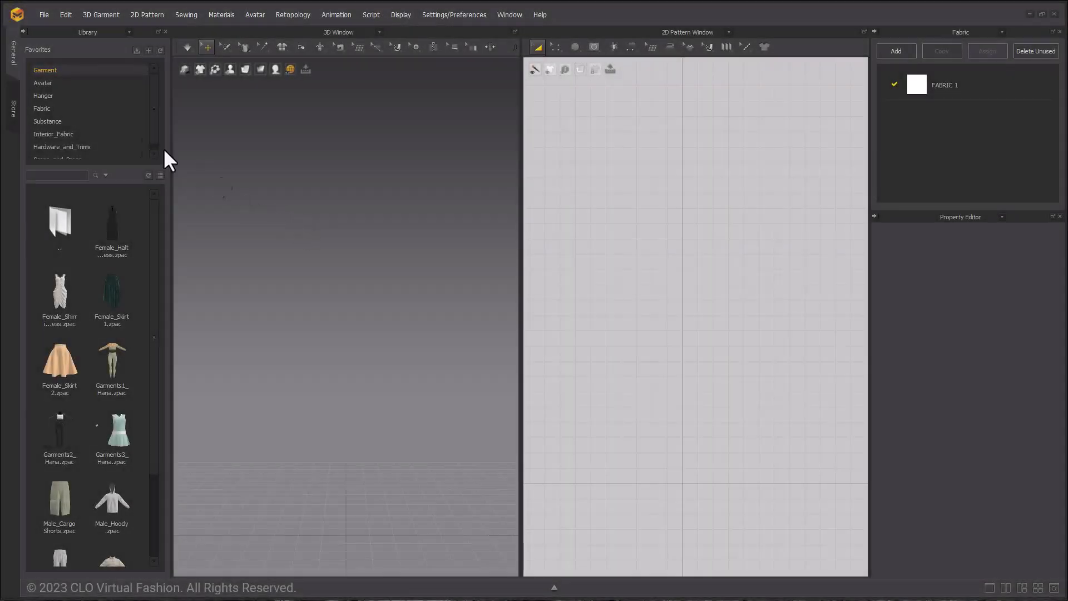
Step: Load the Hana.avt female avatar from the library and close the library
{"action": "left_click", "coordinate": [78, 82]}
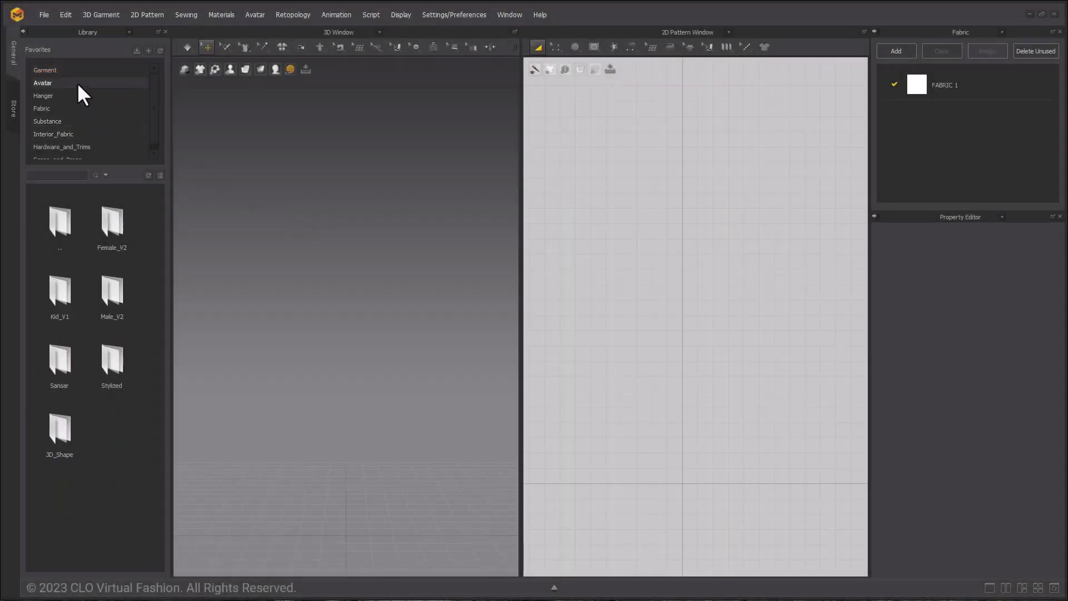
{"action": "double_click", "coordinate": [98, 219]}
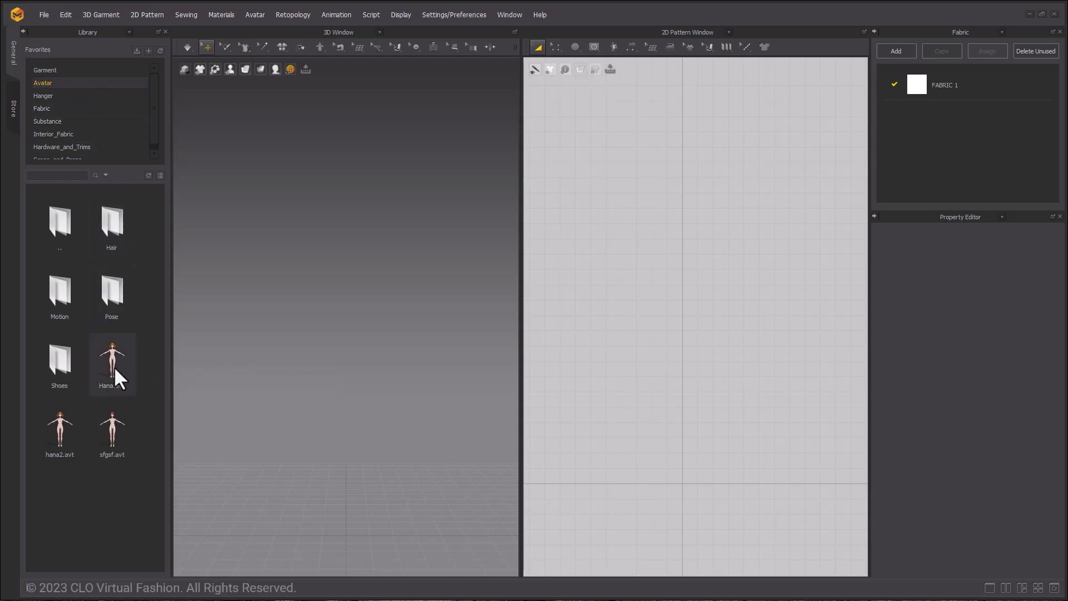
{"action": "left_click_drag", "start_coordinate": [442, 365], "coordinate": [443, 365]}
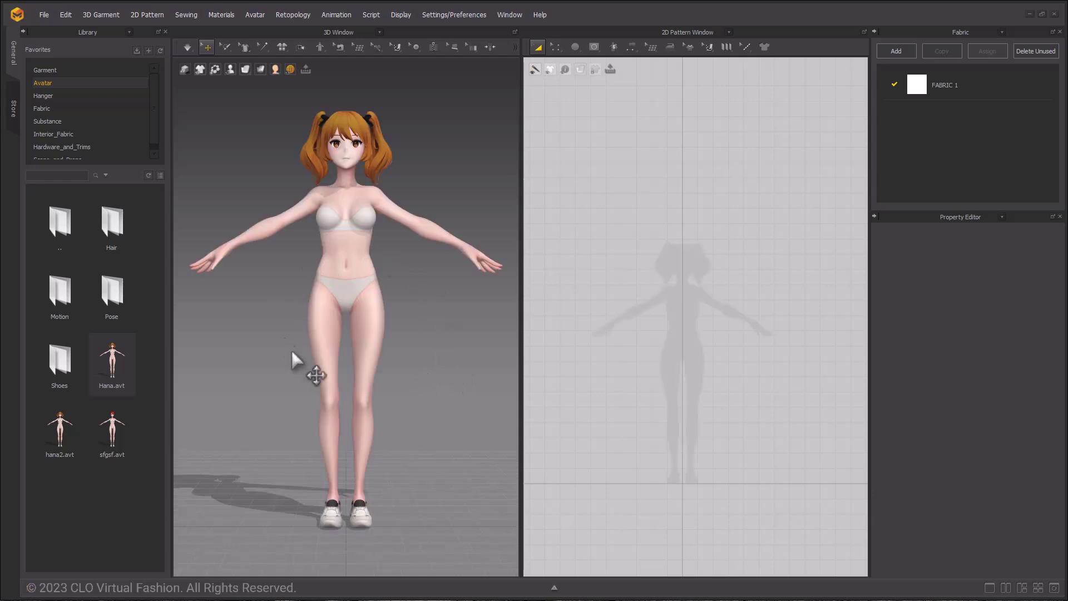
{"action": "scroll", "coordinate": [687, 416], "scroll_direction": "down", "scroll_amount": 5}
{"action": "middle_click_drag", "start_coordinate": [702, 418], "coordinate": [598, 377]}
{"action": "scroll", "coordinate": [639, 377], "scroll_direction": "up", "scroll_amount": 5}
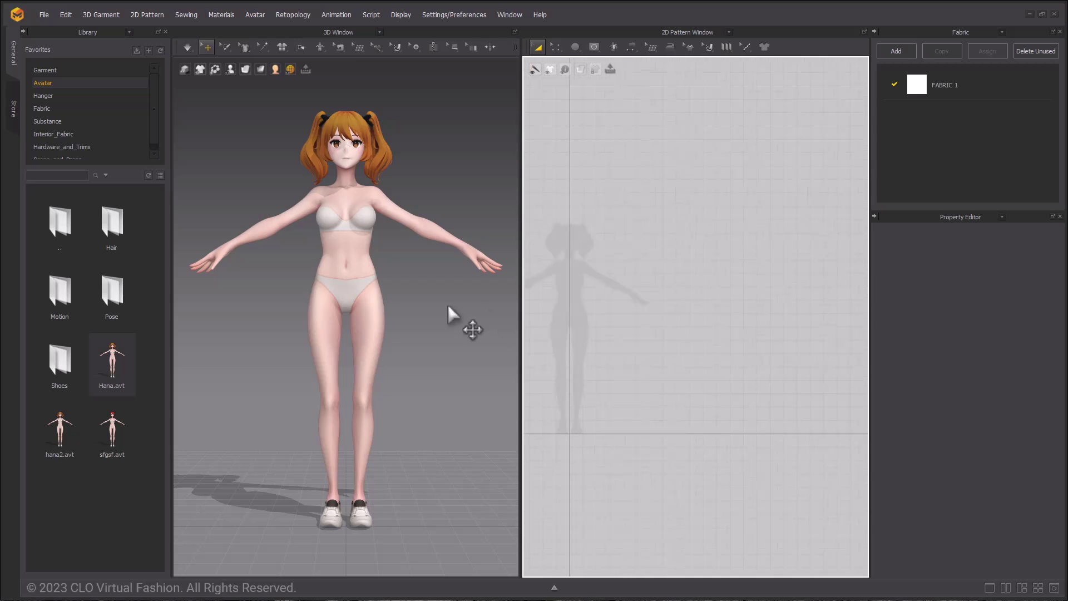
{"action": "left_click", "coordinate": [165, 32]}
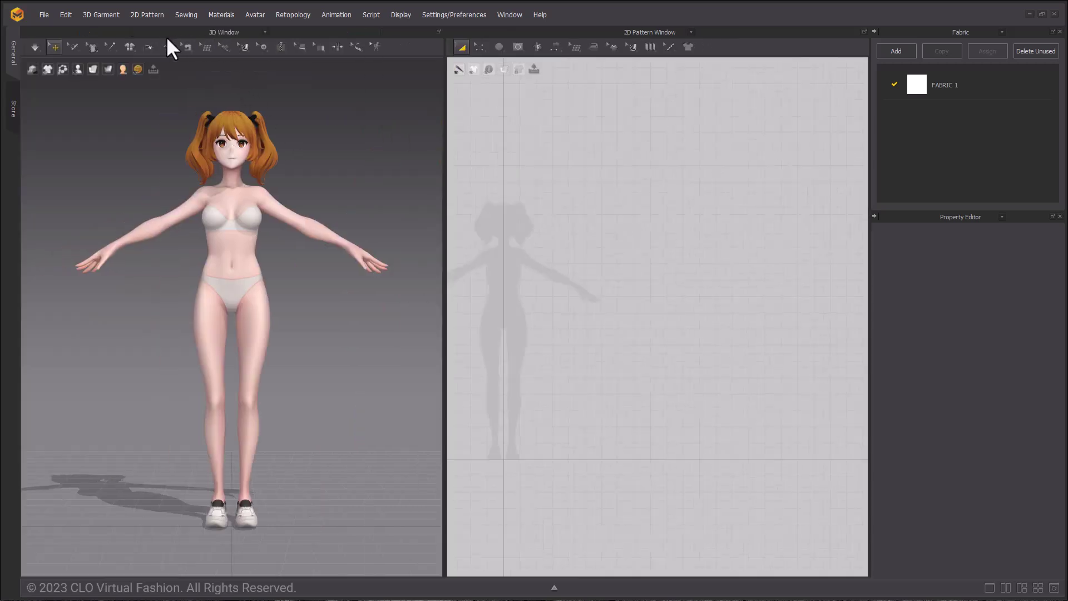
Step: Draw a circular pattern about 2822 mm in circumference beside the avatar silhouette in the 2D pattern view, using the Ellipse tool
{"action": "left_click", "coordinate": [503, 49]}
{"action": "left_click_drag", "start_coordinate": [519, 59], "coordinate": [609, 68]}
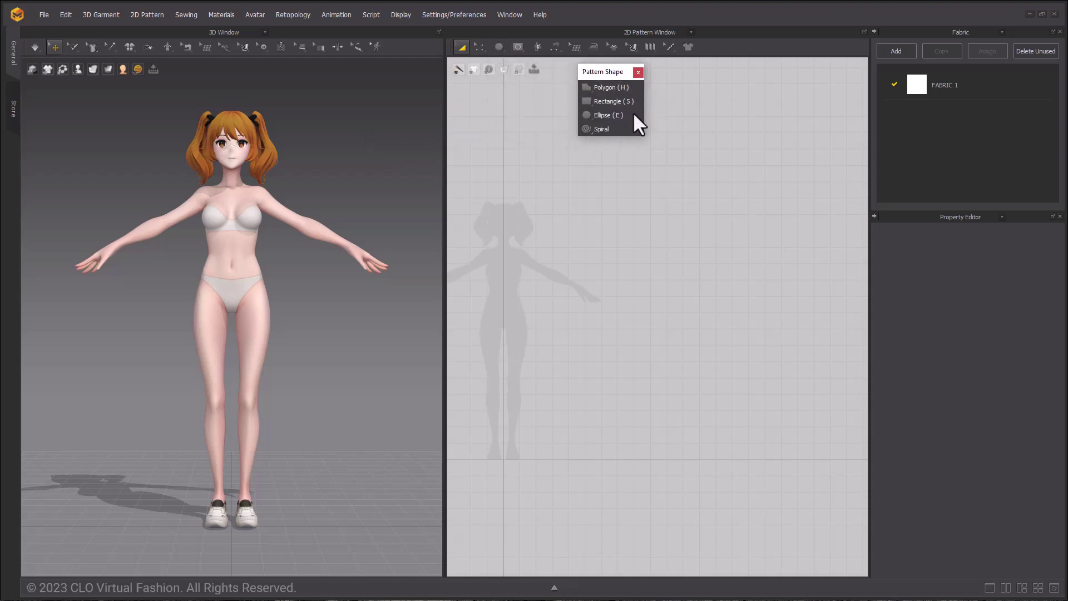
{"action": "left_click", "coordinate": [593, 114]}
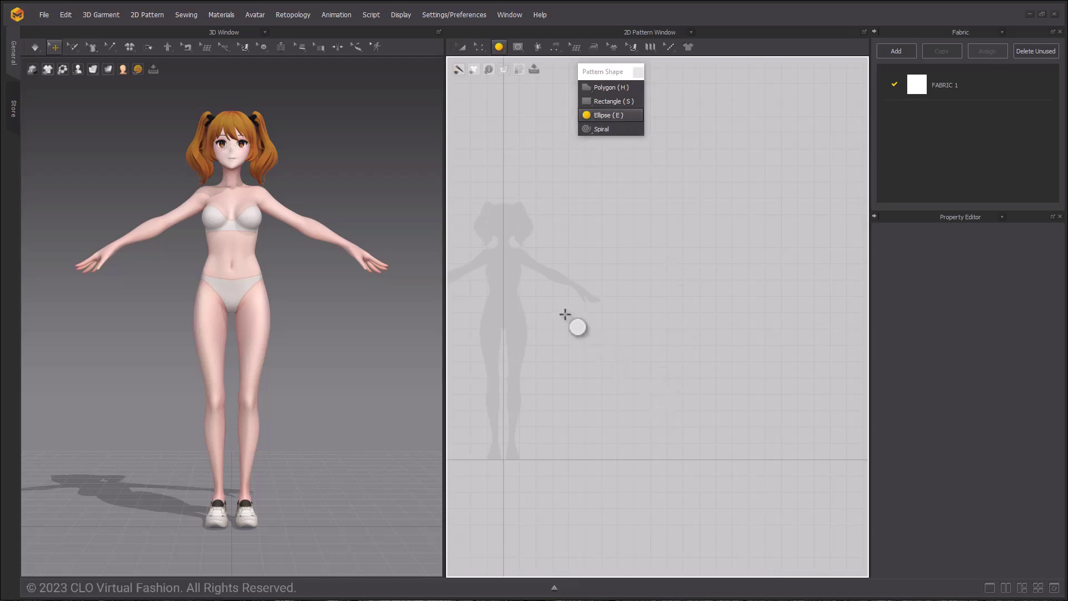
{"action": "left_click_drag", "start_coordinate": [565, 315], "coordinate": [691, 454]}
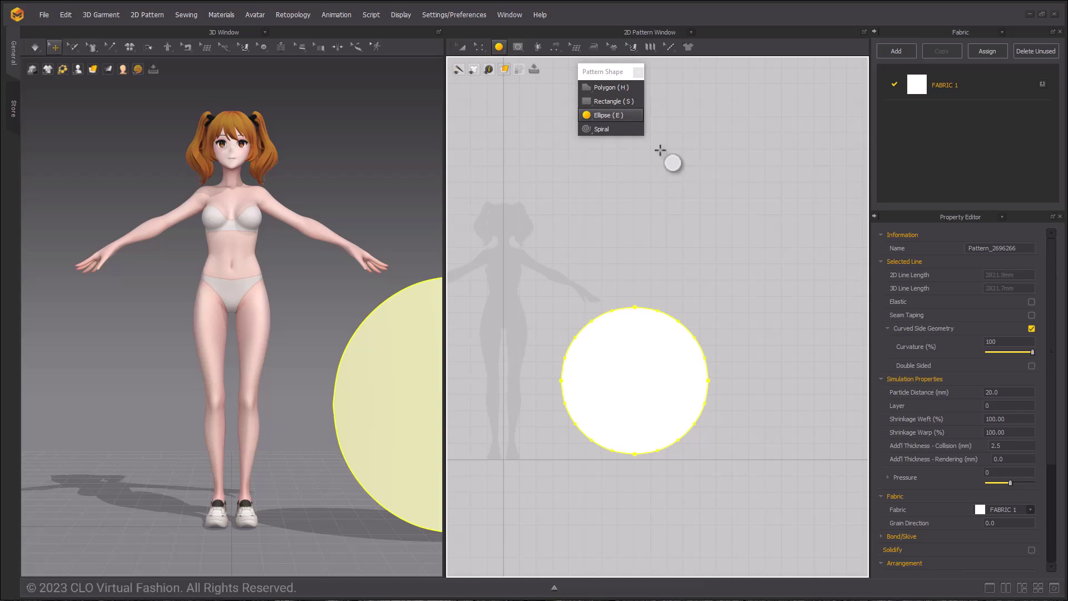
{"action": "left_click", "coordinate": [639, 72]}
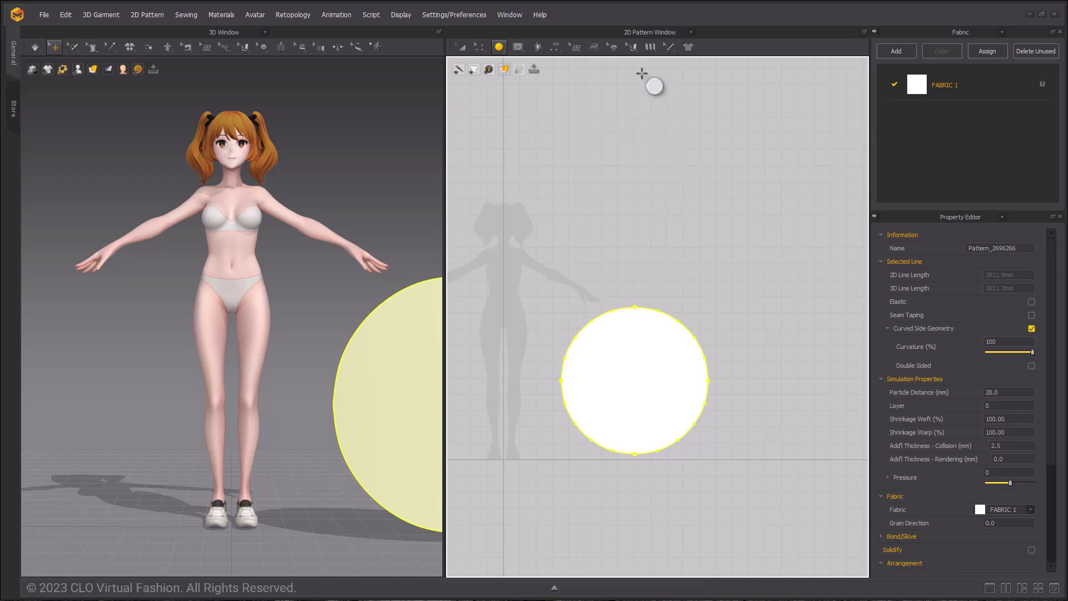
Step: Draw an internal circle about 844 mm in circumference and place it at the centre of the circular pattern
{"action": "left_click", "coordinate": [514, 49]}
{"action": "left_click", "coordinate": [538, 98]}
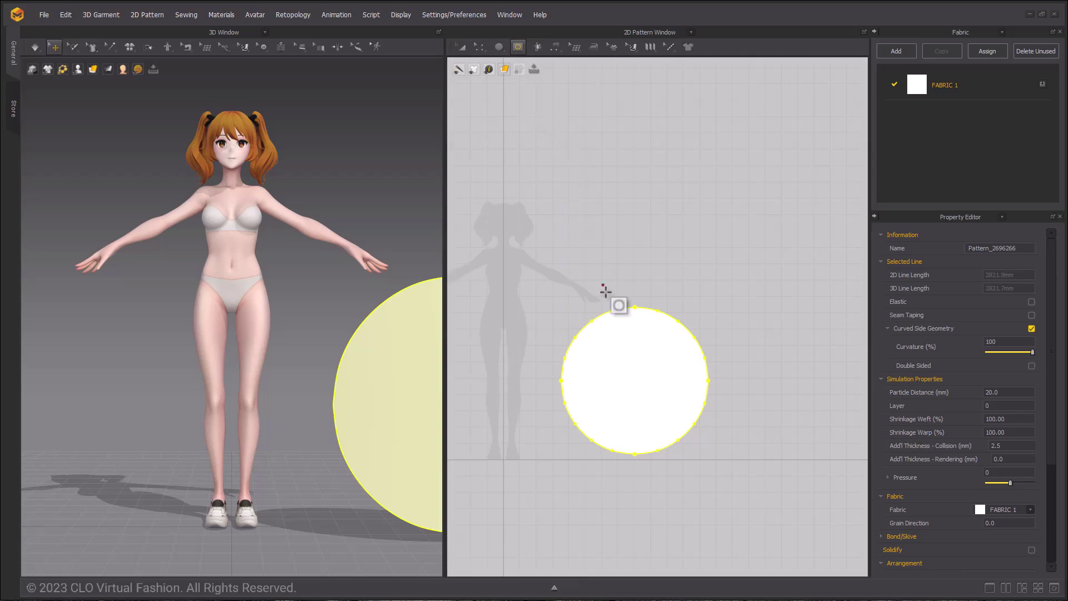
{"action": "left_click_drag", "start_coordinate": [635, 367], "coordinate": [589, 334]}
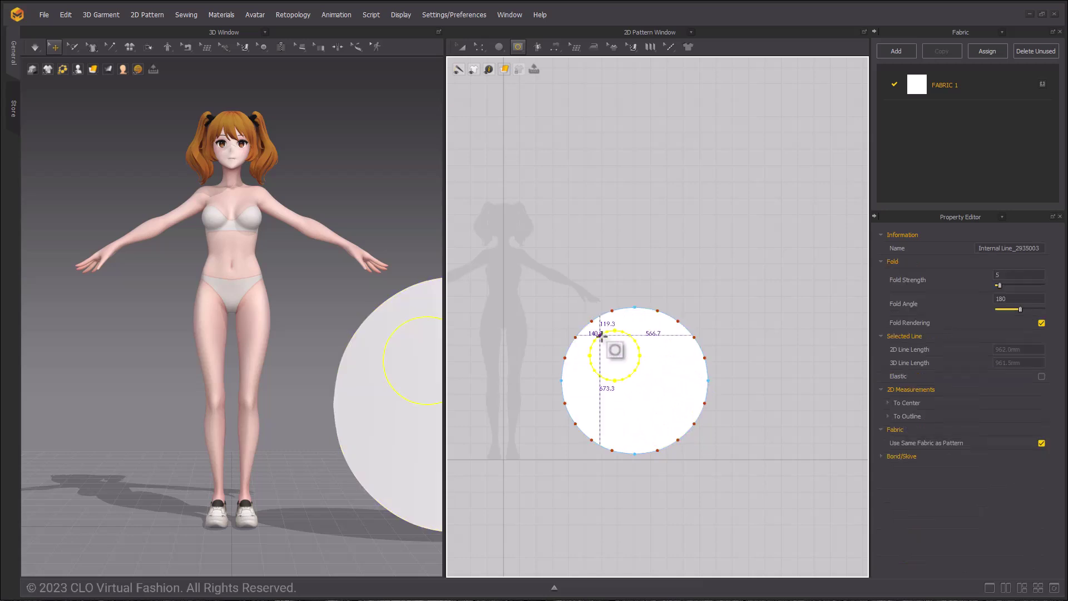
{"action": "left_click", "coordinate": [464, 43]}
{"action": "left_click_drag", "start_coordinate": [616, 341], "coordinate": [640, 370]}
{"action": "left_click", "coordinate": [745, 319]}
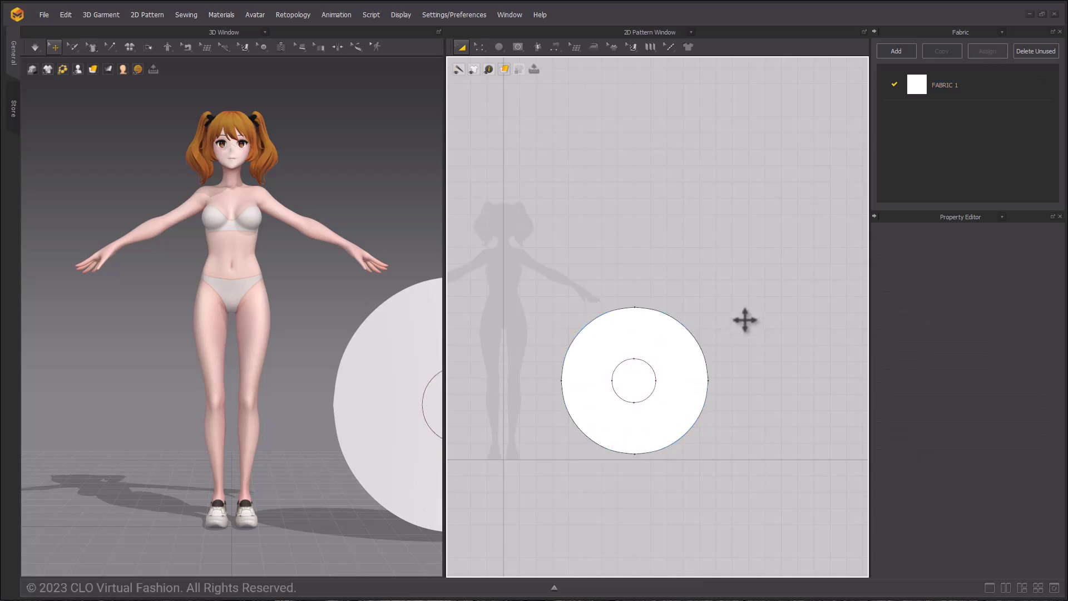
Step: Convert the internal circle into a hole in the circular pattern
{"action": "left_click", "coordinate": [652, 369]}
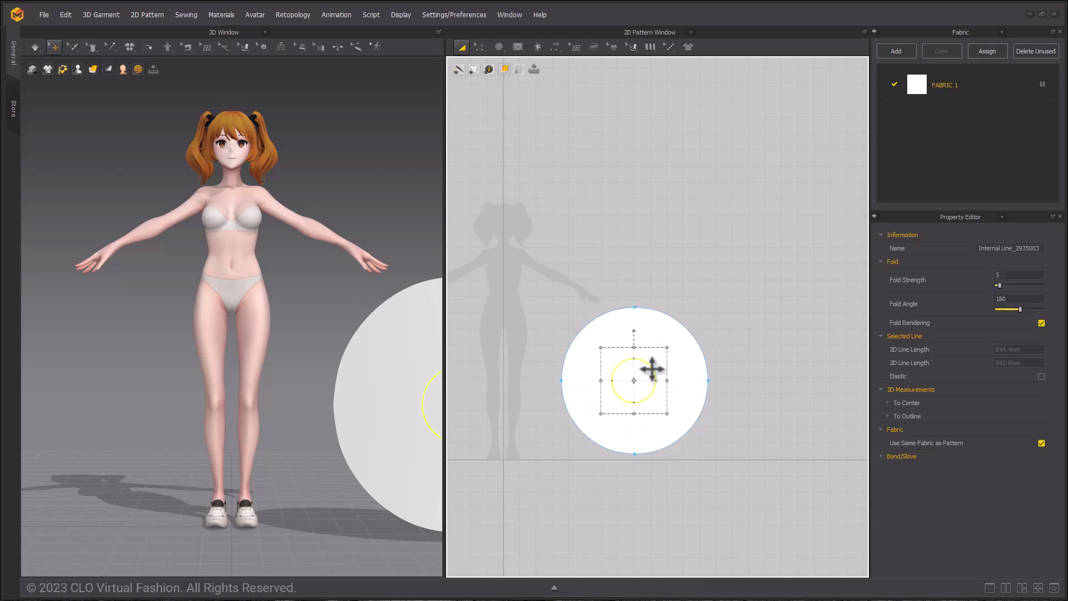
{"action": "right_click", "coordinate": [645, 367]}
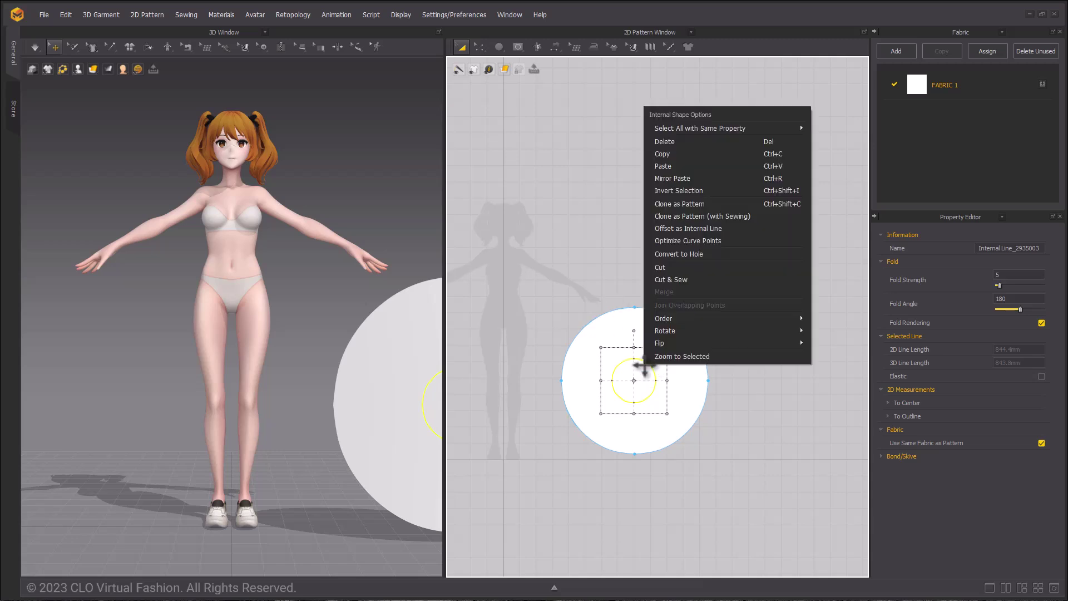
{"action": "left_click", "coordinate": [717, 254]}
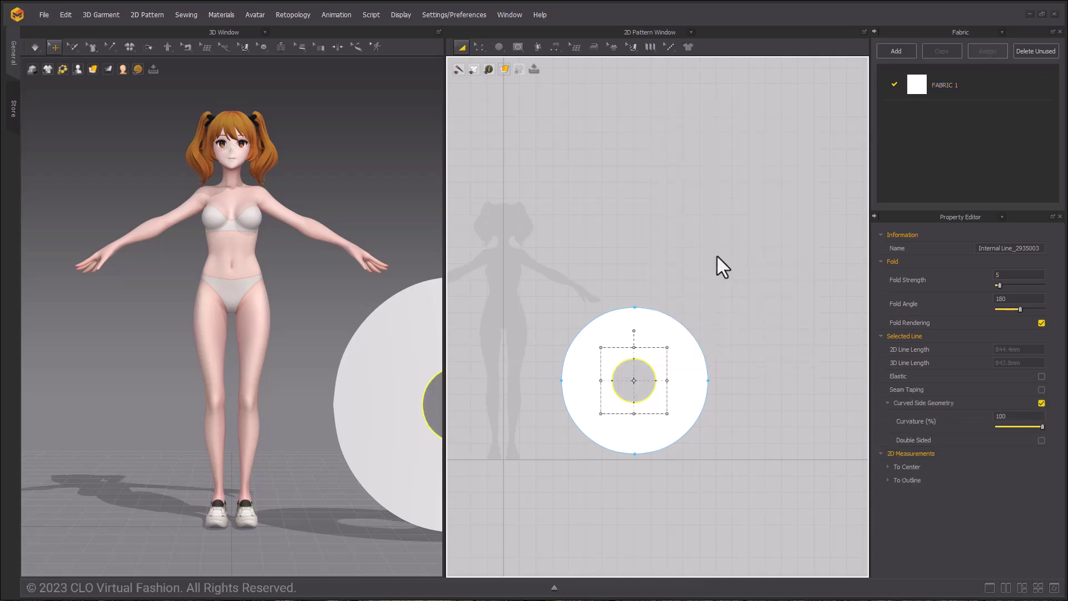
Step: Rotate the ring pattern to horizontal in the 3D view and lower it close to the floor
{"action": "middle_click_drag", "start_coordinate": [372, 346], "coordinate": [231, 327]}
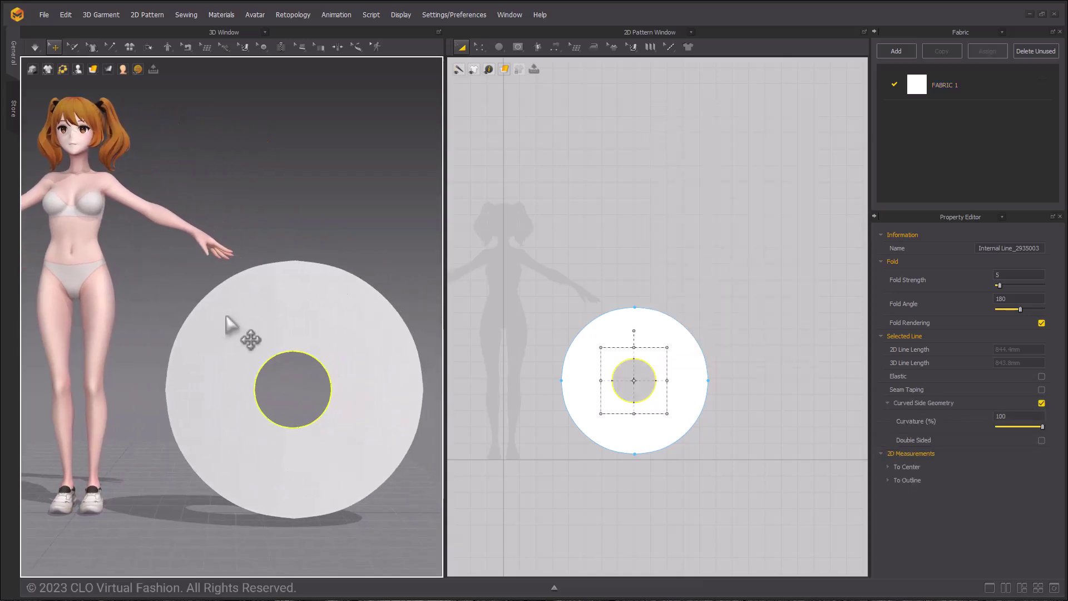
{"action": "scroll", "coordinate": [234, 331], "scroll_direction": "down", "scroll_amount": 5}
{"action": "right_click_drag", "start_coordinate": [226, 313], "coordinate": [312, 336]}
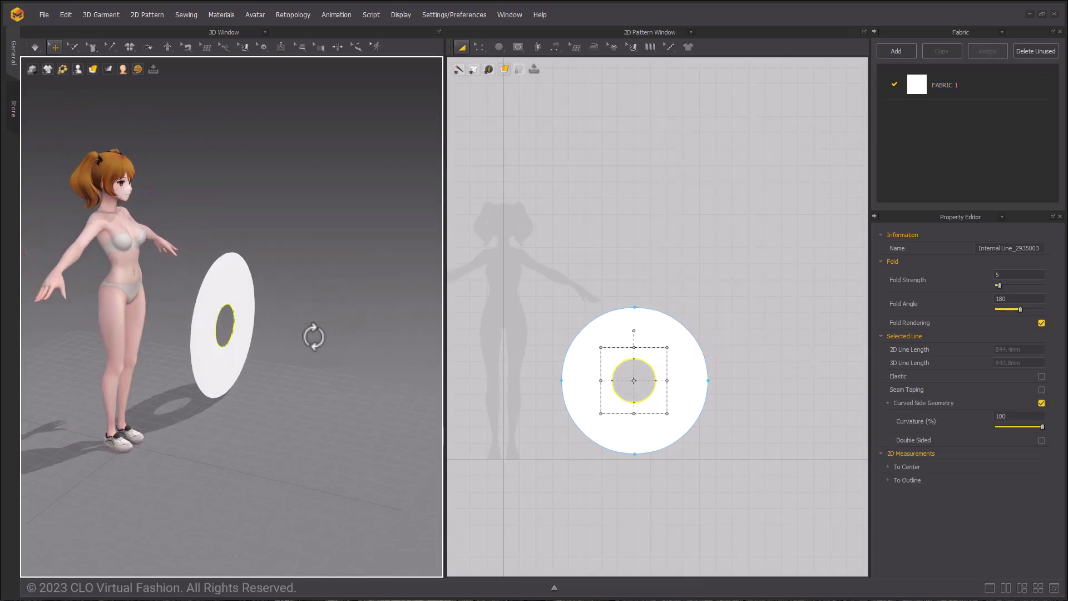
{"action": "left_click", "coordinate": [221, 285]}
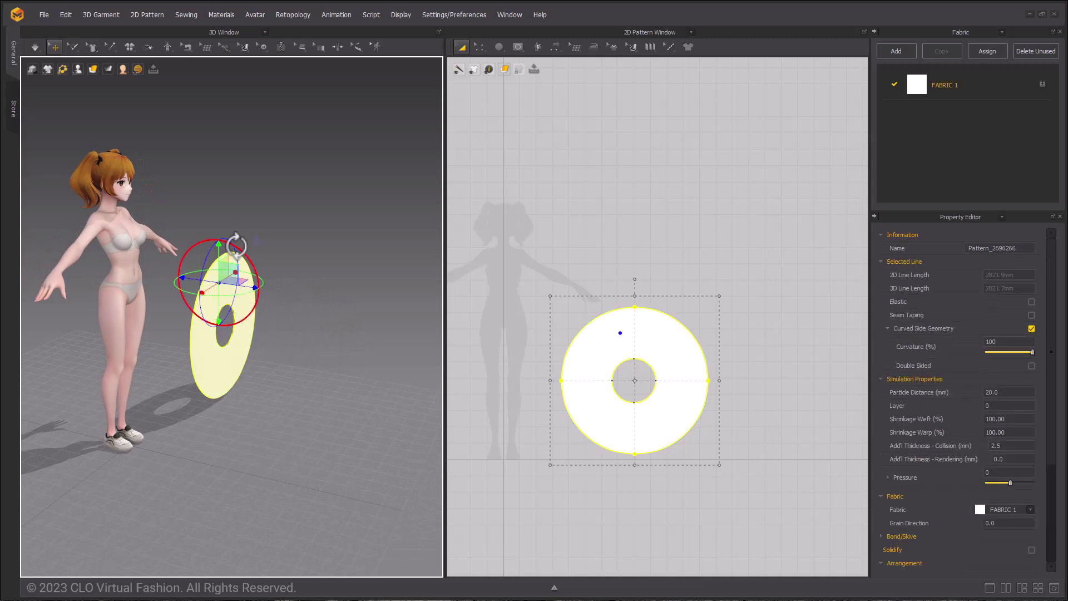
{"action": "left_click_drag", "start_coordinate": [237, 248], "coordinate": [284, 330]}
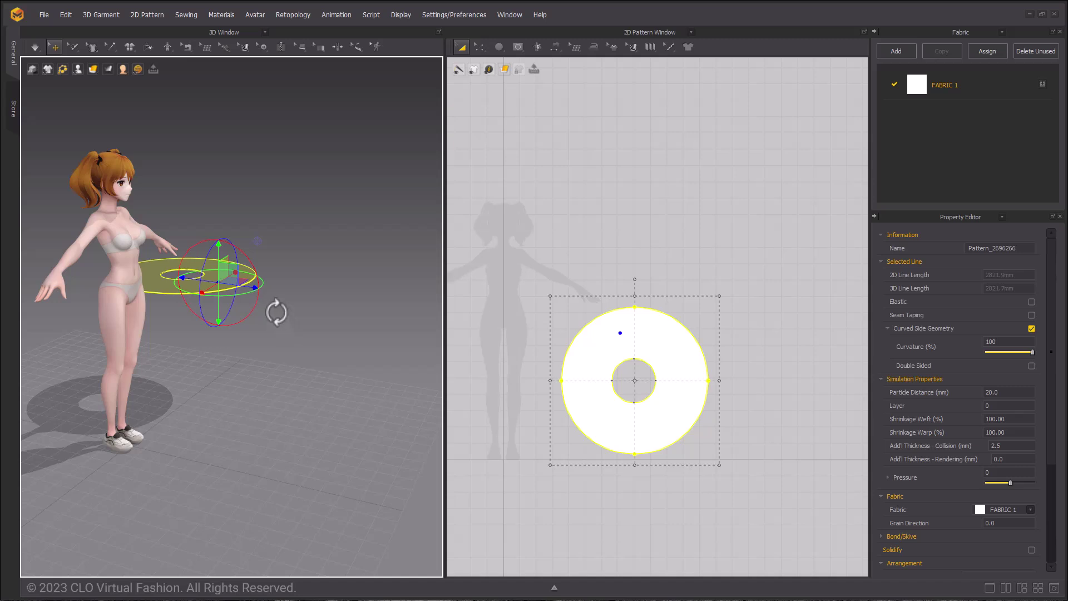
{"action": "left_click_drag", "start_coordinate": [219, 245], "coordinate": [229, 347]}
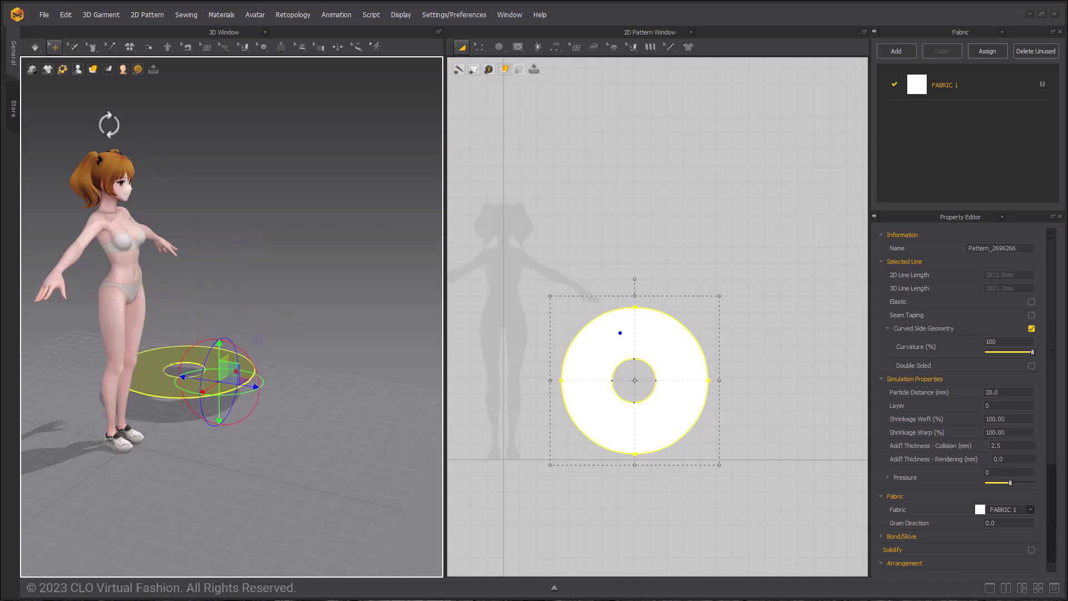
Step: Simulate the ring with the Normal (Default) preset so it settles on the floor, undoing any tug on it, and stop the simulation
{"action": "left_click", "coordinate": [36, 46]}
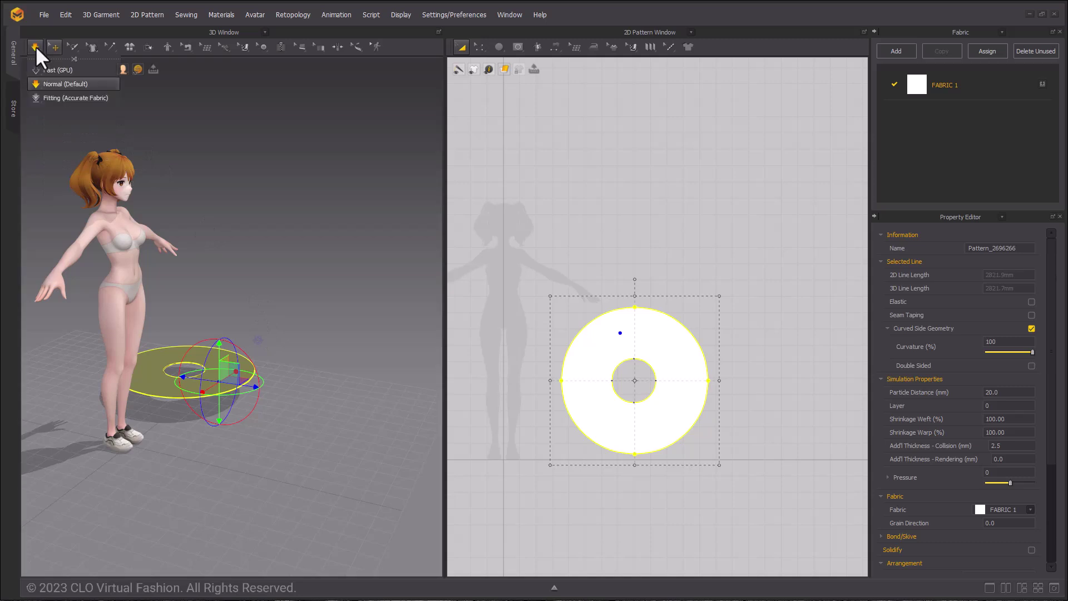
{"action": "left_click", "coordinate": [56, 84]}
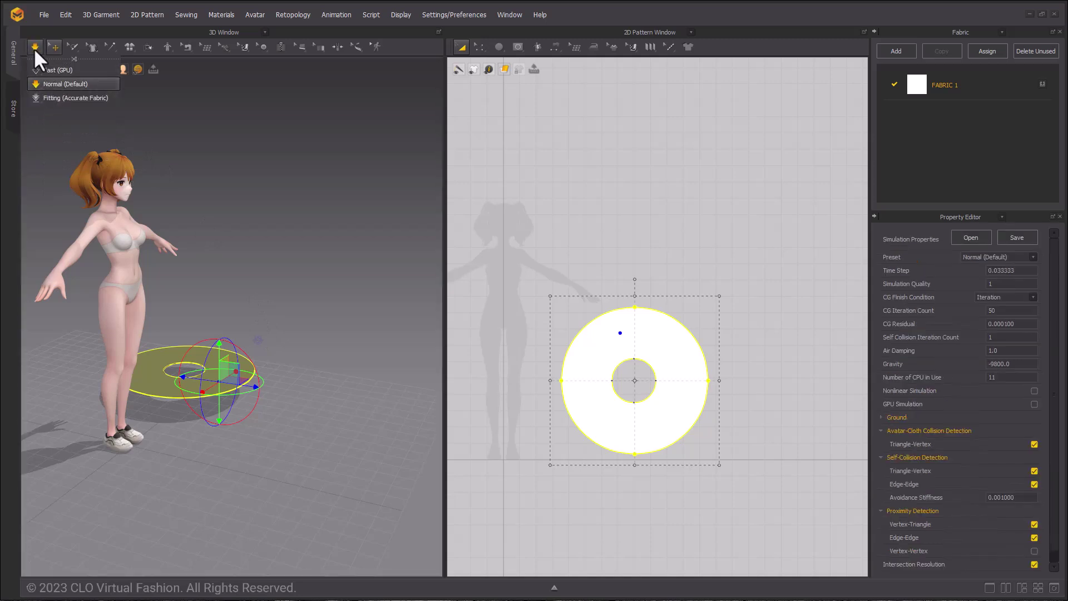
{"action": "left_click_drag", "start_coordinate": [231, 389], "coordinate": [237, 376]}
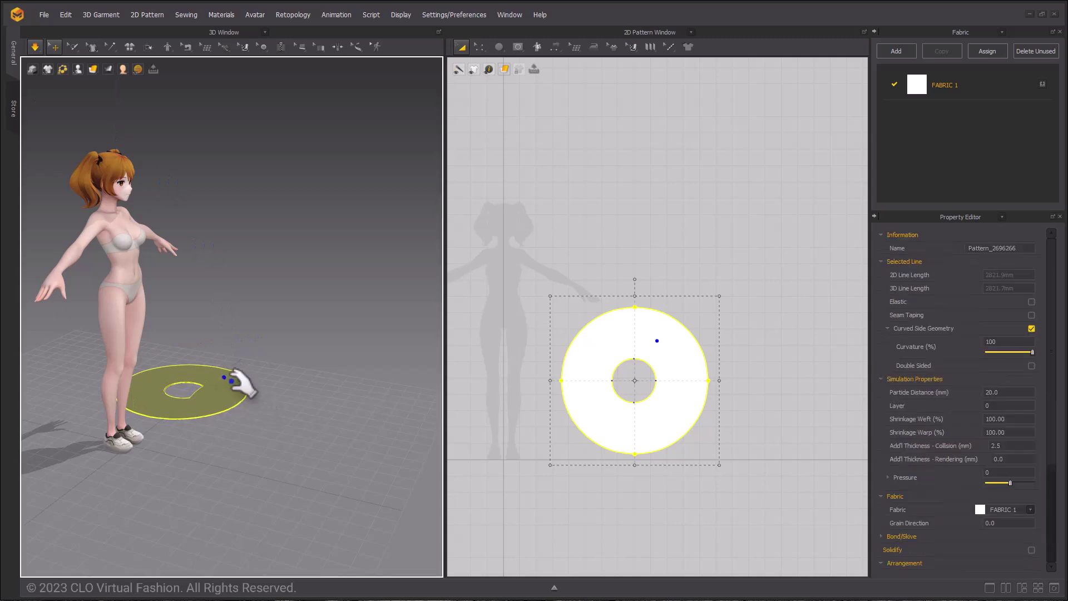
{"action": "key", "text": "ctrl+z"}
{"action": "key", "text": "space"}
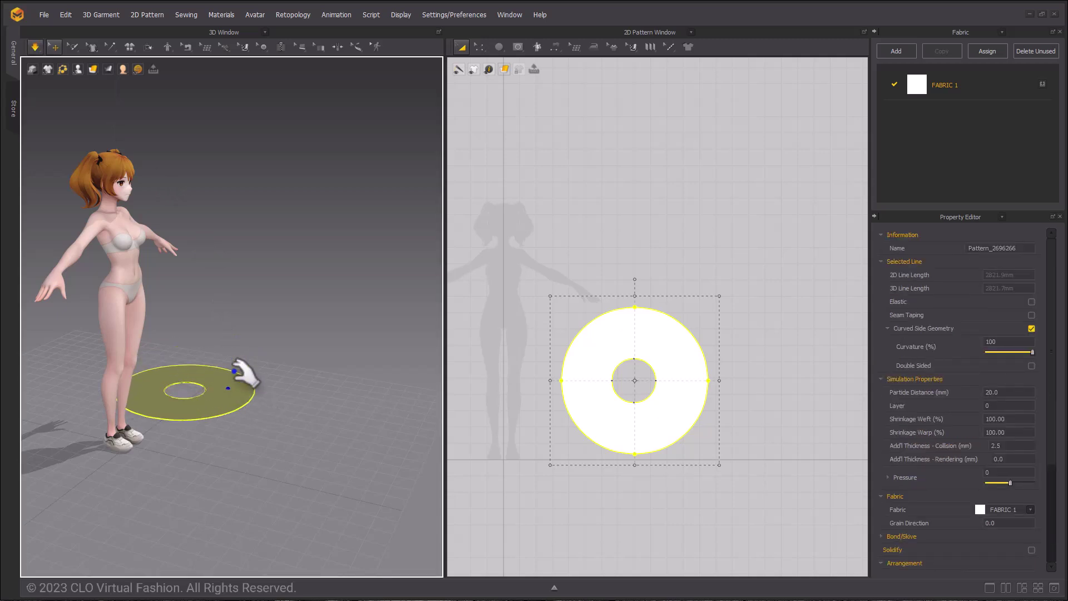
{"action": "left_click", "coordinate": [34, 48]}
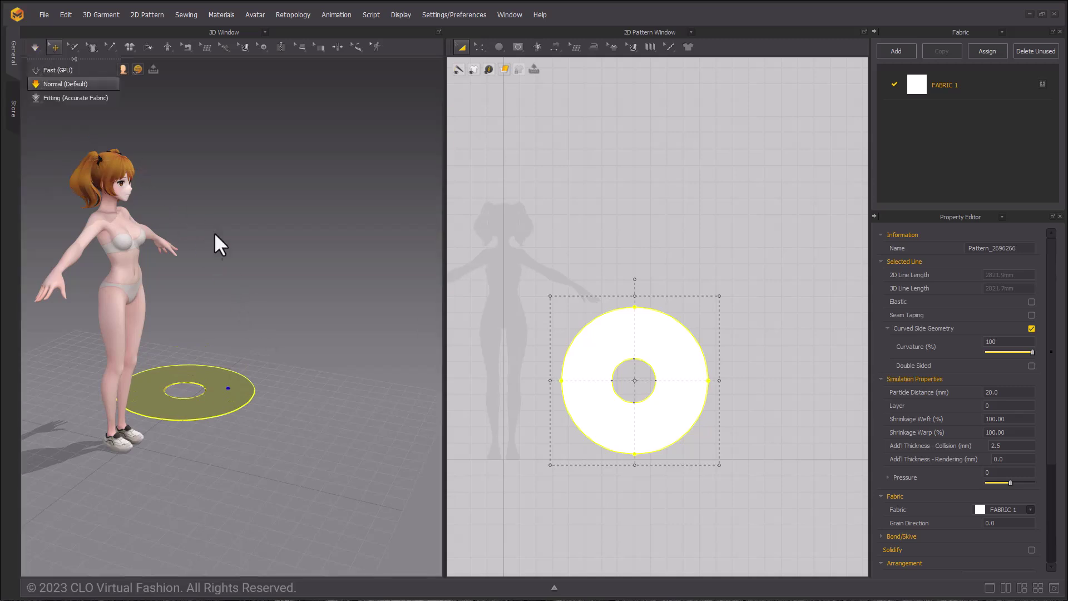
Step: Hide the avatar in the 3D view
{"action": "mouse_move", "coordinate": [215, 232]}
{"action": "right_mouse_down"}
{"action": "mouse_move", "coordinate": [147, 284]}
{"action": "mouse_move", "coordinate": [167, 302]}
{"action": "mouse_move", "coordinate": [234, 313]}
{"action": "mouse_move", "coordinate": [229, 248]}
{"action": "right_mouse_up"}
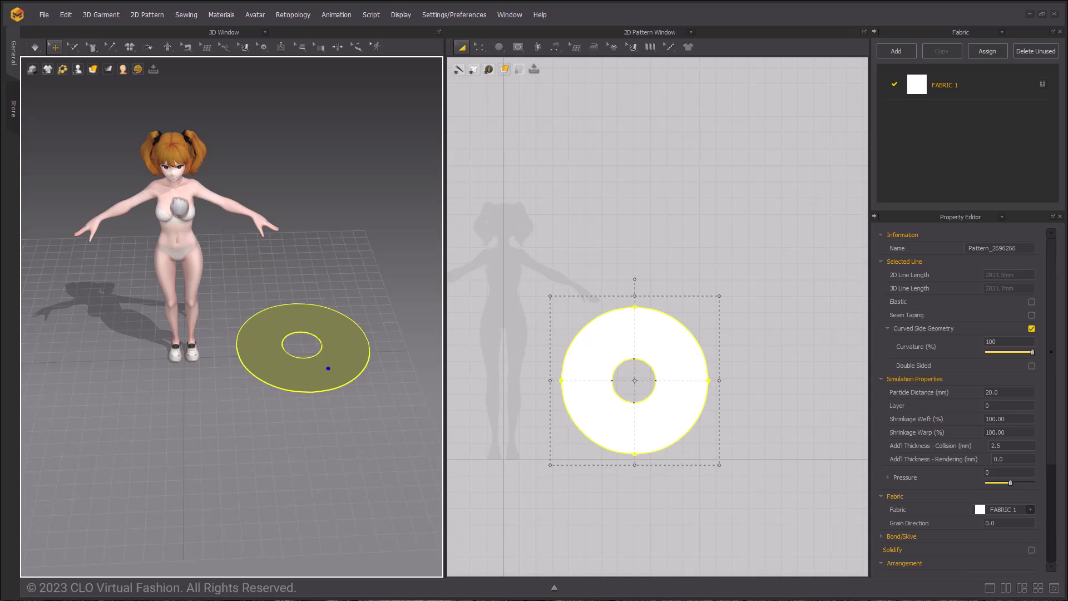
{"action": "left_click", "coordinate": [171, 197]}
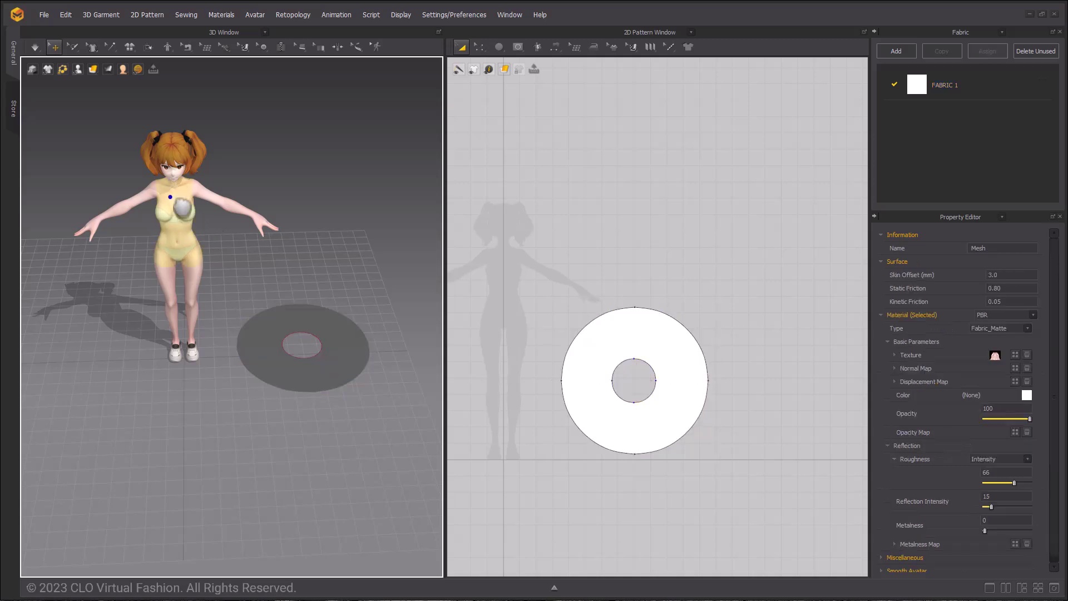
{"action": "key", "text": "shift+a"}
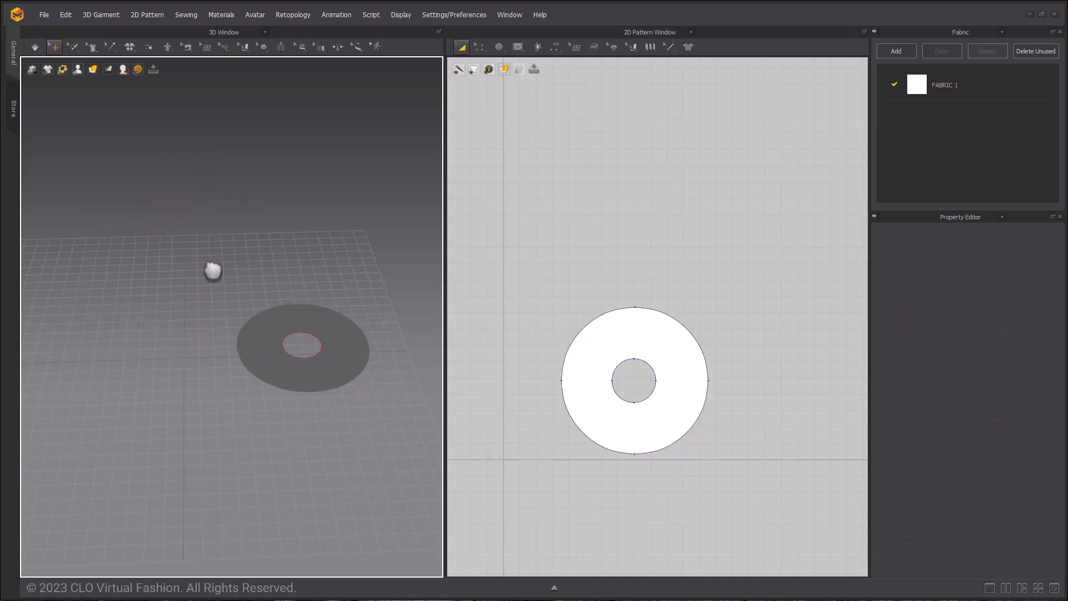
Step: Run the simulation again on the ring so it lies flat on the floor
{"action": "left_click_drag", "start_coordinate": [247, 351], "coordinate": [125, 337]}
{"action": "right_click_drag", "start_coordinate": [124, 337], "coordinate": [267, 333]}
{"action": "left_click_drag", "start_coordinate": [300, 377], "coordinate": [307, 367]}
{"action": "key", "text": "space"}
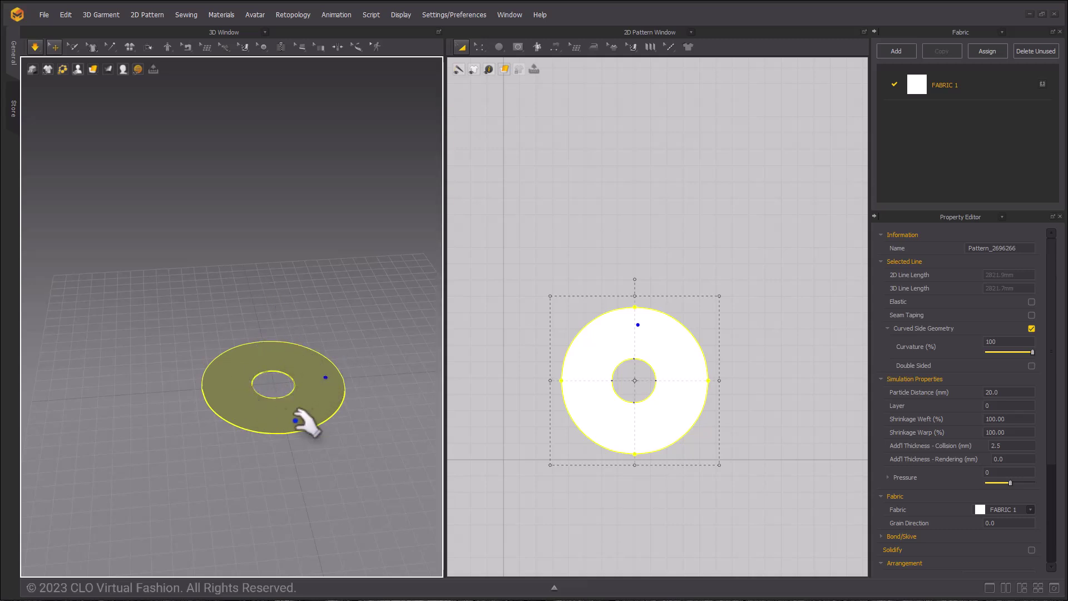
{"action": "right_click_drag", "start_coordinate": [305, 419], "coordinate": [327, 394]}
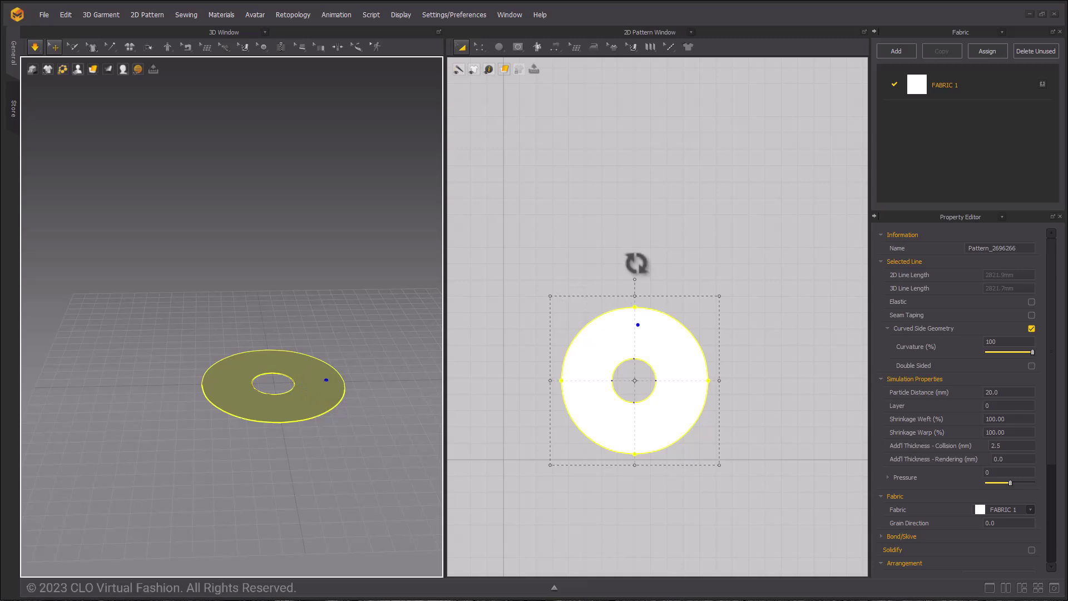
Step: Create a Layer Clone (Over) of the ring and place it directly above the original in the 2D pattern view
{"action": "left_click", "coordinate": [637, 261]}
{"action": "right_click", "coordinate": [631, 344]}
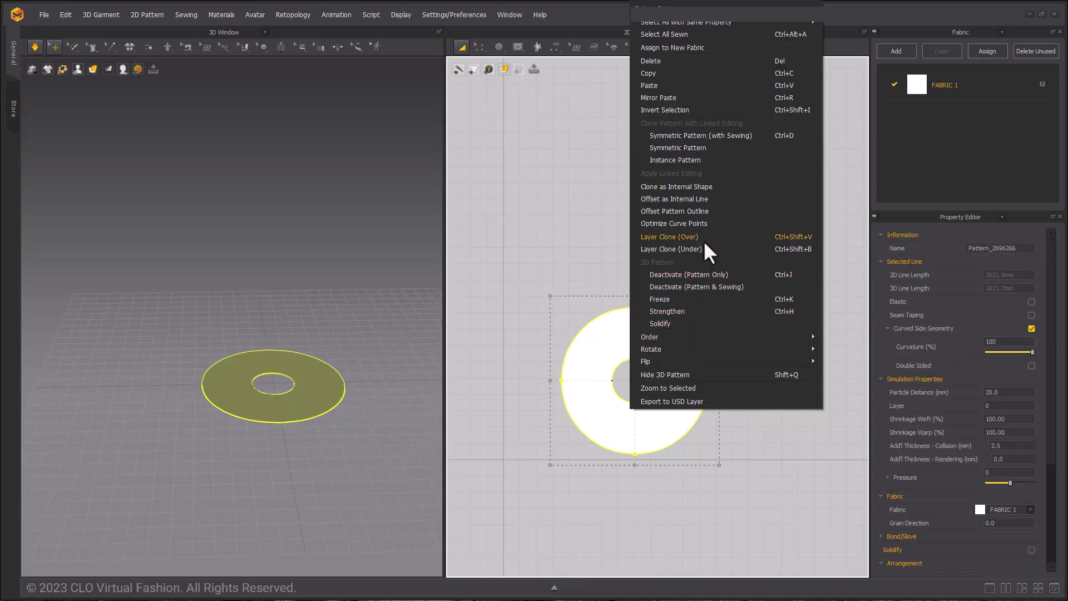
{"action": "left_click", "coordinate": [714, 250]}
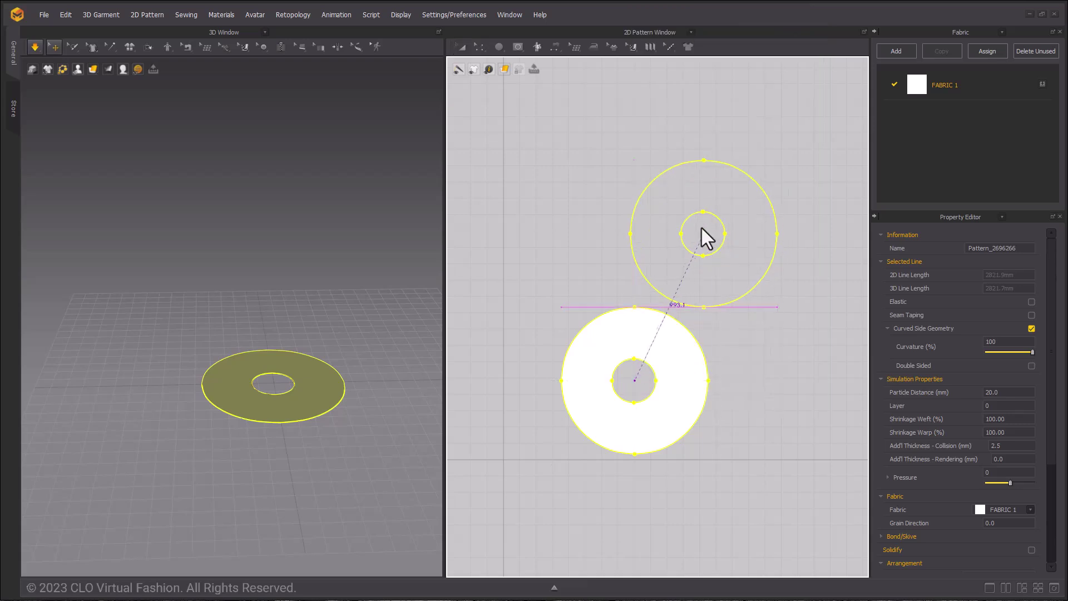
{"action": "left_click", "coordinate": [633, 188]}
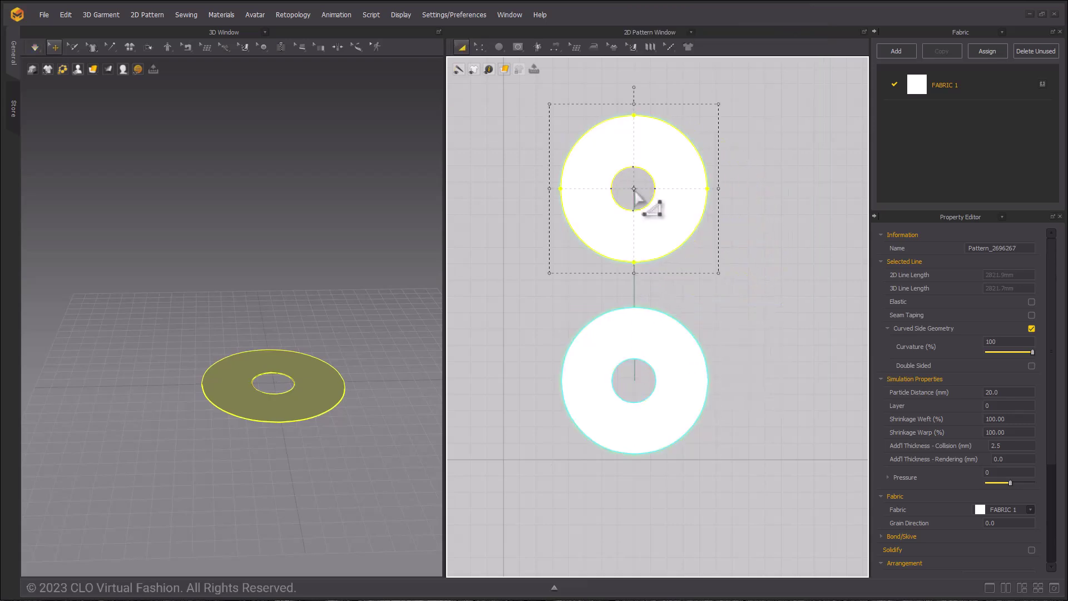
Step: Raise the cloned ring straight up above the original in the 3D view to separate the two layers
{"action": "right_click_drag", "start_coordinate": [331, 399], "coordinate": [384, 364]}
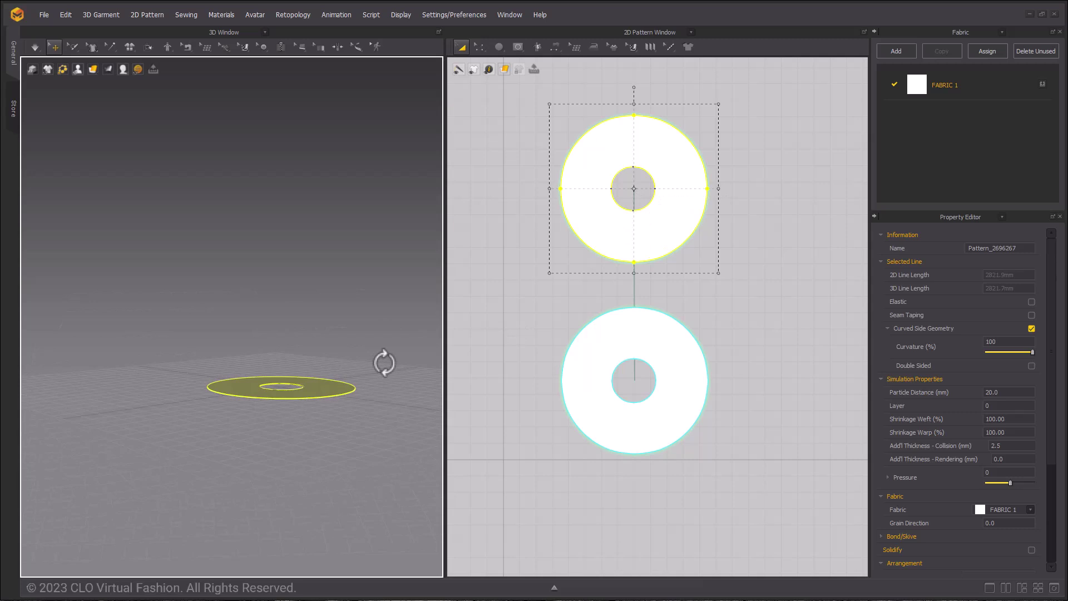
{"action": "left_click_drag", "start_coordinate": [337, 383], "coordinate": [337, 365]}
{"action": "scroll", "coordinate": [365, 429], "scroll_direction": "up", "scroll_amount": 5}
{"action": "middle_click_drag", "start_coordinate": [354, 410], "coordinate": [289, 336]}
{"action": "scroll", "coordinate": [288, 336], "scroll_direction": "up", "scroll_amount": 3}
{"action": "right_click_drag", "start_coordinate": [299, 363], "coordinate": [252, 358]}
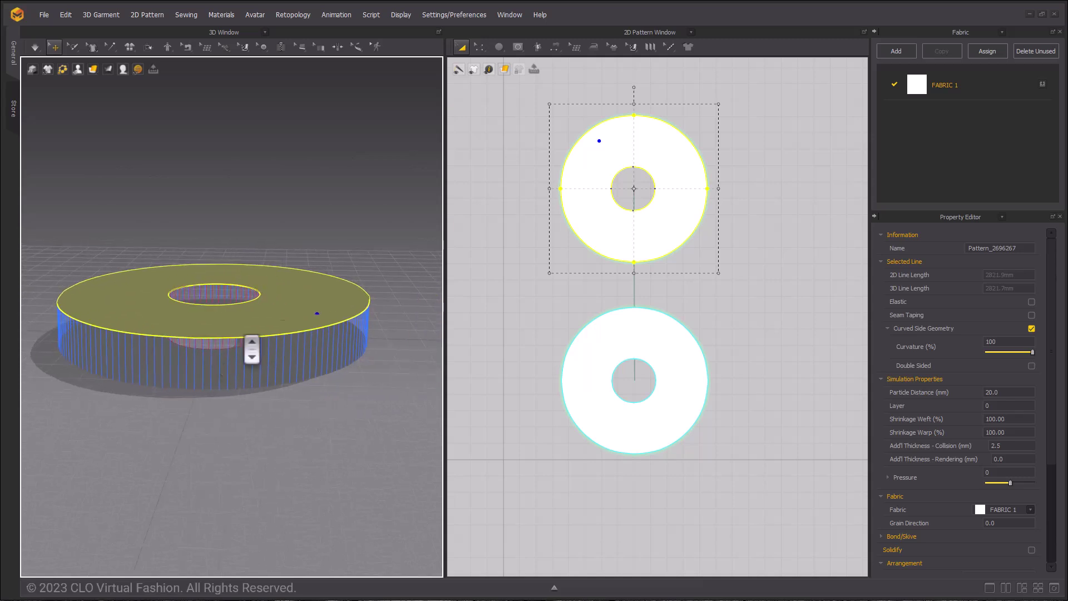
Step: Remove the linked editing between the cloned ring and the original pattern
{"action": "right_click", "coordinate": [617, 229]}
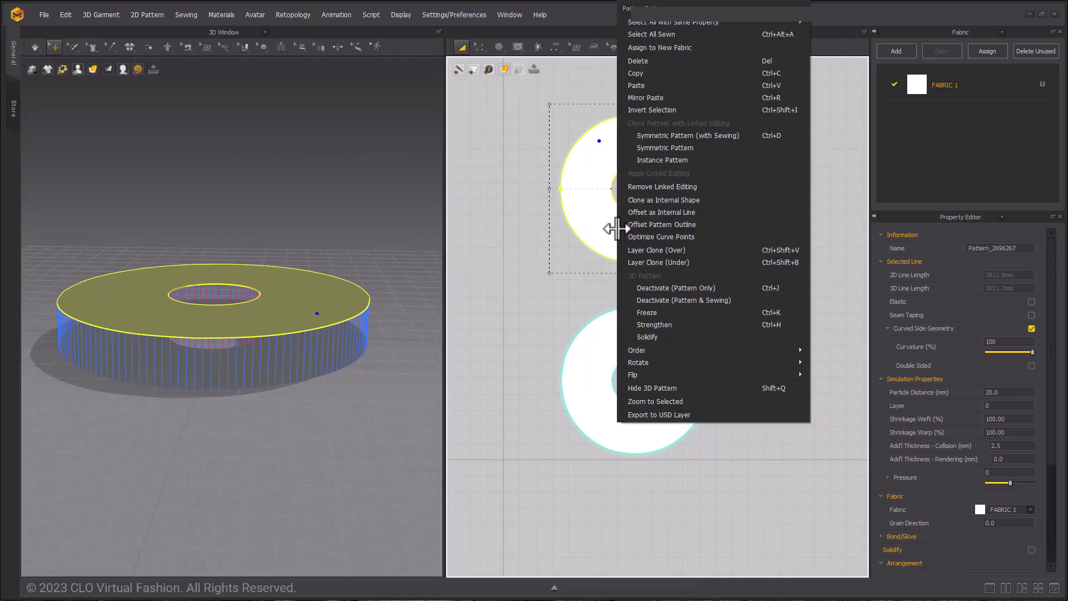
{"action": "left_click", "coordinate": [669, 186]}
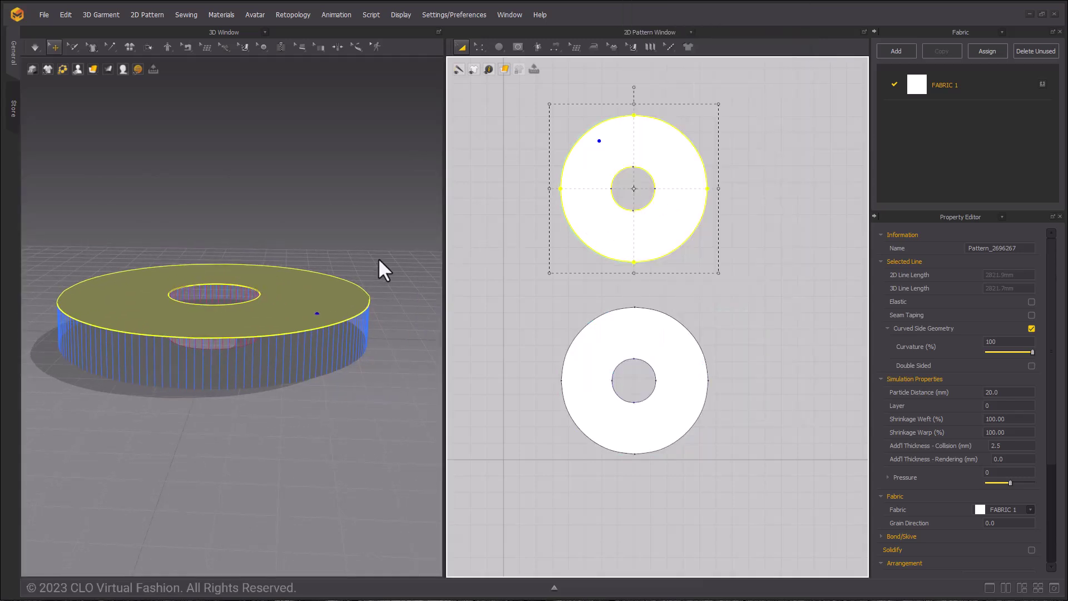
{"action": "left_click", "coordinate": [336, 238]}
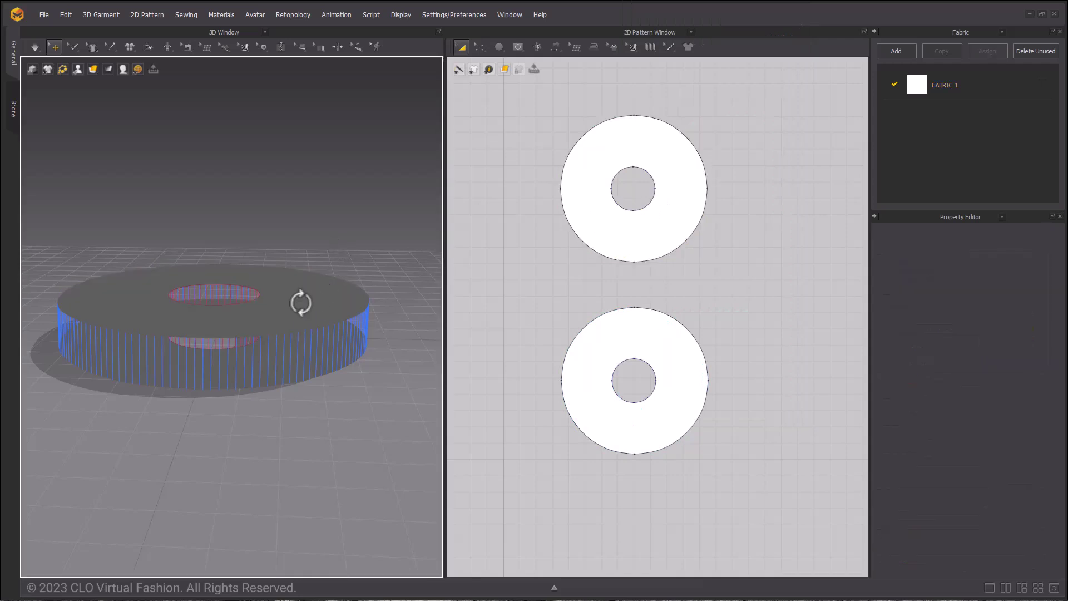
Step: Flip the upper ring's normals and run the simulation so the sewn layers close together on the floor
{"action": "right_click", "coordinate": [301, 306]}
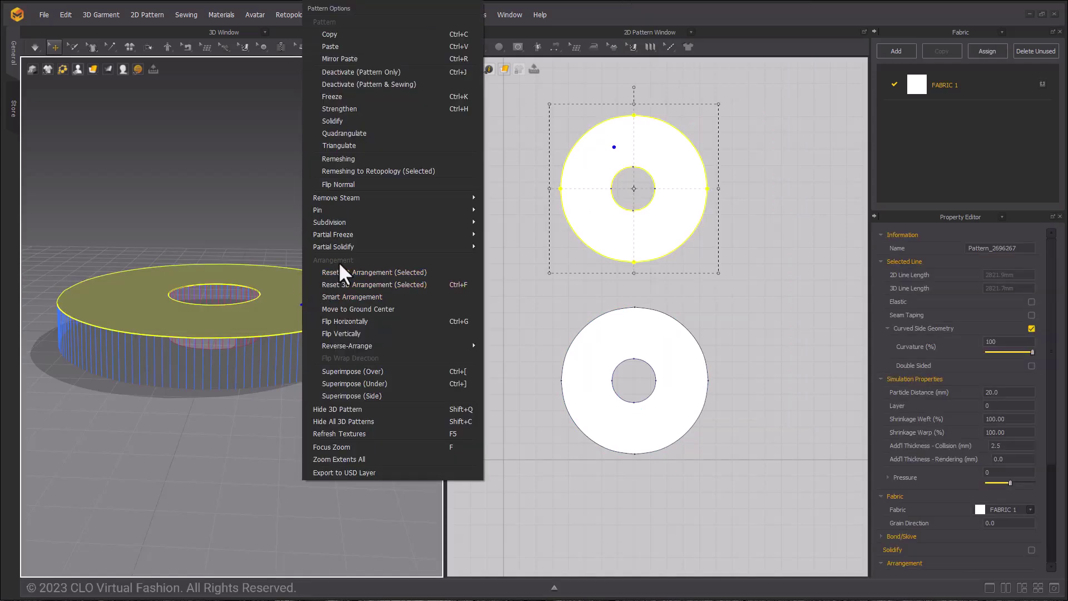
{"action": "left_click", "coordinate": [365, 185]}
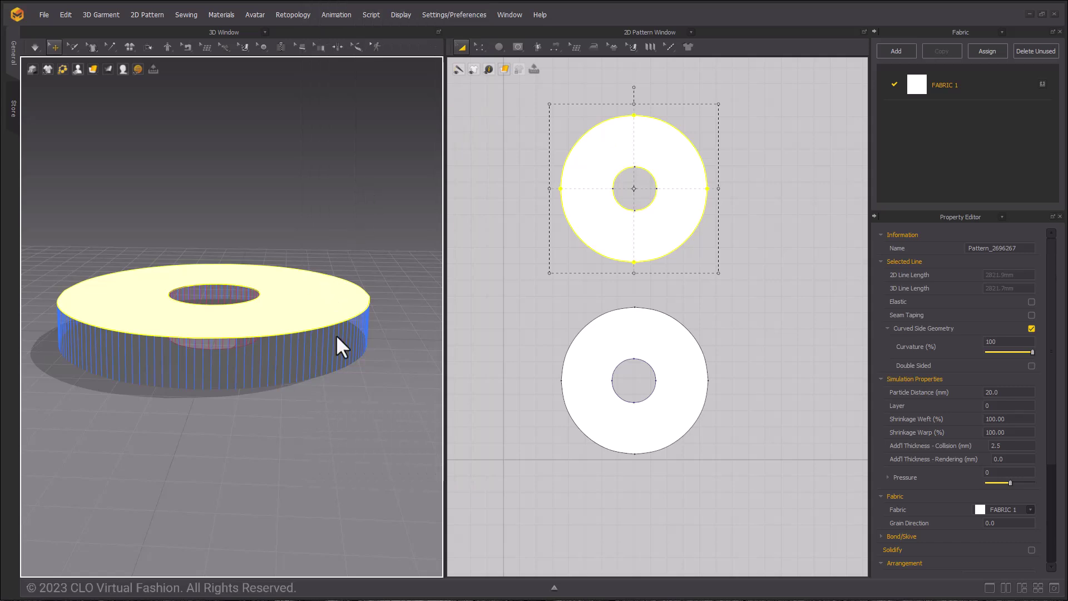
{"action": "key", "text": "space"}
{"action": "right_click_drag", "start_coordinate": [341, 334], "coordinate": [317, 352]}
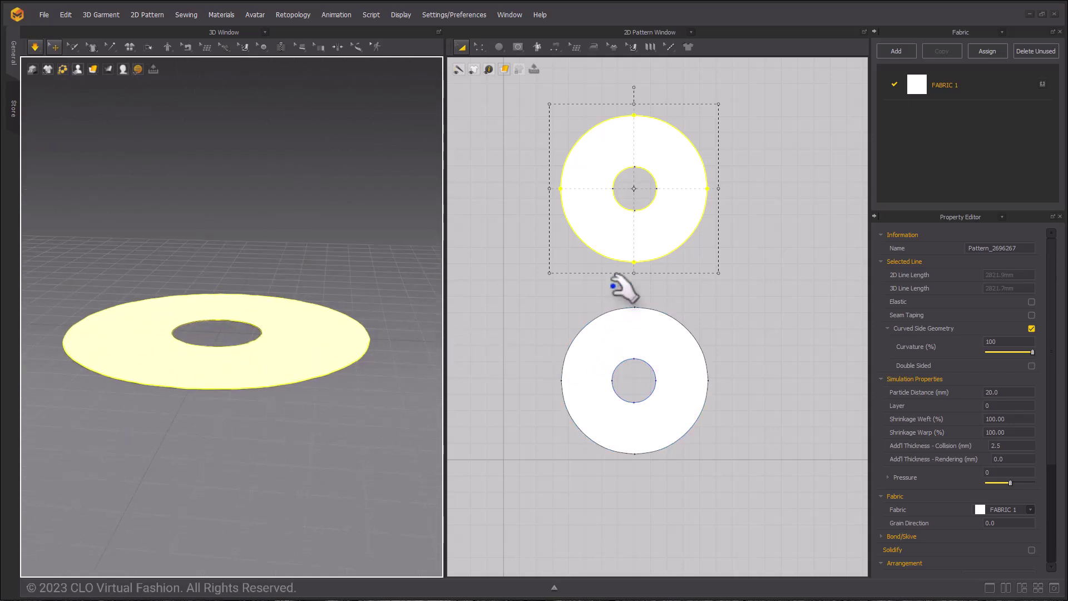
Step: Select both ring patterns and set their pressure to 70 to inflate them into a tube
{"action": "left_click", "coordinate": [613, 319], "text": "shift"}
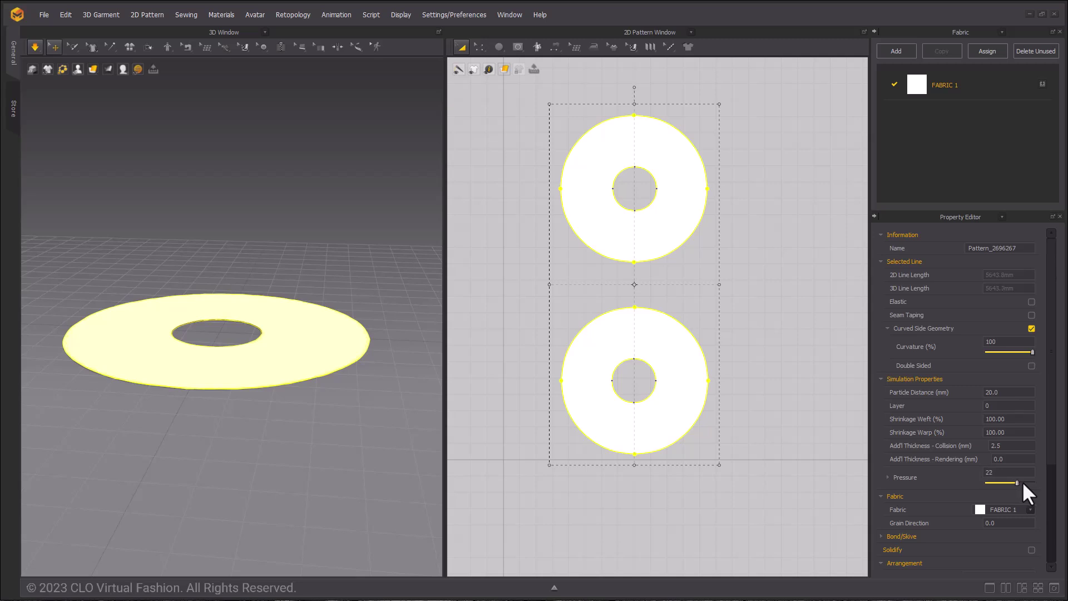
{"action": "left_click_drag", "start_coordinate": [1027, 482], "coordinate": [1034, 481]}
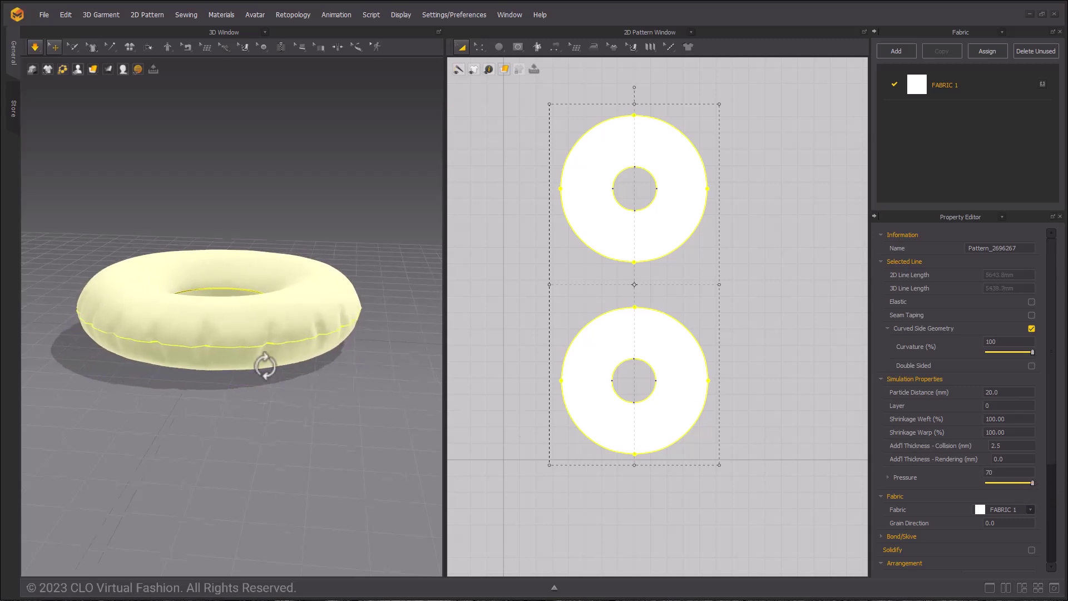
{"action": "right_click_drag", "start_coordinate": [264, 362], "coordinate": [243, 398]}
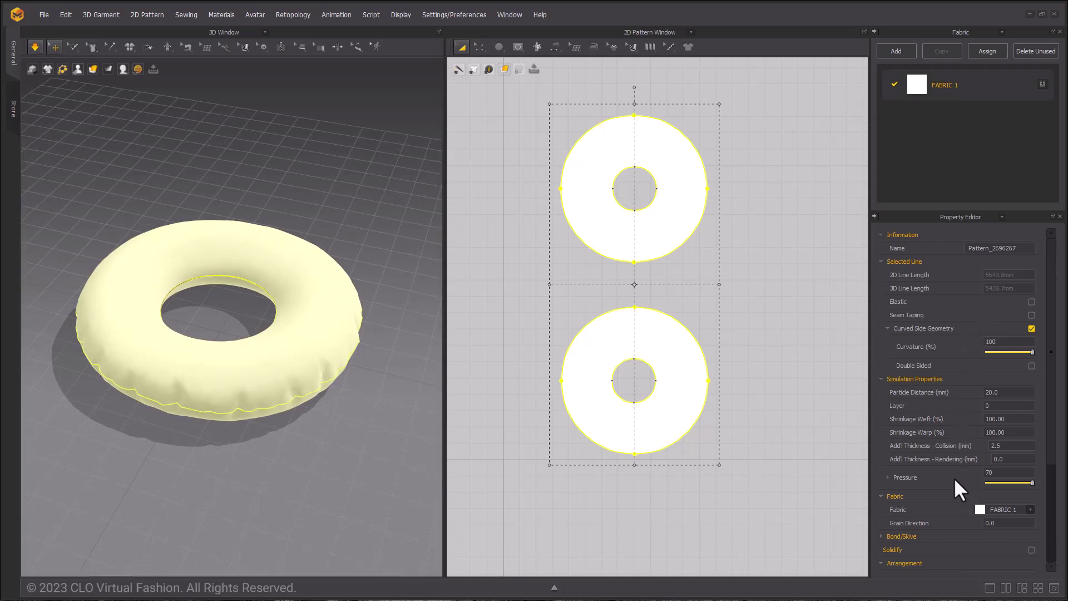
Step: Set the physical property preset of FABRIC 1 to Nylon_Canvas
{"action": "left_click", "coordinate": [937, 89]}
{"action": "scroll", "coordinate": [933, 252], "scroll_direction": "down", "scroll_amount": 1}
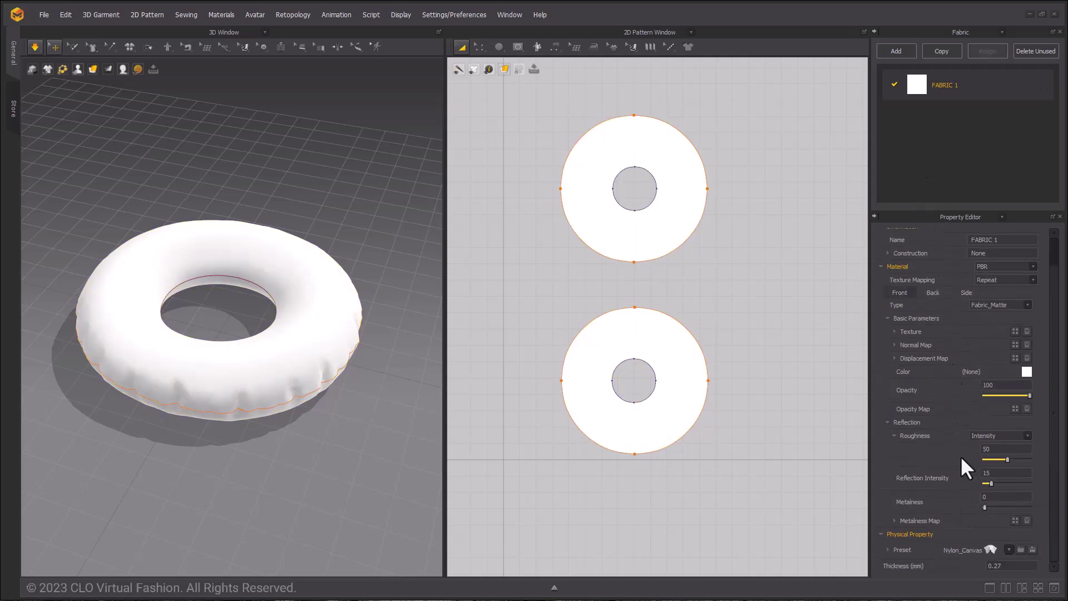
{"action": "left_click", "coordinate": [1009, 551]}
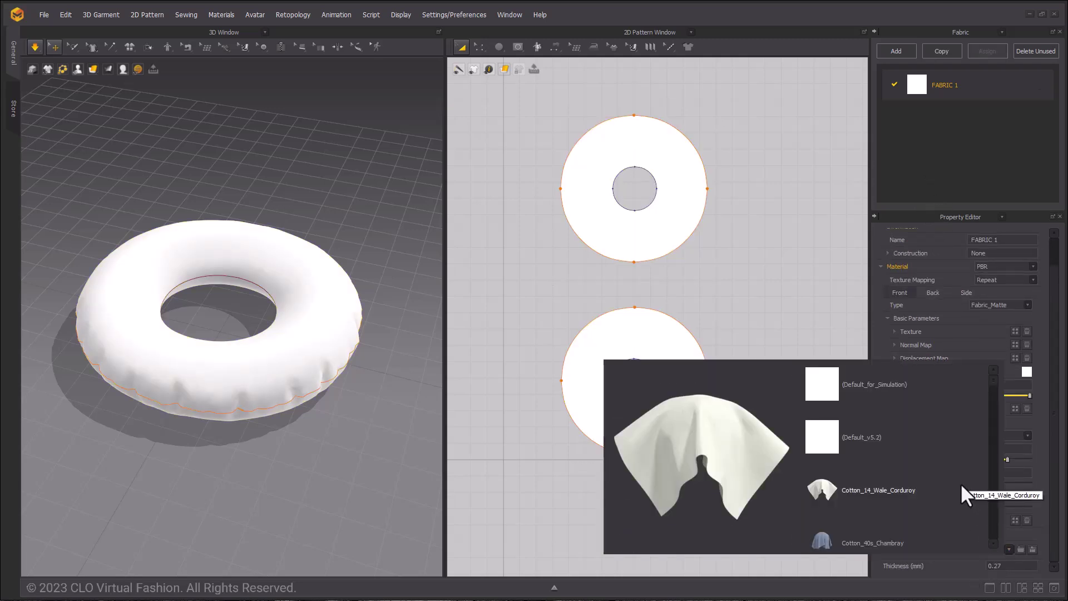
{"action": "scroll", "coordinate": [961, 495], "scroll_direction": "down", "scroll_amount": 3}
{"action": "scroll", "coordinate": [958, 495], "scroll_direction": "down", "scroll_amount": 10}
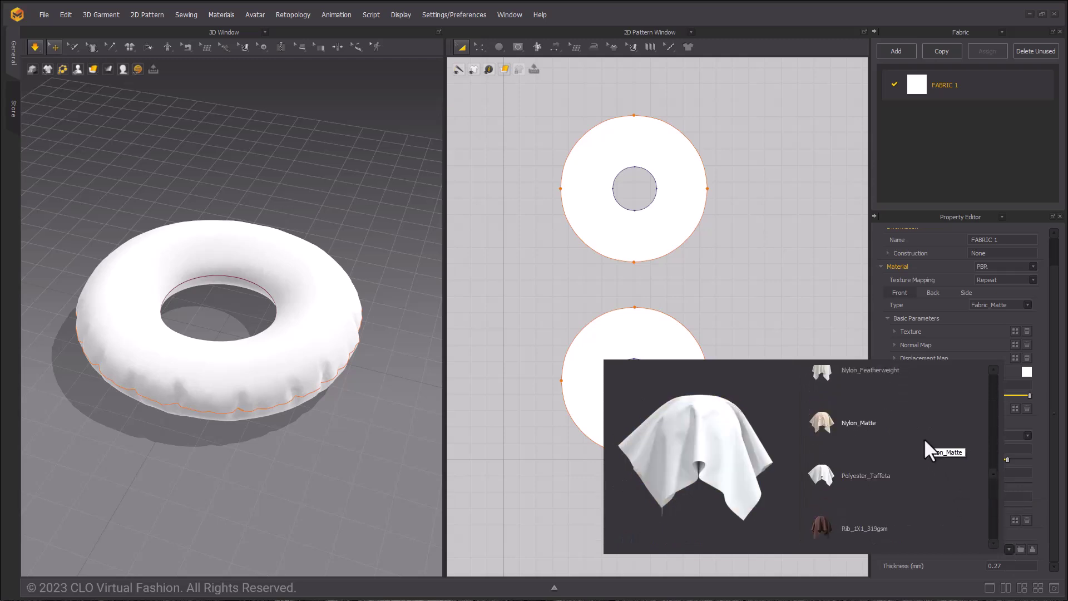
{"action": "scroll", "coordinate": [915, 462], "scroll_direction": "up", "scroll_amount": 2}
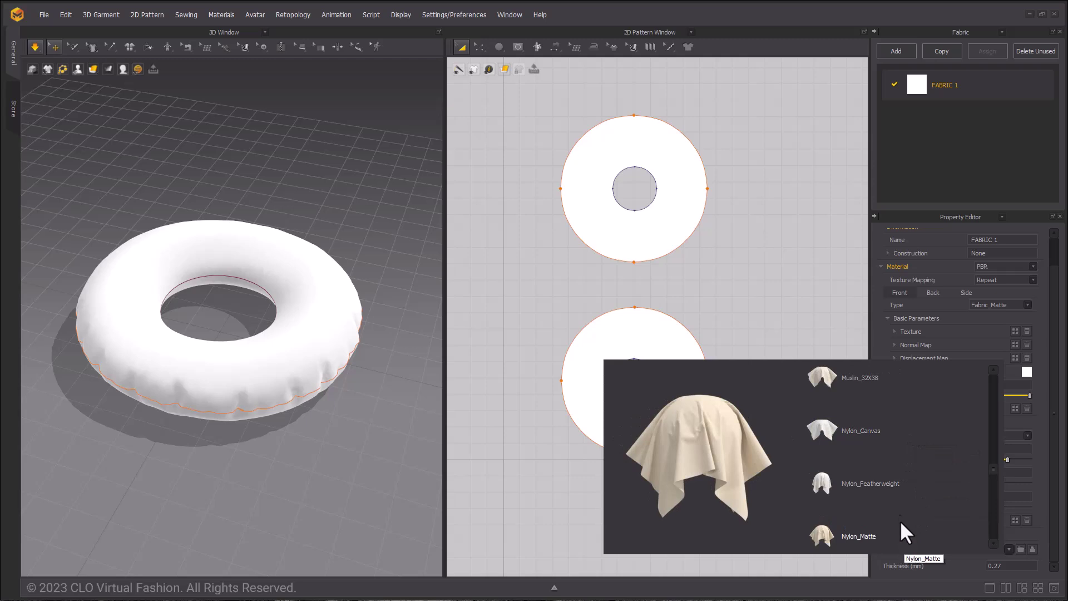
{"action": "left_click", "coordinate": [902, 434]}
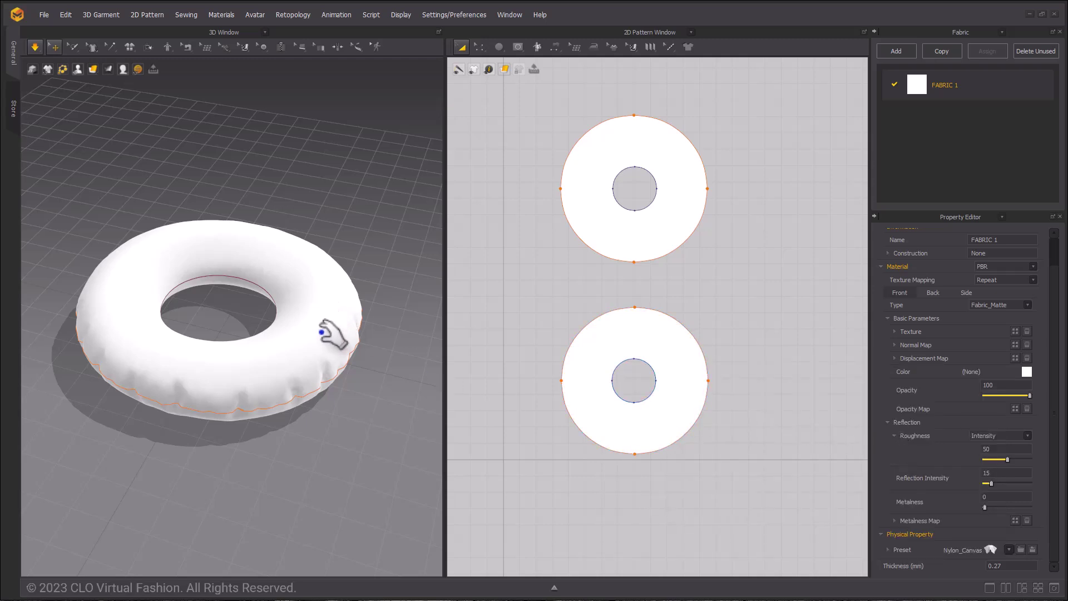
Step: Nudge the inflated ring slightly with the simulation running and look at the available simulation modes
{"action": "left_click_drag", "start_coordinate": [342, 328], "coordinate": [343, 329]}
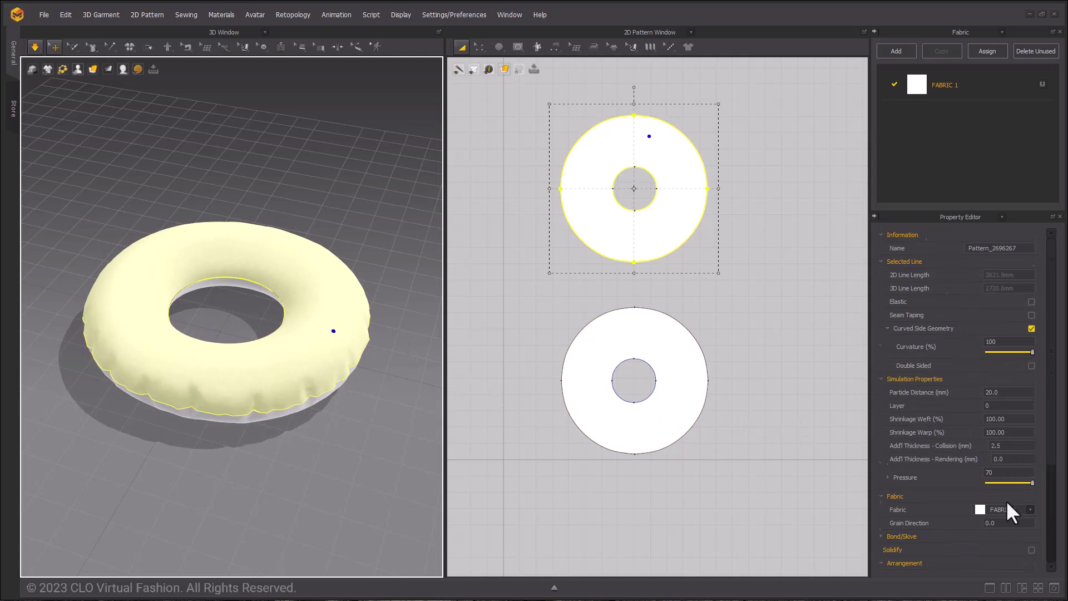
{"action": "scroll", "coordinate": [1008, 512], "scroll_direction": "down", "scroll_amount": 4}
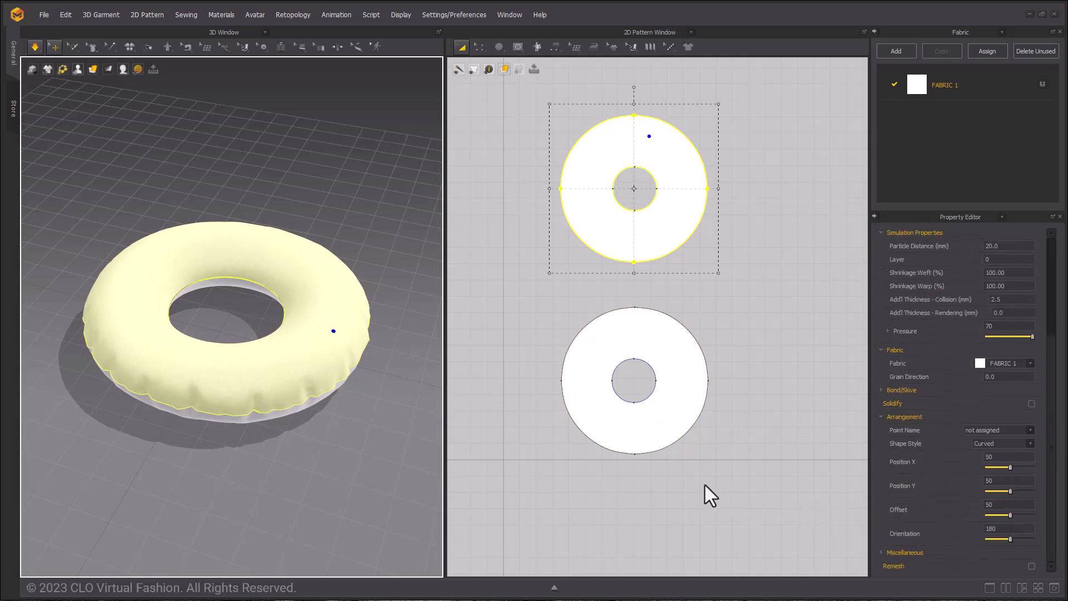
{"action": "left_click", "coordinate": [38, 46]}
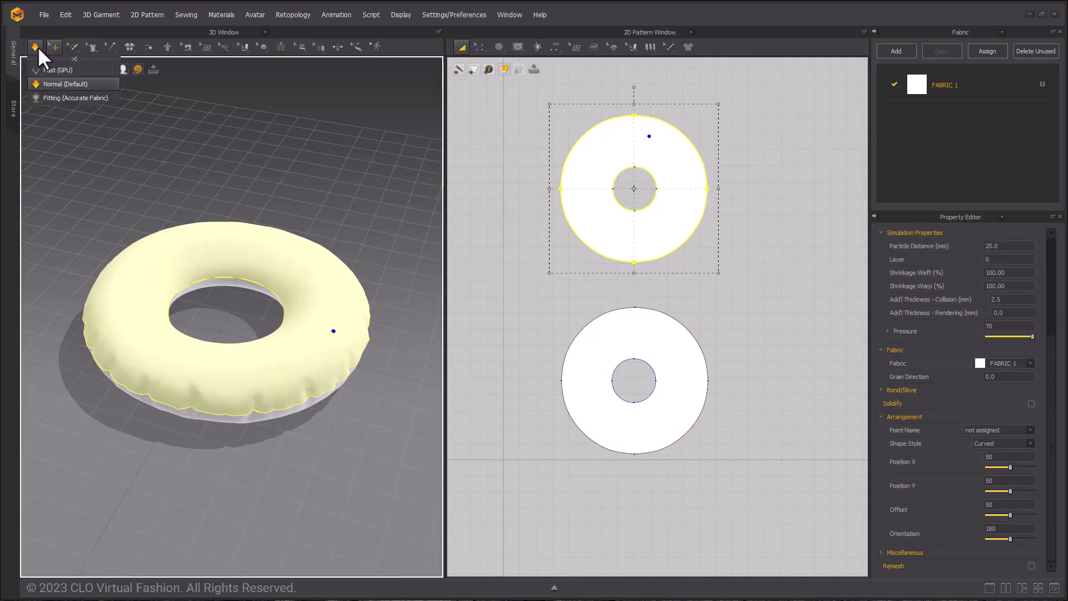
Step: Save the scene as a project file in the tube folder on the Desktop
{"action": "right_click_drag", "start_coordinate": [182, 217], "coordinate": [277, 235]}
{"action": "left_click", "coordinate": [44, 16]}
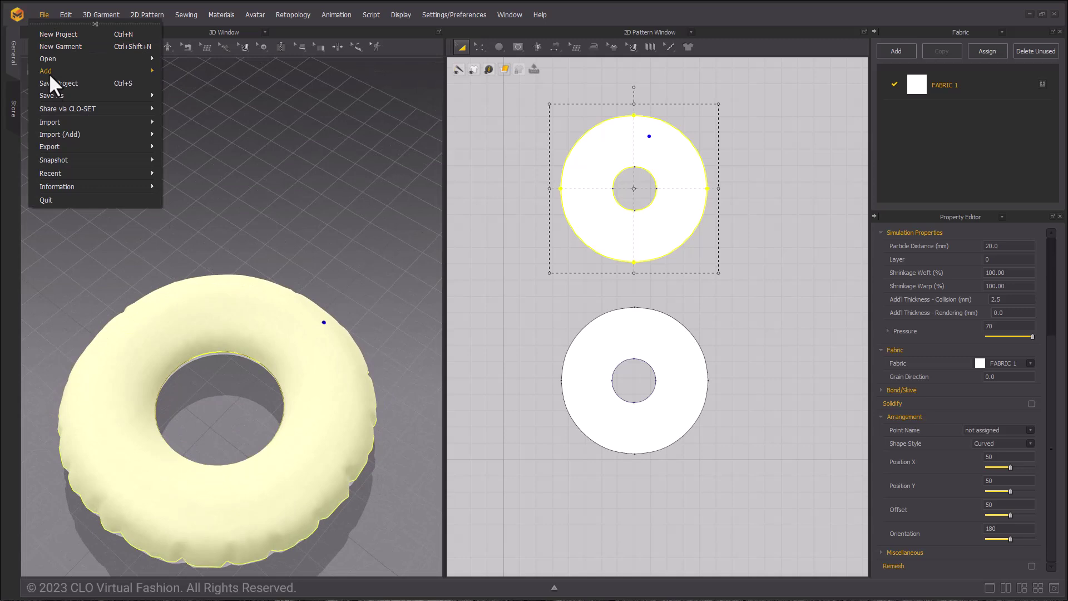
{"action": "mouse_move", "coordinate": [58, 95]}
{"action": "left_click", "coordinate": [195, 138]}
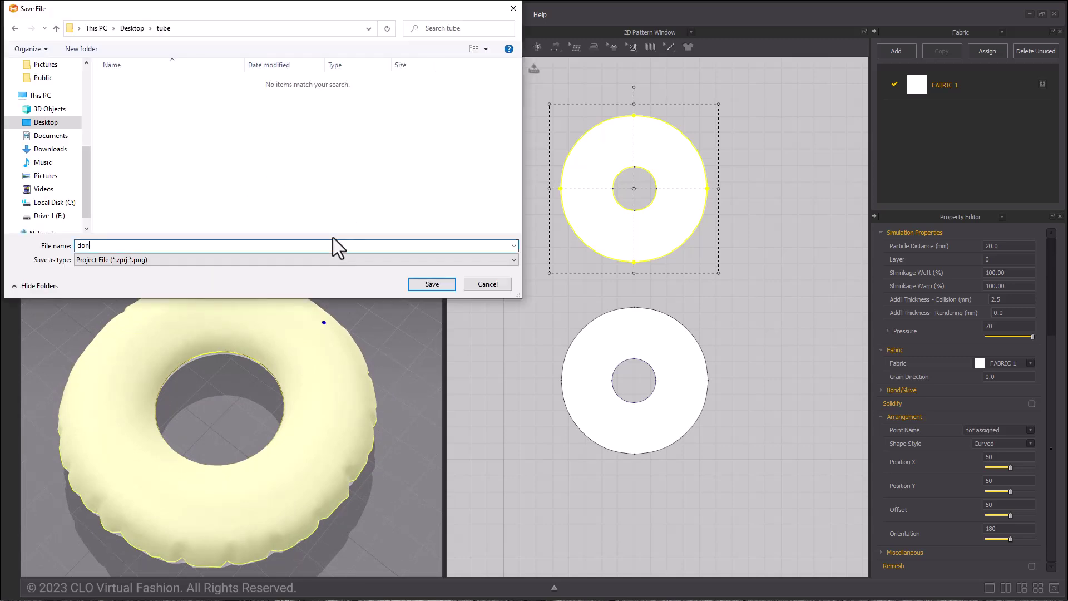
{"action": "key", "text": "Return"}
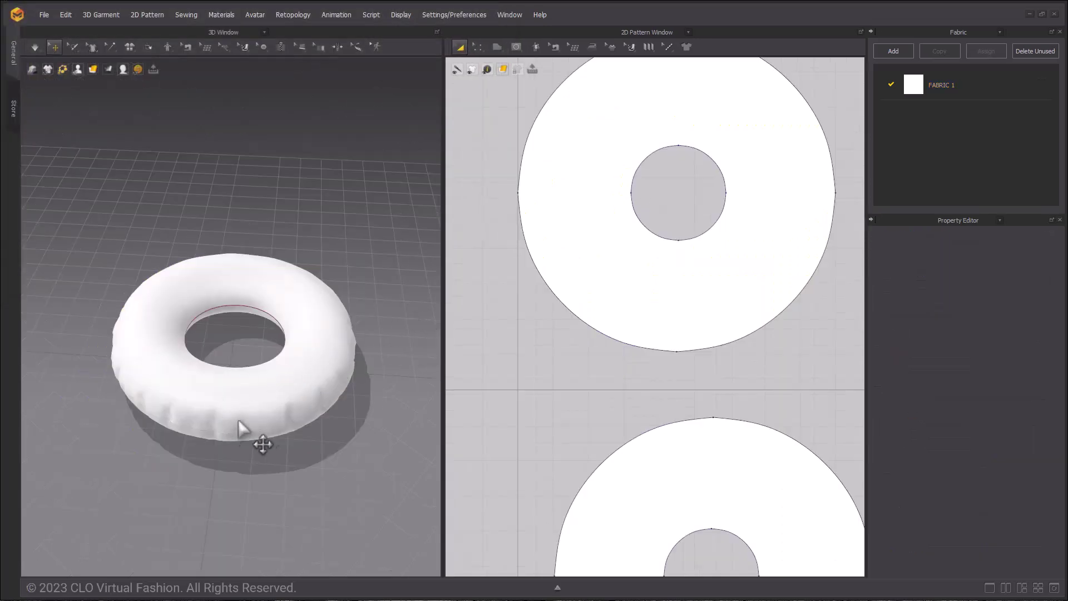
Step: Freeze the bottom ring pattern in the 3D view
{"action": "right_click_drag", "start_coordinate": [321, 455], "coordinate": [273, 355]}
{"action": "left_click", "coordinate": [272, 356]}
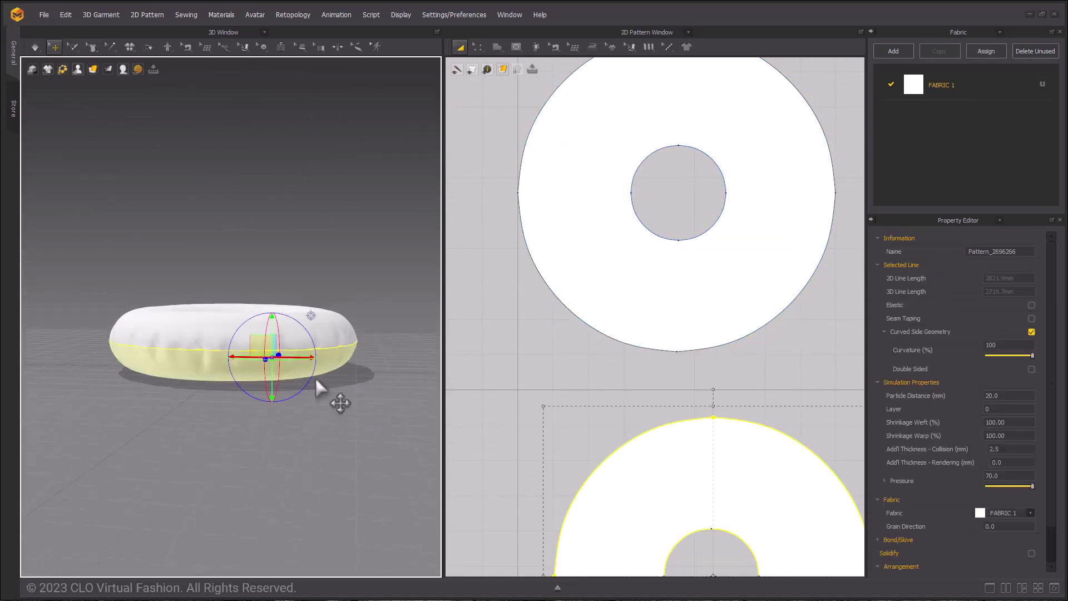
{"action": "right_click", "coordinate": [198, 359]}
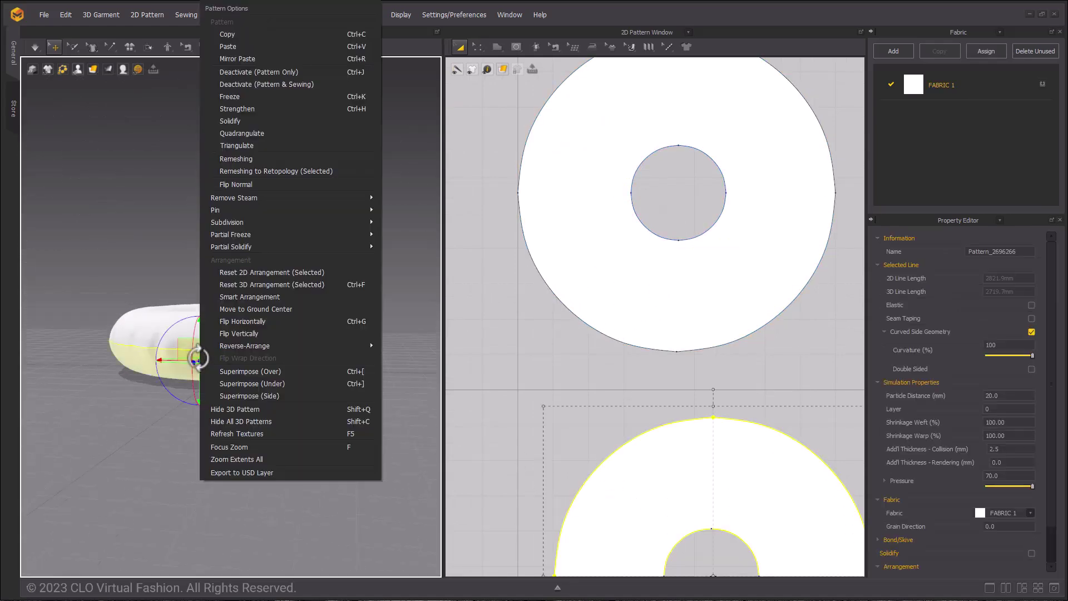
{"action": "left_click", "coordinate": [255, 96]}
Step: Unfreeze the bottom ring pattern from its underside
{"action": "right_click_drag", "start_coordinate": [274, 375], "coordinate": [280, 465]}
{"action": "scroll", "coordinate": [279, 467], "scroll_direction": "up", "scroll_amount": 2}
{"action": "middle_click_drag", "start_coordinate": [279, 466], "coordinate": [203, 266]}
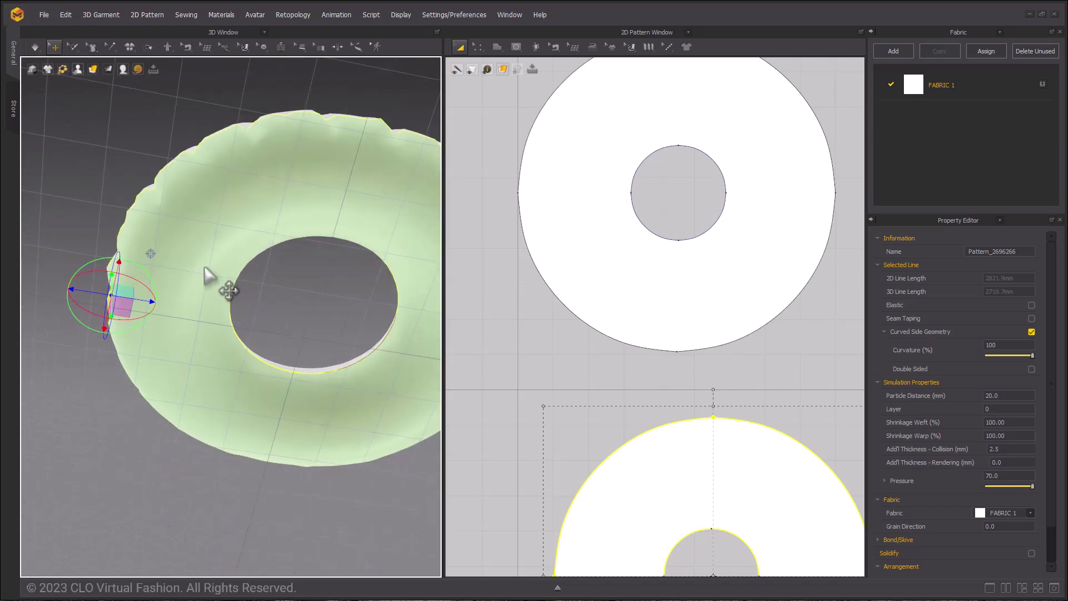
{"action": "scroll", "coordinate": [201, 278], "scroll_direction": "up", "scroll_amount": 2}
{"action": "right_click", "coordinate": [180, 328]}
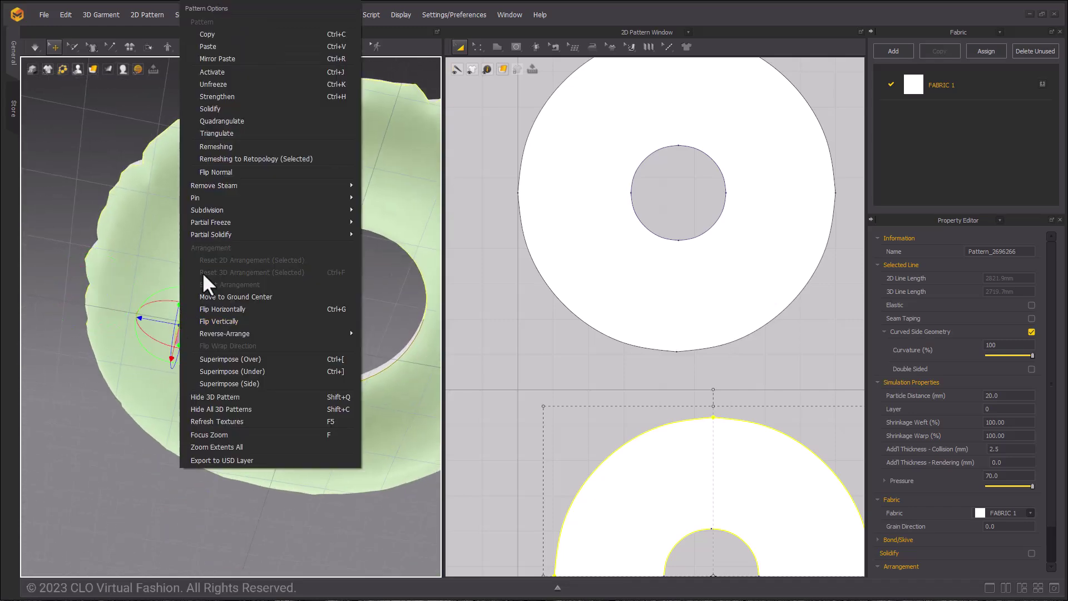
{"action": "left_click", "coordinate": [235, 94]}
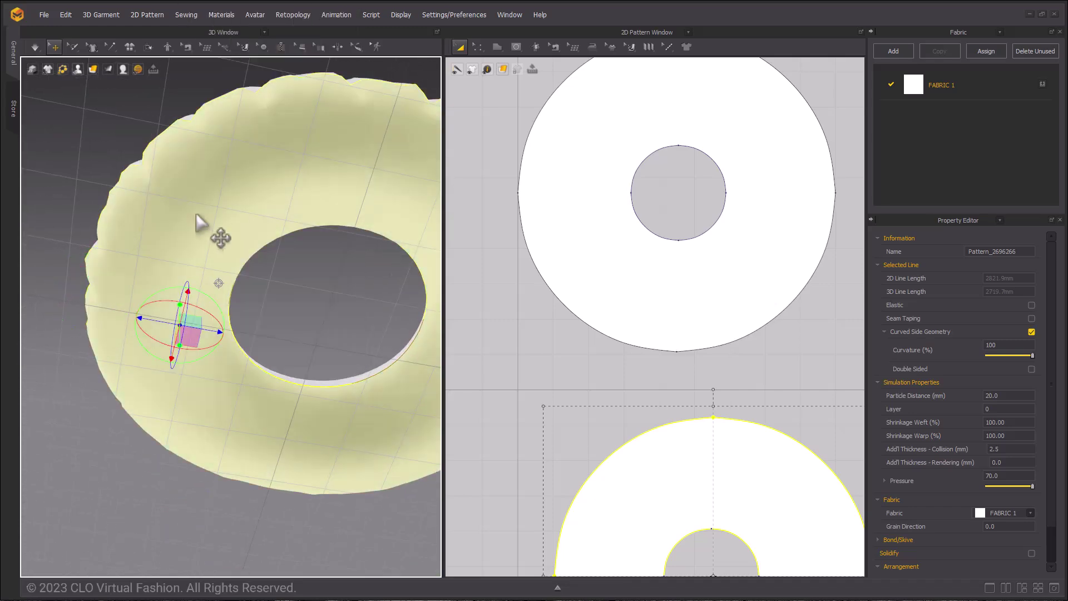
Step: Pin four points spread evenly around the underside of the bottom ring
{"action": "left_click", "coordinate": [72, 208]}
{"action": "left_click", "coordinate": [162, 288]}
{"action": "left_click", "coordinate": [398, 163]}
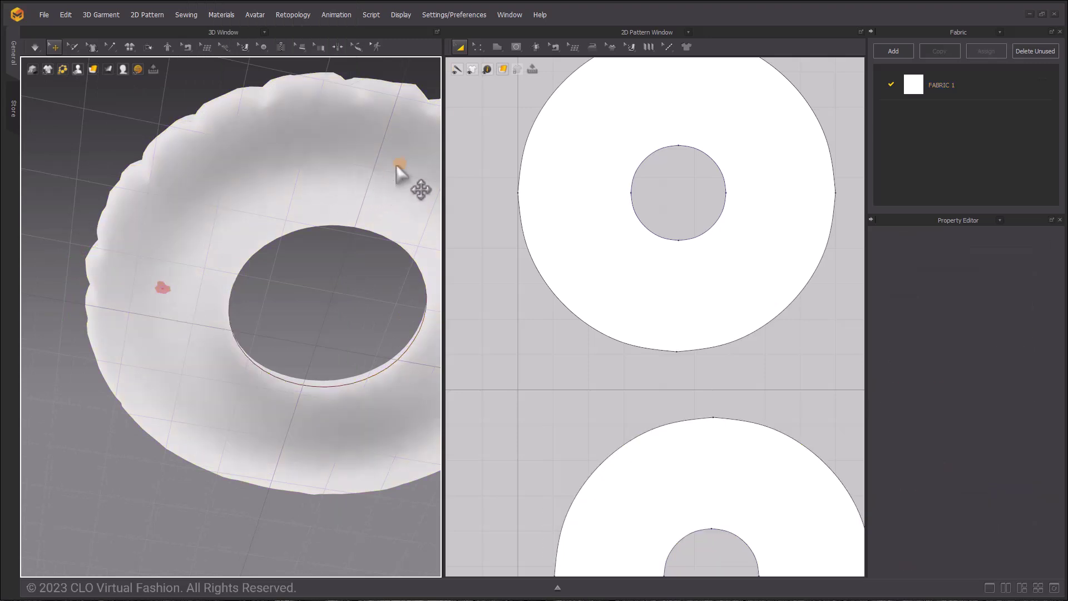
{"action": "middle_click_drag", "start_coordinate": [392, 404], "coordinate": [197, 370]}
{"action": "left_click", "coordinate": [249, 345]}
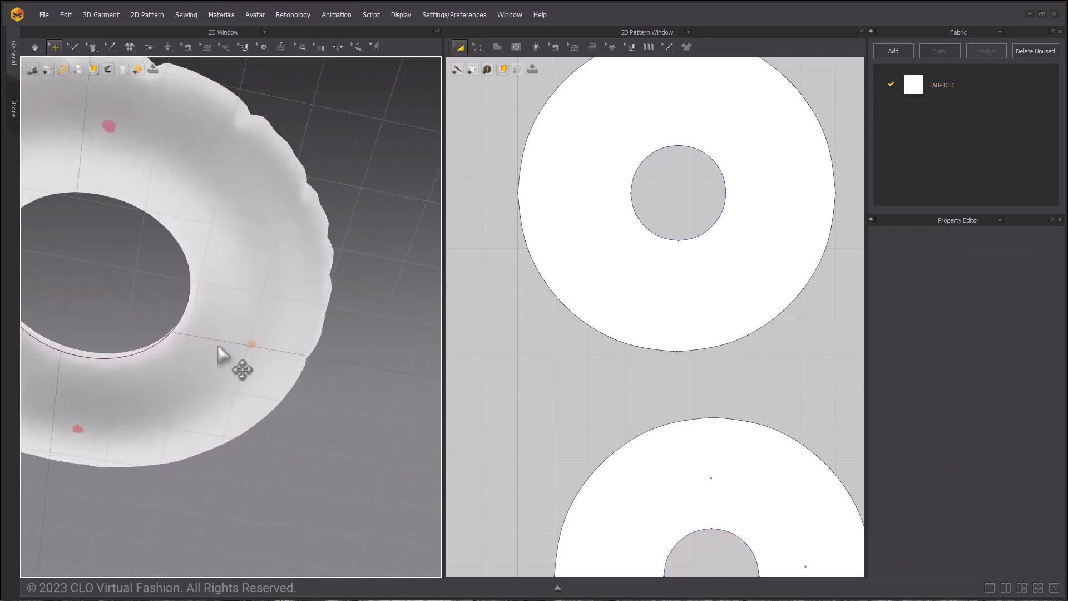
Step: Freeze the pinned bottom ring pattern again
{"action": "right_click_drag", "start_coordinate": [203, 345], "coordinate": [167, 391]}
{"action": "middle_click_drag", "start_coordinate": [169, 391], "coordinate": [312, 406]}
{"action": "right_click_drag", "start_coordinate": [312, 406], "coordinate": [238, 357]}
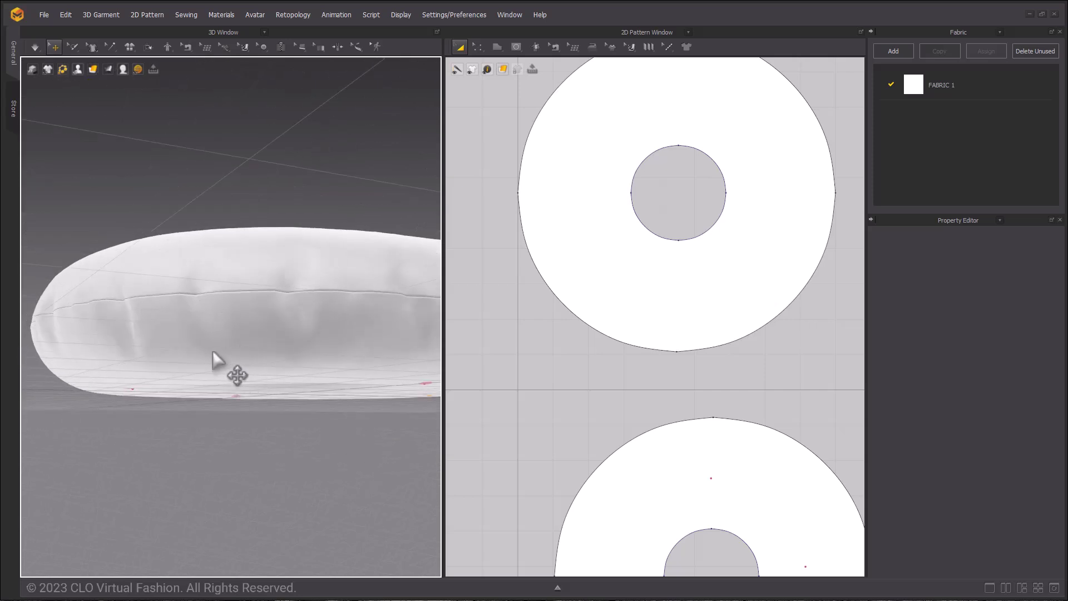
{"action": "right_click", "coordinate": [194, 341]}
{"action": "left_click", "coordinate": [258, 95]}
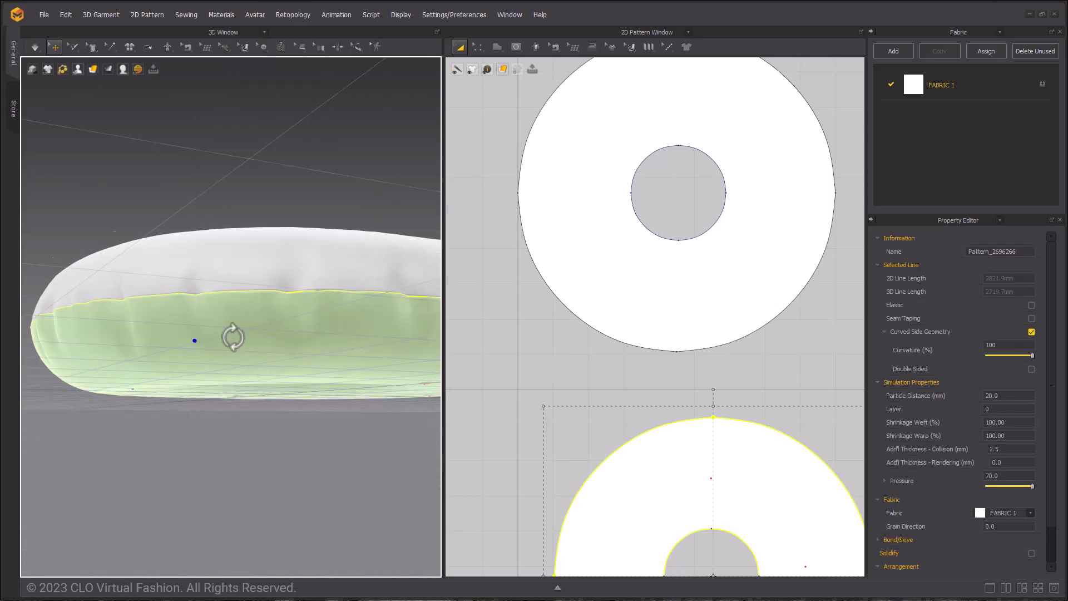
Step: Select the upper ring pattern and activate the Internal Ellipse tool over it in the 2D pattern view
{"action": "right_click_drag", "start_coordinate": [231, 337], "coordinate": [228, 484]}
{"action": "scroll", "coordinate": [584, 291], "scroll_direction": "down", "scroll_amount": 3}
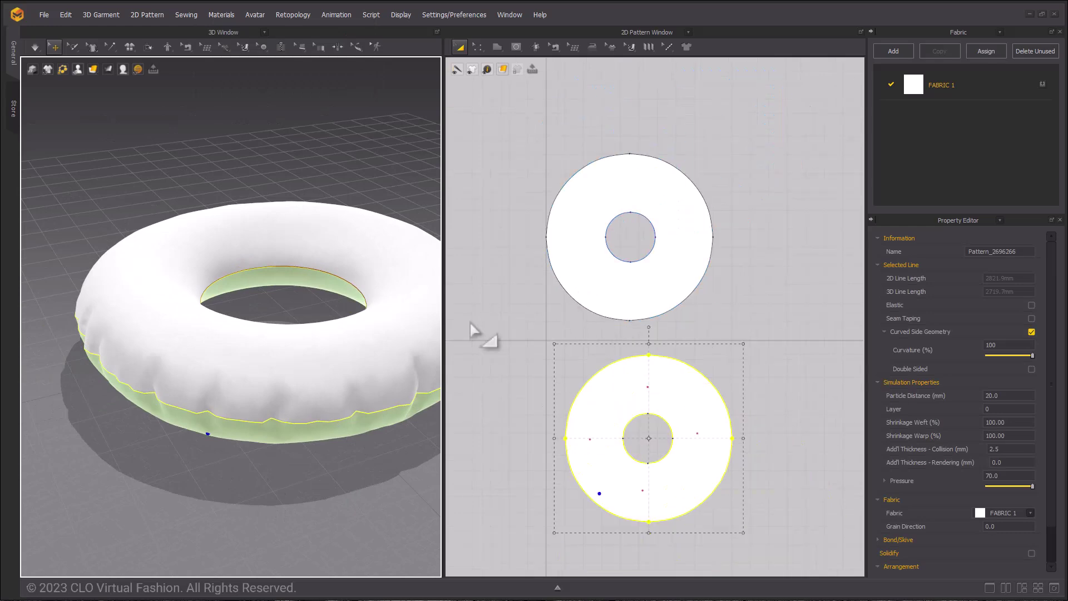
{"action": "left_click", "coordinate": [607, 289]}
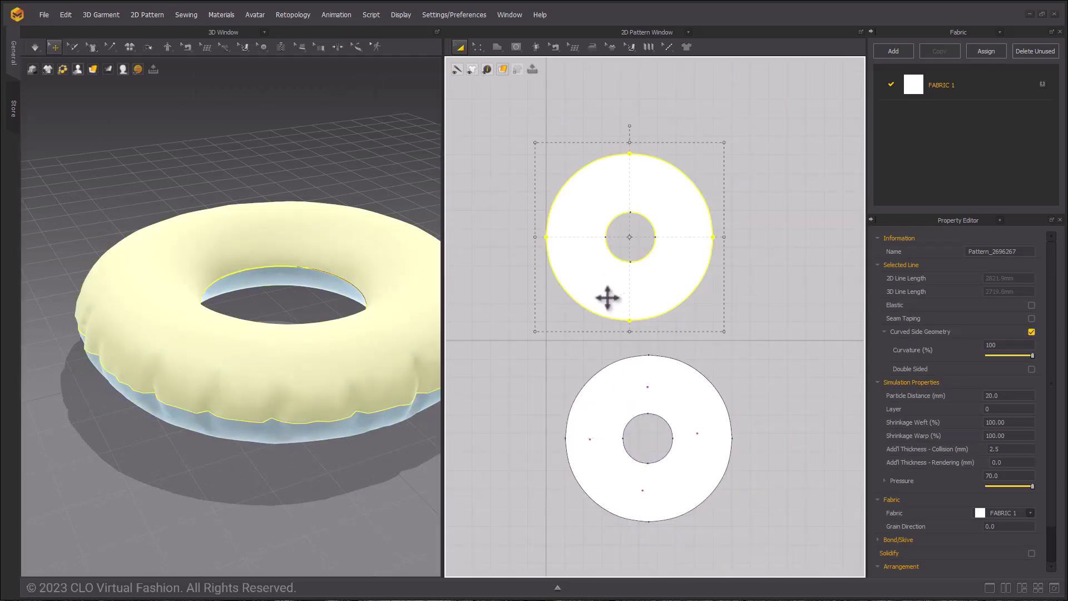
{"action": "right_click_drag", "start_coordinate": [248, 341], "coordinate": [306, 410]}
{"action": "left_click", "coordinate": [291, 389]}
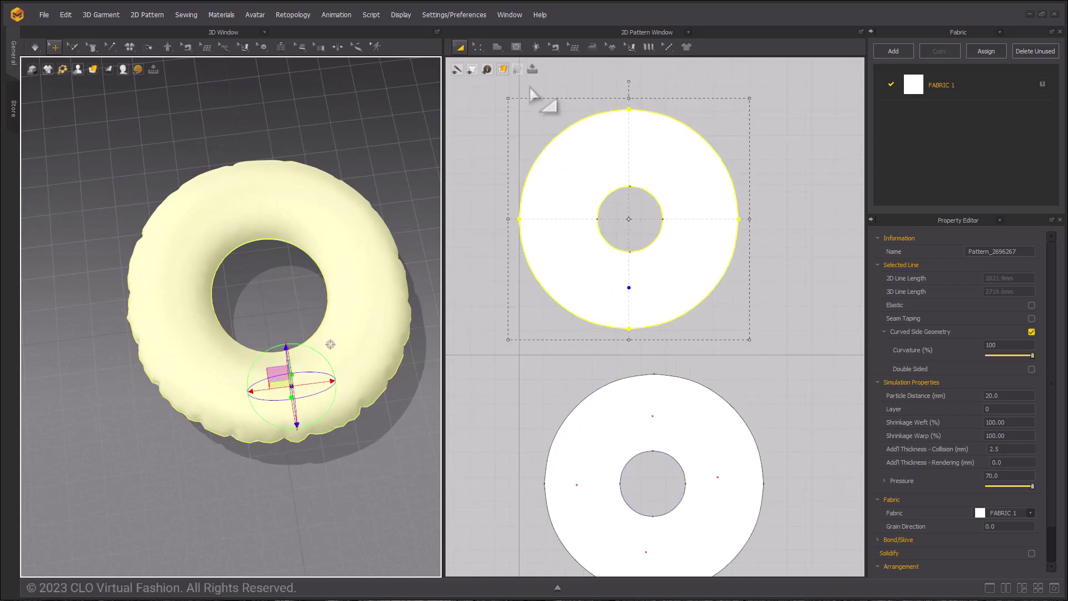
{"action": "left_click", "coordinate": [518, 48]}
{"action": "left_click", "coordinate": [558, 93]}
{"action": "scroll", "coordinate": [613, 248], "scroll_direction": "up", "scroll_amount": 4}
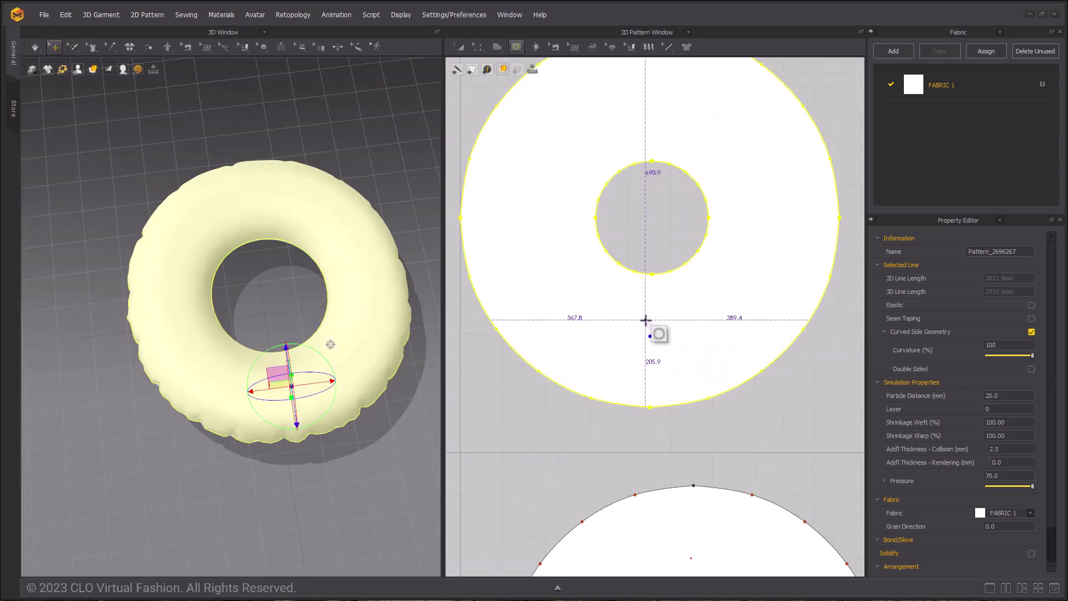
Step: Draw an internal circle with a circumference of about 621 mm on the upper ring pattern, centred below its hole
{"action": "left_click", "coordinate": [518, 47]}
{"action": "left_click", "coordinate": [559, 59]}
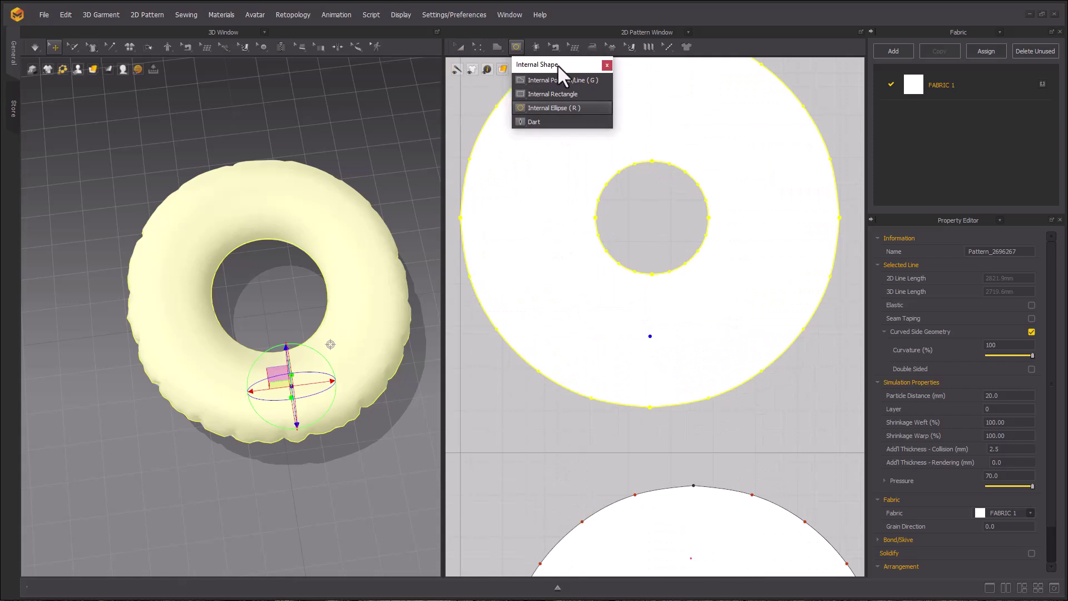
{"action": "left_click_drag", "start_coordinate": [557, 67], "coordinate": [793, 74]}
{"action": "left_click", "coordinate": [812, 130]}
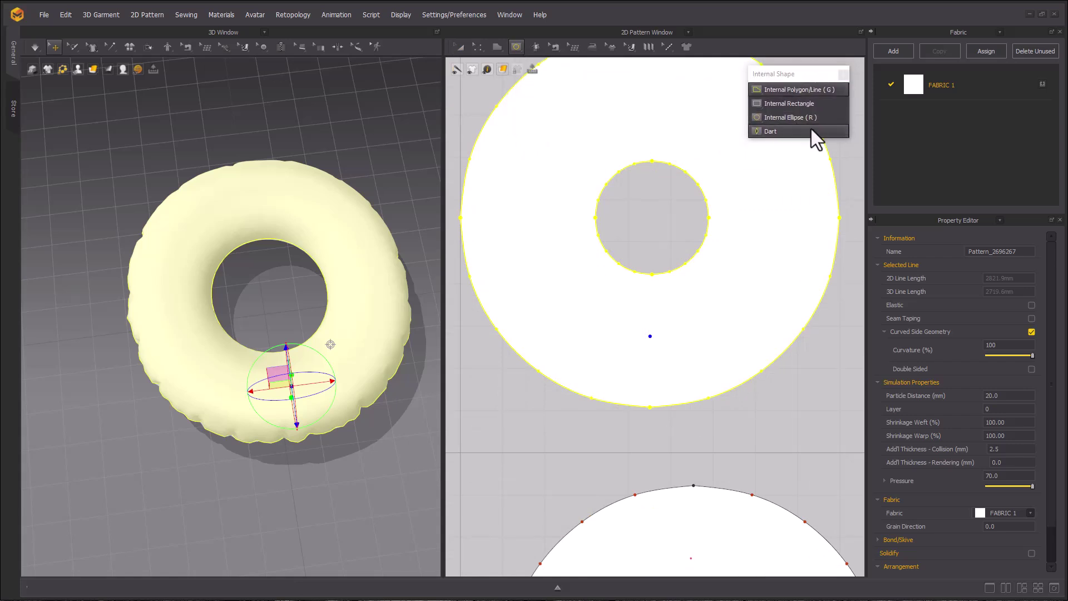
{"action": "left_click", "coordinate": [810, 117]}
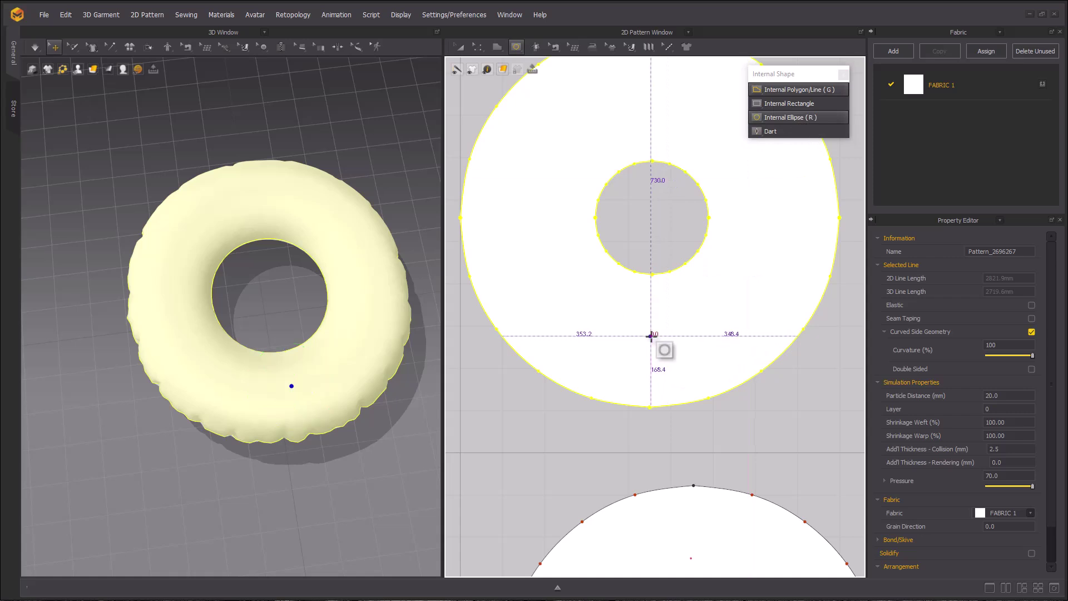
{"action": "left_click_drag", "start_coordinate": [650, 336], "coordinate": [651, 295]}
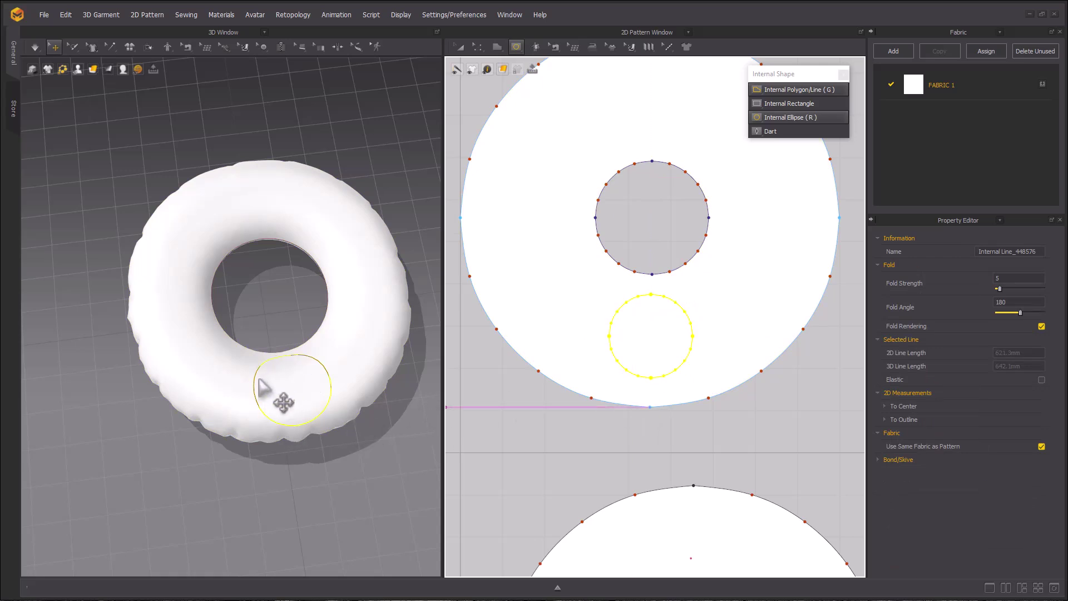
Step: Narrow the internal circle into an upright oval by shifting its left and right points inward with Edit Pattern
{"action": "left_click", "coordinate": [477, 47]}
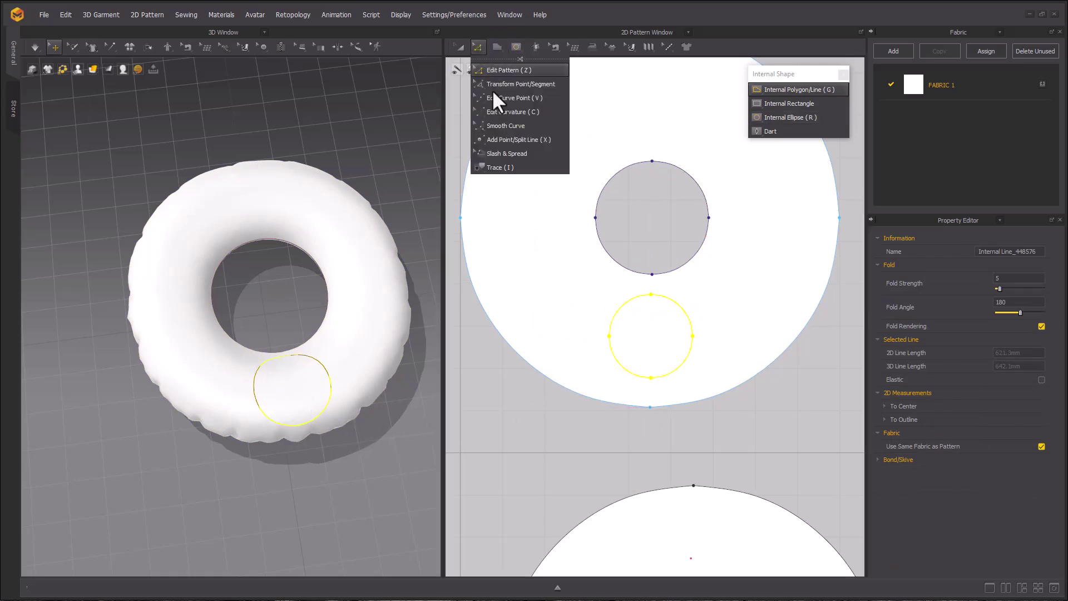
{"action": "left_click", "coordinate": [581, 289]}
{"action": "left_click_drag", "start_coordinate": [620, 339], "coordinate": [630, 340]}
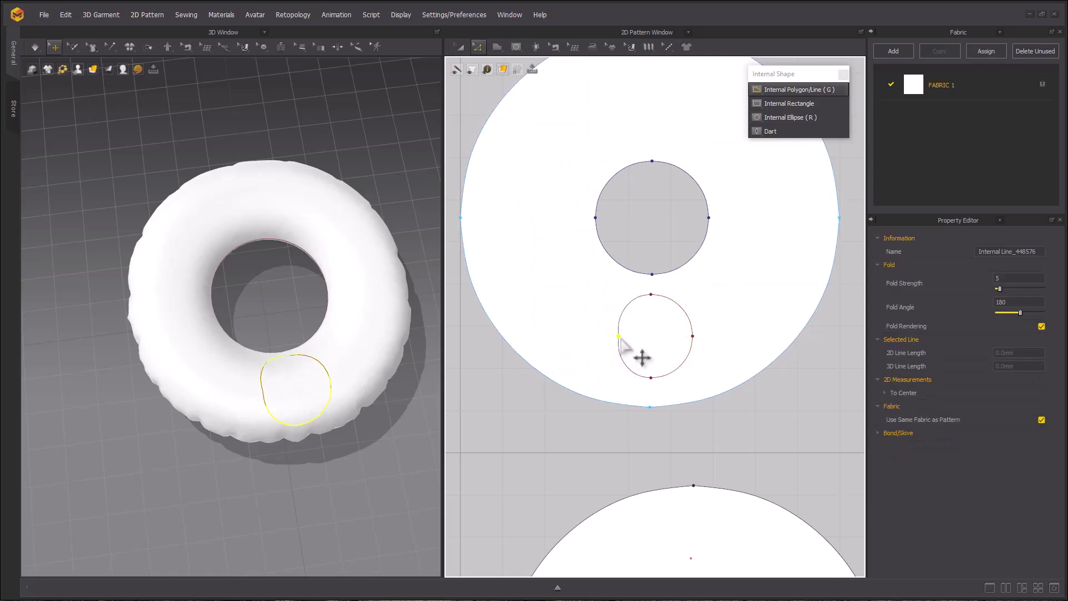
{"action": "key", "text": "ctrl+z"}
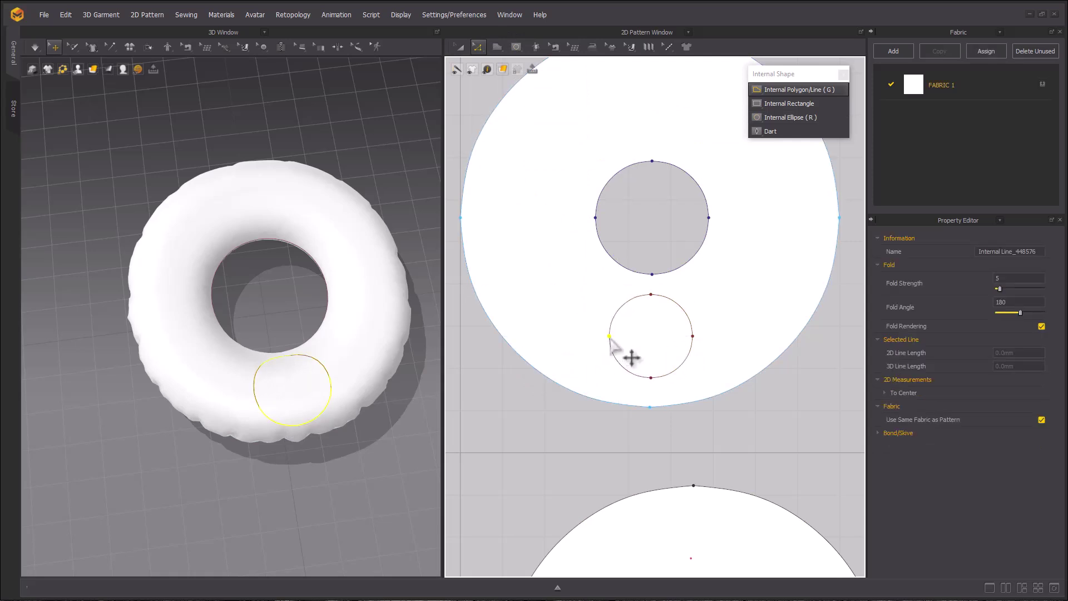
{"action": "key", "text": "Right"}
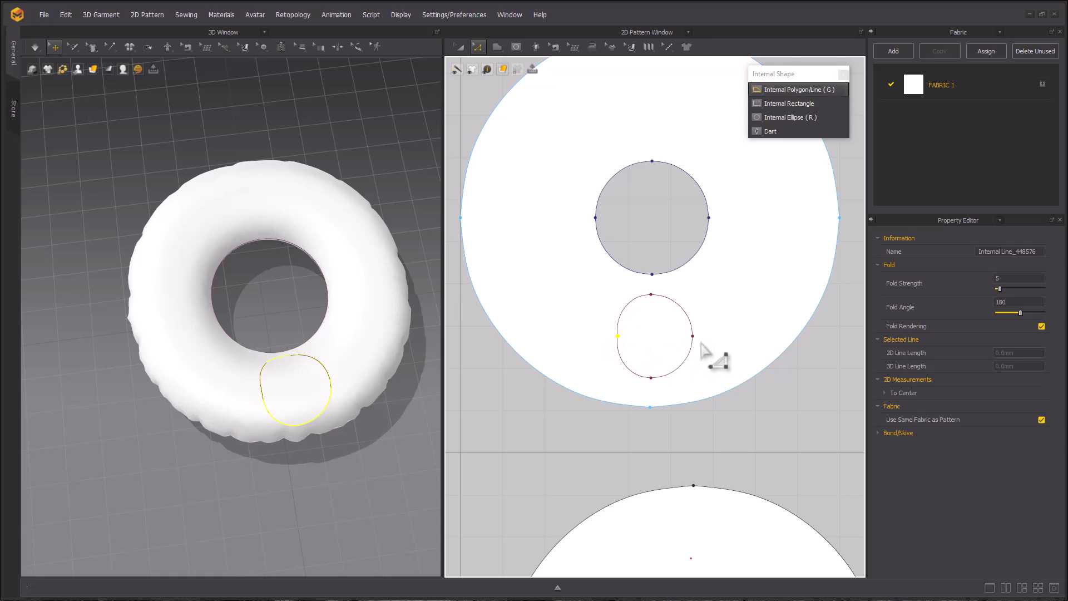
{"action": "left_click", "coordinate": [692, 337]}
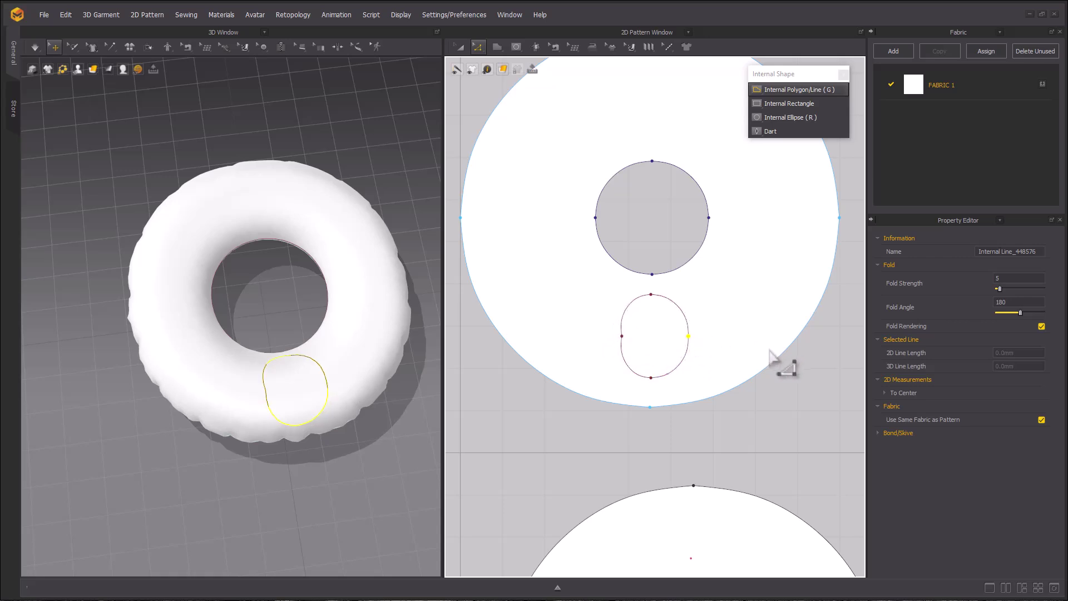
{"action": "key", "text": "Left"}
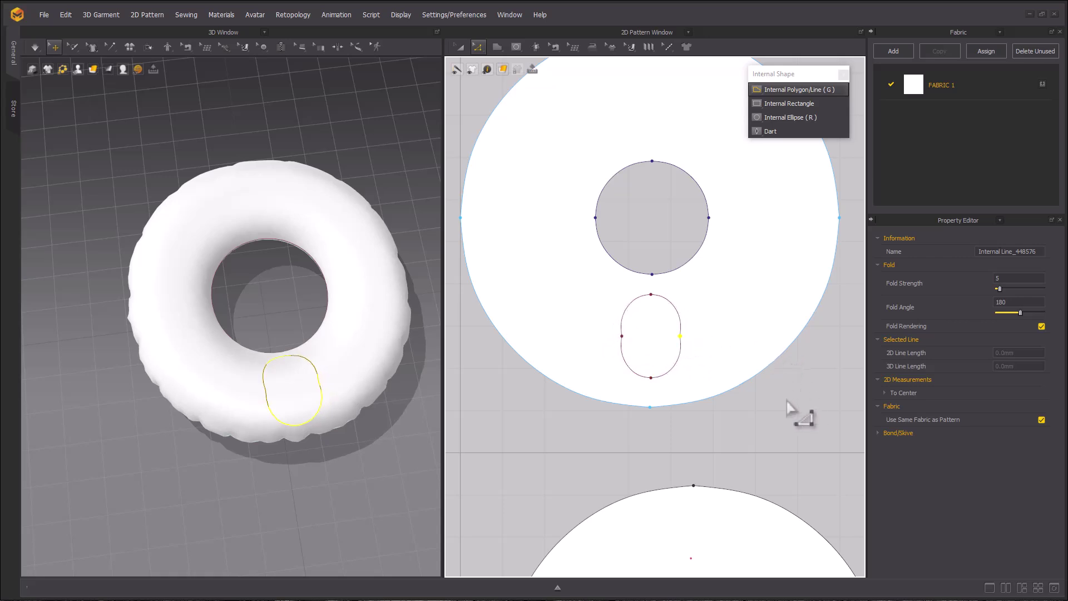
Step: Convert the internal oval's left and right side points to curve points
{"action": "left_click", "coordinate": [566, 342]}
{"action": "left_click", "coordinate": [623, 337]}
{"action": "right_click", "coordinate": [624, 334]}
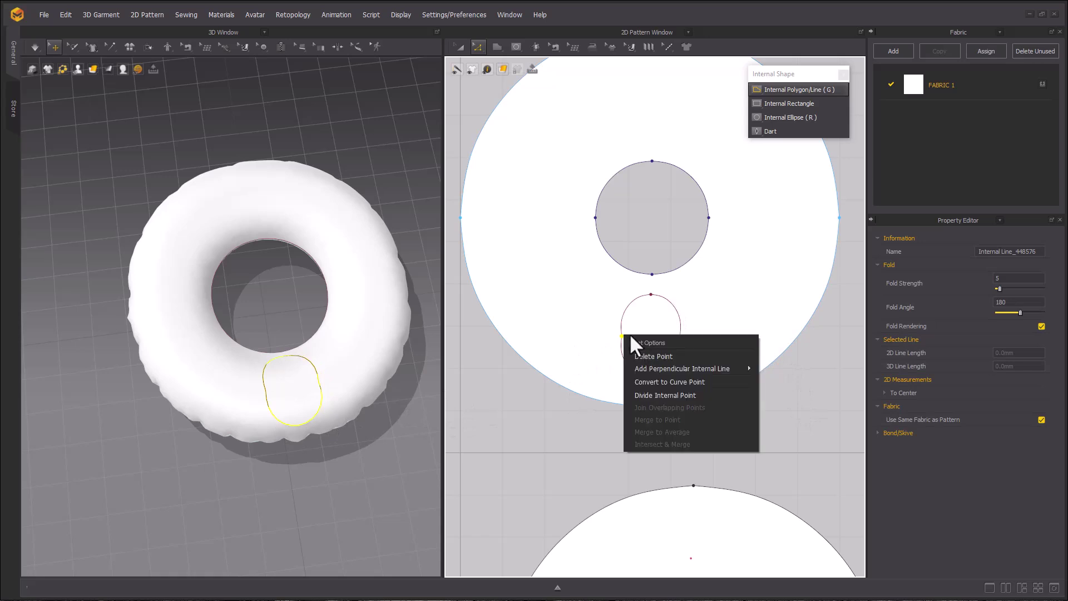
{"action": "left_click", "coordinate": [695, 380]}
{"action": "right_click", "coordinate": [680, 336]}
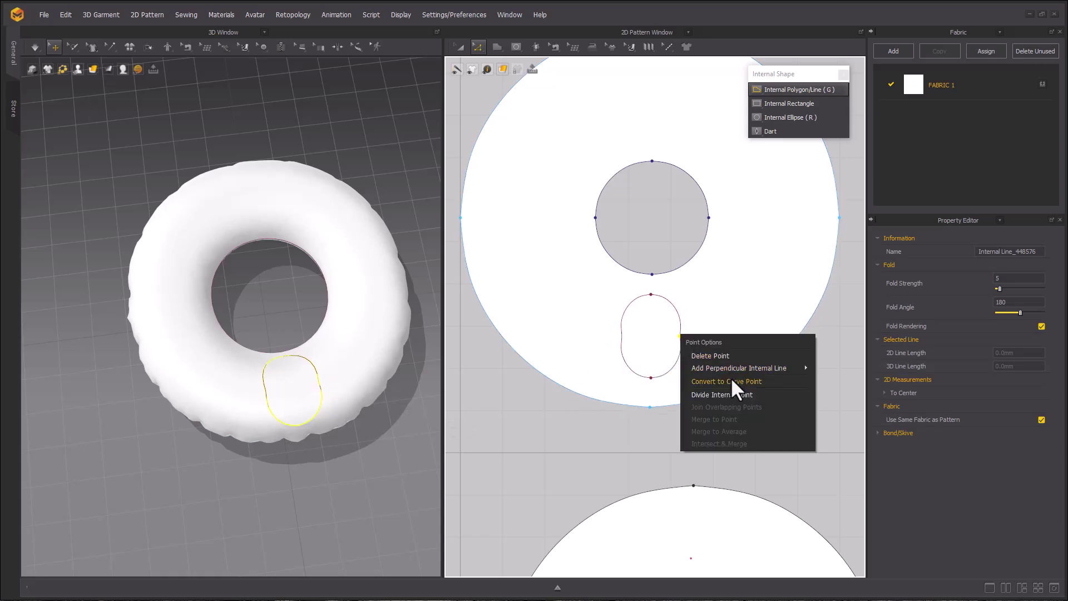
{"action": "left_click", "coordinate": [732, 380]}
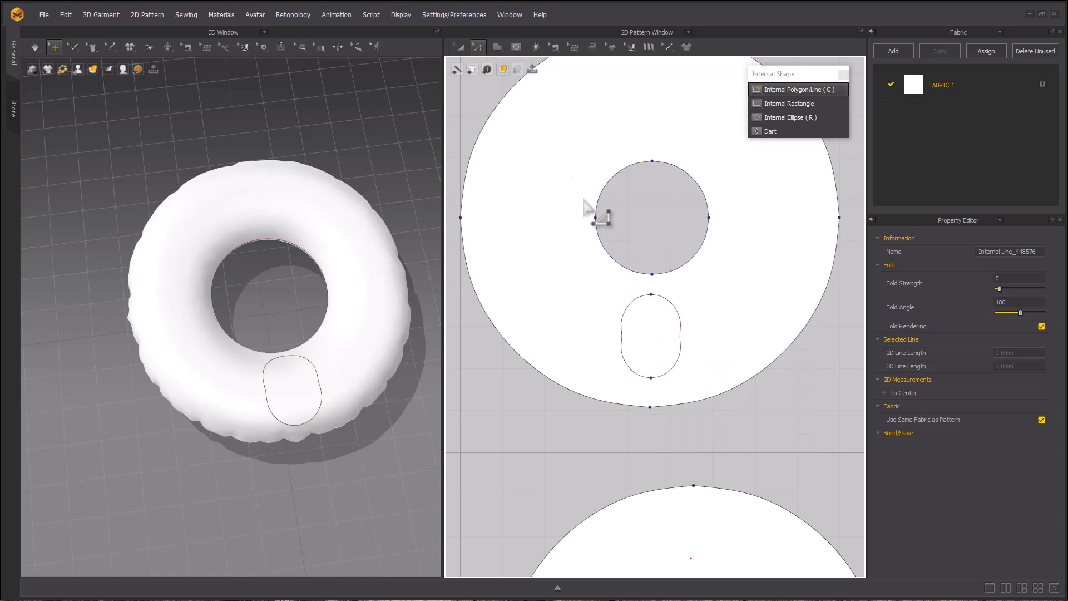
Step: Remove the two middle side curve points of the internal oval with Edit Curve Point to smooth its sides
{"action": "mouse_move", "coordinate": [477, 45]}
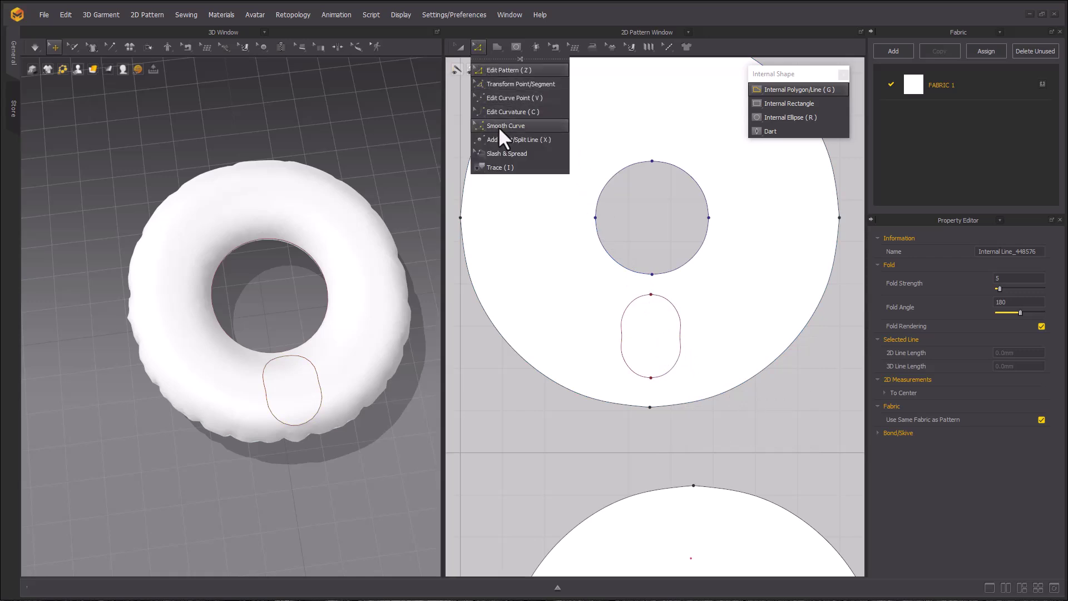
{"action": "left_click", "coordinate": [508, 98]}
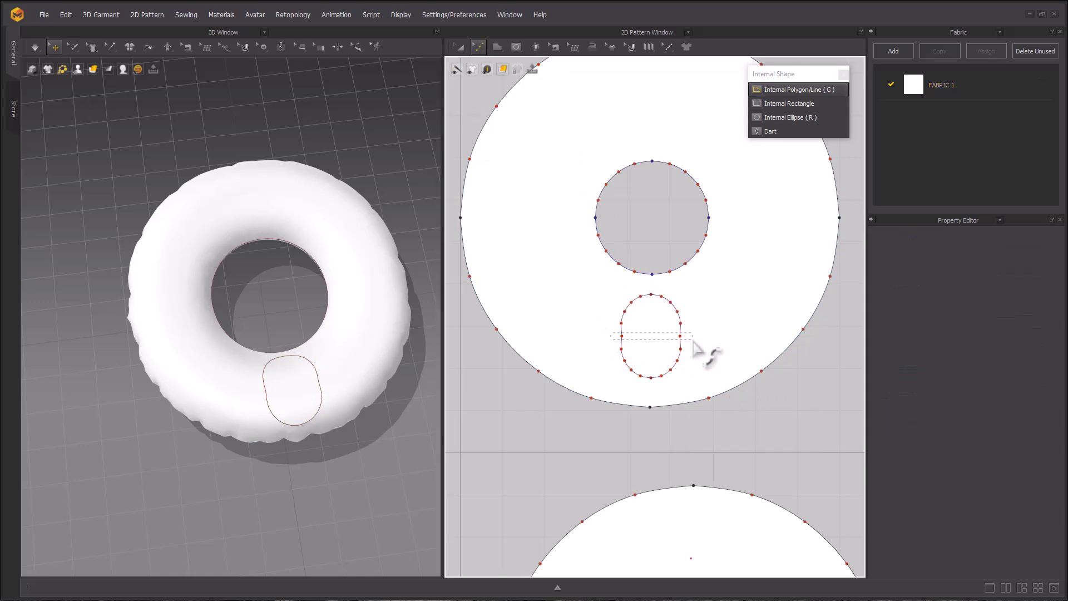
{"action": "left_click_drag", "start_coordinate": [694, 348], "coordinate": [700, 349]}
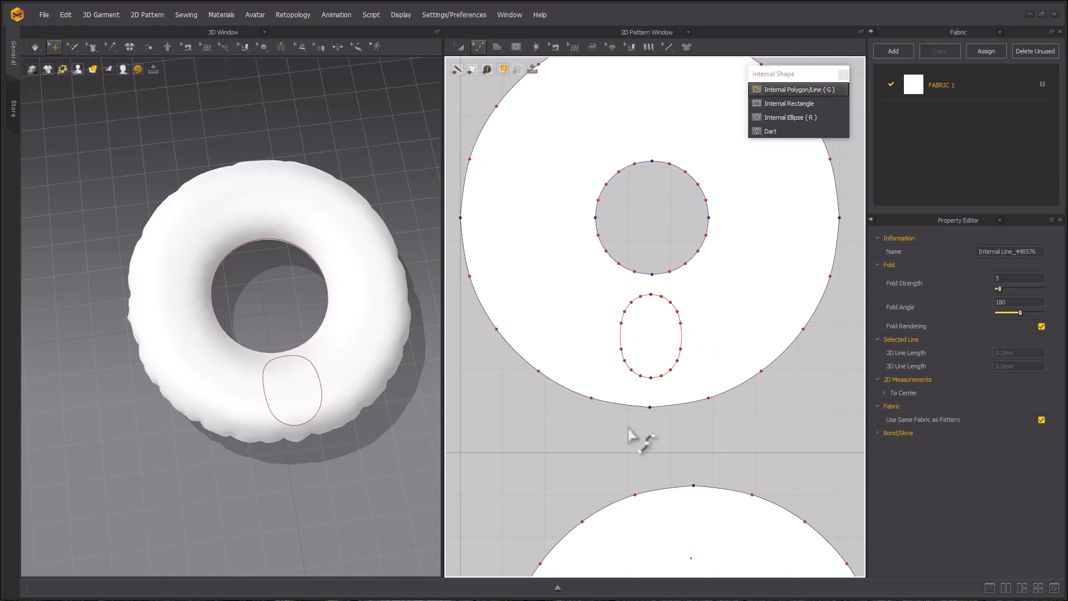
{"action": "right_click_drag", "start_coordinate": [275, 439], "coordinate": [141, 366]}
{"action": "left_click", "coordinate": [565, 460]}
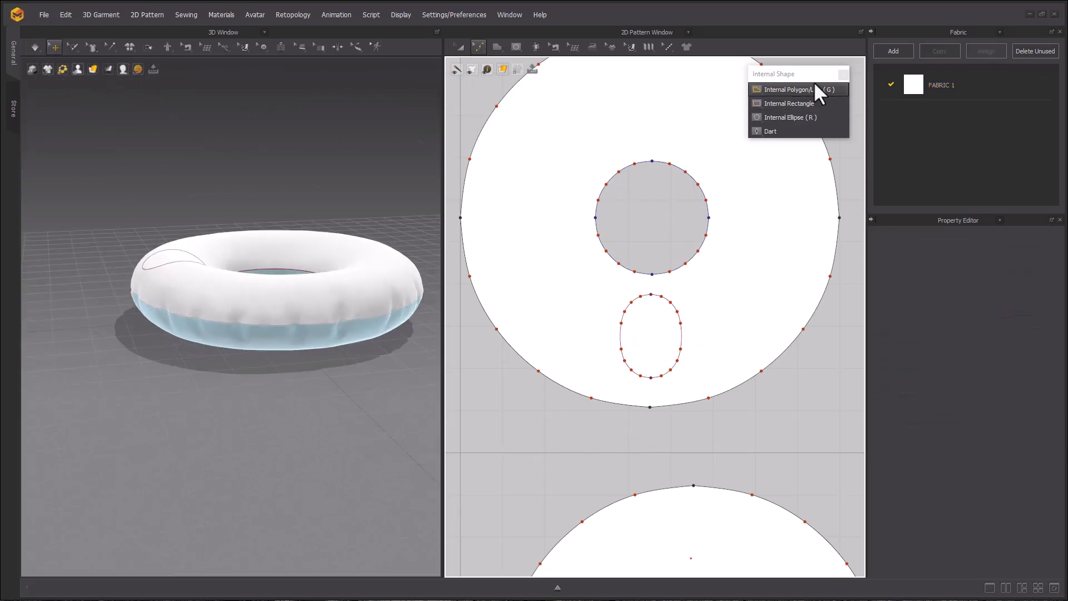
Step: Select the right half of the internal oval's outline to check its 2D line length
{"action": "left_click", "coordinate": [483, 48]}
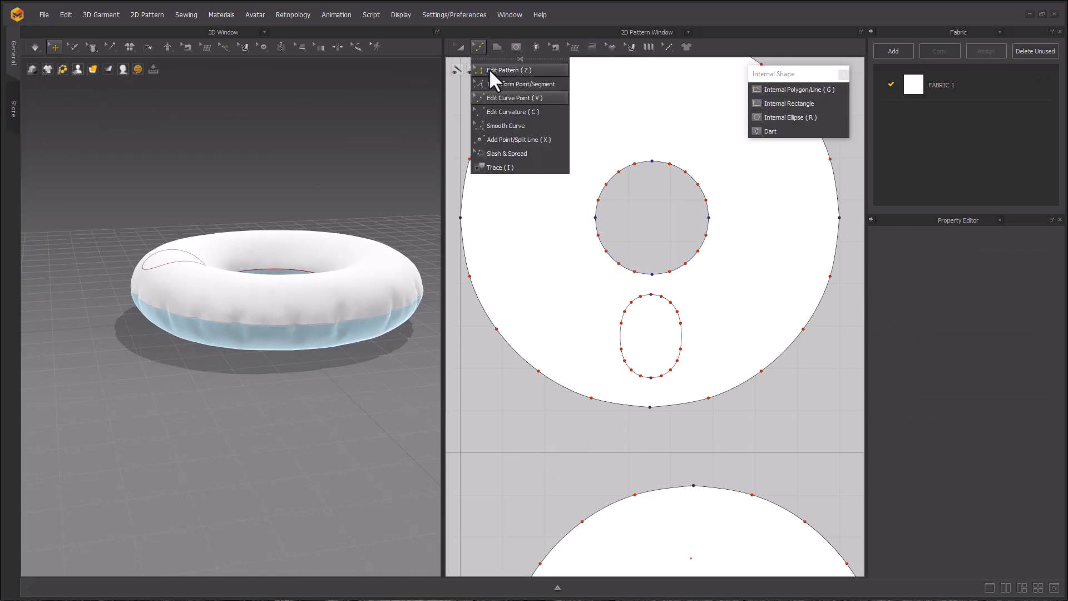
{"action": "left_click", "coordinate": [489, 69]}
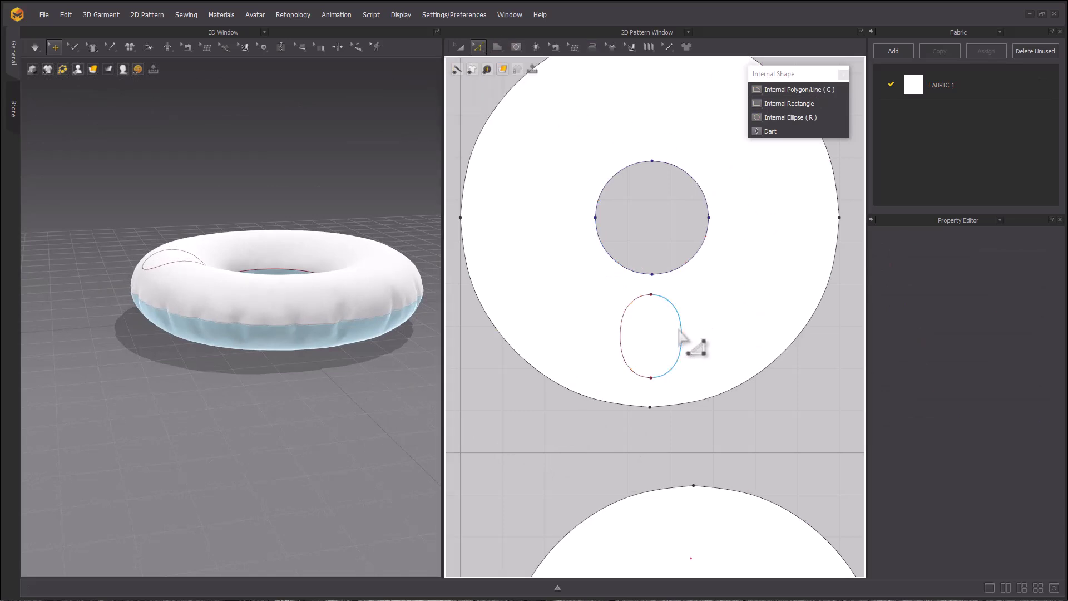
{"action": "left_click", "coordinate": [704, 368]}
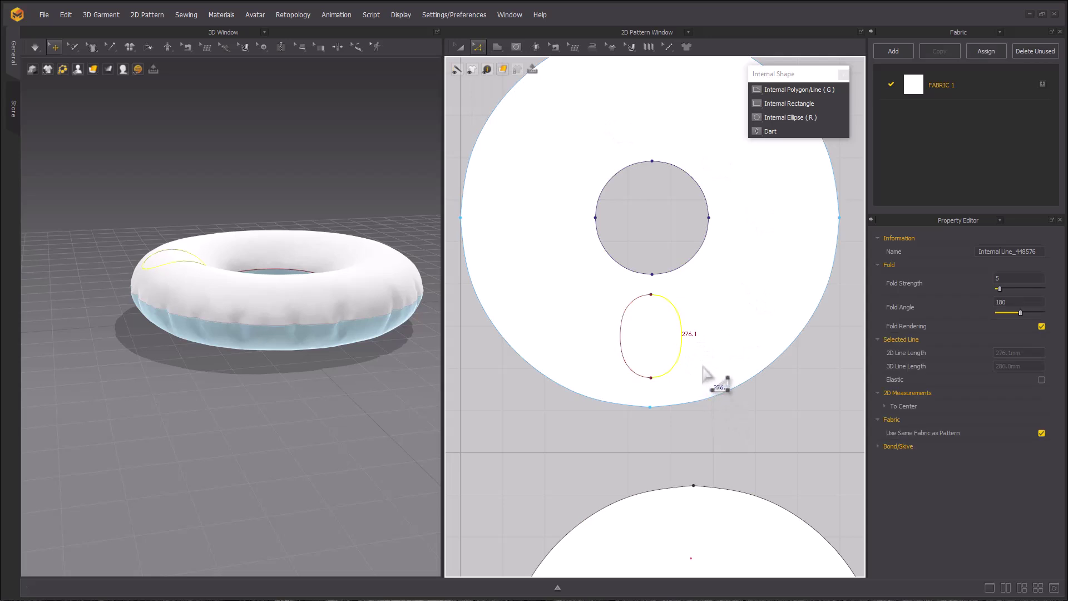
Step: Begin a new polygon pattern in the empty area left of the rings with a horizontal base side of 276.1 mm
{"action": "middle_click_drag", "start_coordinate": [605, 332], "coordinate": [668, 385]}
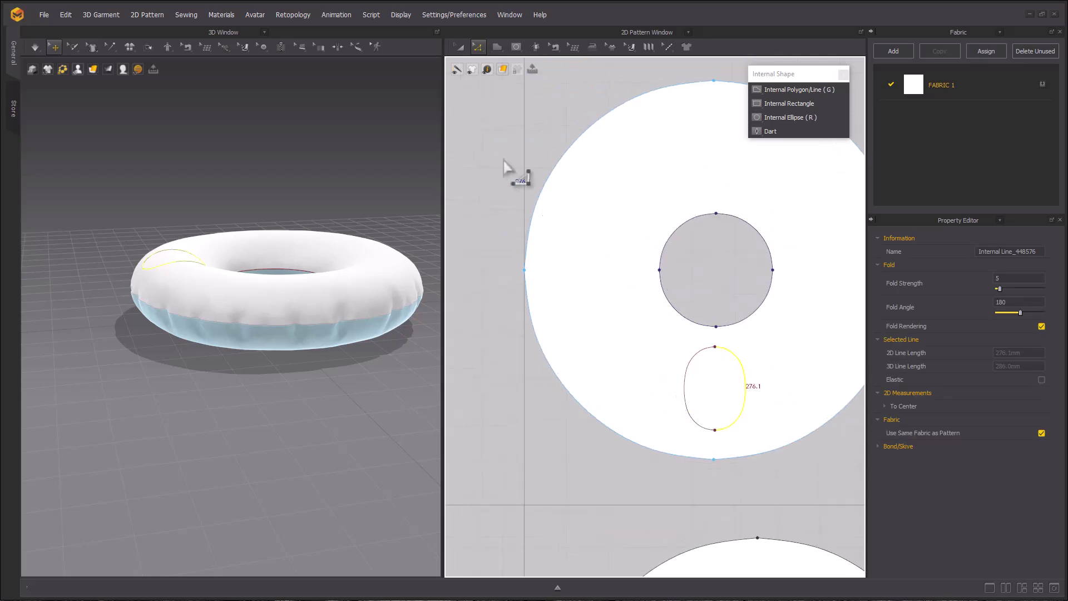
{"action": "left_click", "coordinate": [492, 46]}
{"action": "middle_click_drag", "start_coordinate": [520, 291], "coordinate": [540, 317]}
{"action": "scroll", "coordinate": [623, 246], "scroll_direction": "down", "scroll_amount": 3}
{"action": "left_click", "coordinate": [519, 338]}
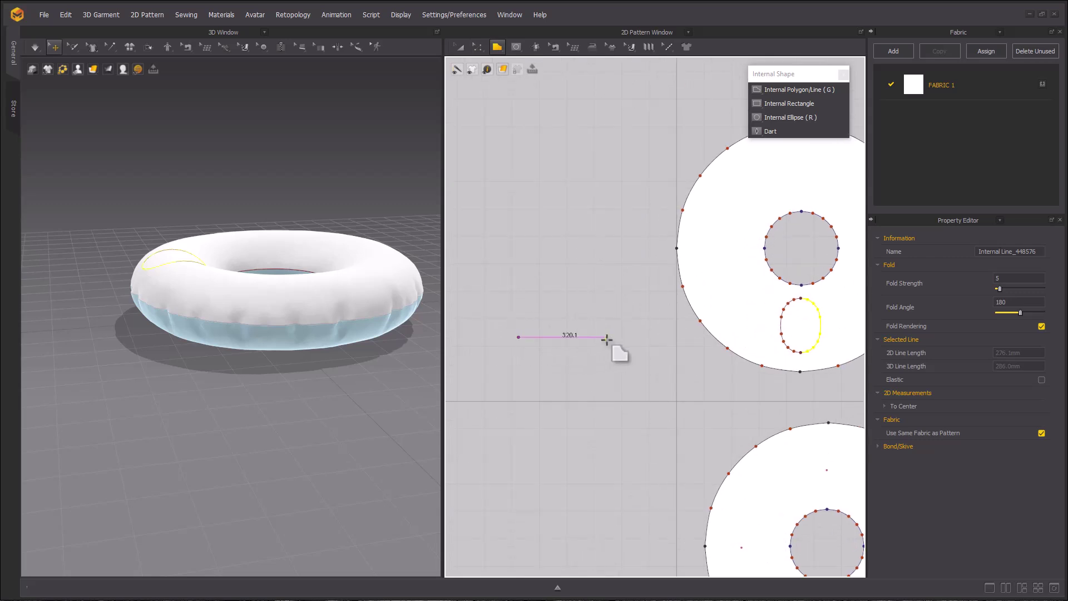
{"action": "right_click", "coordinate": [607, 339]}
{"action": "type", "text": "276.1"}
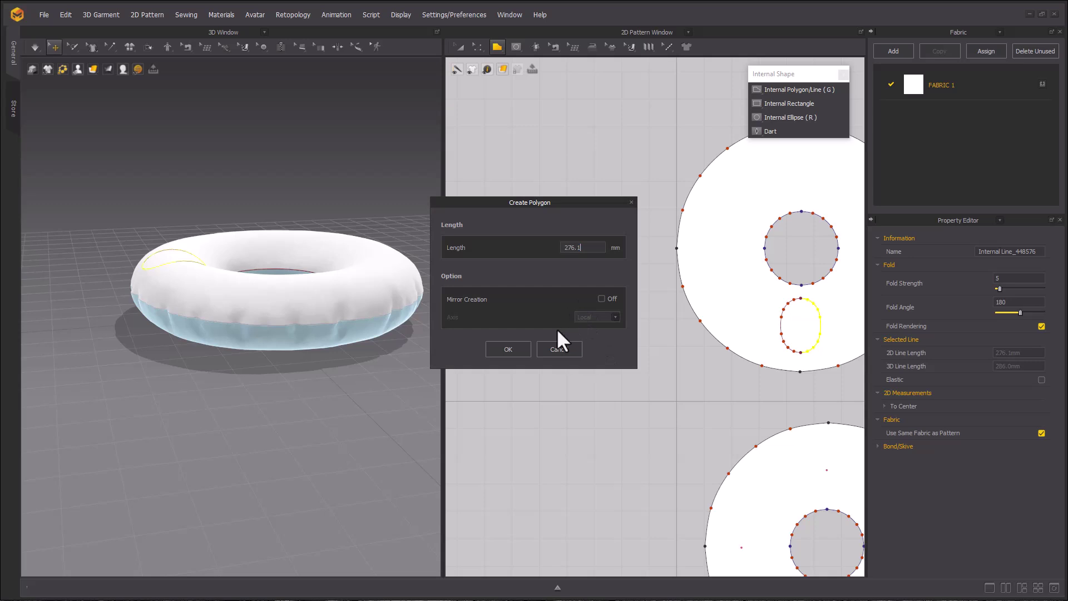
{"action": "left_click", "coordinate": [518, 349]}
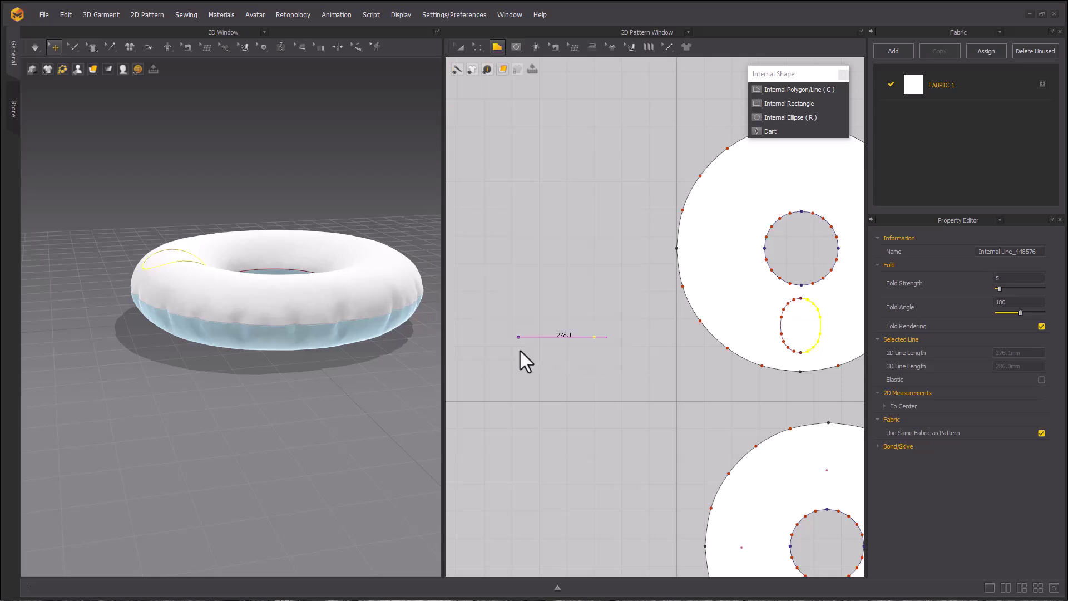
Step: Complete the polygon as a five-sided neck-and-beak shape with a vertical side of about 458 mm and a sloping upper side of about 537 mm
{"action": "left_click", "coordinate": [596, 213]}
{"action": "middle_click_drag", "start_coordinate": [467, 207], "coordinate": [583, 188]}
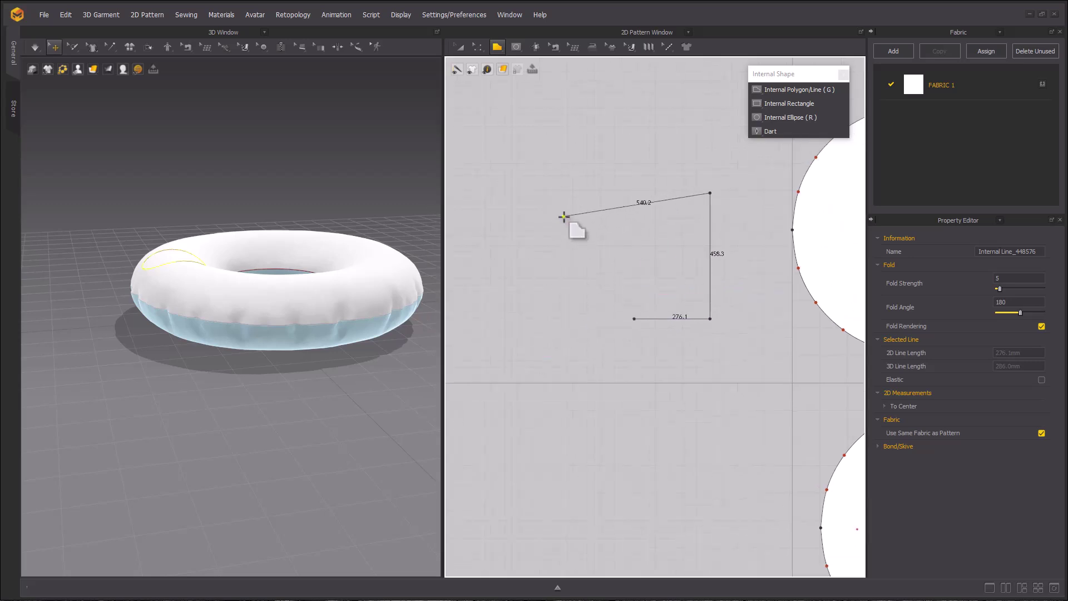
{"action": "left_click", "coordinate": [631, 256]}
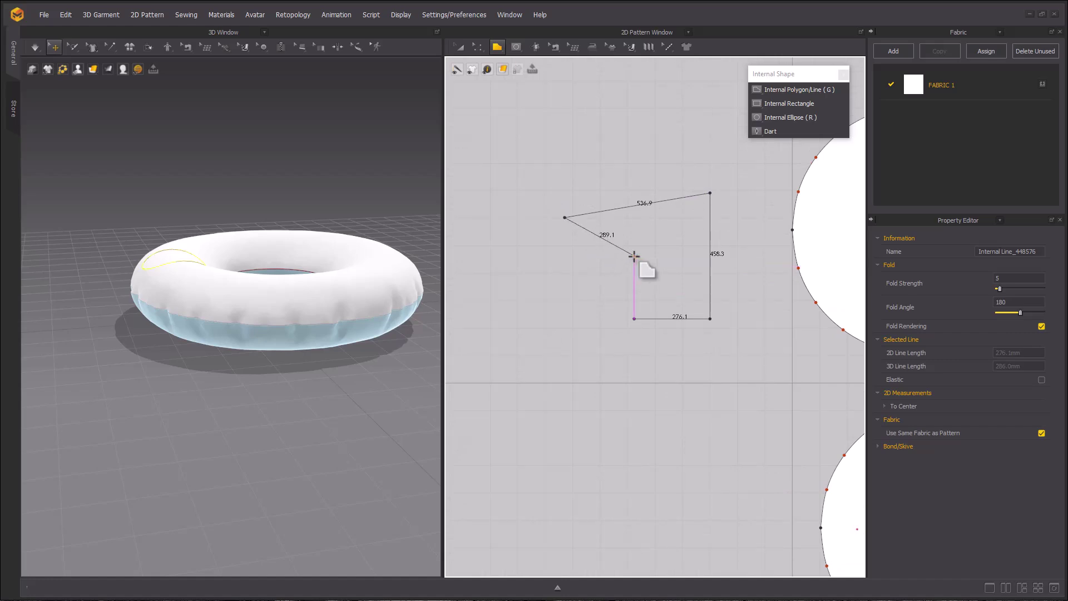
{"action": "left_click", "coordinate": [636, 319]}
Step: Shift the new neck-and-beak pattern slightly toward the ring patterns with Transform Pattern
{"action": "middle_click_drag", "start_coordinate": [707, 318], "coordinate": [616, 369]}
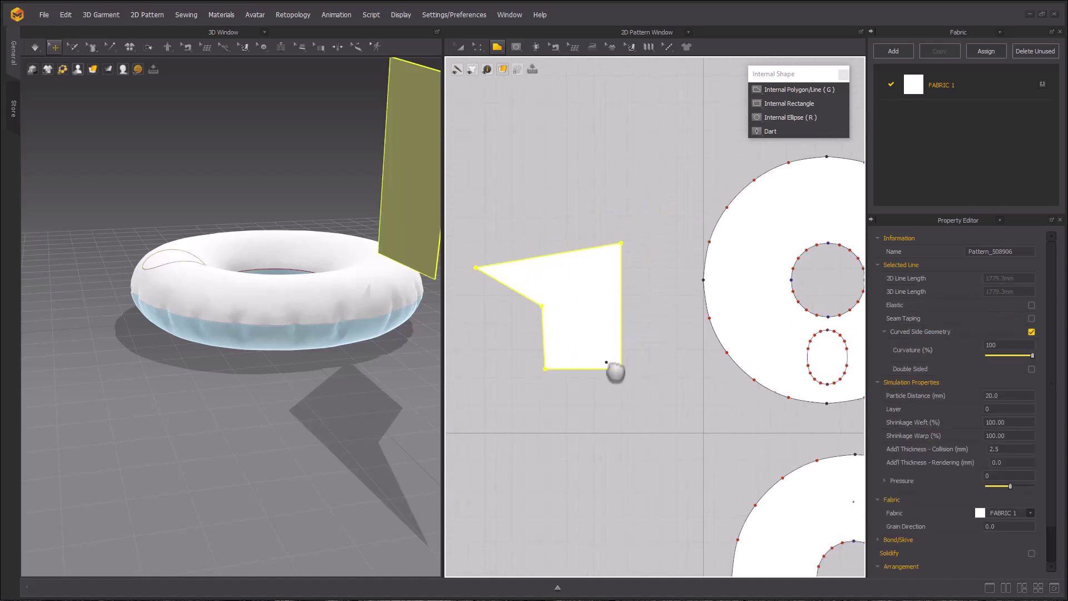
{"action": "scroll", "coordinate": [588, 349], "scroll_direction": "up", "scroll_amount": 3}
{"action": "right_click_drag", "start_coordinate": [356, 263], "coordinate": [393, 284]}
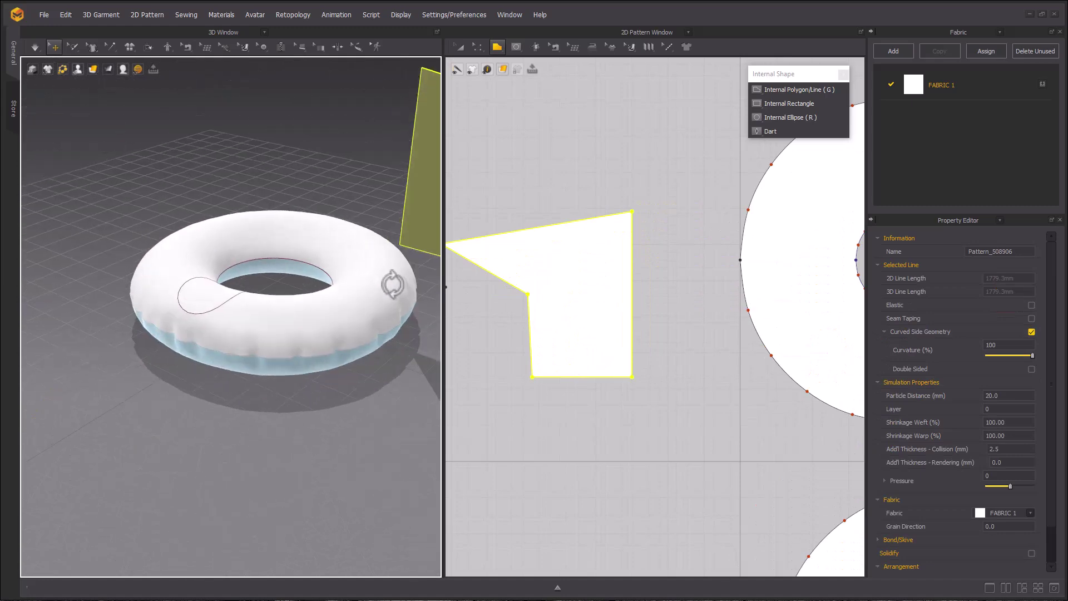
{"action": "middle_click_drag", "start_coordinate": [358, 254], "coordinate": [235, 357]}
{"action": "right_click_drag", "start_coordinate": [235, 356], "coordinate": [302, 337]}
{"action": "scroll", "coordinate": [573, 271], "scroll_direction": "up", "scroll_amount": 2}
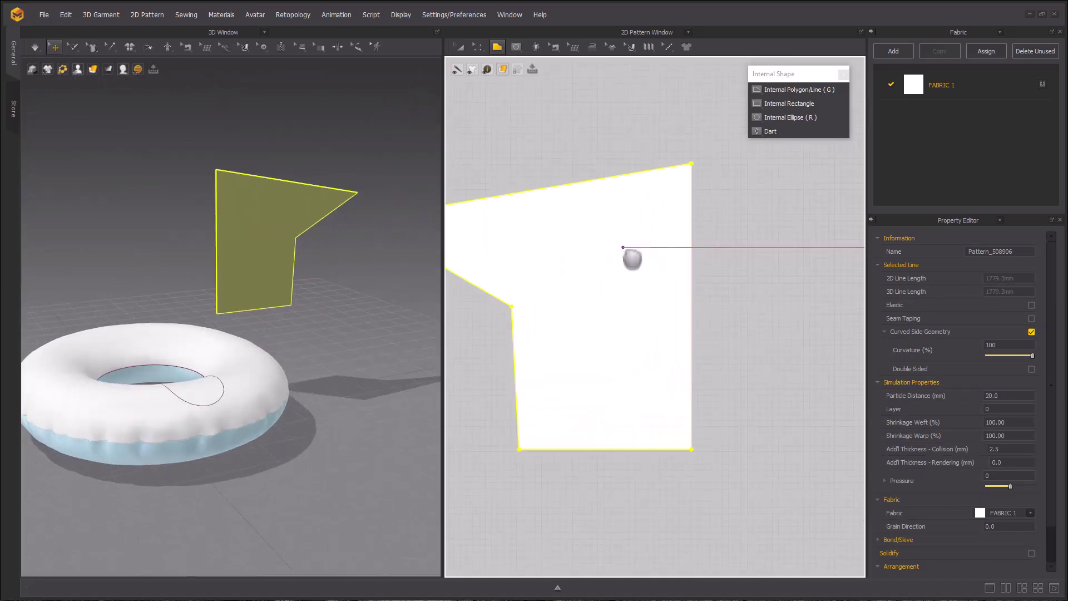
{"action": "key", "text": "a"}
{"action": "scroll", "coordinate": [656, 238], "scroll_direction": "down", "scroll_amount": 5}
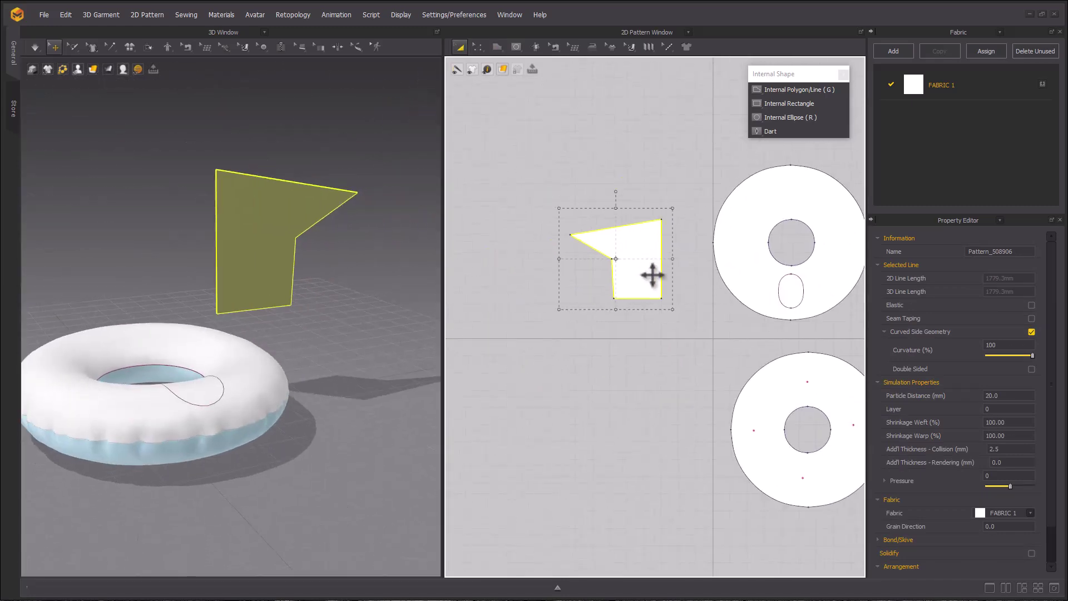
{"action": "left_click_drag", "start_coordinate": [652, 275], "coordinate": [667, 282]}
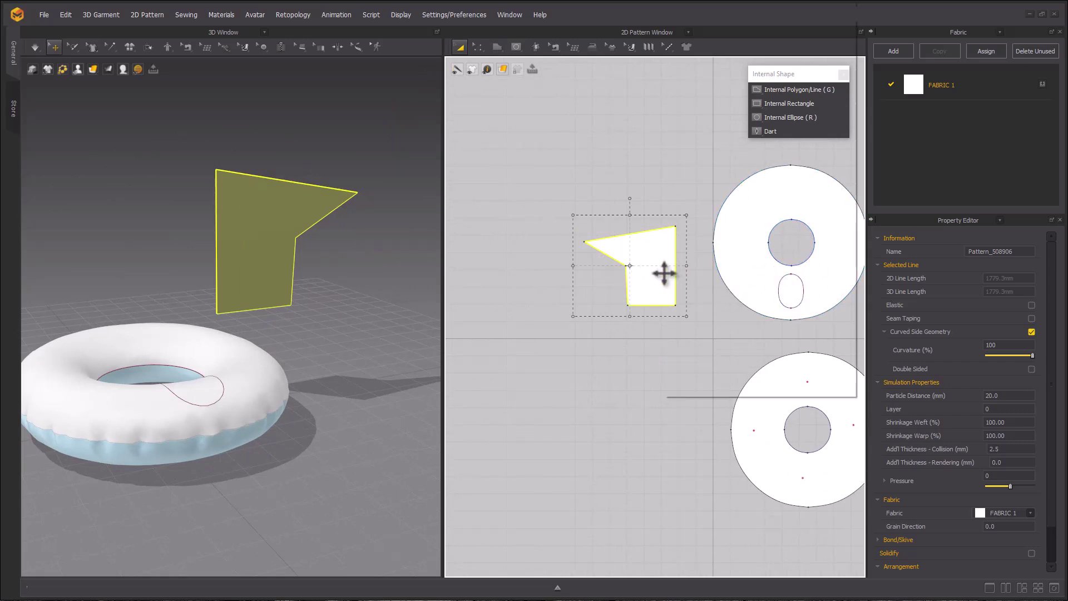
Step: Clone the neck-and-beak pattern as a Symmetric Pattern (with Sewing), place it left of the original, and close the floating Internal Shape tool list
{"action": "right_click", "coordinate": [665, 273]}
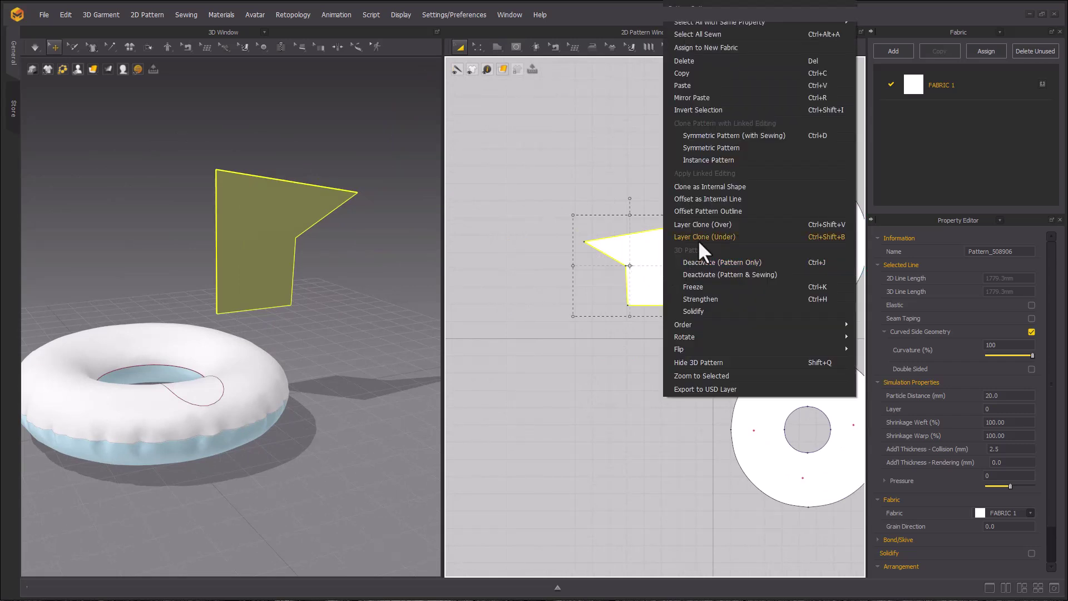
{"action": "left_click", "coordinate": [746, 137]}
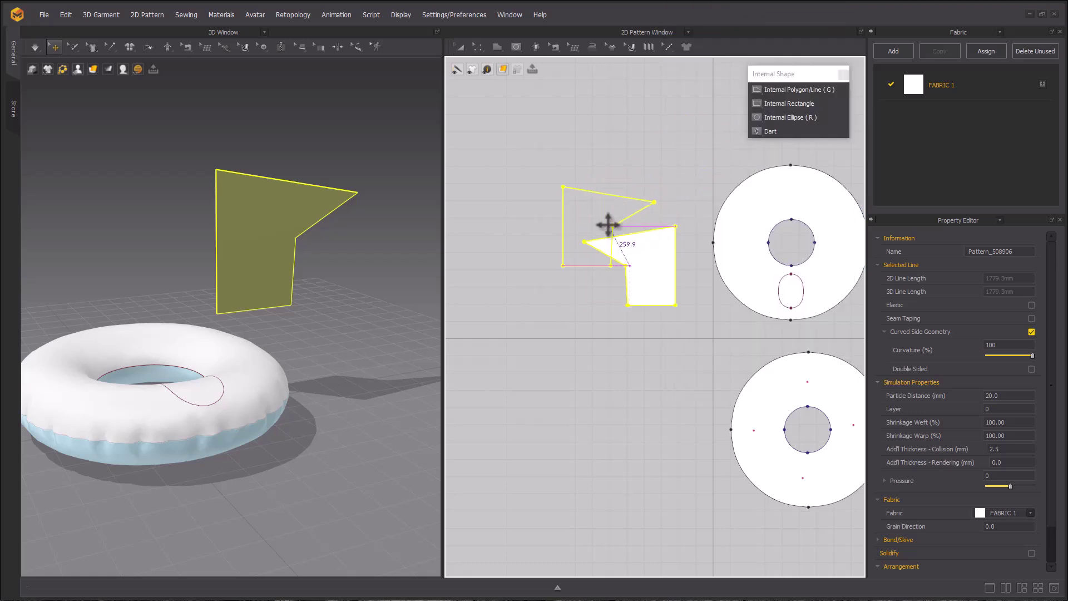
{"action": "left_click", "coordinate": [529, 272]}
{"action": "left_click", "coordinate": [843, 74]}
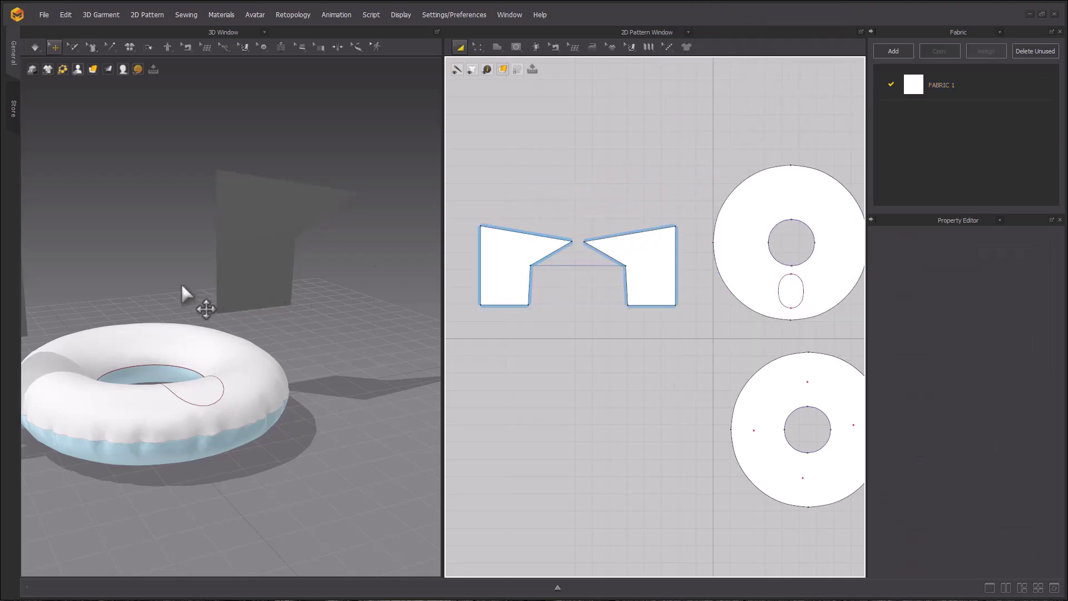
{"action": "right_click_drag", "start_coordinate": [183, 286], "coordinate": [119, 286]}
{"action": "right_click_drag", "start_coordinate": [280, 272], "coordinate": [171, 332]}
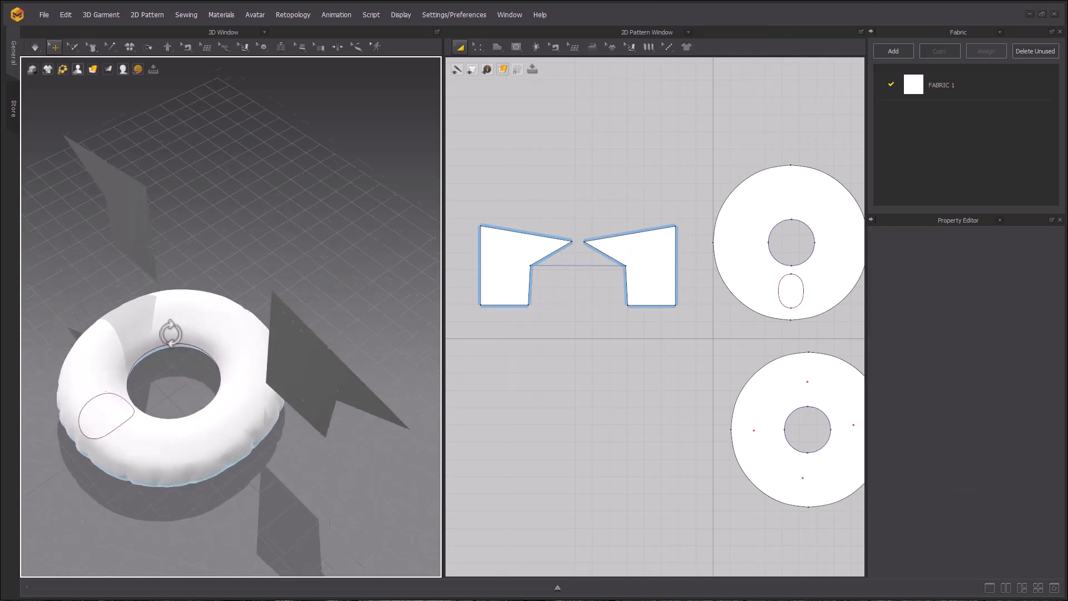
Step: Freeze the inflated ring patterns and keep the 2D sewing tools open as a floating list over the pattern area
{"action": "left_click", "coordinate": [143, 374]}
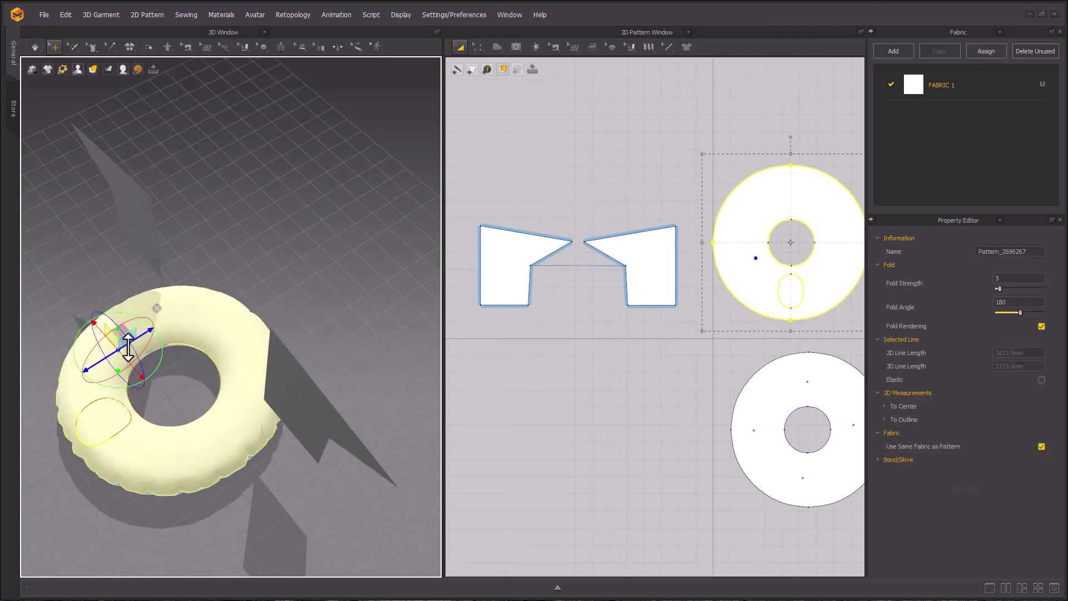
{"action": "left_click", "coordinate": [255, 283]}
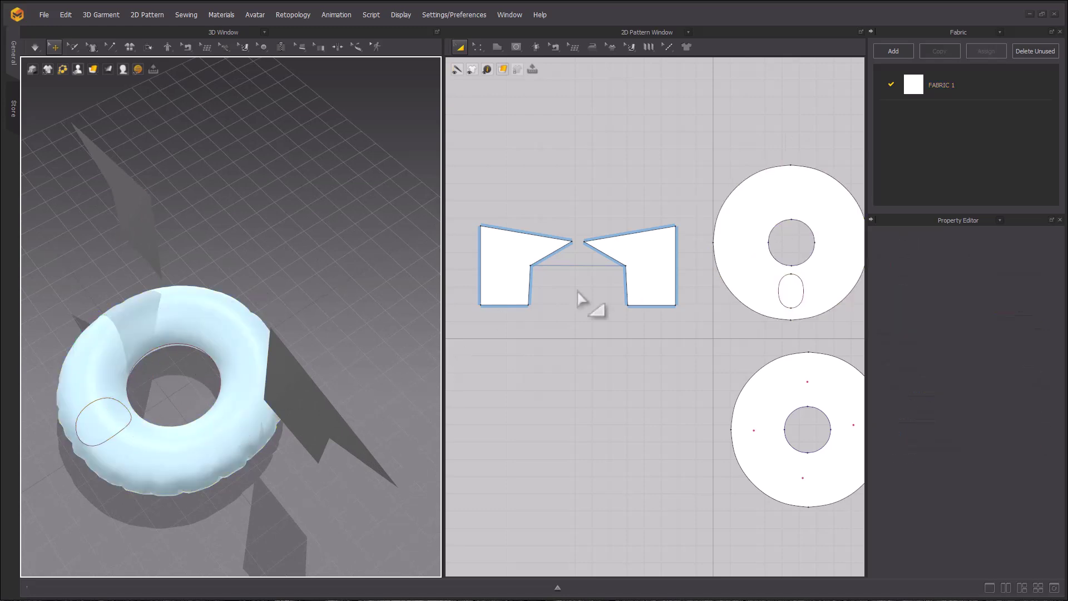
{"action": "left_click", "coordinate": [555, 46]}
{"action": "left_click_drag", "start_coordinate": [582, 72], "coordinate": [624, 75]}
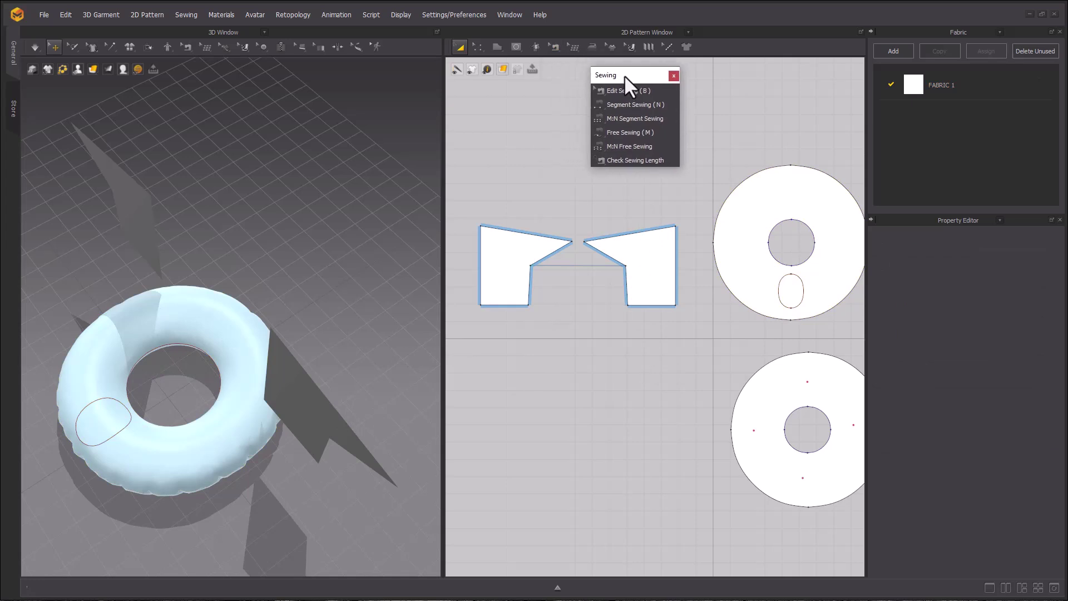
{"action": "left_click", "coordinate": [636, 118]}
{"action": "left_click", "coordinate": [654, 305]}
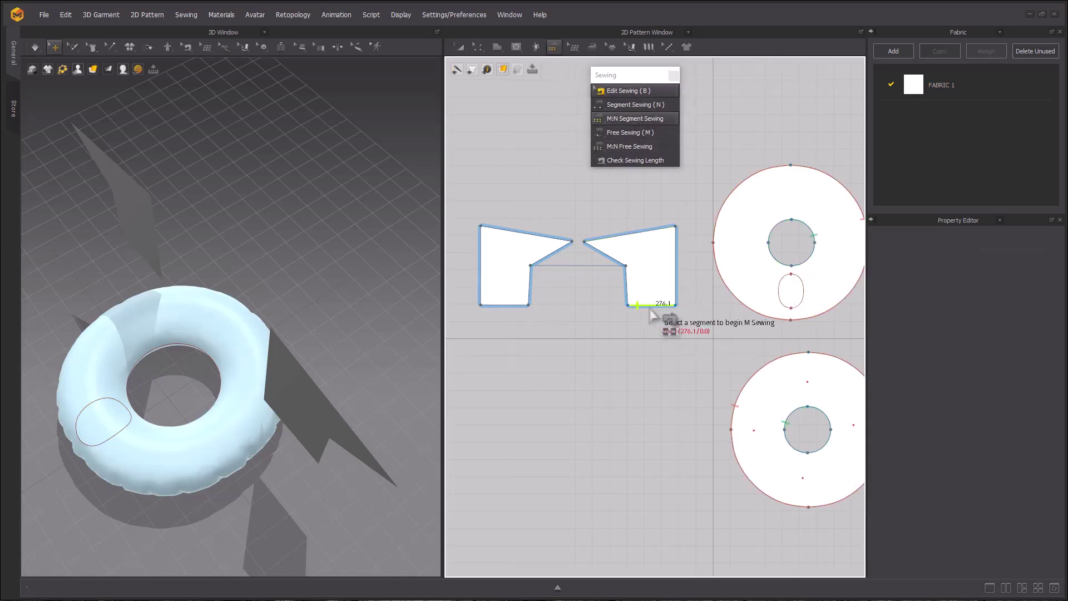
{"action": "left_click", "coordinate": [803, 304]}
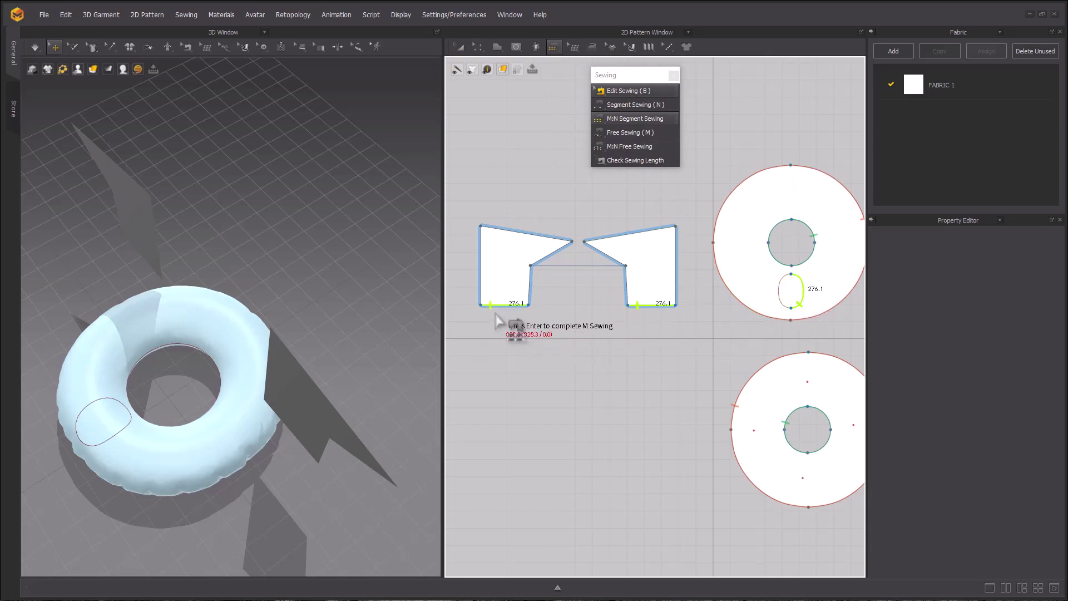
{"action": "left_click", "coordinate": [516, 307]}
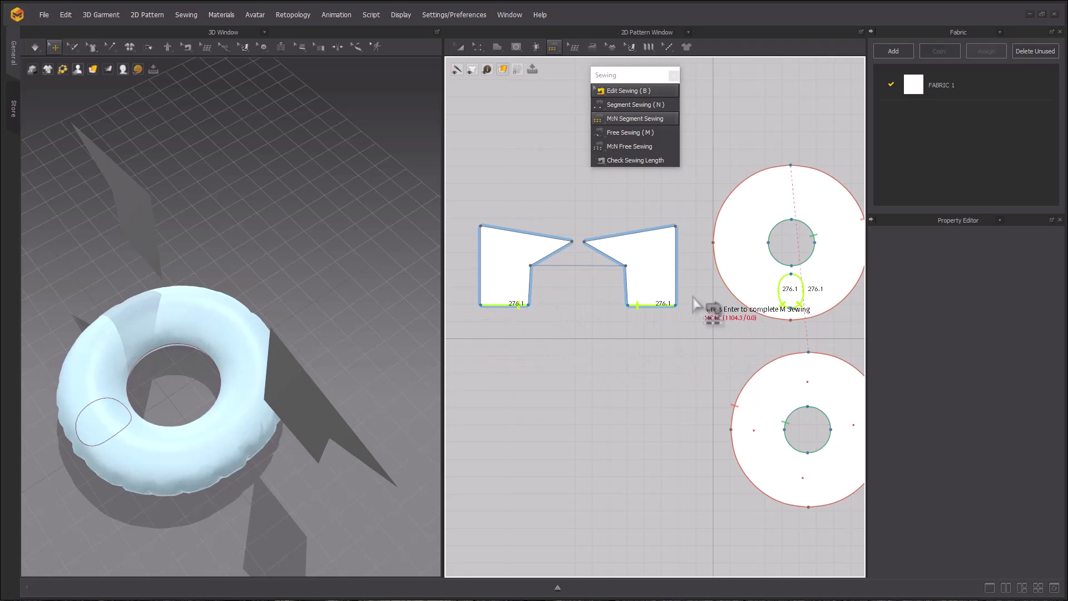
Step: Free-sew the original neck-and-beak outline, from base corner to base corner without the base, to the matching outline of its mirrored pattern
{"action": "key", "text": "m"}
{"action": "left_click", "coordinate": [676, 306]}
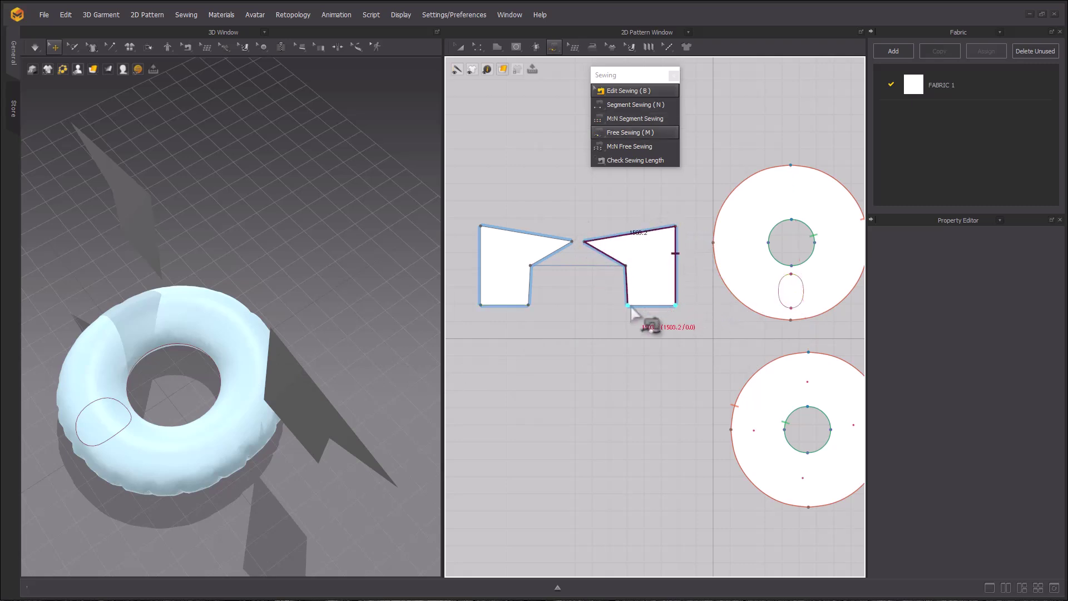
{"action": "left_click", "coordinate": [628, 306]}
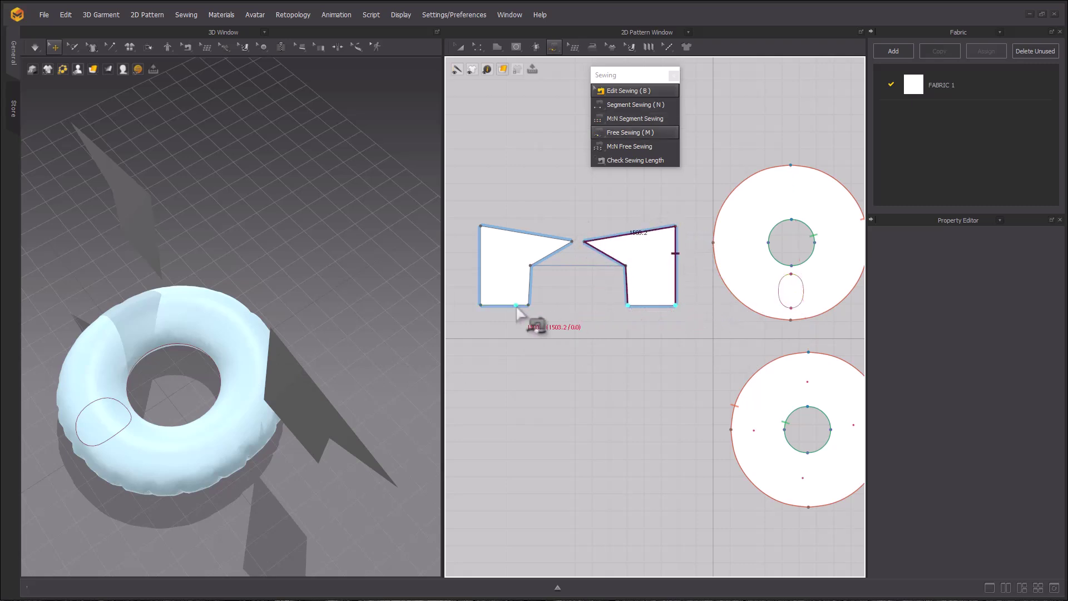
{"action": "left_click", "coordinate": [482, 305]}
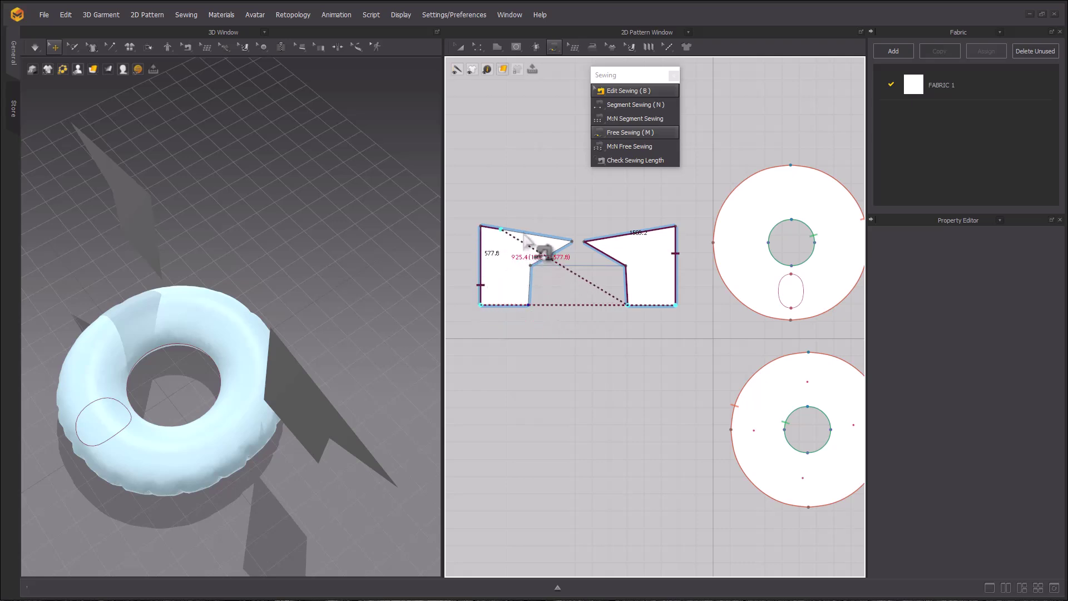
{"action": "left_click", "coordinate": [529, 313]}
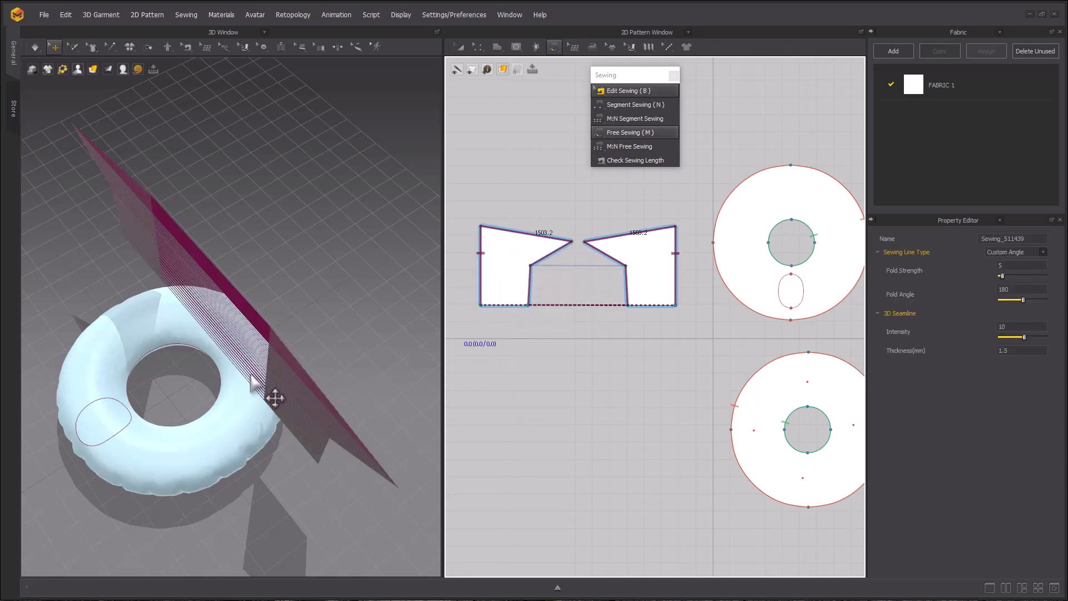
Step: Activate Segment Sewing for the 2D patterns and Select/Move for the 3D garment
{"action": "right_click_drag", "start_coordinate": [166, 346], "coordinate": [53, 271]}
{"action": "key", "text": "n"}
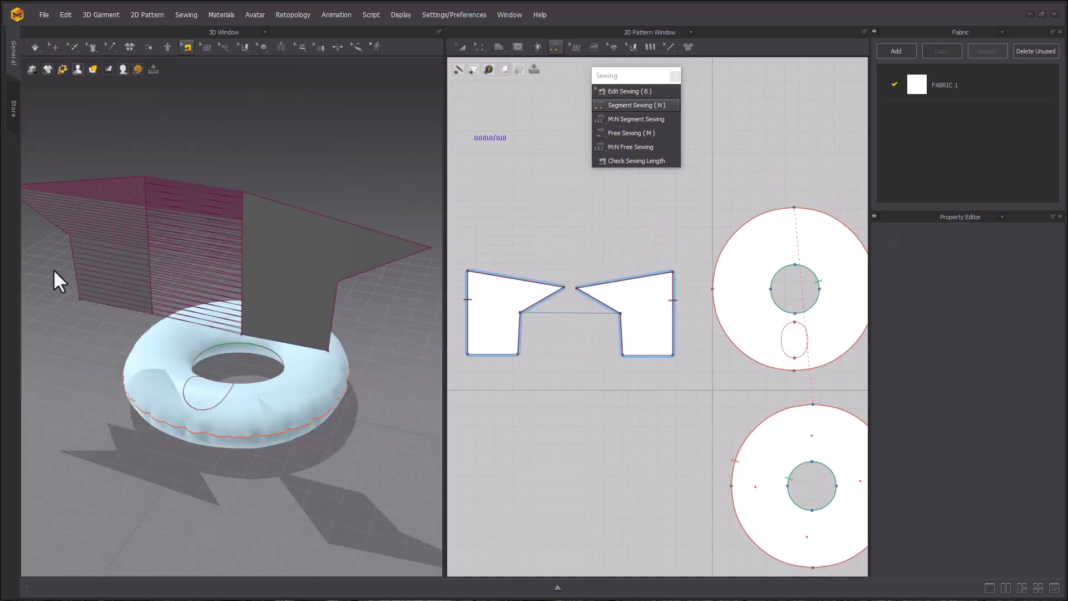
{"action": "left_click", "coordinate": [652, 108]}
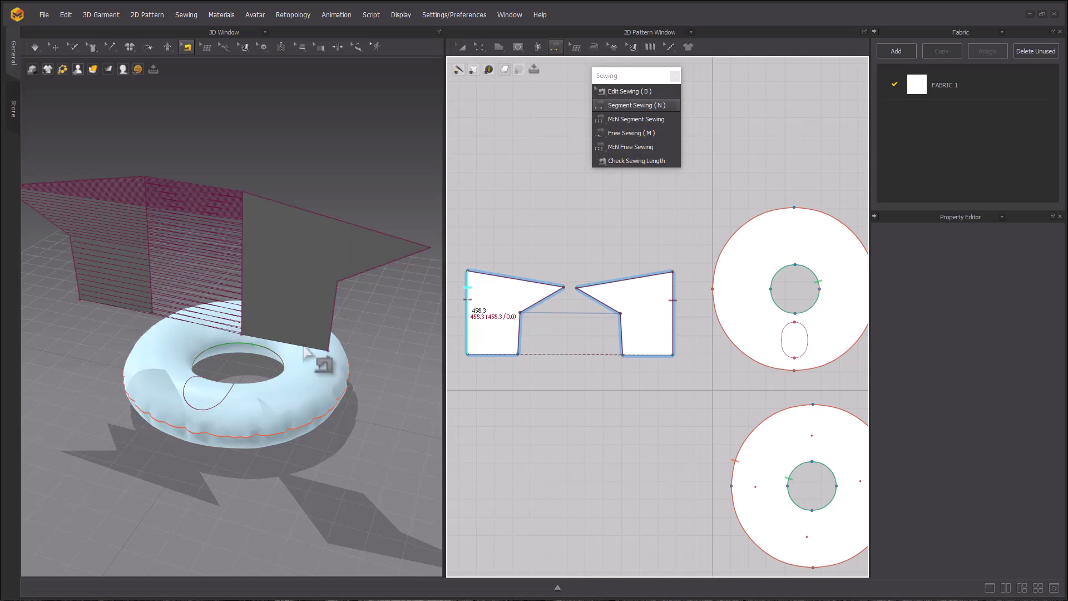
{"action": "key", "text": "b"}
{"action": "right_click_drag", "start_coordinate": [253, 298], "coordinate": [200, 312]}
{"action": "left_click", "coordinate": [55, 47]}
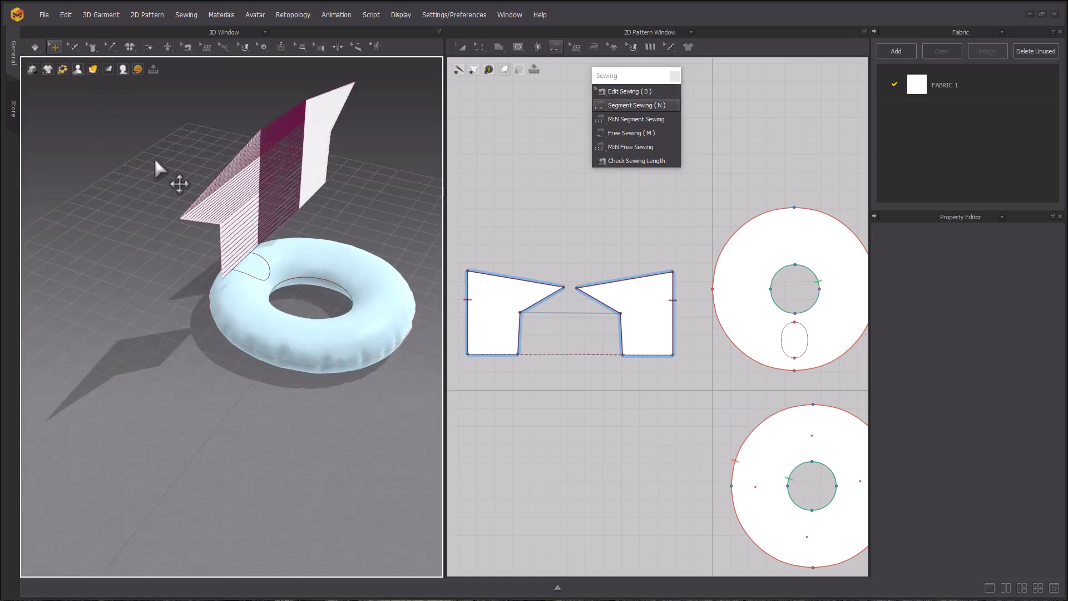
Step: Undo the first rotation of the original neck-and-beak pattern and rotate it in 3D to face the opposite side of the oval's neck
{"action": "left_click", "coordinate": [243, 235]}
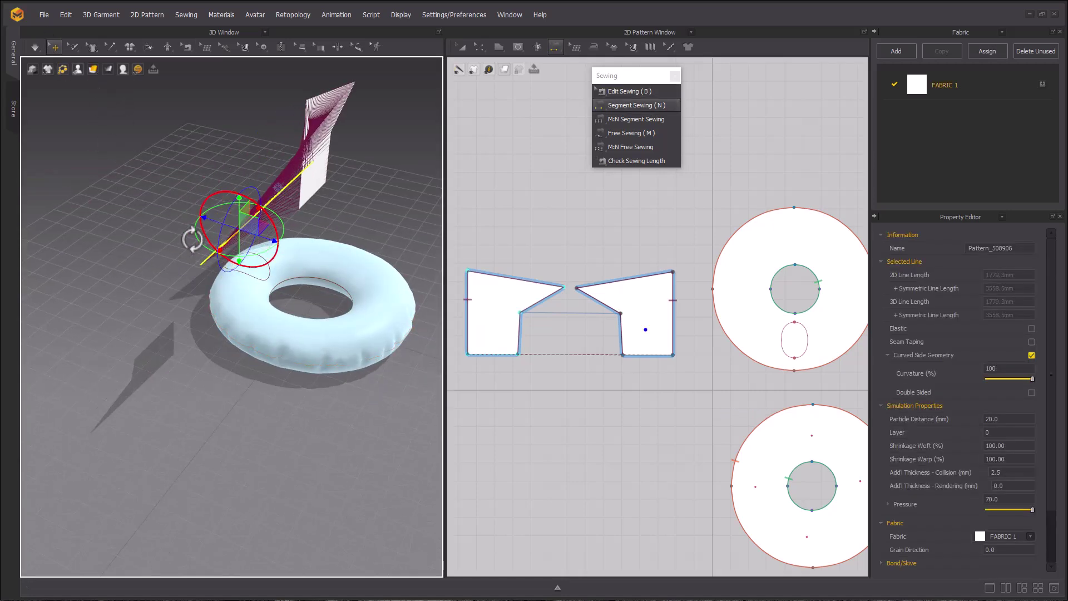
{"action": "key", "text": "ctrl+z"}
{"action": "scroll", "coordinate": [213, 245], "scroll_direction": "up", "scroll_amount": 2}
{"action": "left_click", "coordinate": [234, 189]}
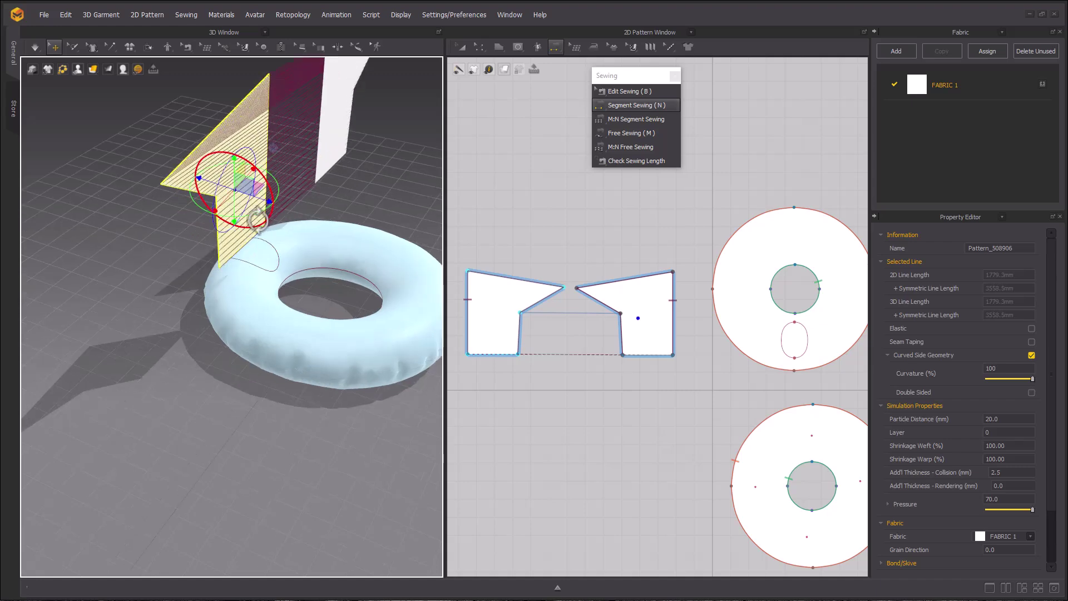
{"action": "left_click_drag", "start_coordinate": [252, 215], "coordinate": [178, 191]}
Step: Rotate the mirrored neck-and-beak pattern in 3D so it stands parallel to the original, with both beaks pointing outward from the ring
{"action": "right_click_drag", "start_coordinate": [215, 200], "coordinate": [356, 195]}
{"action": "middle_click_drag", "start_coordinate": [356, 194], "coordinate": [173, 240]}
{"action": "left_click", "coordinate": [184, 239]}
{"action": "left_click_drag", "start_coordinate": [158, 258], "coordinate": [225, 242]}
{"action": "right_click_drag", "start_coordinate": [126, 300], "coordinate": [217, 300]}
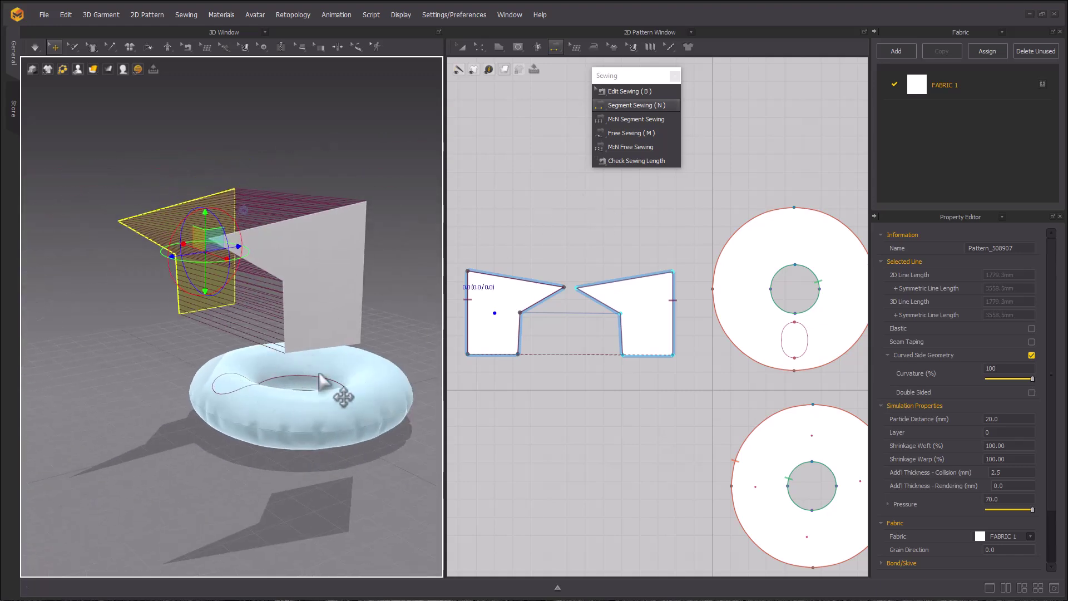
Step: Segment-sew the original neck's base to the right half of the oval and the mirrored neck's base to the left half
{"action": "left_click", "coordinate": [242, 391]}
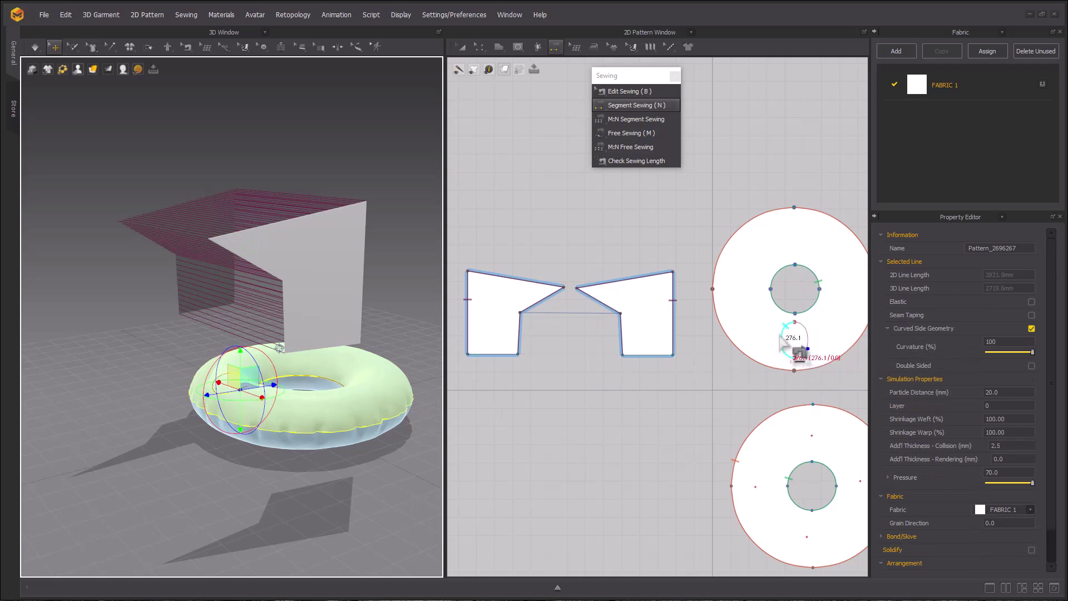
{"action": "left_click", "coordinate": [645, 356]}
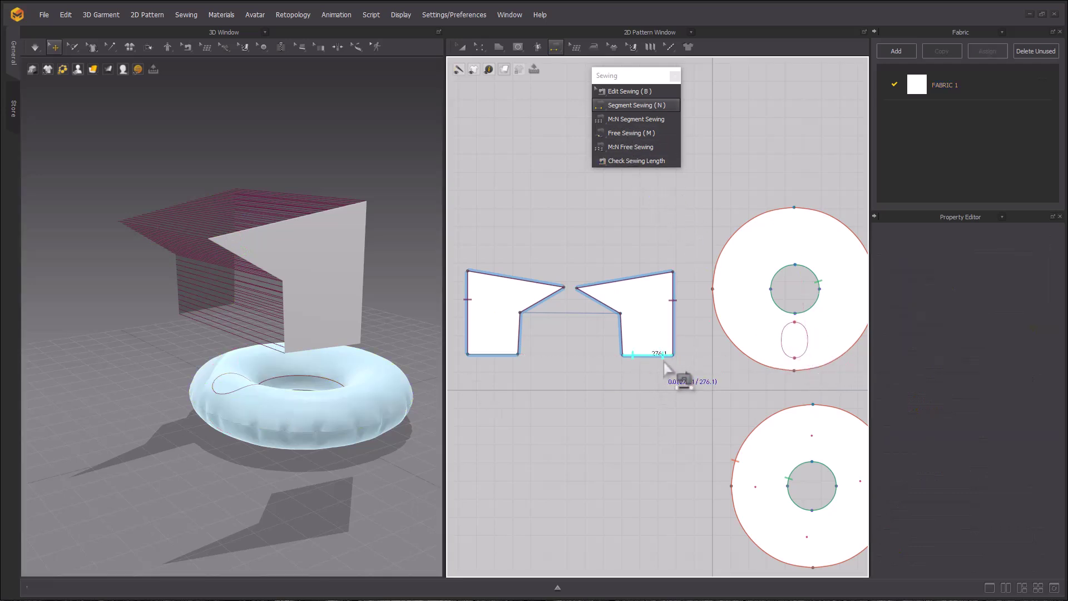
{"action": "left_click", "coordinate": [806, 350]}
{"action": "left_click", "coordinate": [511, 355]}
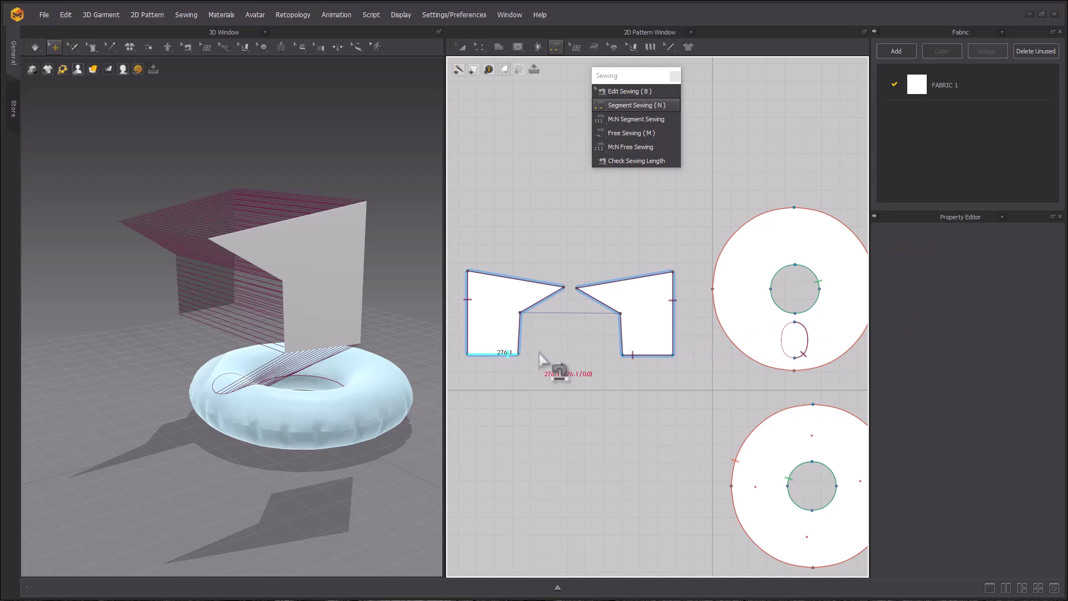
{"action": "left_click", "coordinate": [779, 358]}
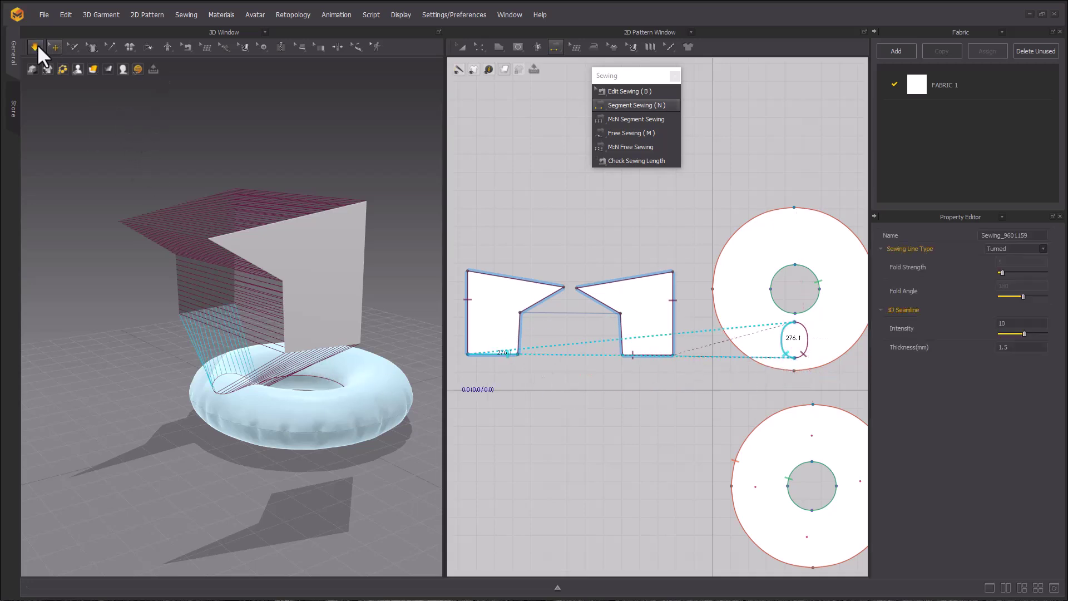
Step: Simulate the garment, pull the inflating neck upright above the oval with its beak pointing outward, and stop the simulation
{"action": "left_click", "coordinate": [38, 46]}
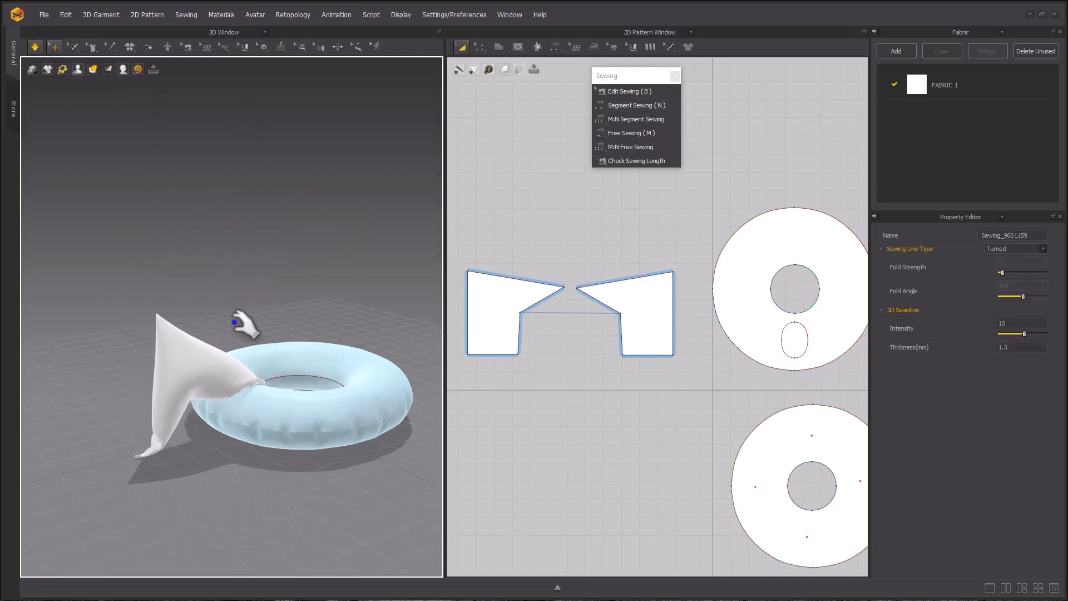
{"action": "left_click_drag", "start_coordinate": [189, 344], "coordinate": [264, 305]}
{"action": "right_click_drag", "start_coordinate": [261, 305], "coordinate": [222, 287]}
{"action": "scroll", "coordinate": [225, 281], "scroll_direction": "up", "scroll_amount": 2}
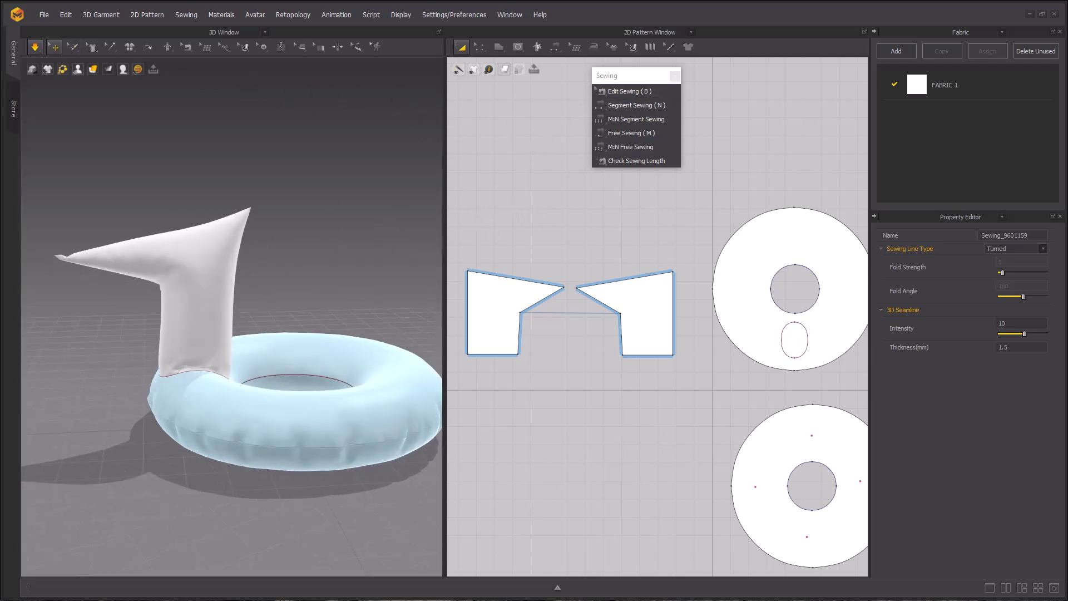
{"action": "key", "text": "space"}
Step: Select both neck-and-beak patterns together in the 3D view
{"action": "left_click", "coordinate": [174, 255]}
{"action": "right_click_drag", "start_coordinate": [114, 245], "coordinate": [298, 260]}
{"action": "left_click", "coordinate": [121, 276], "text": "shift"}
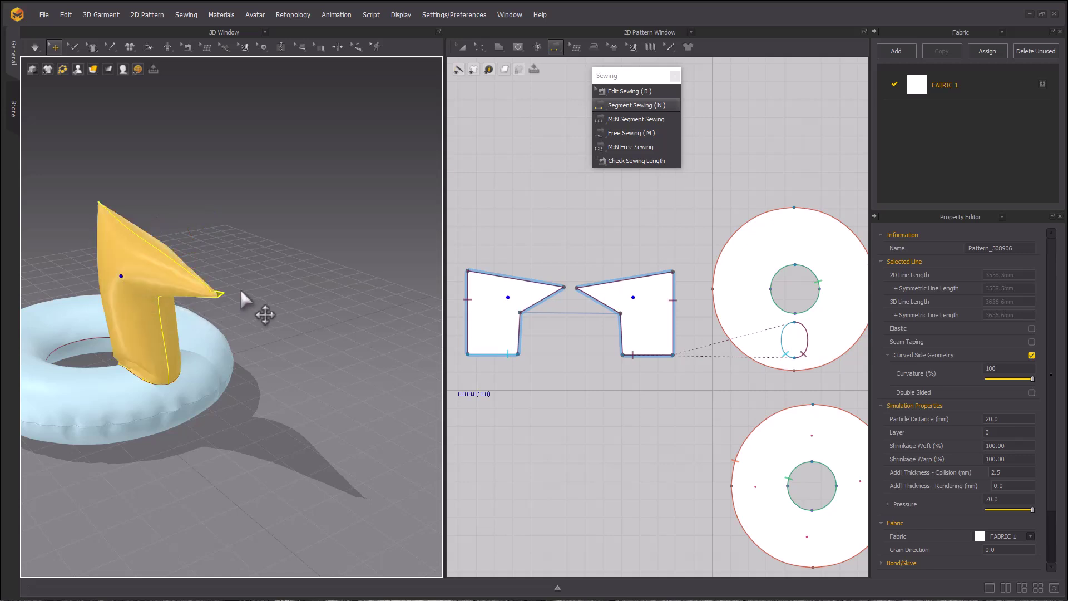
{"action": "mouse_move", "coordinate": [238, 299]}
{"action": "right_mouse_down"}
{"action": "mouse_move", "coordinate": [107, 281]}
{"action": "mouse_move", "coordinate": [90, 295]}
{"action": "right_mouse_up"}
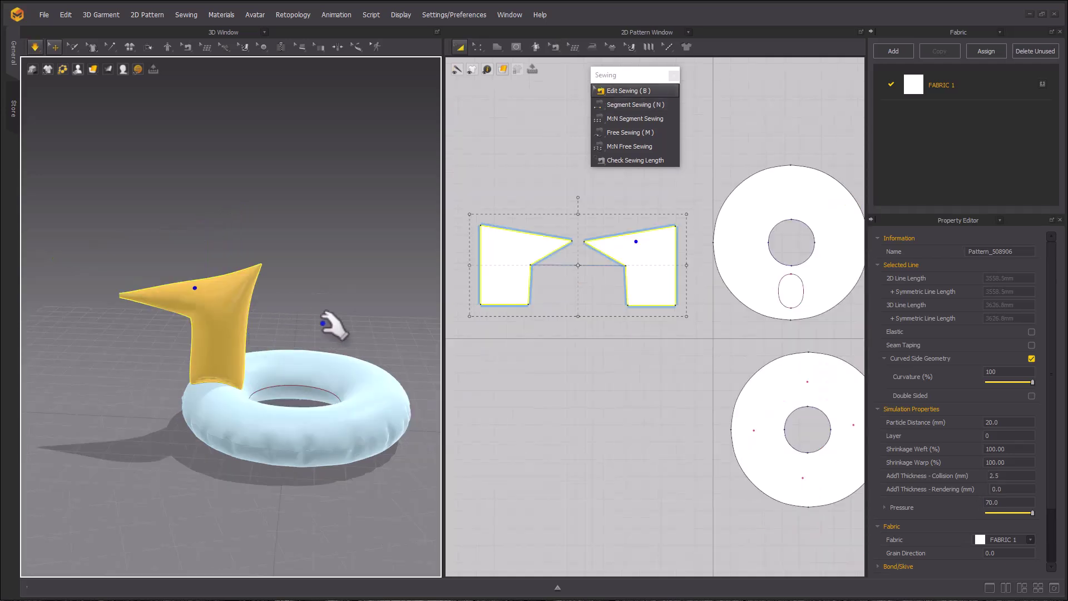
Step: Close the floating sewing tool list and set out the Edit Pattern tools as a floating list clear of the original neck pattern
{"action": "middle_click_drag", "start_coordinate": [600, 306], "coordinate": [607, 323]}
{"action": "scroll", "coordinate": [607, 322], "scroll_direction": "up", "scroll_amount": 1}
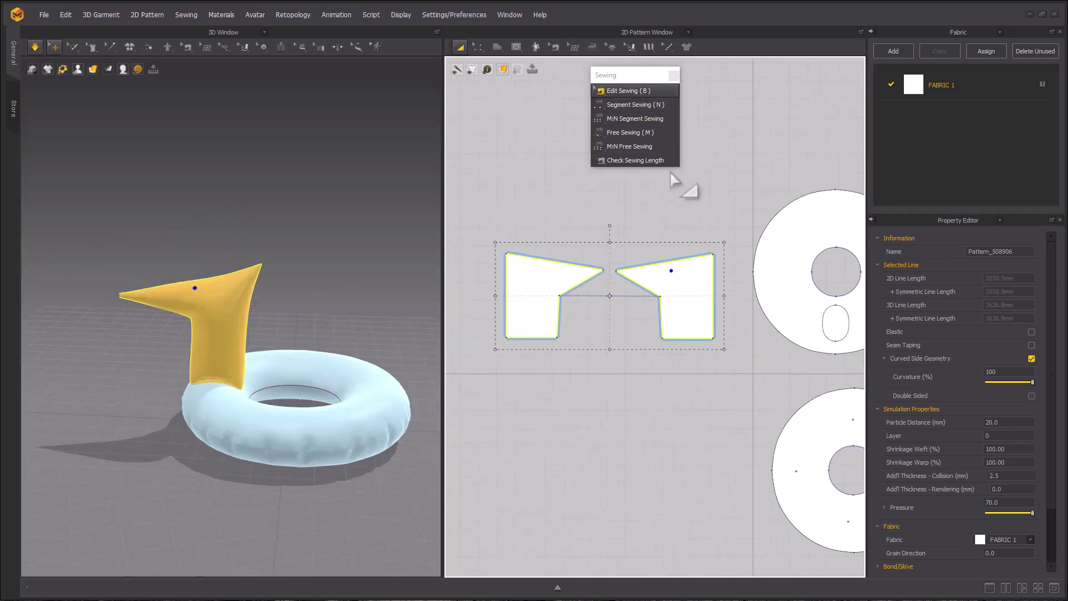
{"action": "left_click", "coordinate": [673, 74]}
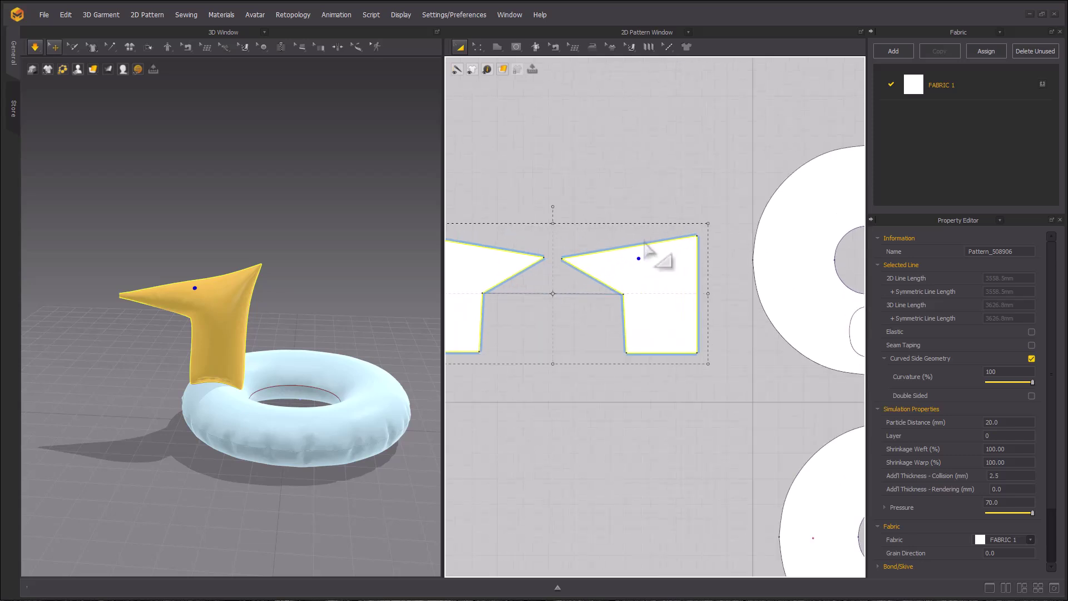
{"action": "scroll", "coordinate": [662, 242], "scroll_direction": "up", "scroll_amount": 2}
{"action": "scroll", "coordinate": [649, 238], "scroll_direction": "up", "scroll_amount": 4}
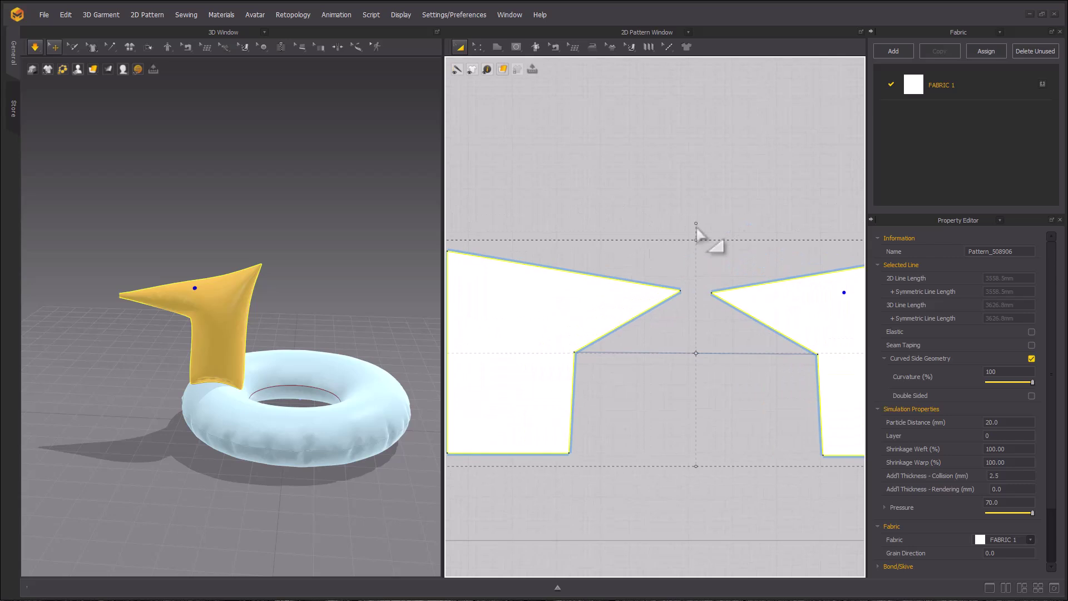
{"action": "scroll", "coordinate": [549, 225], "scroll_direction": "down", "scroll_amount": 3}
{"action": "middle_click_drag", "start_coordinate": [549, 225], "coordinate": [545, 245]}
{"action": "scroll", "coordinate": [678, 235], "scroll_direction": "up", "scroll_amount": 3}
{"action": "middle_click_drag", "start_coordinate": [665, 236], "coordinate": [556, 232]}
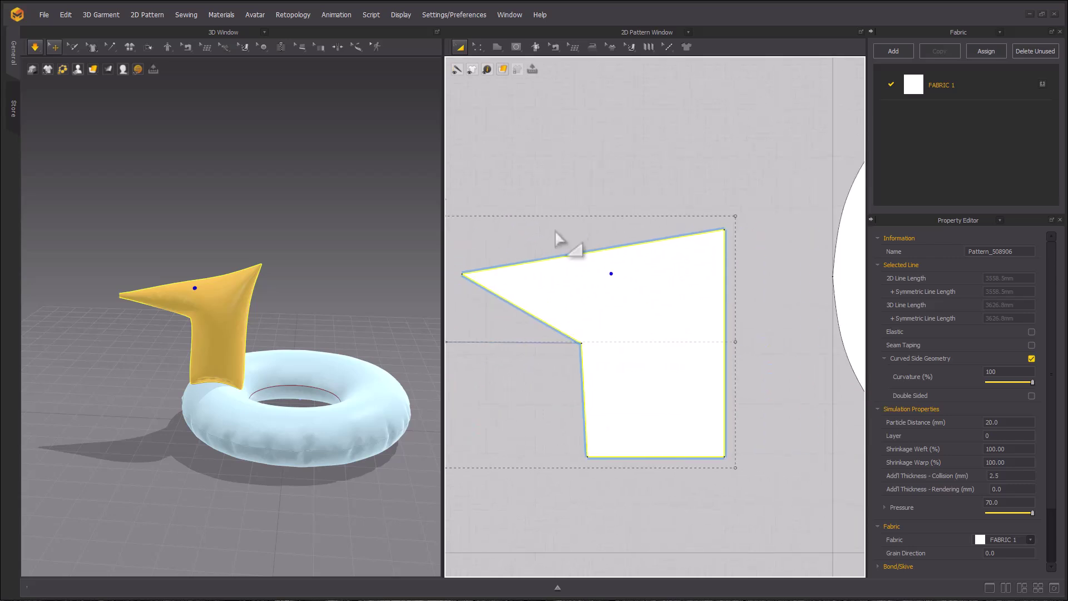
{"action": "left_click", "coordinate": [479, 48]}
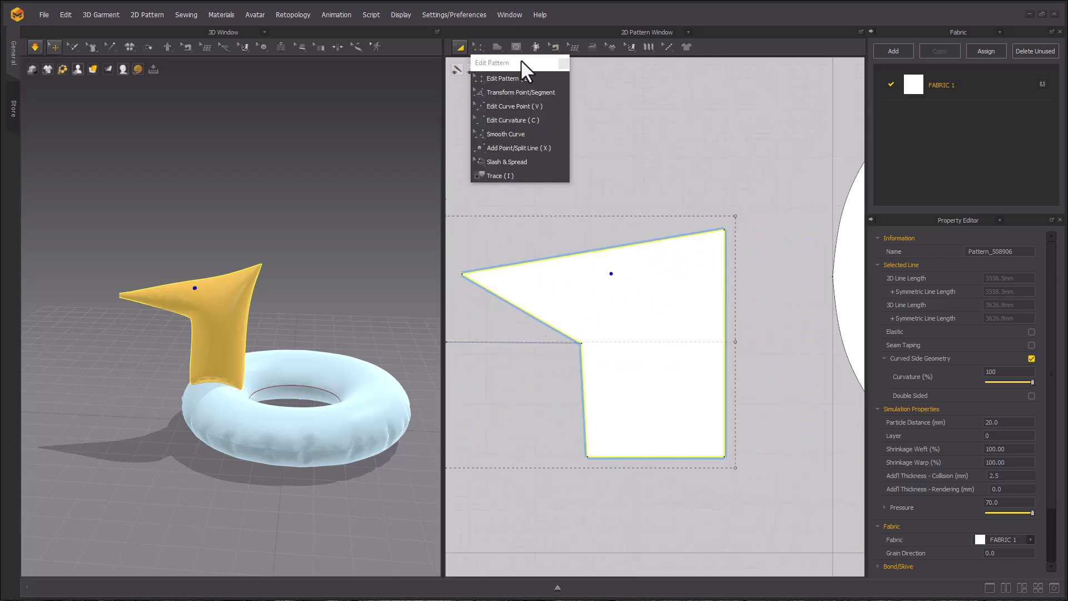
{"action": "left_click_drag", "start_coordinate": [525, 67], "coordinate": [782, 73]}
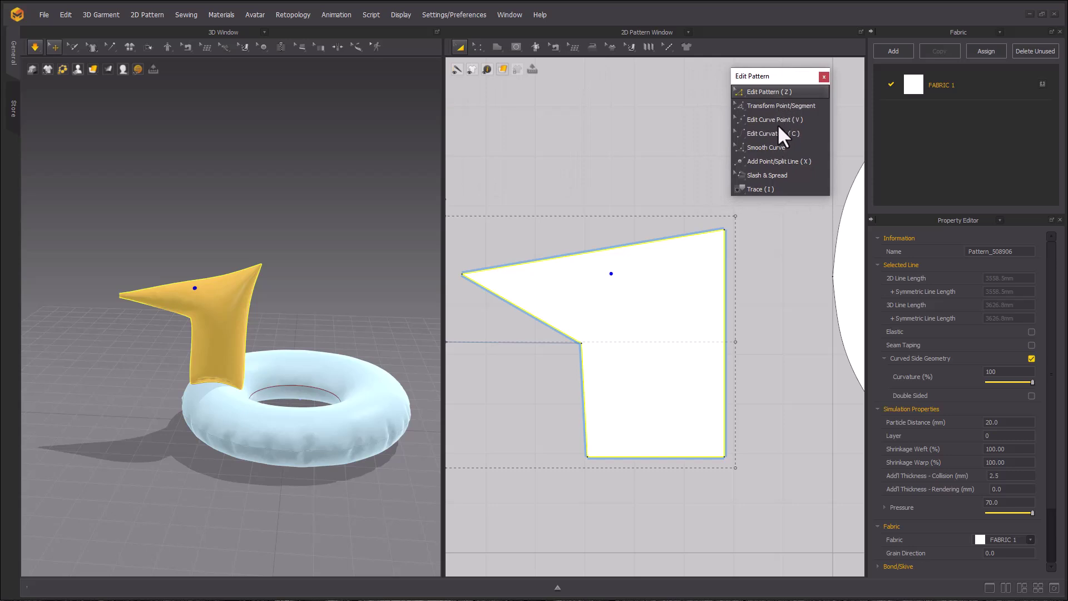
Step: Bend the beak's upper and lower edges outward with Edit Curve Point, pull its tip slightly inward, and shift the neck's upper back corner inward
{"action": "left_click", "coordinate": [772, 117]}
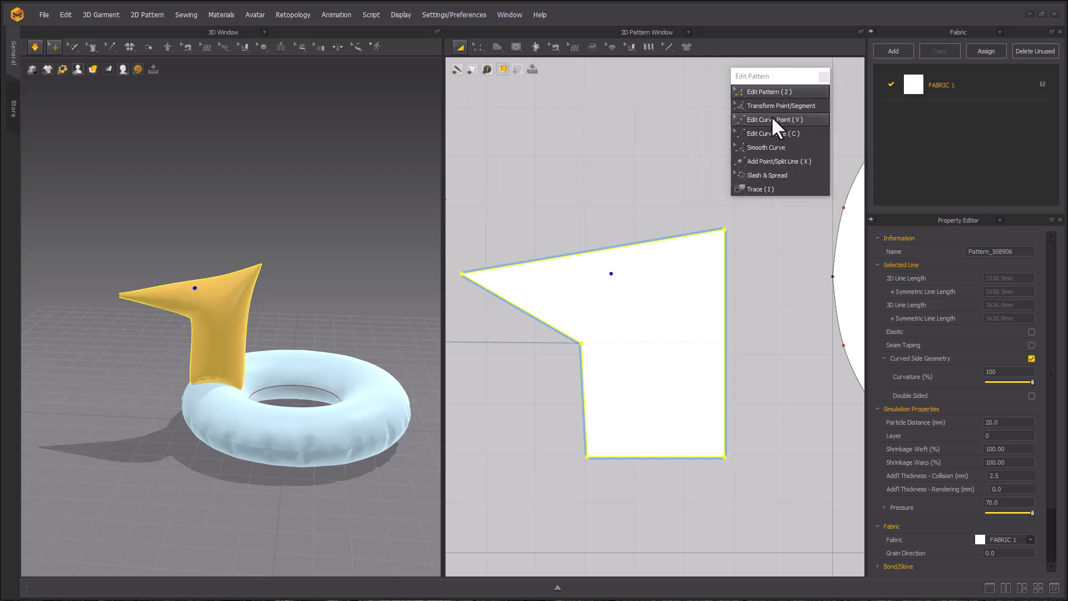
{"action": "left_click_drag", "start_coordinate": [595, 252], "coordinate": [505, 239]}
{"action": "left_click_drag", "start_coordinate": [501, 297], "coordinate": [483, 277]}
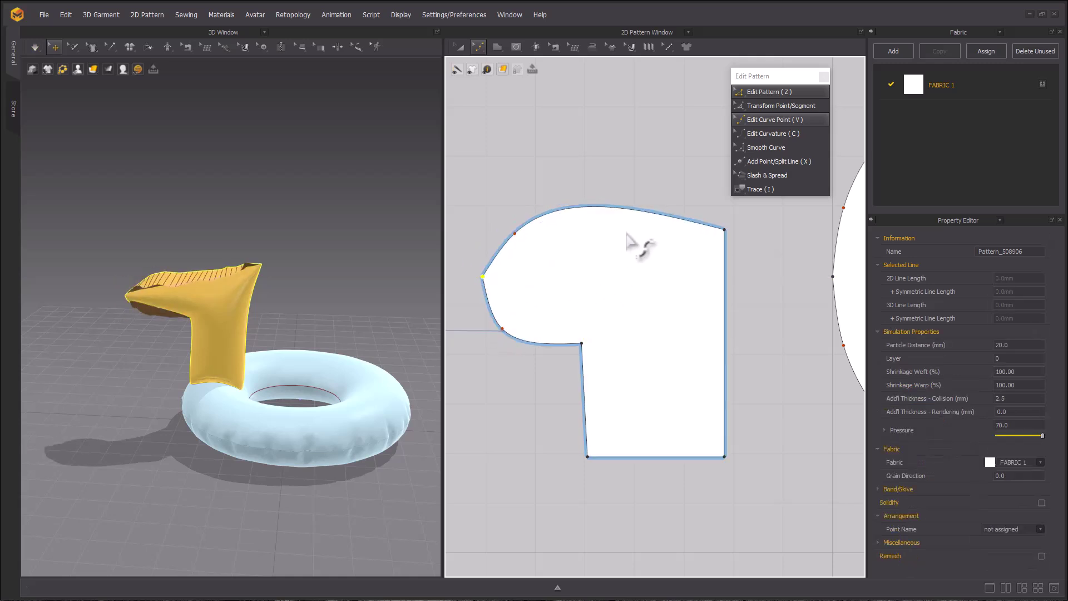
{"action": "left_click_drag", "start_coordinate": [723, 228], "coordinate": [691, 229]}
Step: Convert the beak tip of the neck pattern to a curve point and reshape the upper and lower edges of the beak
{"action": "right_click", "coordinate": [483, 278]}
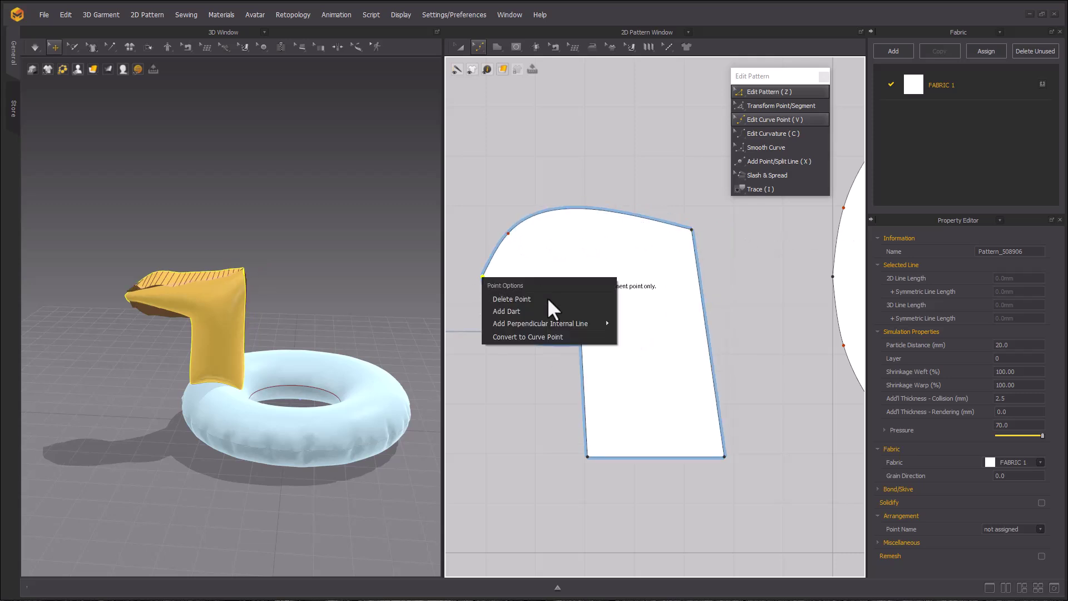
{"action": "left_click", "coordinate": [552, 336]}
{"action": "left_click_drag", "start_coordinate": [485, 295], "coordinate": [517, 351]}
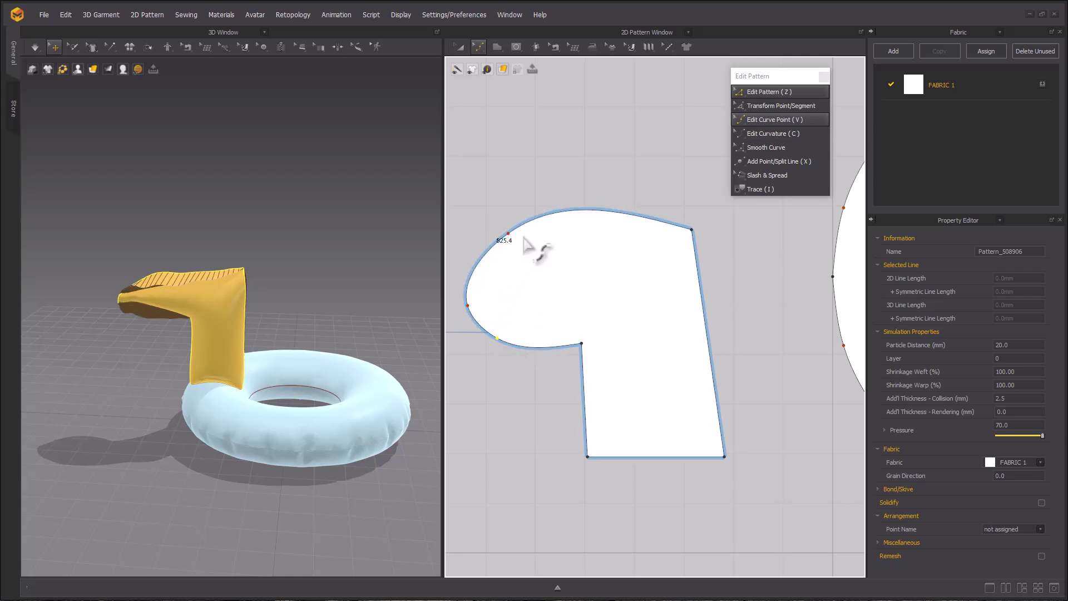
{"action": "left_click_drag", "start_coordinate": [511, 233], "coordinate": [509, 260]}
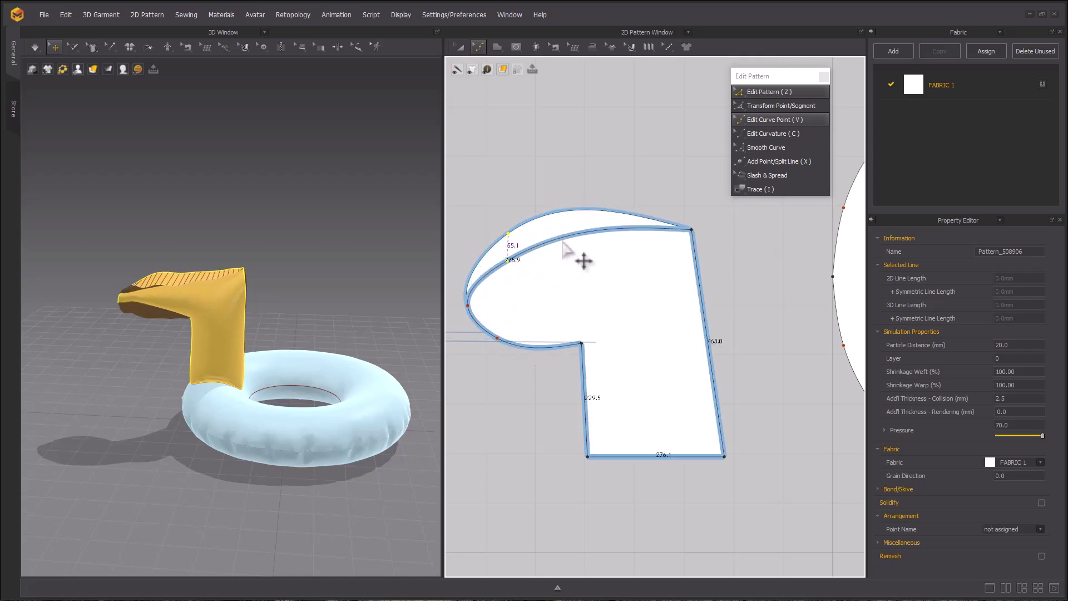
Step: Convert the neck's upper back corner to a curve point and adjust the curve of the back edge
{"action": "right_click", "coordinate": [693, 230]}
{"action": "left_click", "coordinate": [761, 287]}
{"action": "left_click_drag", "start_coordinate": [730, 330], "coordinate": [718, 327]}
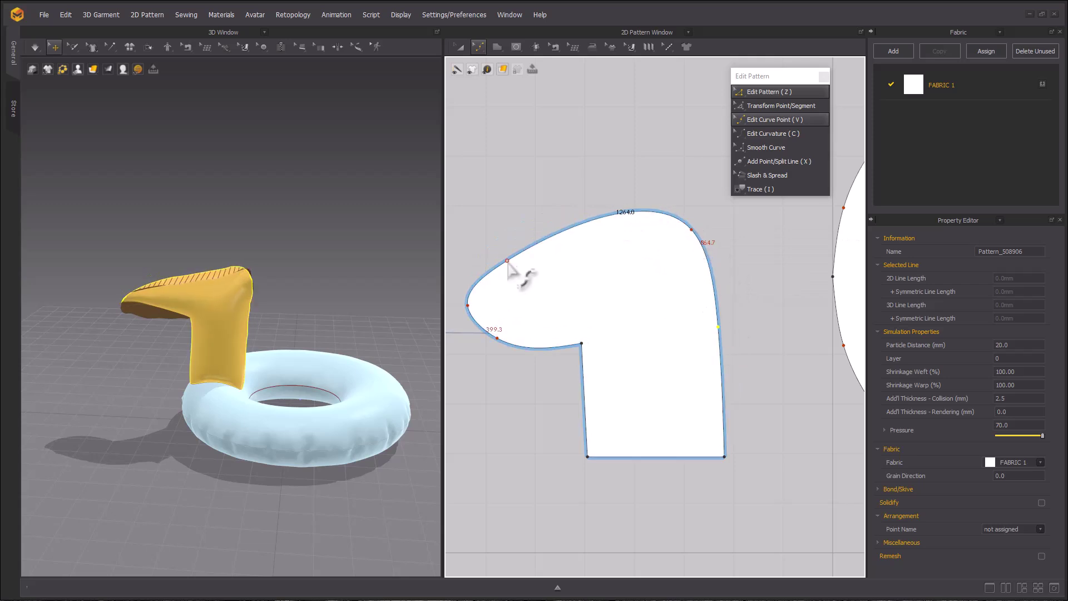
Step: Shorten the snout by moving its three curve points, and convert the inner throat corner to a curve point
{"action": "left_click_drag", "start_coordinate": [507, 261], "coordinate": [510, 241]}
{"action": "left_click_drag", "start_coordinate": [467, 306], "coordinate": [486, 281]}
{"action": "left_click_drag", "start_coordinate": [497, 339], "coordinate": [490, 313]}
{"action": "right_click", "coordinate": [582, 342]}
{"action": "left_click", "coordinate": [626, 402]}
Step: Refine the throat, forehead, chin and snout-tip curves of the head pattern, simulating to check the inflated shape
{"action": "key", "text": "space"}
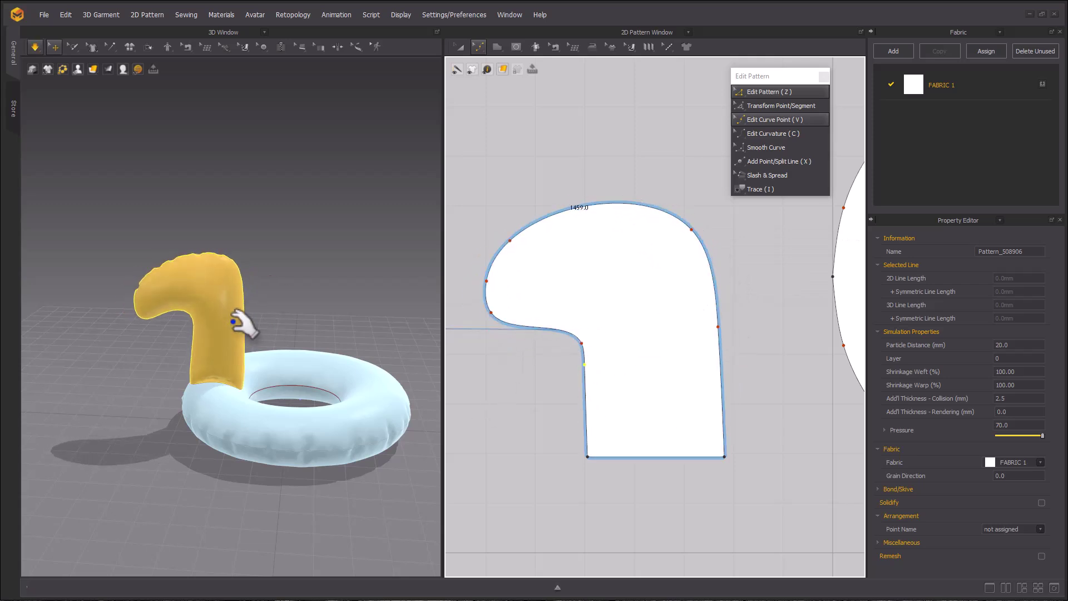
{"action": "left_click_drag", "start_coordinate": [581, 343], "coordinate": [577, 356]}
{"action": "key", "text": "space"}
{"action": "left_click_drag", "start_coordinate": [510, 241], "coordinate": [505, 259]}
{"action": "left_click_drag", "start_coordinate": [611, 210], "coordinate": [614, 220]}
{"action": "left_click_drag", "start_coordinate": [491, 312], "coordinate": [496, 326]}
{"action": "key", "text": "space"}
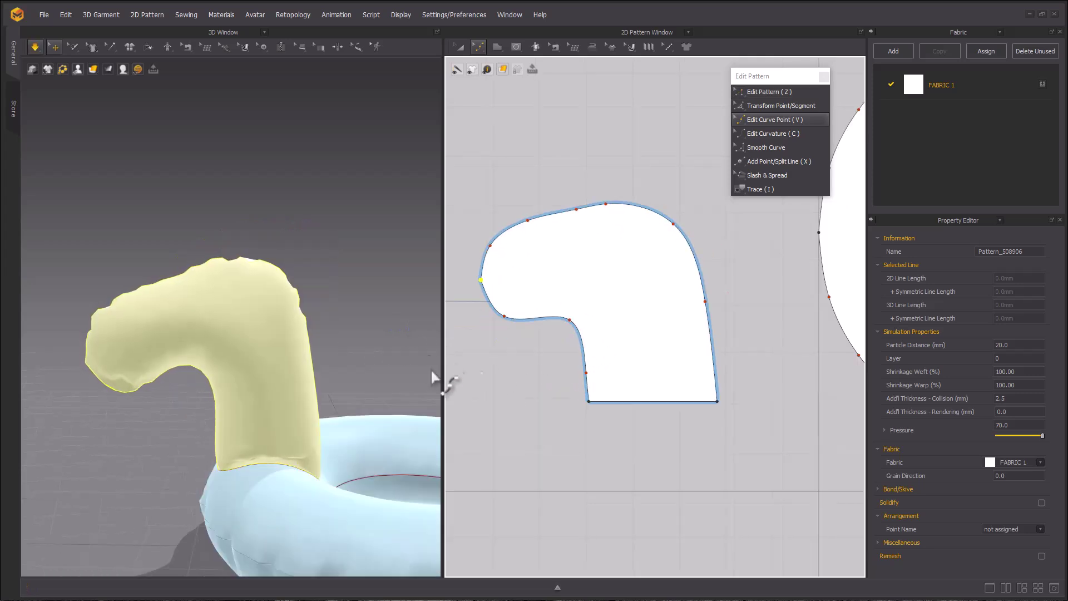
{"action": "left_click_drag", "start_coordinate": [571, 323], "coordinate": [572, 333]}
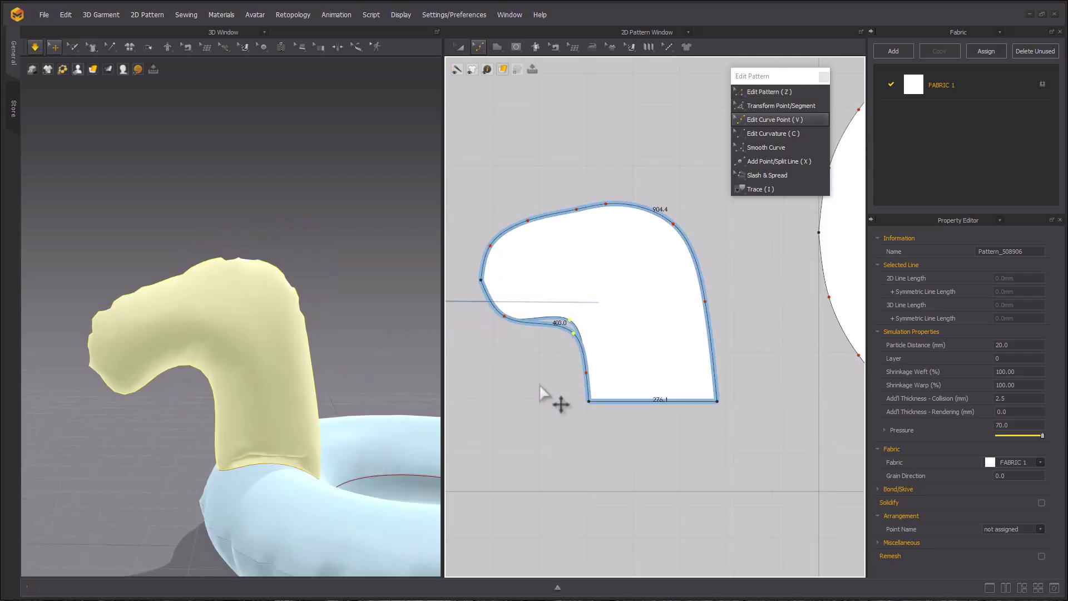
{"action": "left_click_drag", "start_coordinate": [482, 281], "coordinate": [508, 290]}
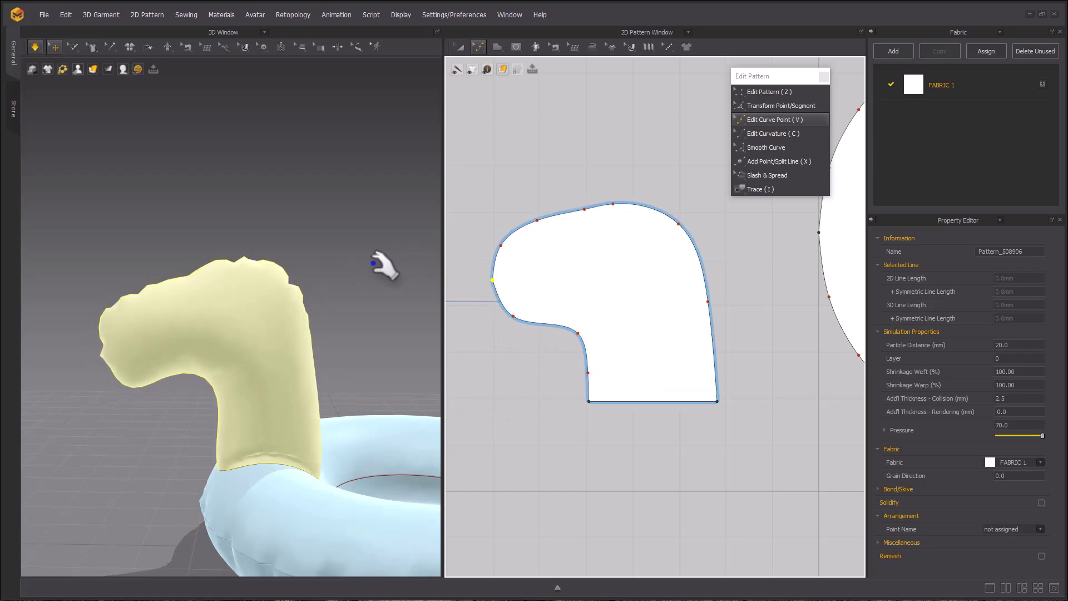
Step: Switch the 2D patterns to the Transparent Surface display
{"action": "right_click_drag", "start_coordinate": [382, 262], "coordinate": [606, 295]}
{"action": "scroll", "coordinate": [543, 248], "scroll_direction": "down", "scroll_amount": 2}
{"action": "right_click_drag", "start_coordinate": [334, 297], "coordinate": [236, 284]}
{"action": "scroll", "coordinate": [257, 269], "scroll_direction": "down", "scroll_amount": 2}
{"action": "middle_click_drag", "start_coordinate": [235, 284], "coordinate": [335, 291]}
{"action": "right_click_drag", "start_coordinate": [335, 290], "coordinate": [231, 282]}
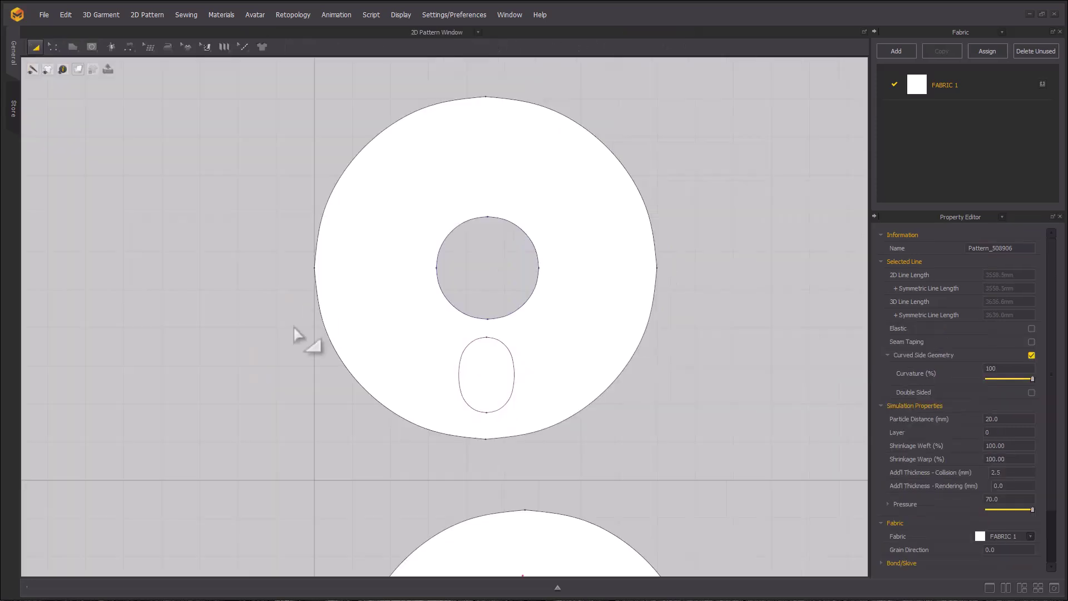
{"action": "left_click", "coordinate": [77, 69]}
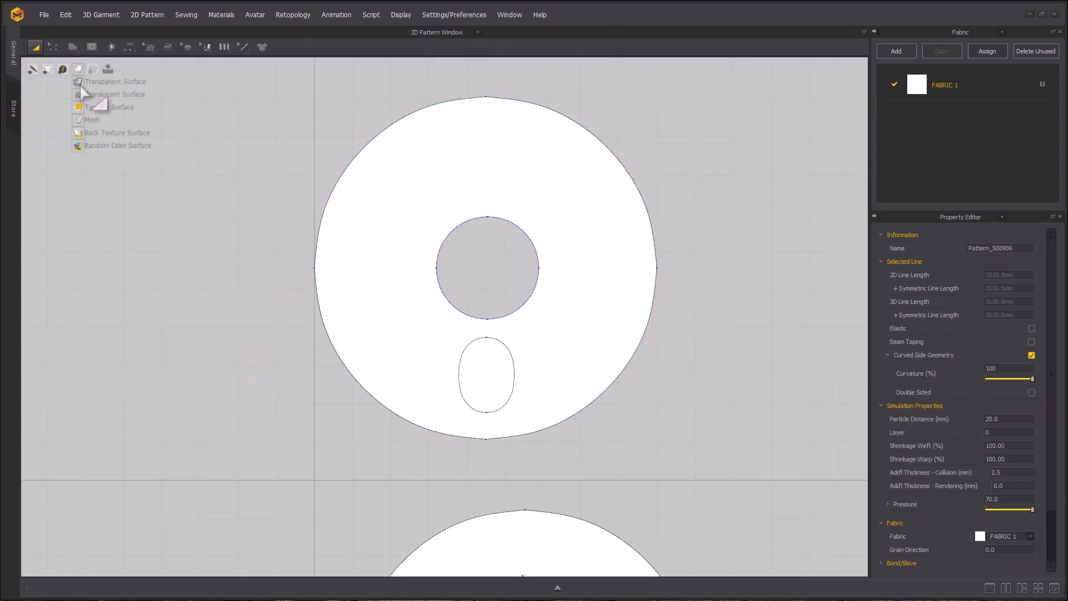
{"action": "left_click", "coordinate": [82, 84]}
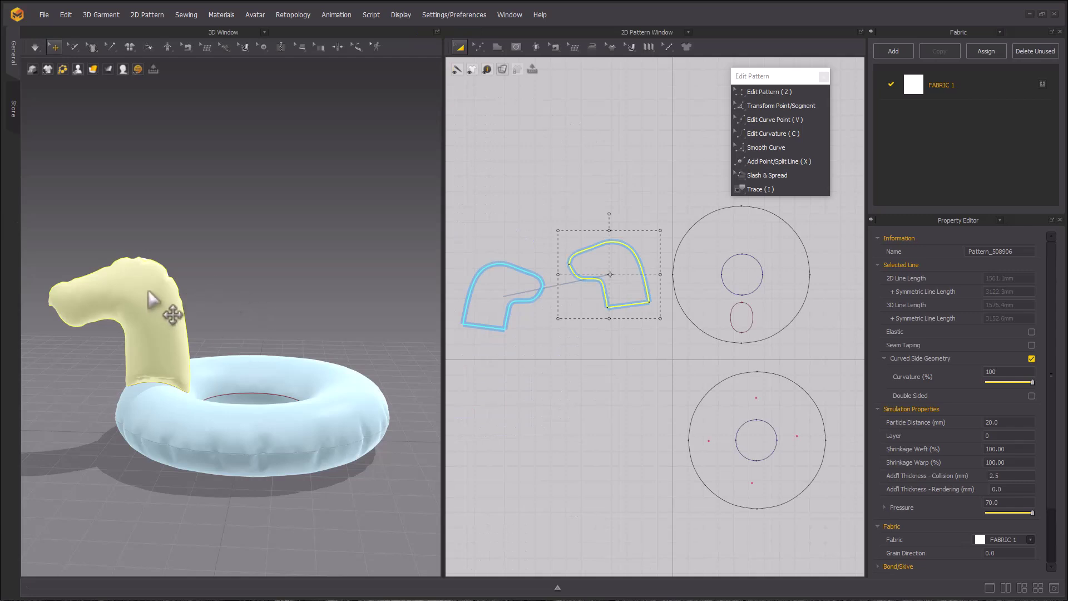
Step: Run the simulation and pull the neck and snout in the 3D view to settle the inflated head
{"action": "right_click_drag", "start_coordinate": [157, 298], "coordinate": [211, 288]}
{"action": "middle_click_drag", "start_coordinate": [210, 288], "coordinate": [256, 324]}
{"action": "scroll", "coordinate": [267, 329], "scroll_direction": "up", "scroll_amount": 3}
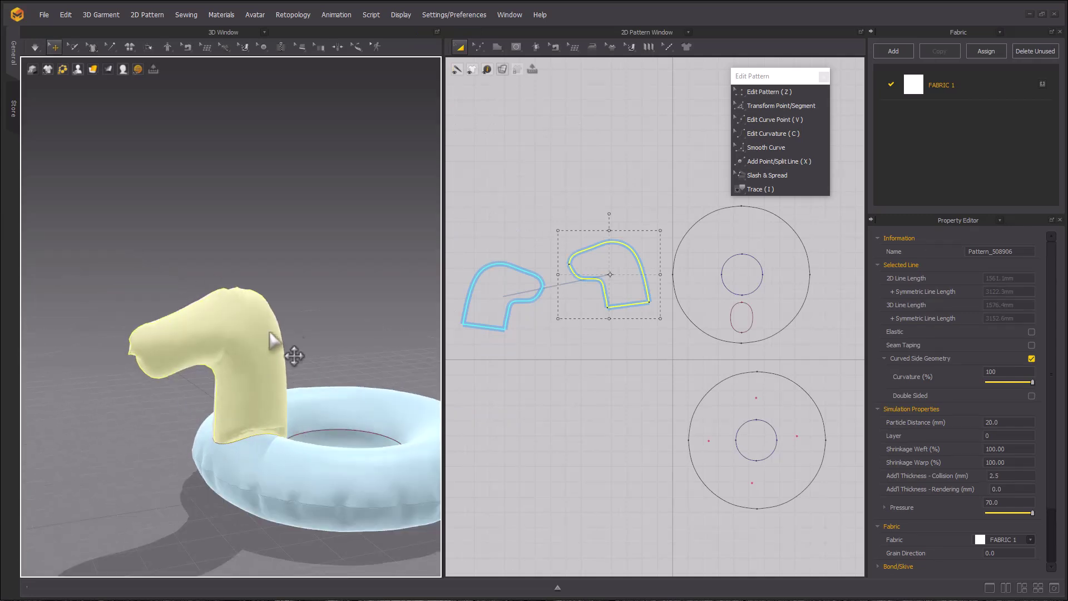
{"action": "right_click_drag", "start_coordinate": [291, 340], "coordinate": [206, 325]}
{"action": "key", "text": "space"}
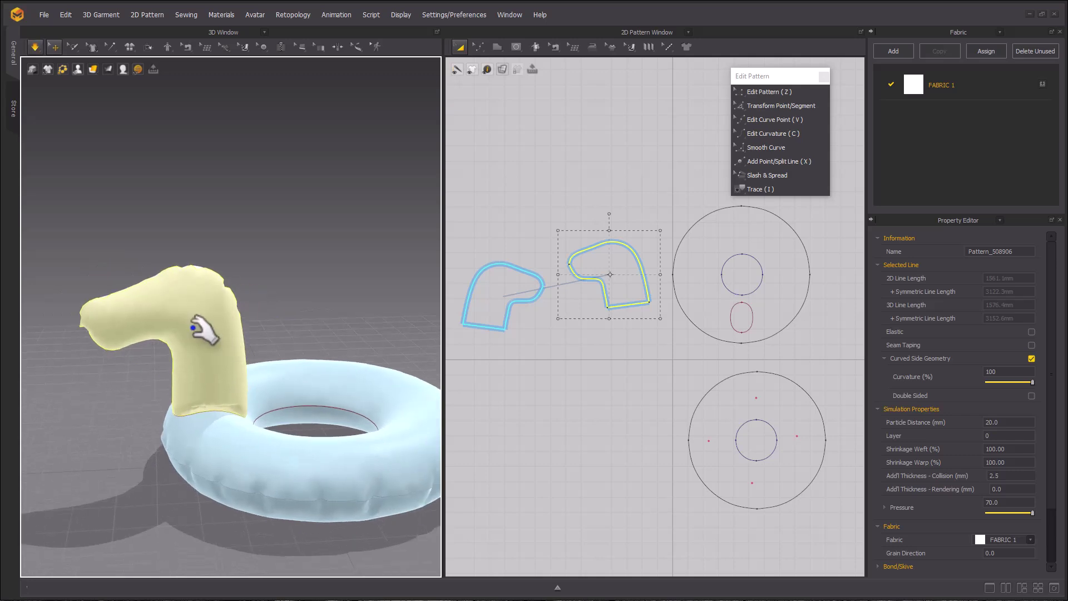
{"action": "left_click_drag", "start_coordinate": [194, 325], "coordinate": [146, 266]}
{"action": "left_click_drag", "start_coordinate": [97, 318], "coordinate": [278, 262]}
{"action": "right_click_drag", "start_coordinate": [96, 291], "coordinate": [298, 291]}
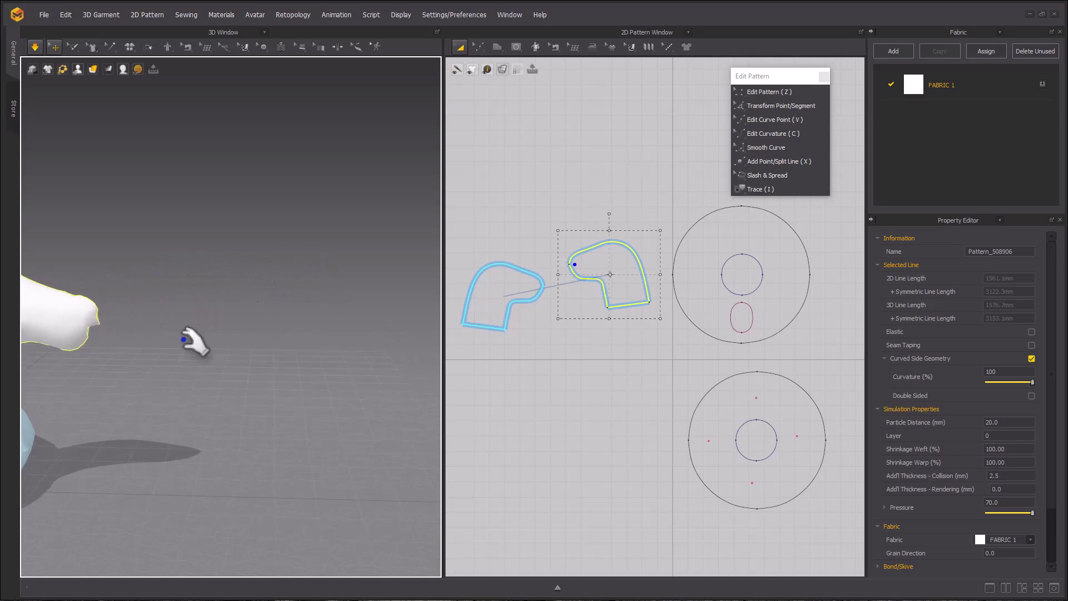
{"action": "left_click_drag", "start_coordinate": [93, 343], "coordinate": [269, 374]}
{"action": "right_click_drag", "start_coordinate": [269, 374], "coordinate": [54, 349]}
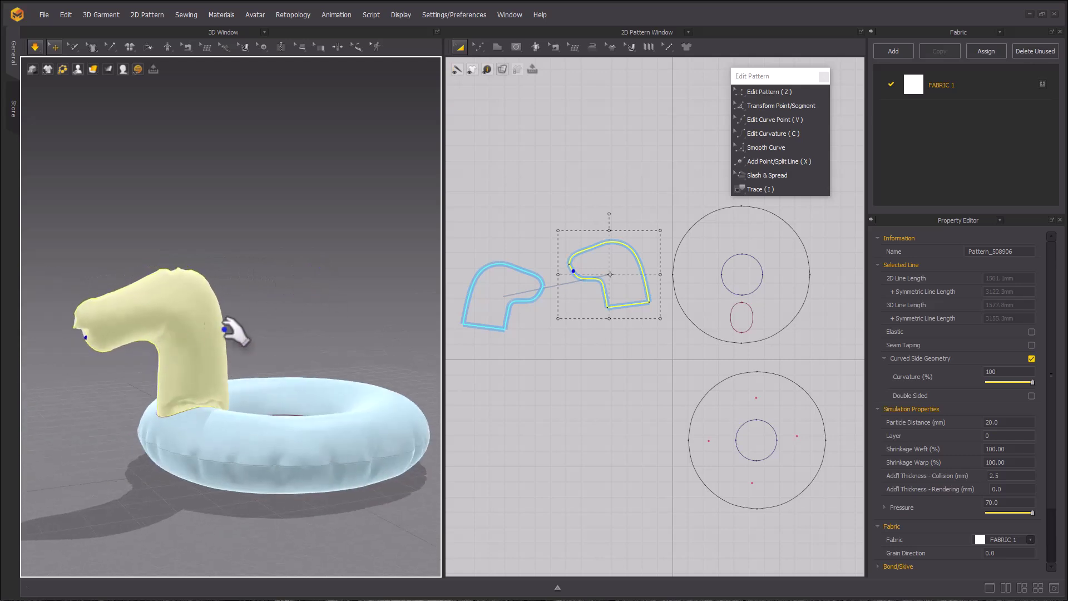
{"action": "scroll", "coordinate": [269, 336], "scroll_direction": "up", "scroll_amount": 3}
{"action": "right_click_drag", "start_coordinate": [270, 335], "coordinate": [211, 313]}
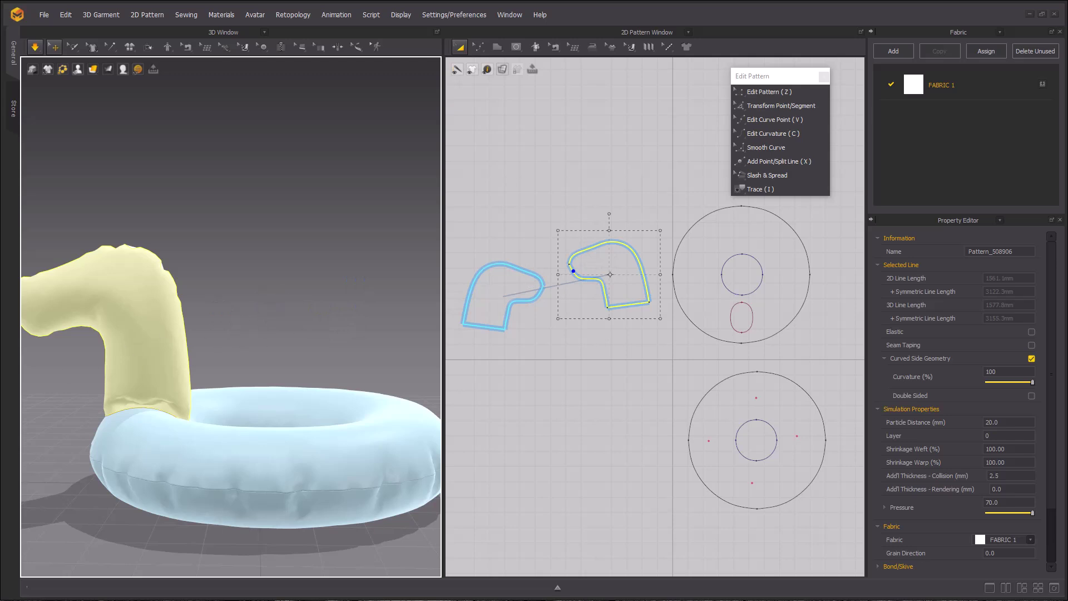
Step: Start a new polygon on the upper back edge of the neck pattern and add a curve point farther down that edge
{"action": "scroll", "coordinate": [578, 273], "scroll_direction": "up", "scroll_amount": 5}
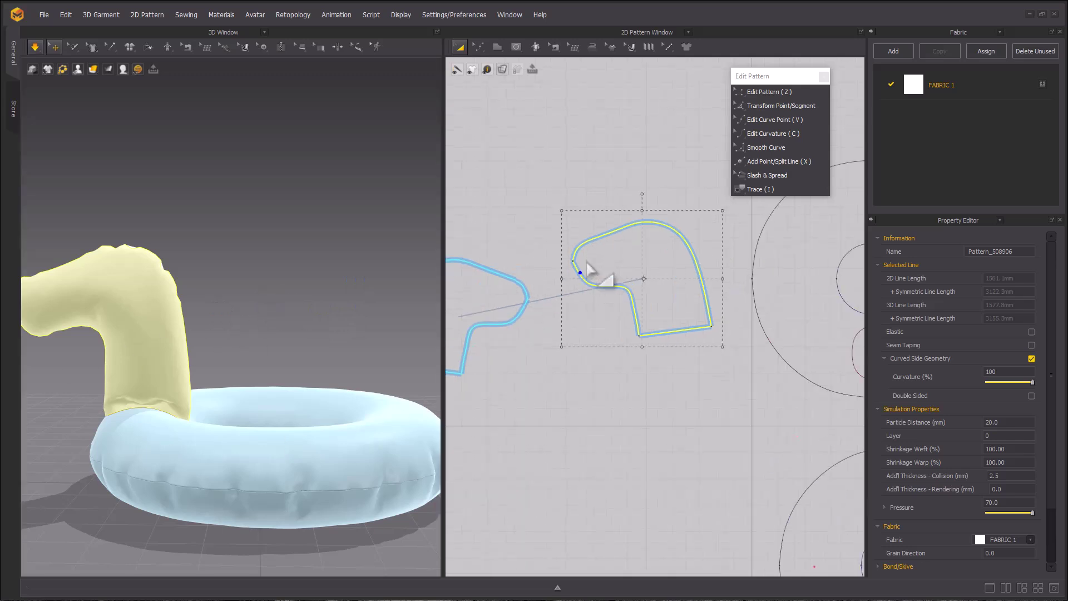
{"action": "scroll", "coordinate": [623, 257], "scroll_direction": "up", "scroll_amount": 2}
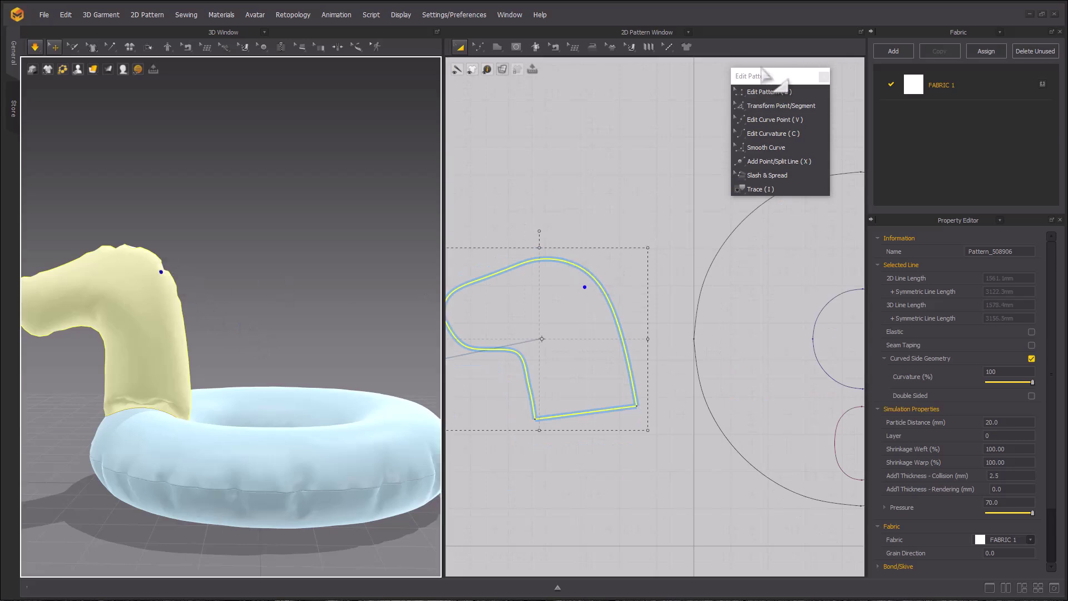
{"action": "mouse_move", "coordinate": [500, 49]}
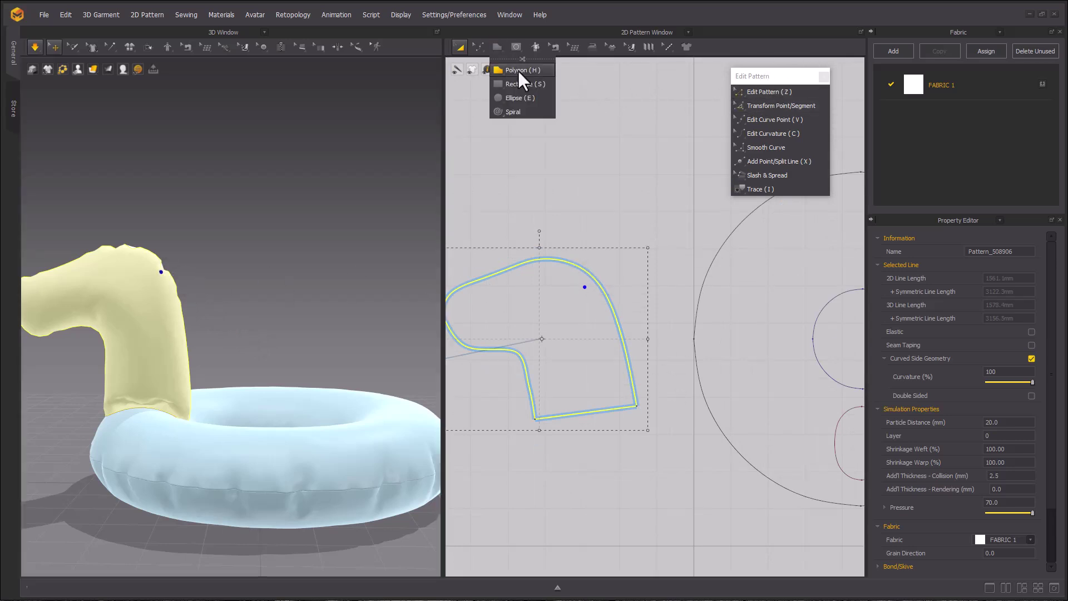
{"action": "left_click", "coordinate": [519, 72]}
{"action": "scroll", "coordinate": [585, 273], "scroll_direction": "up", "scroll_amount": 3}
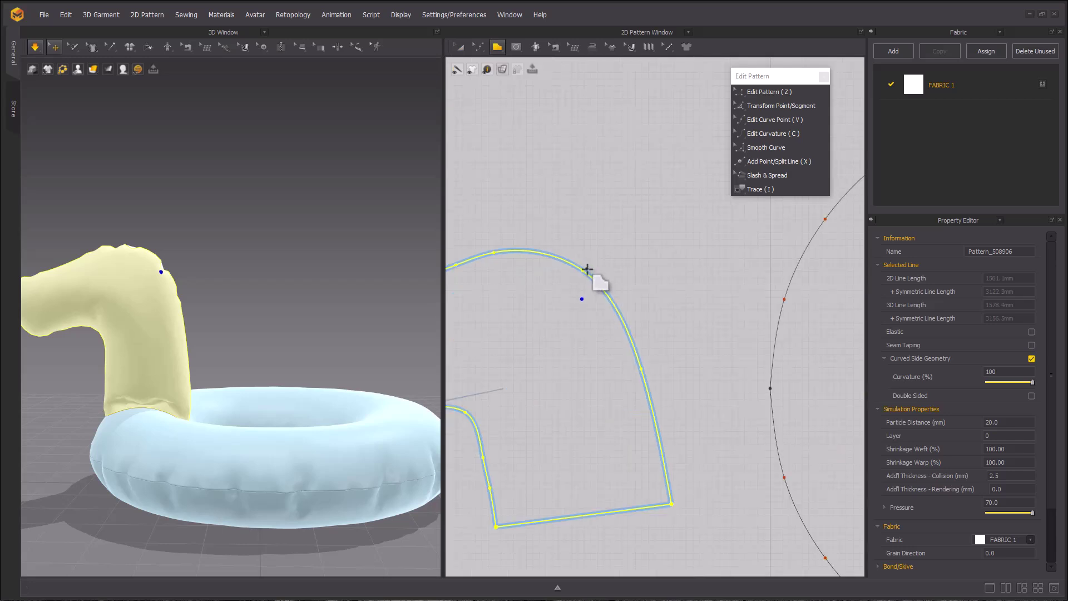
{"action": "scroll", "coordinate": [585, 272], "scroll_direction": "up", "scroll_amount": 2}
{"action": "left_click", "coordinate": [580, 270]}
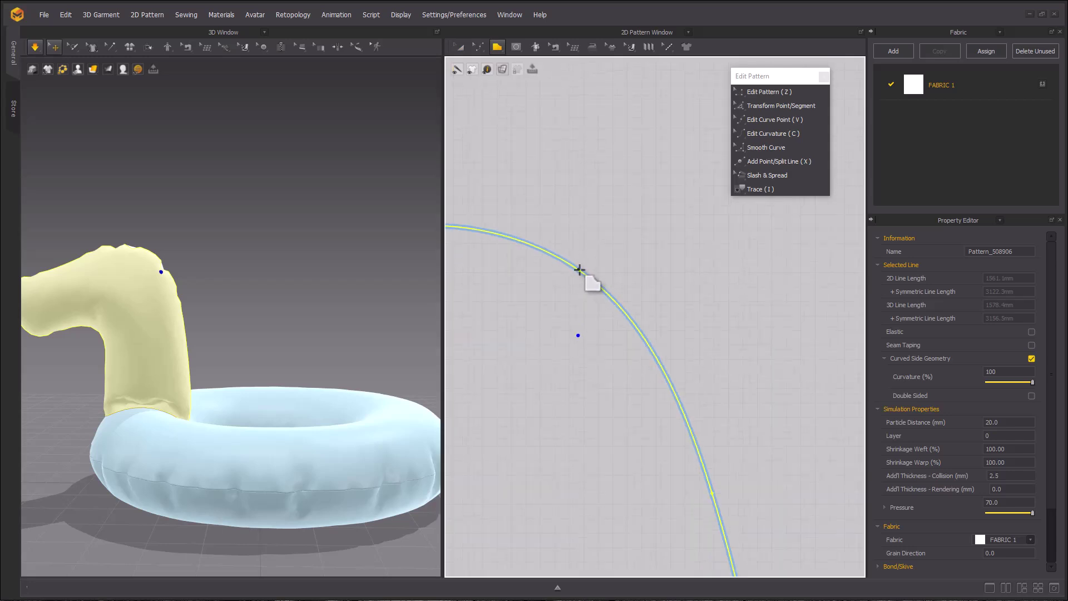
{"action": "scroll", "coordinate": [643, 353], "scroll_direction": "down", "scroll_amount": 1}
{"action": "middle_click_drag", "start_coordinate": [643, 353], "coordinate": [585, 263]}
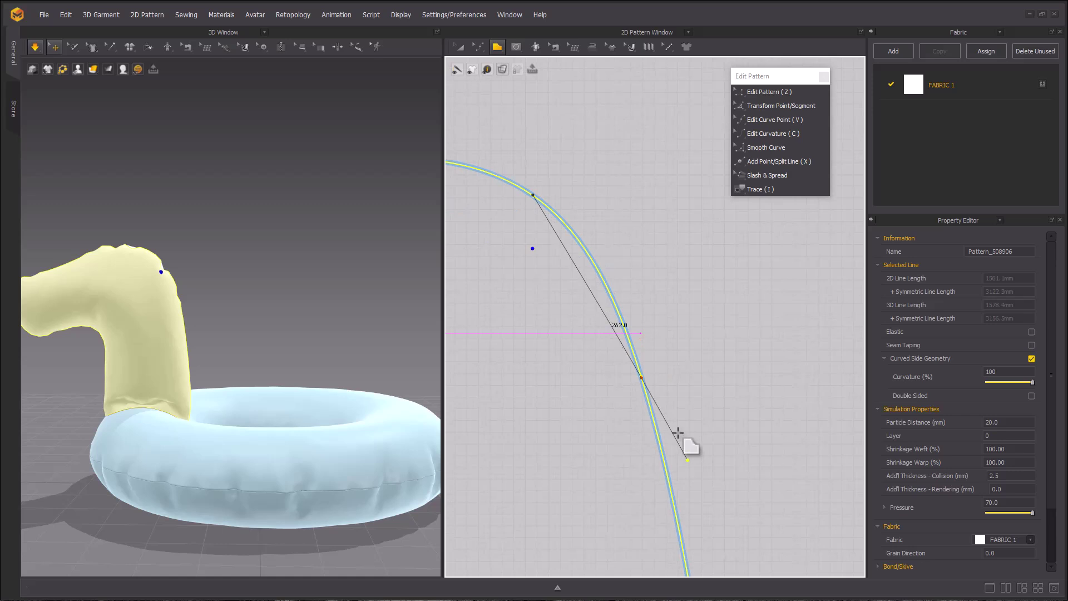
{"action": "left_click", "coordinate": [641, 377], "text": "ctrl"}
Step: End the polygon's inner edge on the neck's back edge just above its base, redoing the point for a closer fit
{"action": "scroll", "coordinate": [679, 478], "scroll_direction": "down", "scroll_amount": 2}
{"action": "middle_click_drag", "start_coordinate": [678, 478], "coordinate": [624, 300]}
{"action": "scroll", "coordinate": [625, 301], "scroll_direction": "down", "scroll_amount": 2}
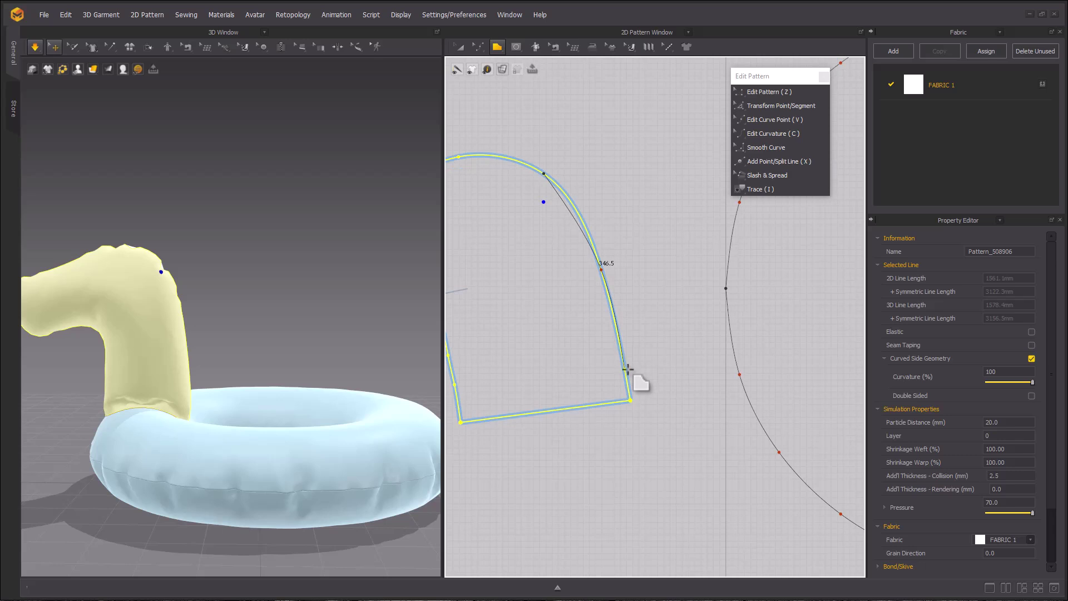
{"action": "left_click", "coordinate": [630, 371]}
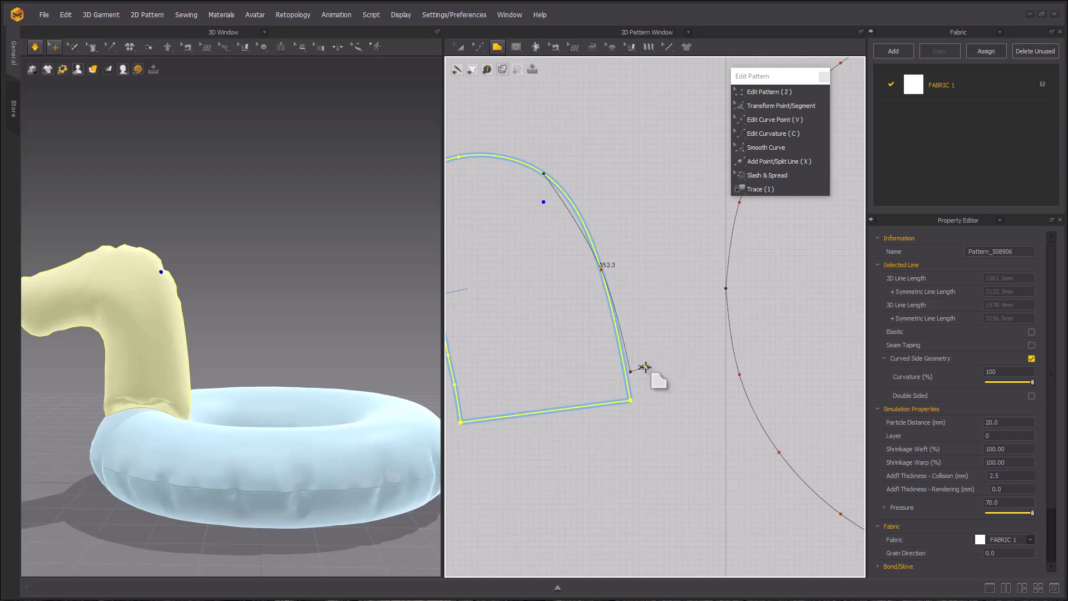
{"action": "key", "text": "ctrl+z"}
{"action": "scroll", "coordinate": [642, 366], "scroll_direction": "up", "scroll_amount": 2}
{"action": "left_click", "coordinate": [607, 369]}
{"action": "scroll", "coordinate": [665, 398], "scroll_direction": "down", "scroll_amount": 3}
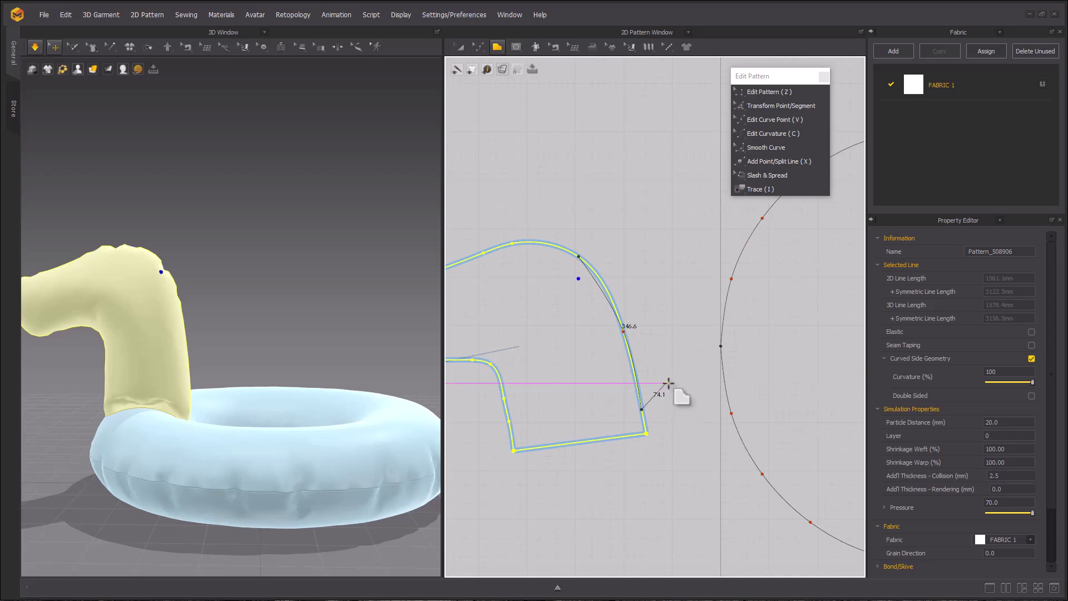
Step: Trace a wavy outer edge with curve points outside the neck's back and close the polygon at its starting point
{"action": "left_click", "coordinate": [653, 330], "text": "ctrl"}
{"action": "left_click", "coordinate": [652, 289], "text": "ctrl"}
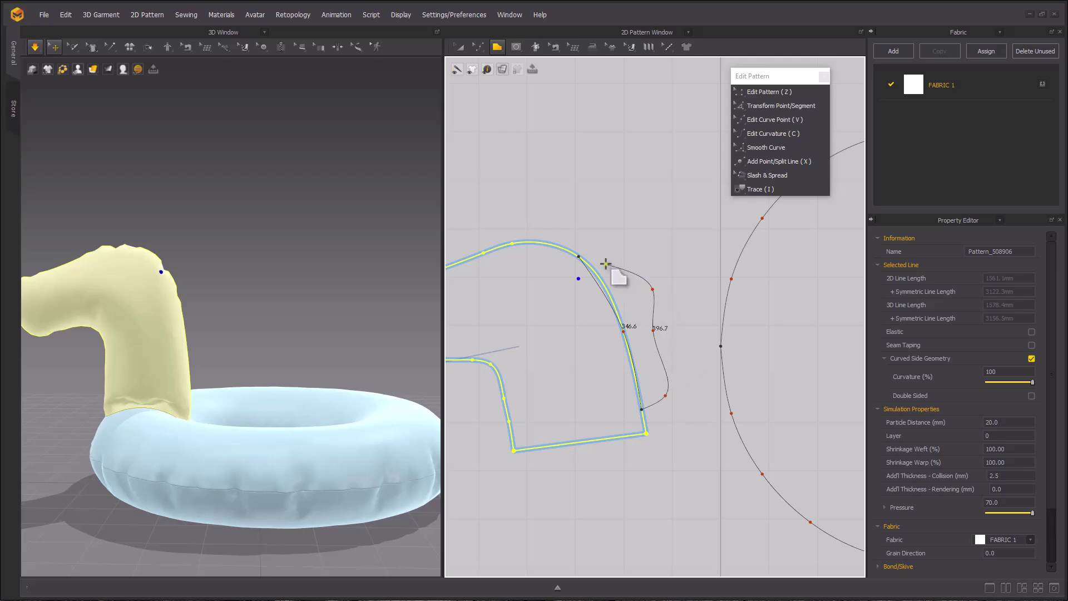
{"action": "left_click", "coordinate": [596, 233], "text": "ctrl"}
{"action": "left_click", "coordinate": [581, 254]}
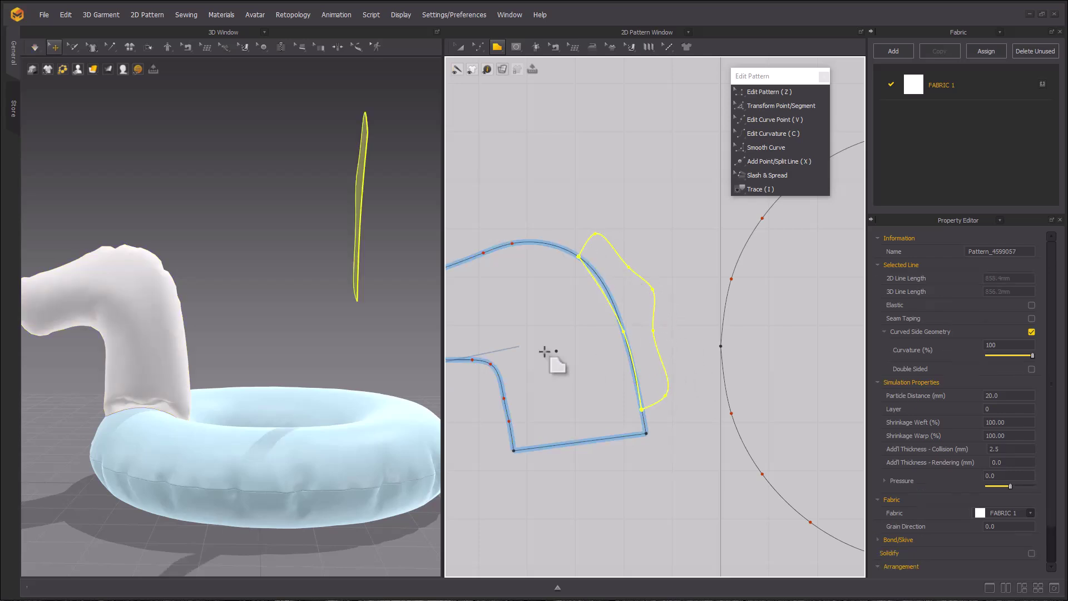
Step: Bend the new pattern's inner edge with Edit Curve Point to follow the neck's back curve
{"action": "scroll", "coordinate": [592, 303], "scroll_direction": "up", "scroll_amount": 3}
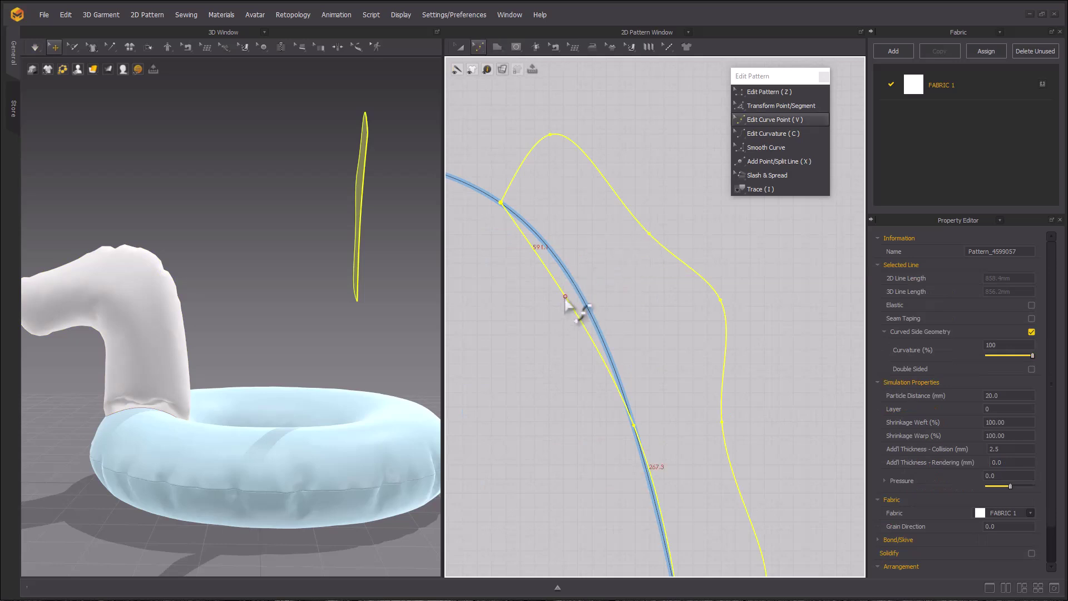
{"action": "key", "text": "v"}
{"action": "scroll", "coordinate": [579, 318], "scroll_direction": "up", "scroll_amount": 3}
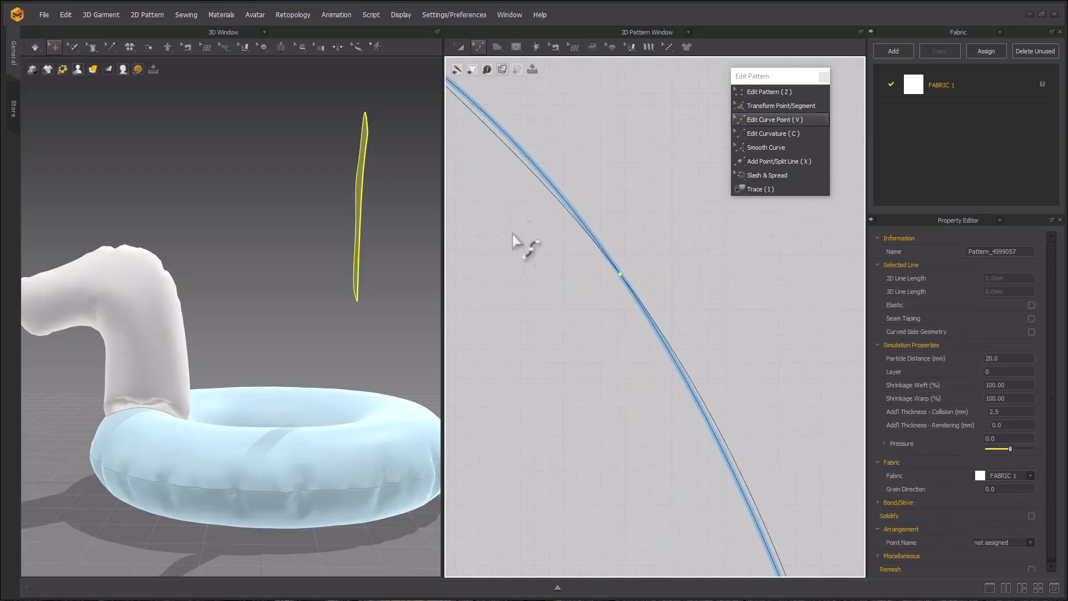
{"action": "left_click_drag", "start_coordinate": [557, 259], "coordinate": [559, 252]}
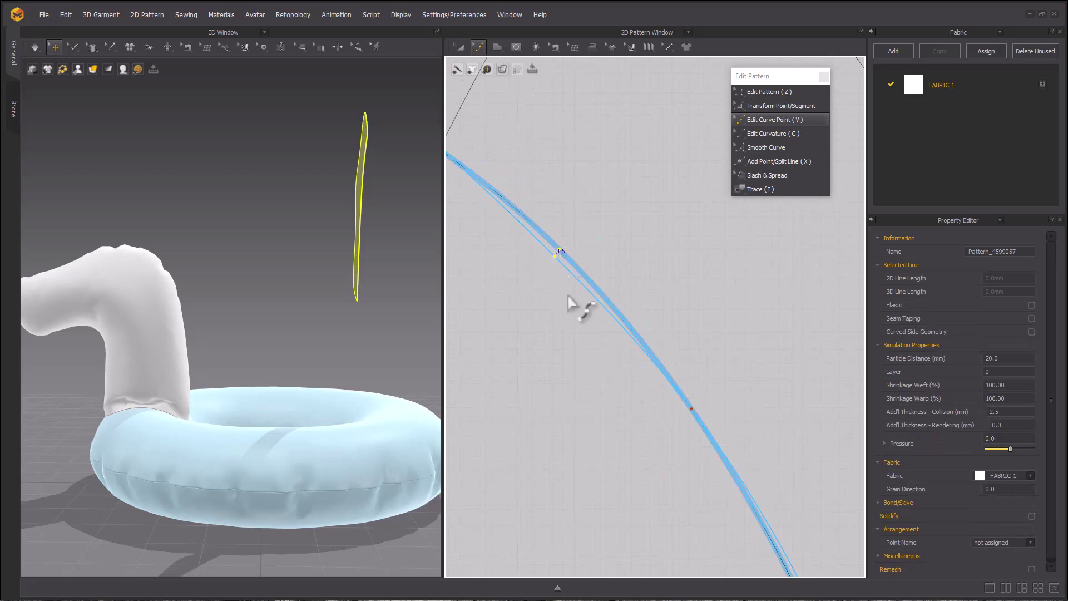
Step: Reshape the new pattern's wavy outer edge by moving its curve points to make the strip slimmer
{"action": "scroll", "coordinate": [584, 299], "scroll_direction": "down", "scroll_amount": 4}
{"action": "middle_click_drag", "start_coordinate": [584, 298], "coordinate": [569, 135]}
{"action": "scroll", "coordinate": [666, 318], "scroll_direction": "down", "scroll_amount": 3}
{"action": "middle_click_drag", "start_coordinate": [692, 434], "coordinate": [713, 538]}
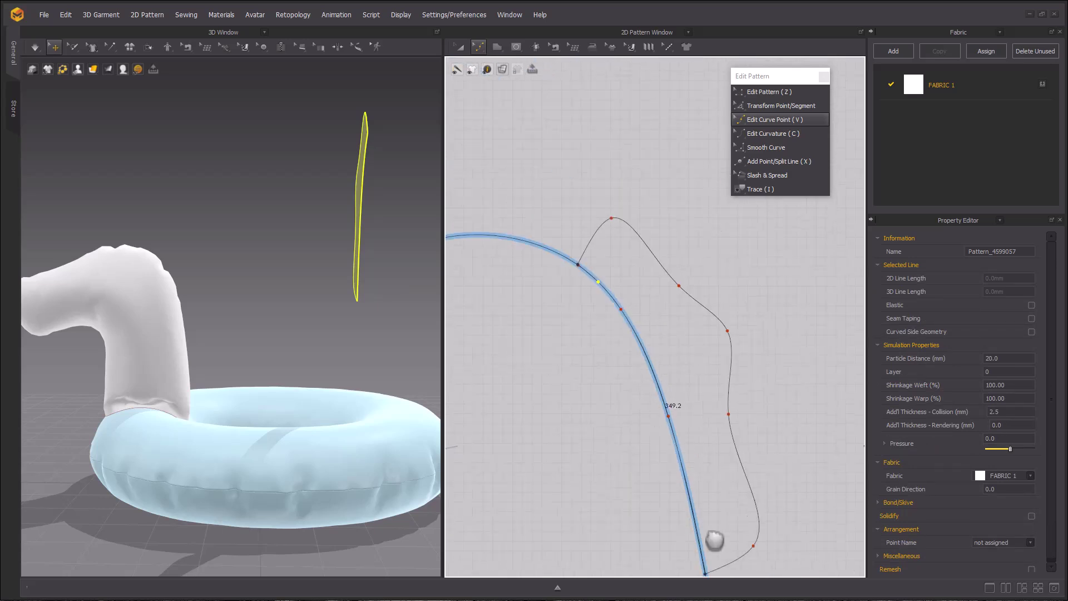
{"action": "scroll", "coordinate": [665, 445], "scroll_direction": "down", "scroll_amount": 3}
{"action": "left_click_drag", "start_coordinate": [634, 305], "coordinate": [641, 314]}
{"action": "left_click_drag", "start_coordinate": [706, 371], "coordinate": [702, 385]}
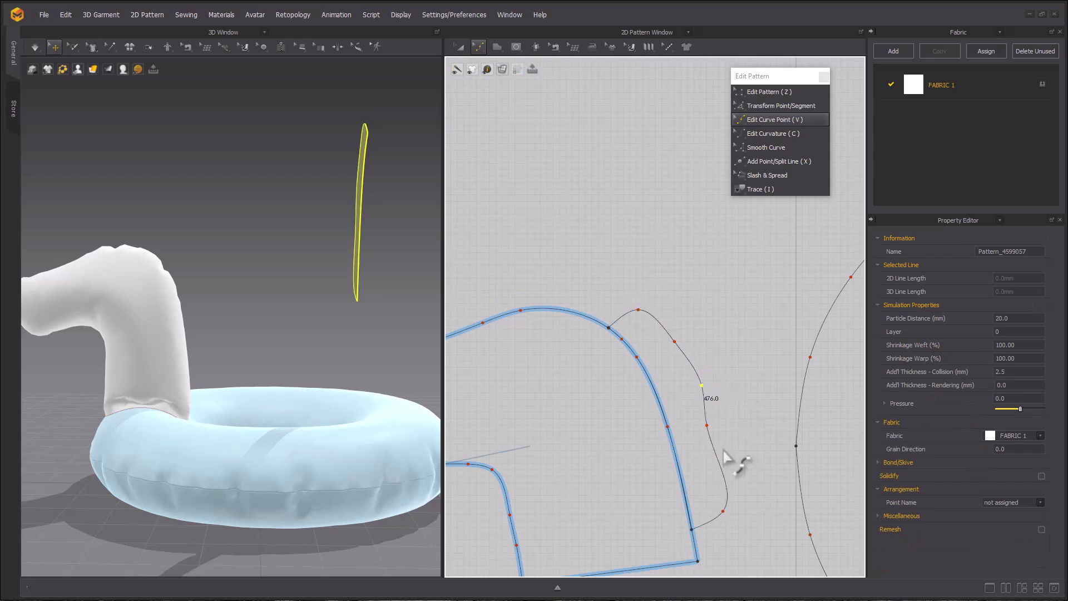
{"action": "left_click_drag", "start_coordinate": [723, 512], "coordinate": [715, 521]}
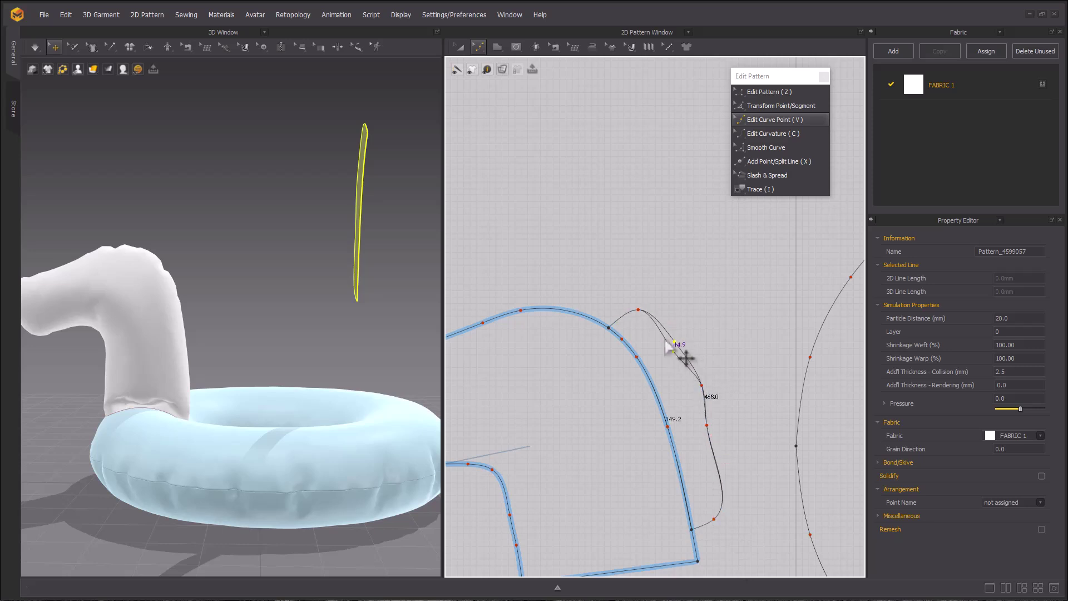
{"action": "left_click_drag", "start_coordinate": [666, 341], "coordinate": [666, 351]}
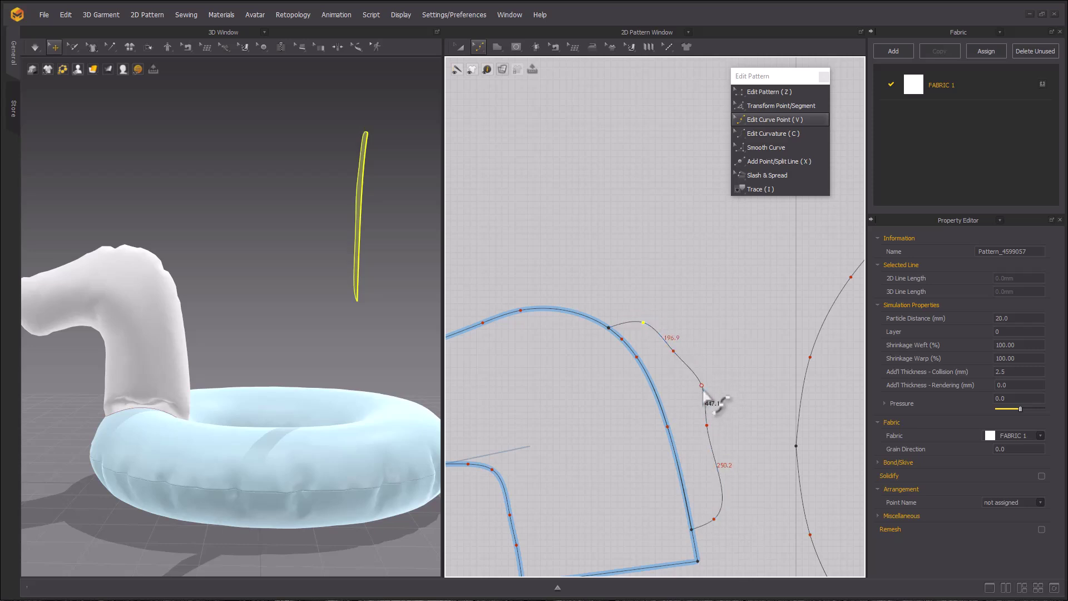
{"action": "left_click_drag", "start_coordinate": [707, 425], "coordinate": [705, 467]}
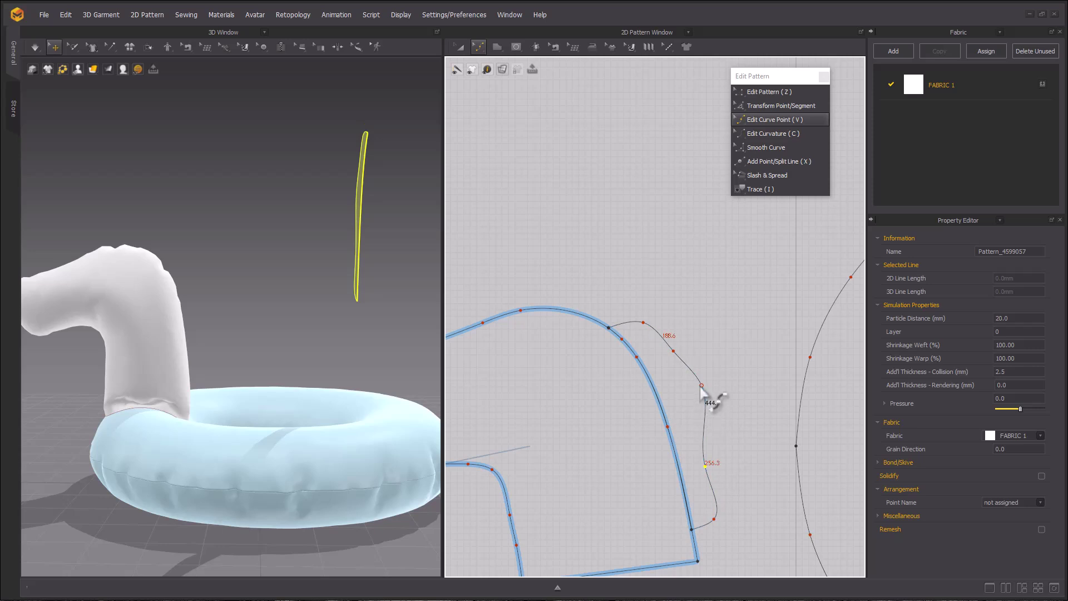
Step: Refine the wavy outer edge of the strip by moving its upper curve points, undoing one misplaced move
{"action": "left_click_drag", "start_coordinate": [702, 385], "coordinate": [700, 406]}
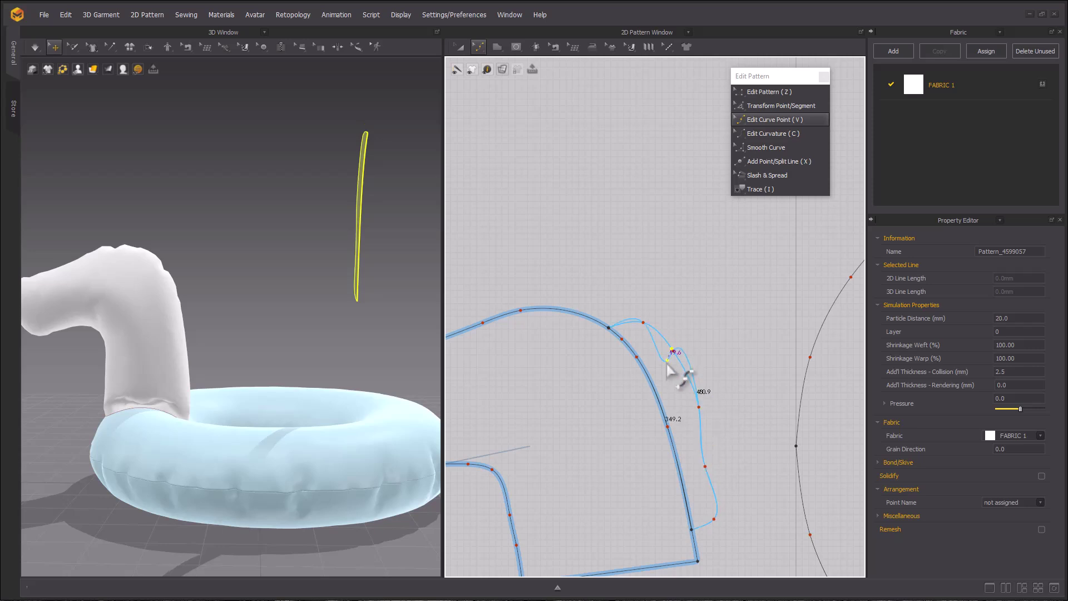
{"action": "key", "text": "ctrl+z"}
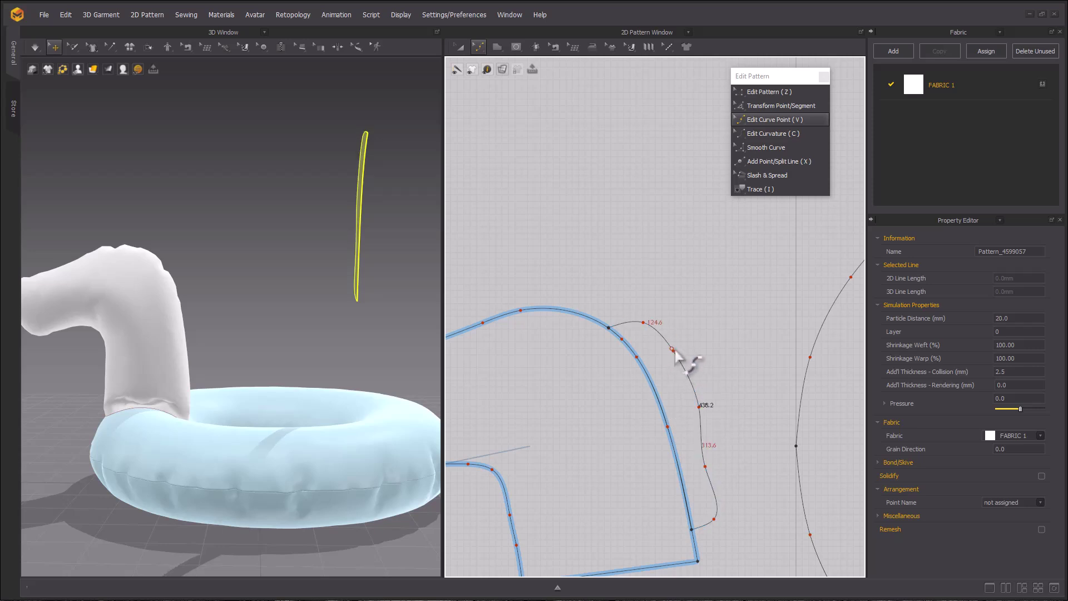
{"action": "left_click_drag", "start_coordinate": [675, 352], "coordinate": [668, 360]}
{"action": "right_click_drag", "start_coordinate": [377, 283], "coordinate": [241, 368]}
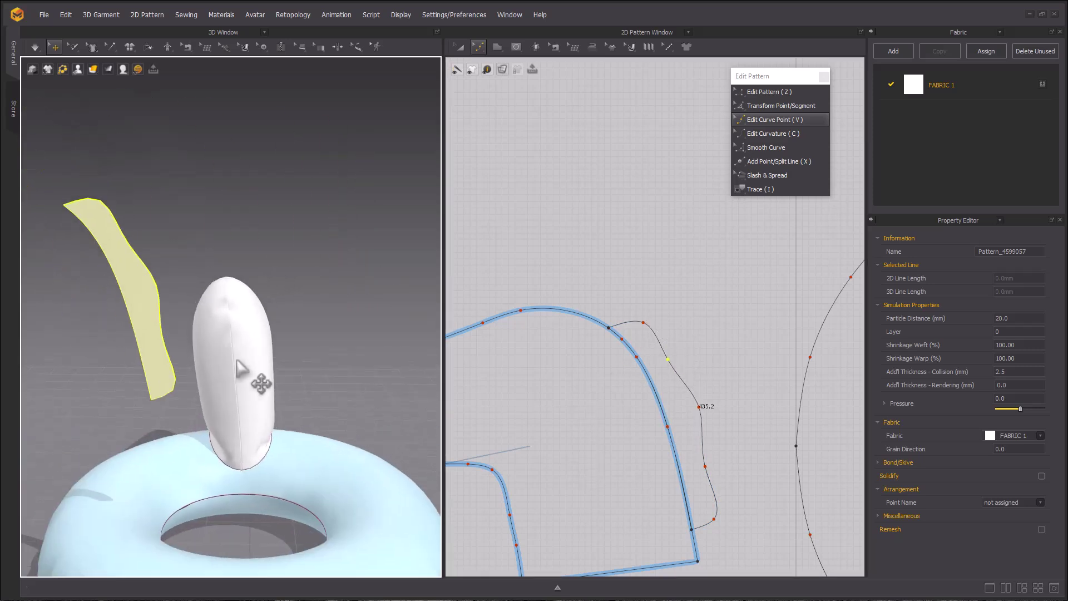
{"action": "left_click_drag", "start_coordinate": [645, 328], "coordinate": [632, 321]}
{"action": "right_click_drag", "start_coordinate": [249, 301], "coordinate": [146, 305]}
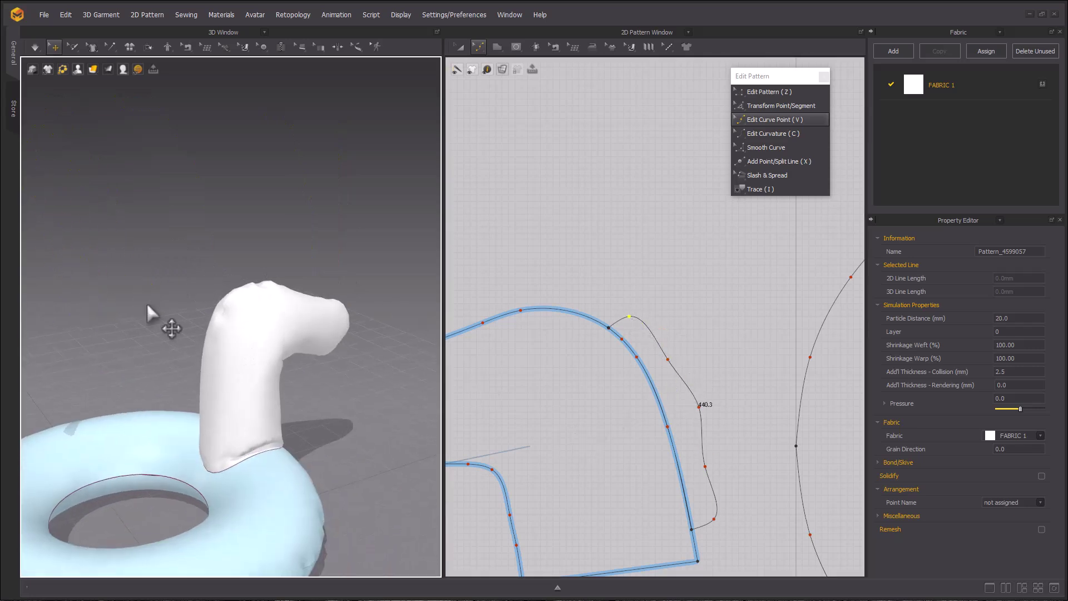
Step: Add split points on the neck pattern's back edge where the strip's upper and lower ends meet it
{"action": "key", "text": "m"}
{"action": "scroll", "coordinate": [602, 324], "scroll_direction": "up", "scroll_amount": 6}
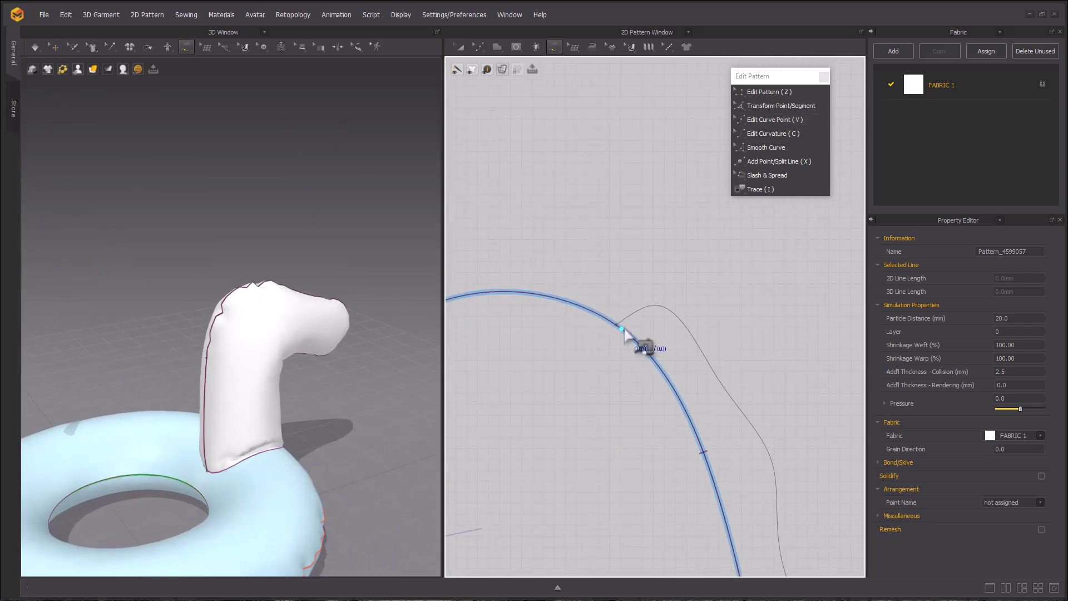
{"action": "left_click", "coordinate": [764, 162]}
{"action": "scroll", "coordinate": [691, 342], "scroll_direction": "up", "scroll_amount": 5}
{"action": "scroll", "coordinate": [615, 317], "scroll_direction": "down", "scroll_amount": 2}
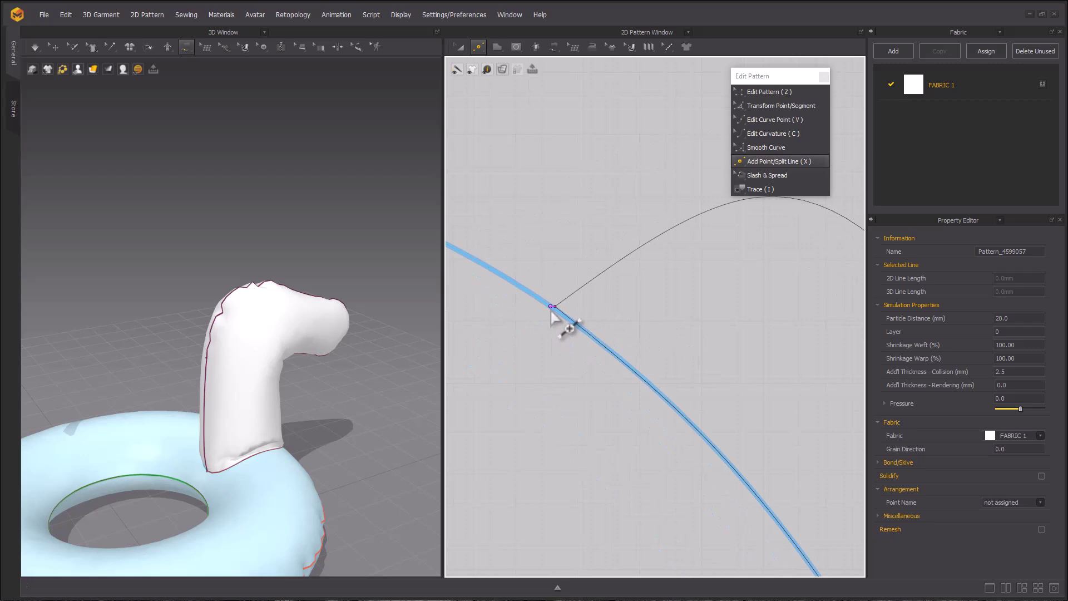
{"action": "scroll", "coordinate": [640, 334], "scroll_direction": "down", "scroll_amount": 4}
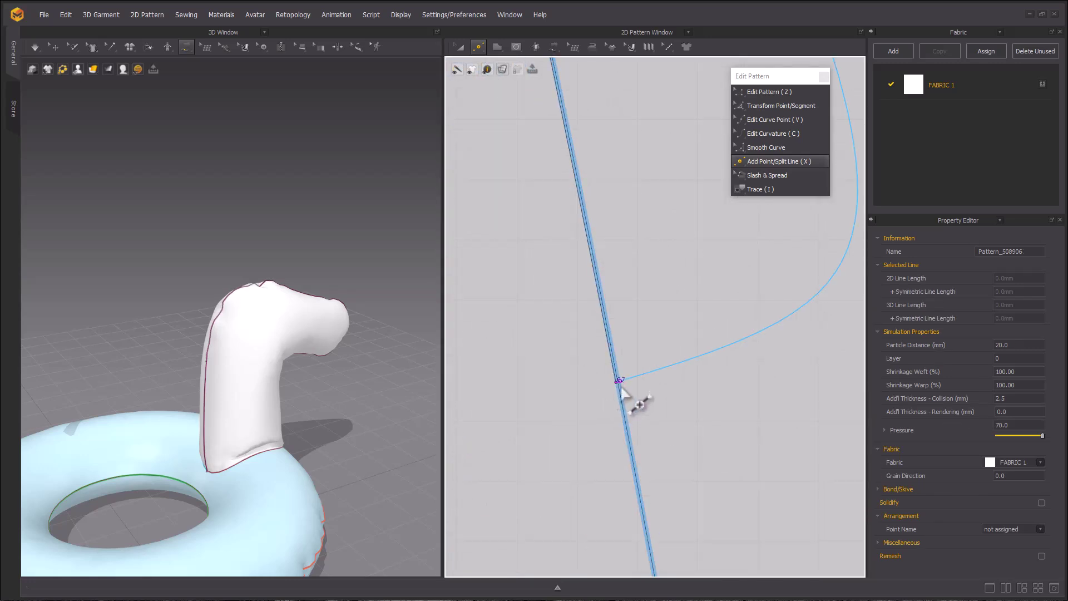
{"action": "scroll", "coordinate": [621, 387], "scroll_direction": "up", "scroll_amount": 3}
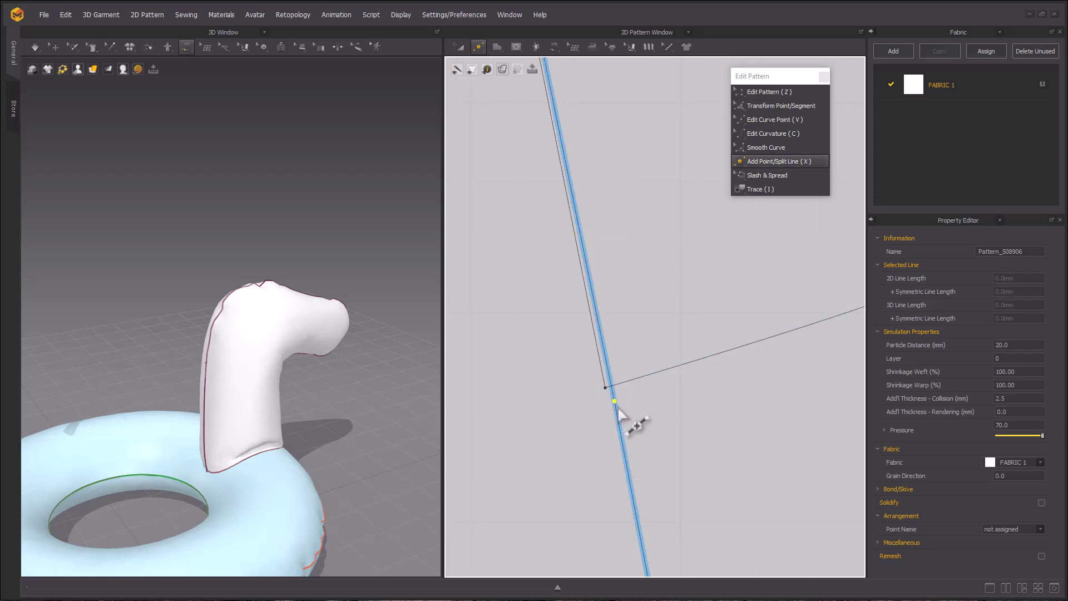
Step: Move the neck's lower split point with Edit Pattern to line up with the strip's corner and check the upper point's alignment
{"action": "key", "text": "z"}
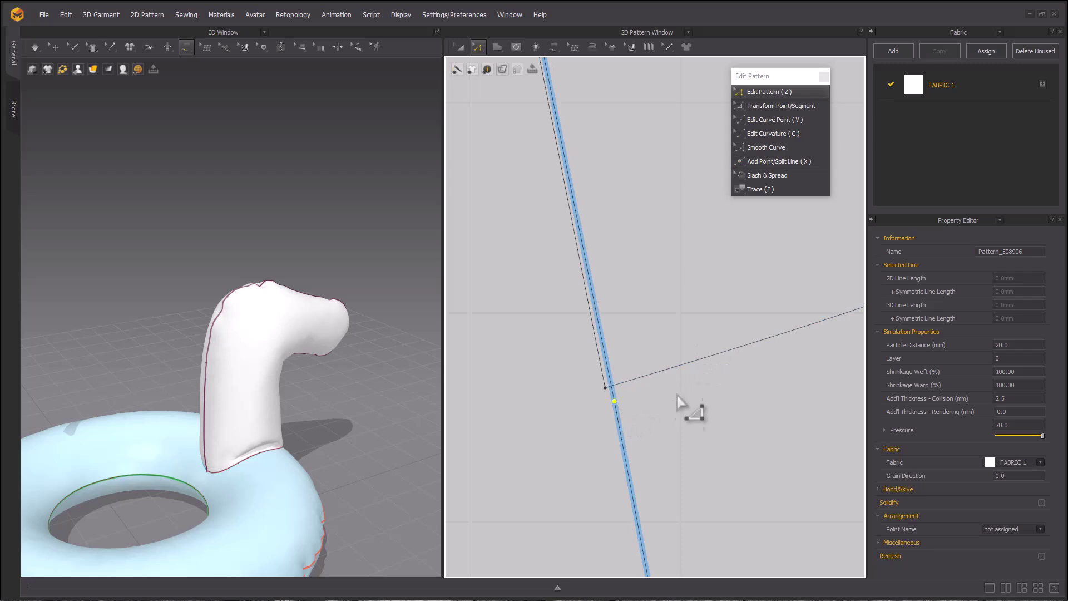
{"action": "left_click", "coordinate": [614, 399]}
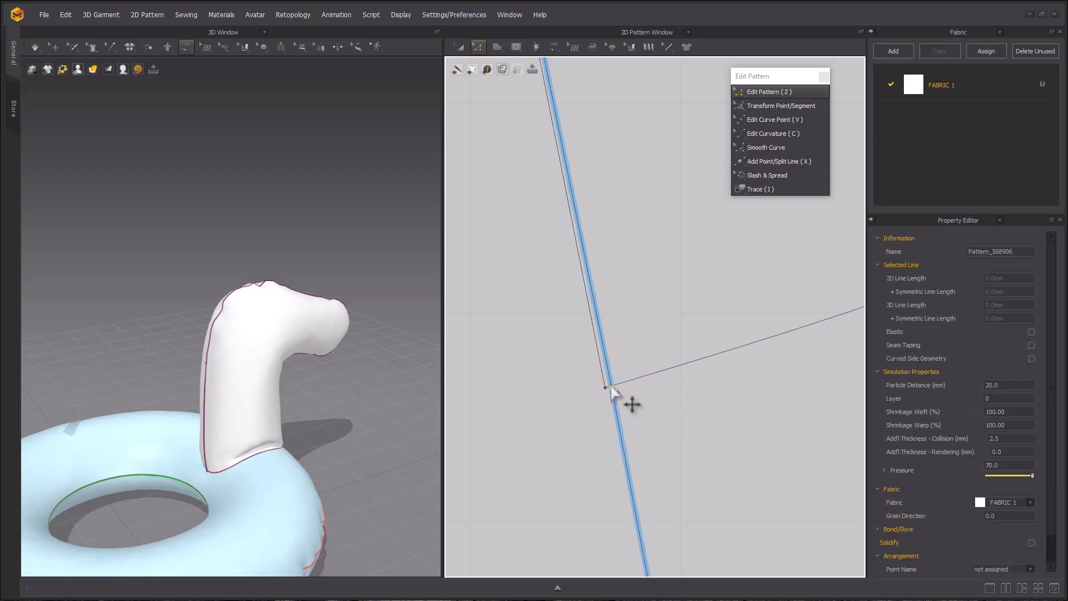
{"action": "scroll", "coordinate": [589, 356], "scroll_direction": "down", "scroll_amount": 3}
{"action": "middle_click_drag", "start_coordinate": [590, 358], "coordinate": [698, 566]}
{"action": "middle_click_drag", "start_coordinate": [576, 167], "coordinate": [616, 553]}
{"action": "scroll", "coordinate": [654, 383], "scroll_direction": "down", "scroll_amount": 3}
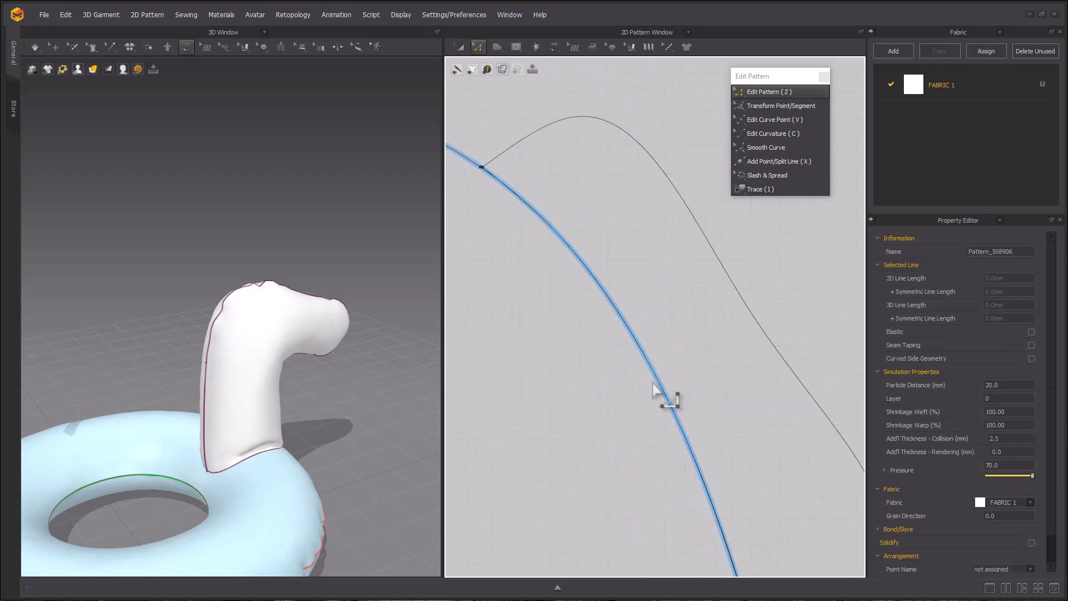
{"action": "scroll", "coordinate": [575, 303], "scroll_direction": "up", "scroll_amount": 4}
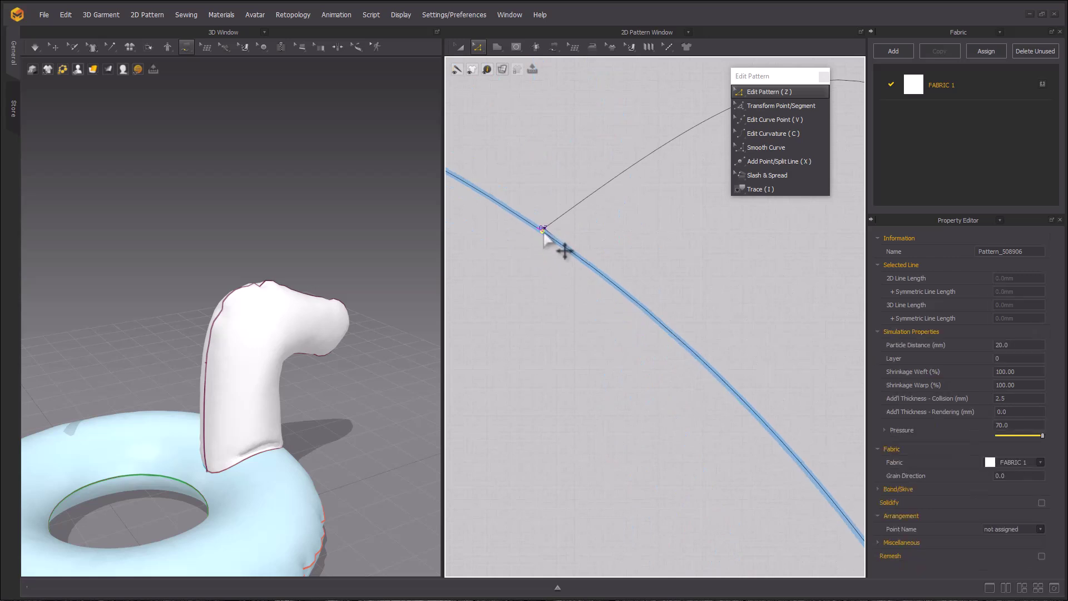
{"action": "scroll", "coordinate": [625, 303], "scroll_direction": "down", "scroll_amount": 6}
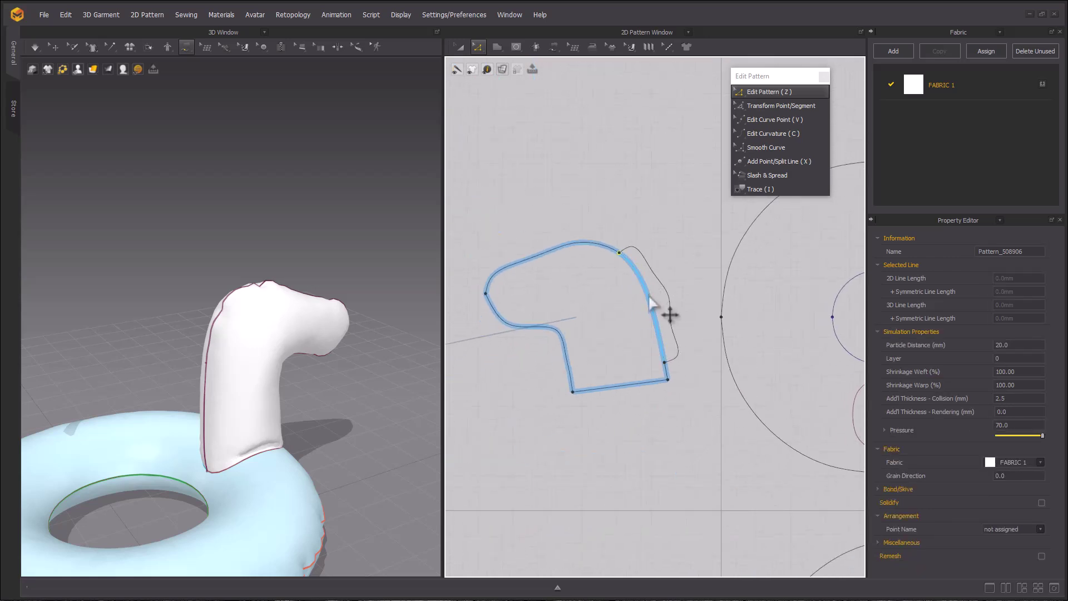
Step: Move the strip pattern away from the neck pattern into the free space above it
{"action": "key", "text": "a"}
{"action": "left_click_drag", "start_coordinate": [659, 307], "coordinate": [678, 201]}
{"action": "scroll", "coordinate": [700, 301], "scroll_direction": "down", "scroll_amount": 2}
{"action": "middle_click_drag", "start_coordinate": [701, 306], "coordinate": [696, 370]}
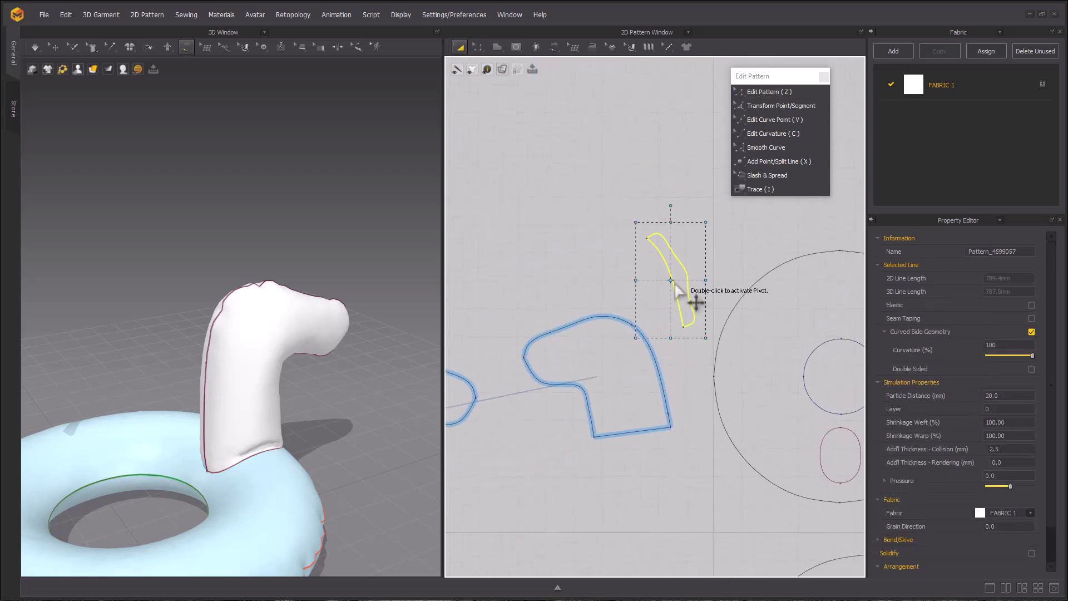
Step: Create a mirrored, linked copy of the strip and place it beside the mirrored neck pattern
{"action": "key", "text": "ctrl+d"}
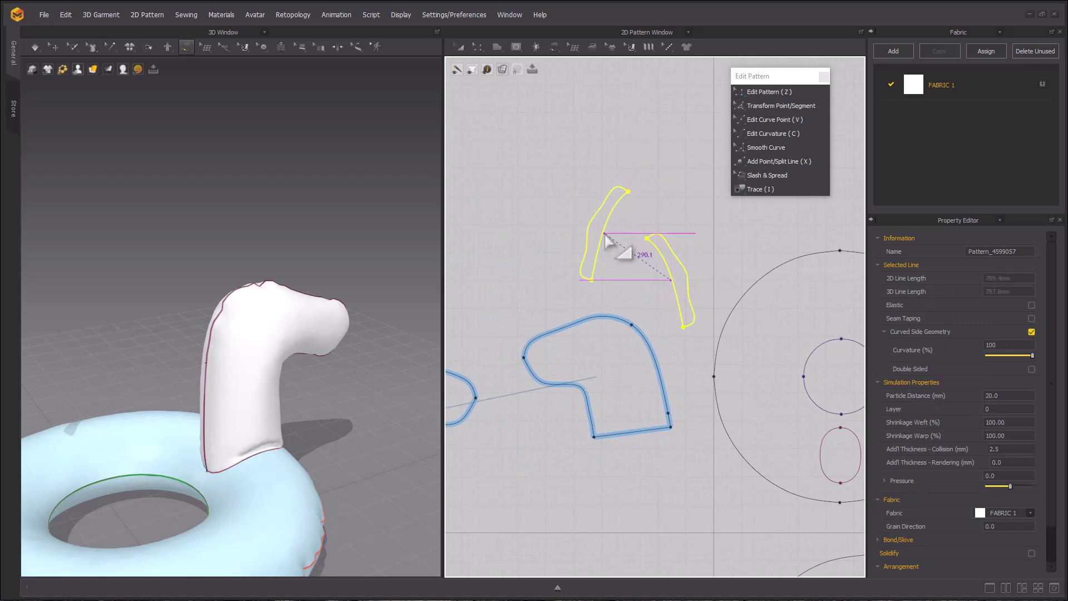
{"action": "scroll", "coordinate": [557, 239], "scroll_direction": "down", "scroll_amount": 3}
{"action": "middle_click_drag", "start_coordinate": [457, 305], "coordinate": [523, 299]}
{"action": "left_click", "coordinate": [487, 305]}
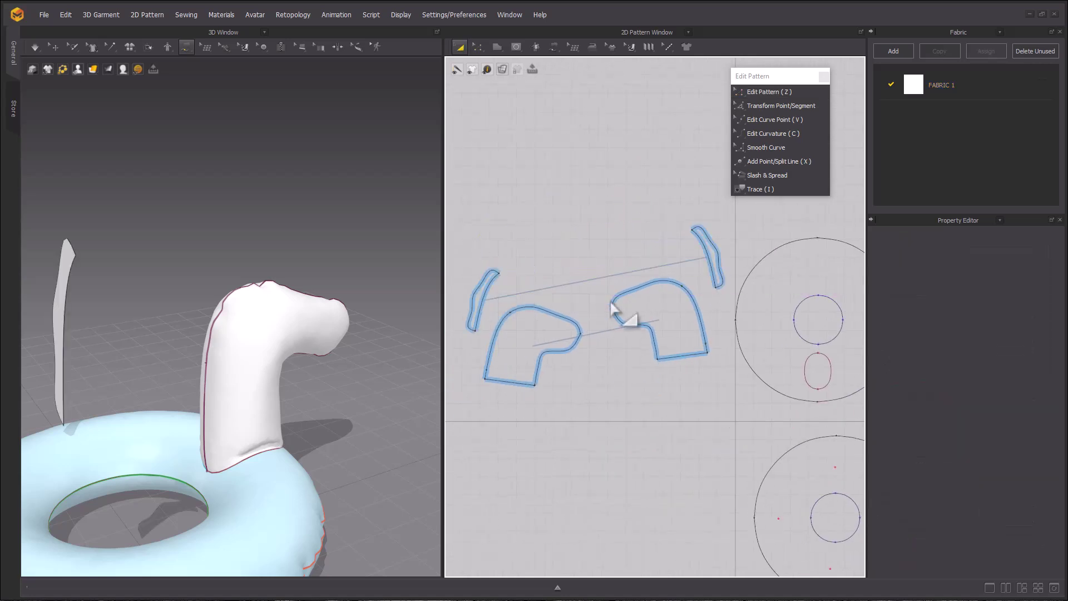
Step: Sew the strip's inner edge to the split segment of the neck's back edge with Segment Sewing
{"action": "left_click", "coordinate": [773, 162]}
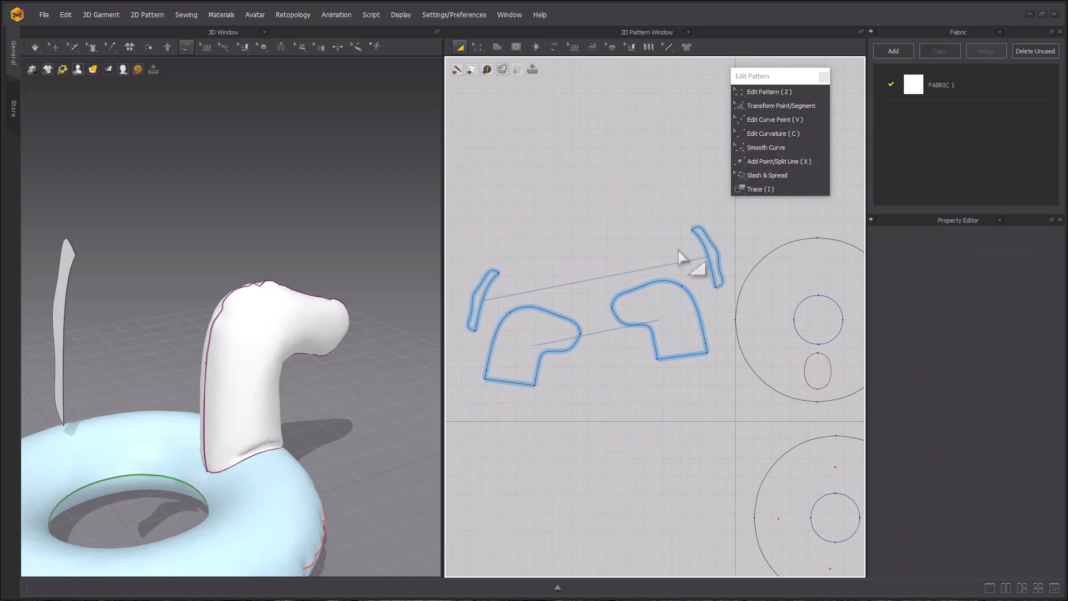
{"action": "left_click", "coordinate": [567, 50]}
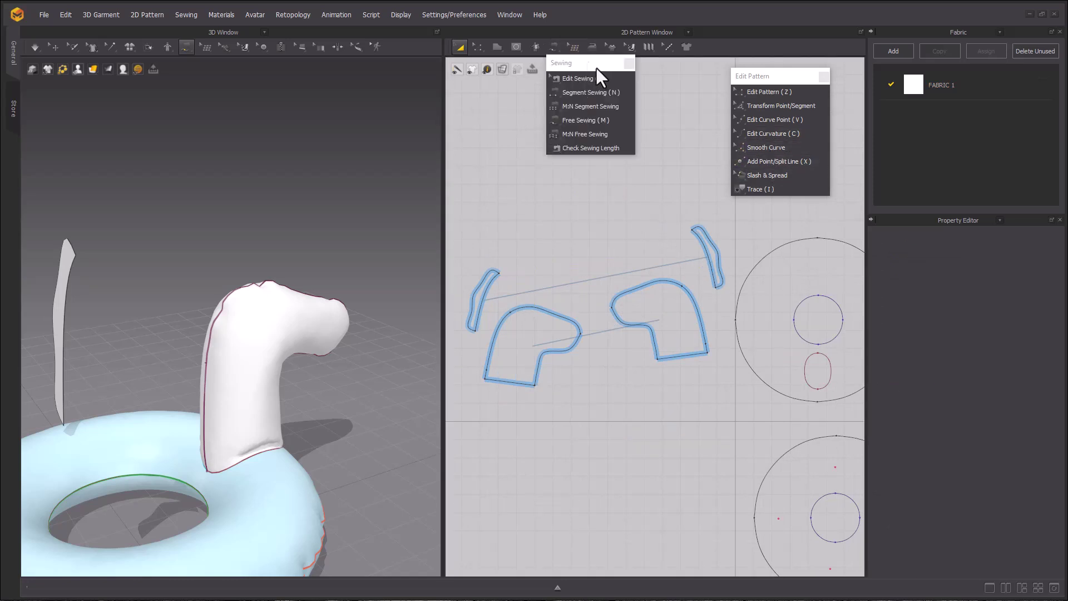
{"action": "left_click_drag", "start_coordinate": [596, 66], "coordinate": [672, 80]}
{"action": "left_click", "coordinate": [662, 107]}
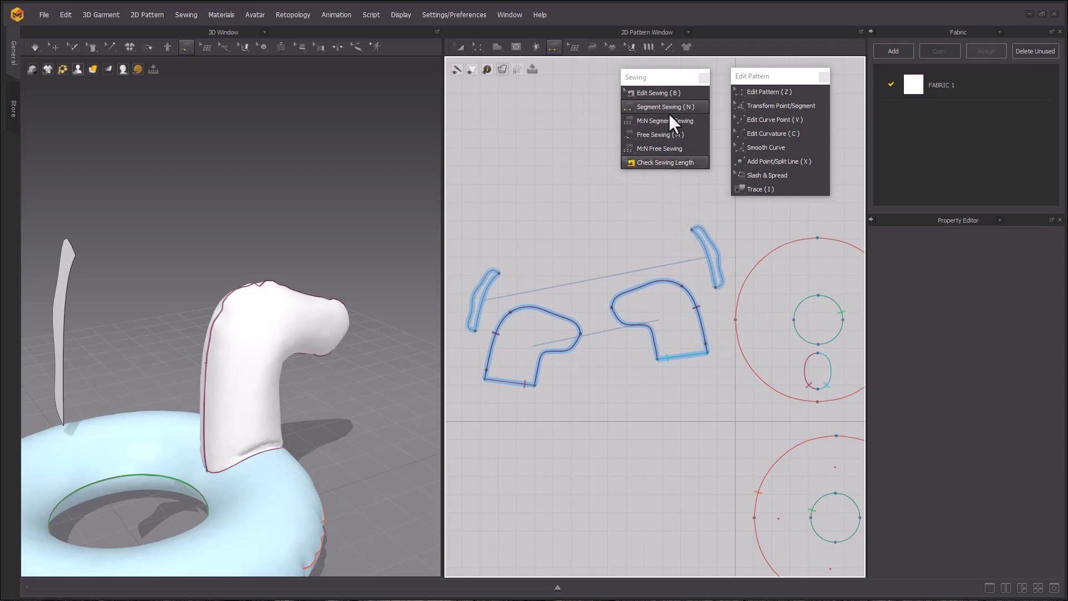
{"action": "left_click", "coordinate": [713, 267]}
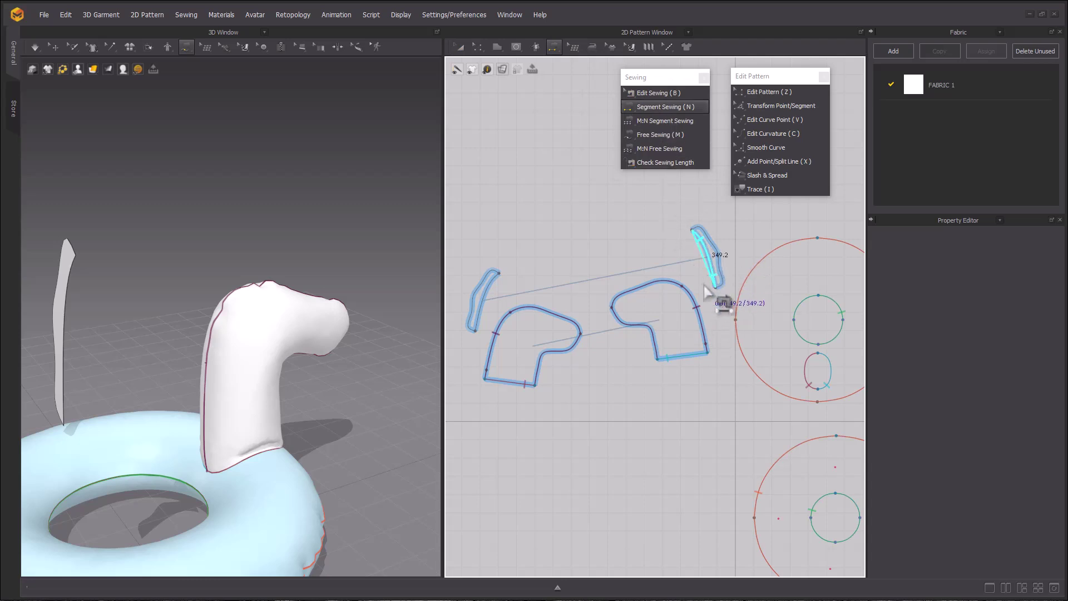
{"action": "left_click", "coordinate": [700, 310]}
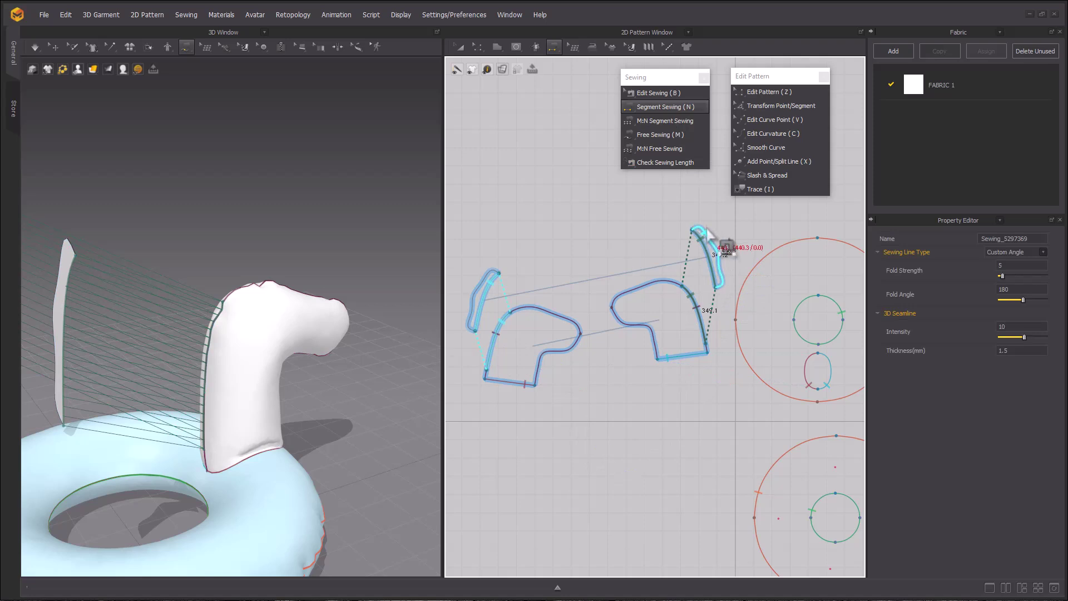
Step: Sew the wavy outer edges of the two mirrored strips to each other
{"action": "left_click", "coordinate": [711, 245]}
{"action": "left_click", "coordinate": [491, 277]}
{"action": "left_click", "coordinate": [490, 276]}
{"action": "middle_click_drag", "start_coordinate": [190, 338], "coordinate": [233, 340]}
{"action": "scroll", "coordinate": [234, 340], "scroll_direction": "down", "scroll_amount": 1}
{"action": "key", "text": "m"}
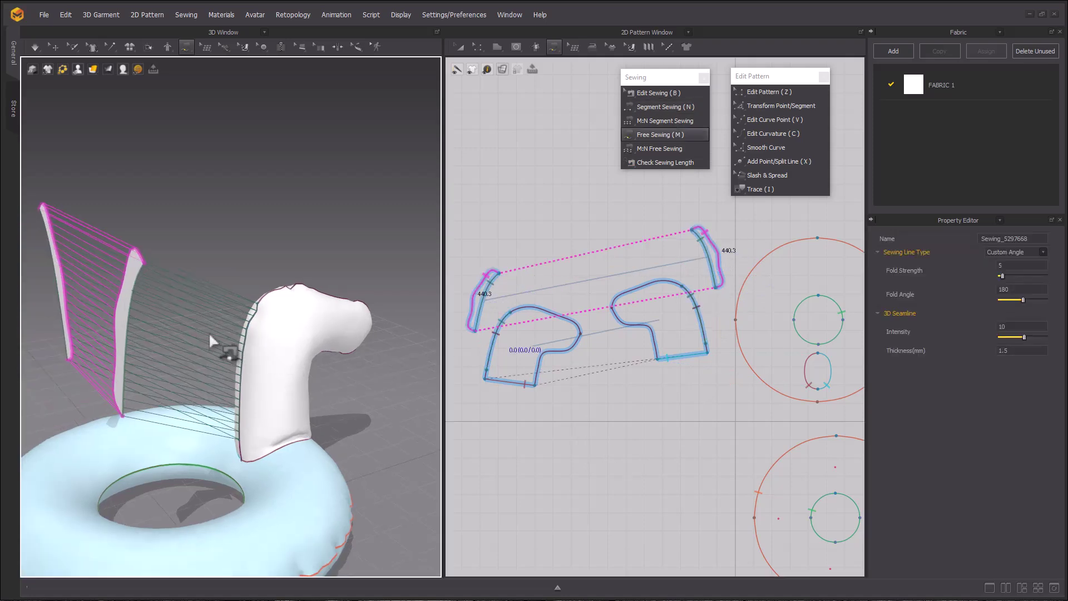
Step: Select both strips in the 3D view and set their pressure to 70
{"action": "key", "text": "shift+n"}
{"action": "left_click", "coordinate": [127, 323]}
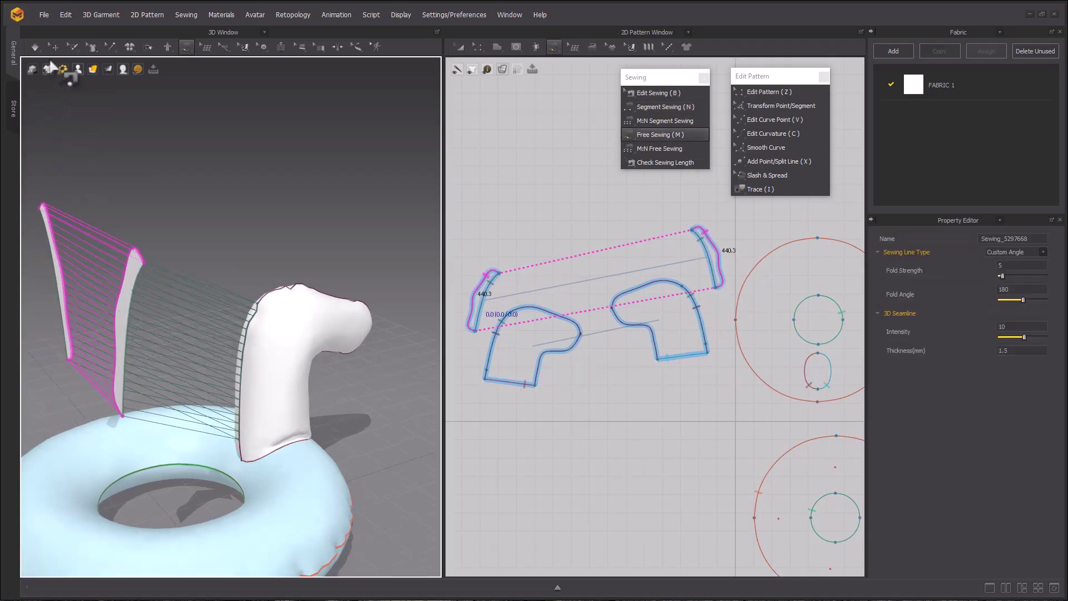
{"action": "left_click", "coordinate": [54, 47]}
{"action": "left_click", "coordinate": [51, 230]}
{"action": "left_click", "coordinate": [127, 305], "text": "shift"}
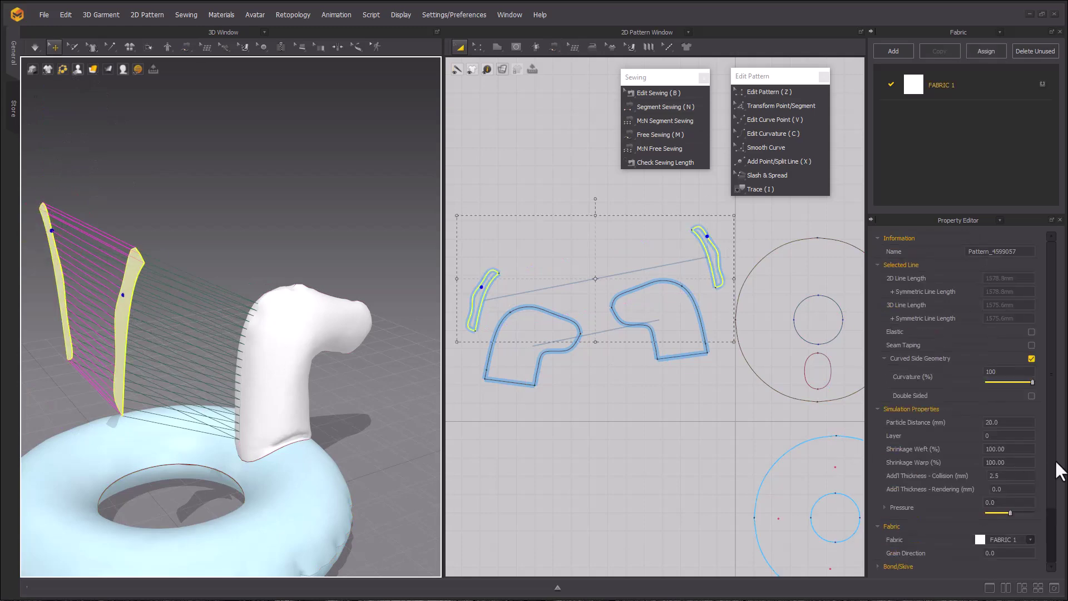
{"action": "left_click_drag", "start_coordinate": [1011, 512], "coordinate": [1055, 512]}
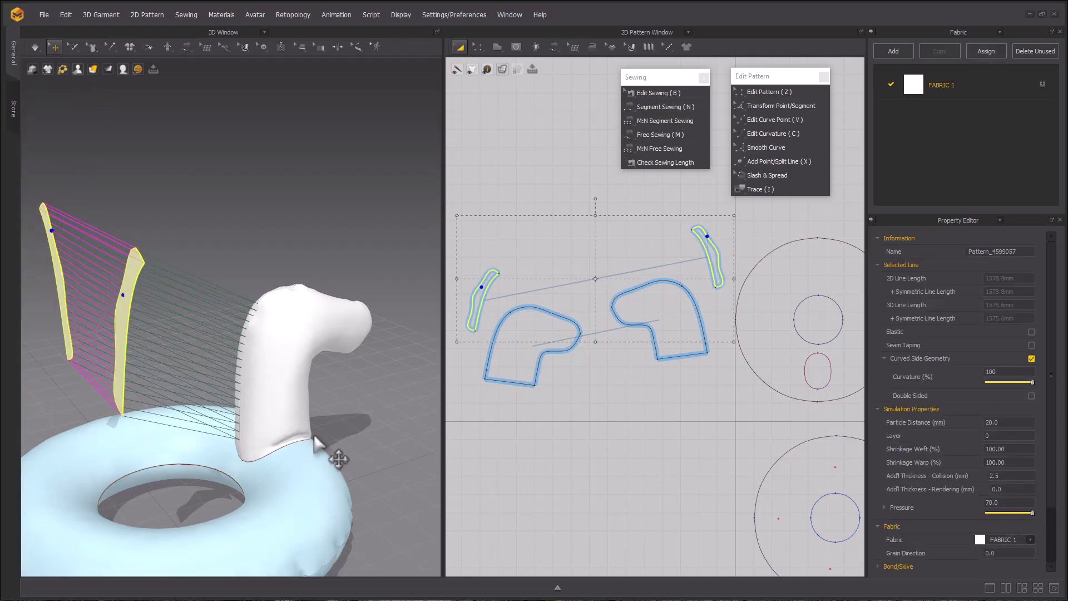
Step: Simulate the garment and pull the inflating strip upward along the back of the neck
{"action": "key", "text": "space"}
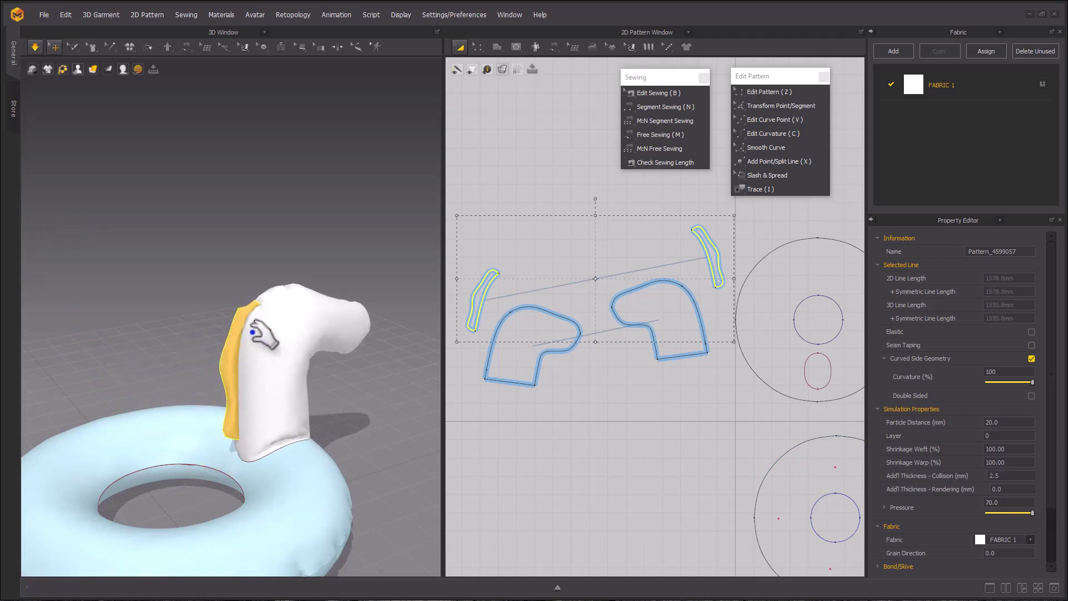
{"action": "left_click_drag", "start_coordinate": [242, 332], "coordinate": [275, 178]}
{"action": "mouse_move", "coordinate": [312, 359]}
{"action": "right_mouse_down"}
{"action": "mouse_move", "coordinate": [466, 346]}
{"action": "mouse_move", "coordinate": [322, 353]}
{"action": "right_mouse_up"}
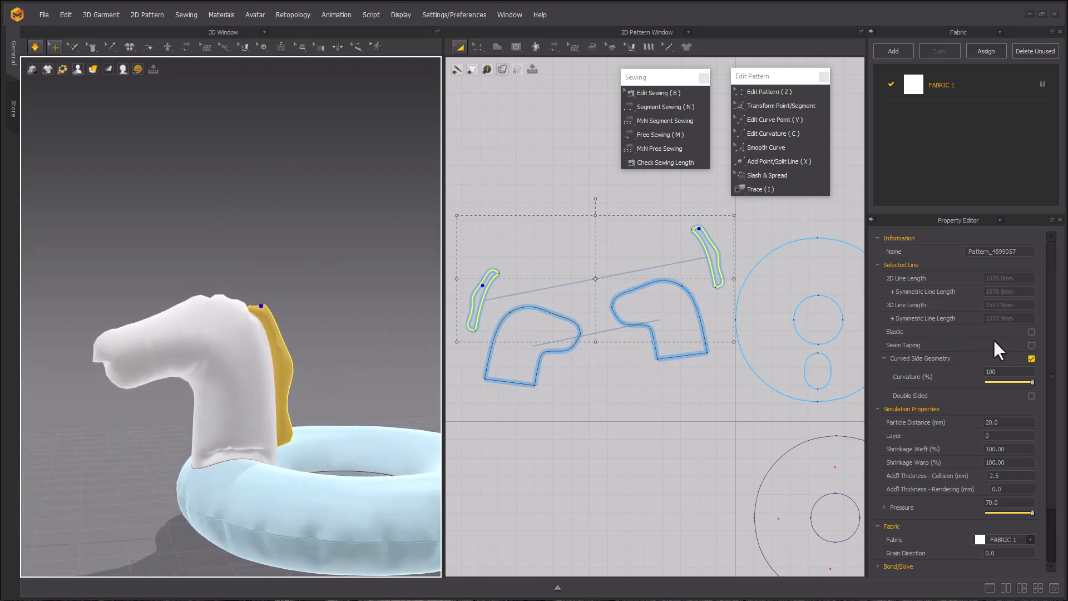
Step: Set both strips' particle distance to 10 mm and resimulate, tugging the strip and the snout to settle them
{"action": "double_click", "coordinate": [1012, 418]}
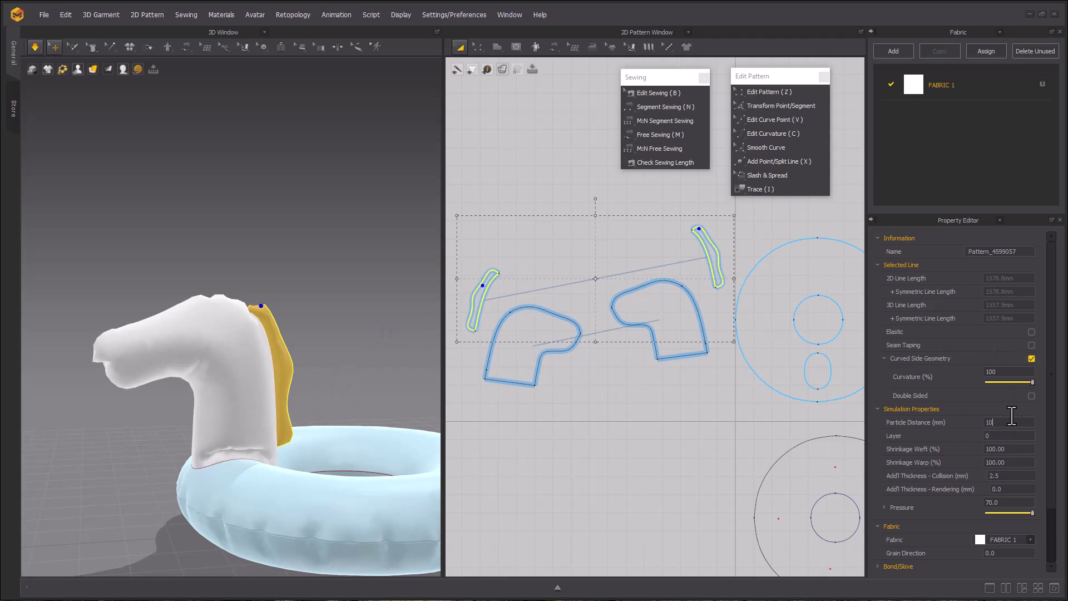
{"action": "key", "text": "space"}
{"action": "left_click_drag", "start_coordinate": [249, 304], "coordinate": [281, 204]}
{"action": "left_click_drag", "start_coordinate": [106, 361], "coordinate": [116, 447]}
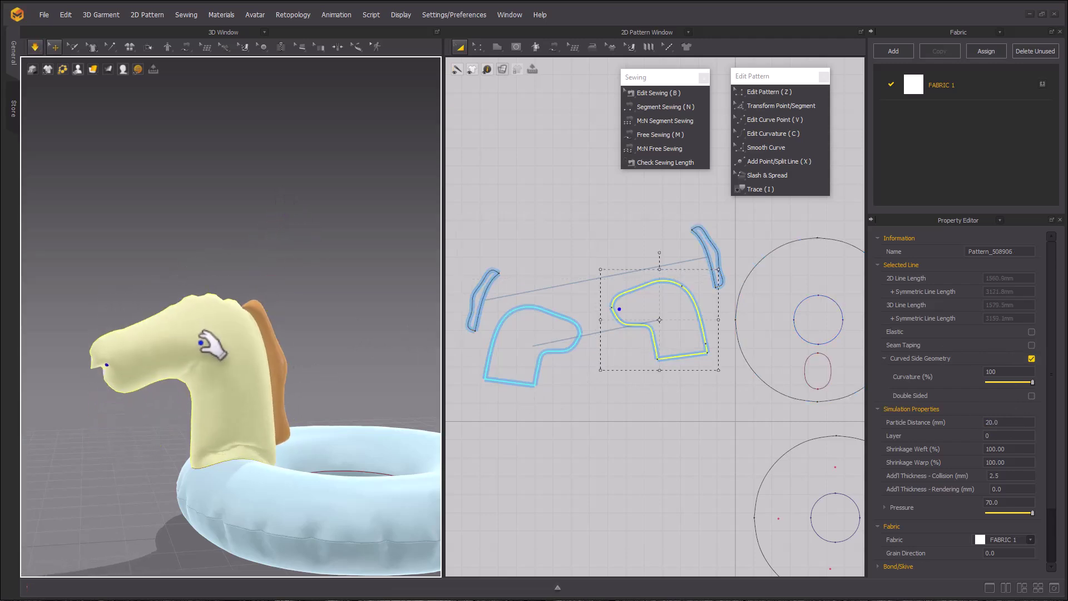
Step: Select both neck and head patterns and set their particle distance to 10 mm
{"action": "right_click_drag", "start_coordinate": [220, 342], "coordinate": [378, 305]}
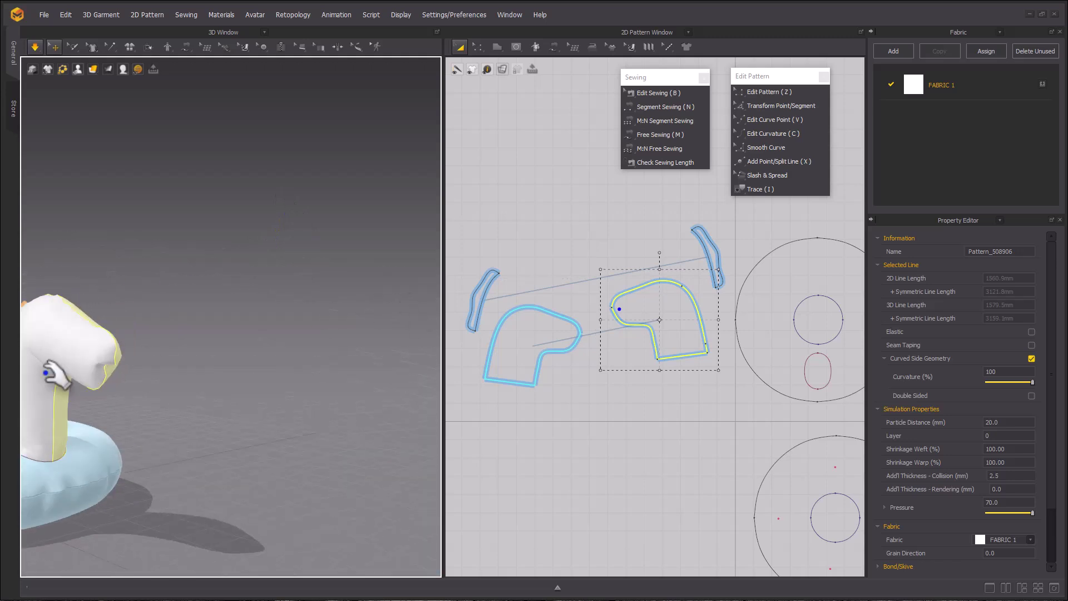
{"action": "right_click_drag", "start_coordinate": [174, 357], "coordinate": [268, 349]}
{"action": "left_click", "coordinate": [178, 332]}
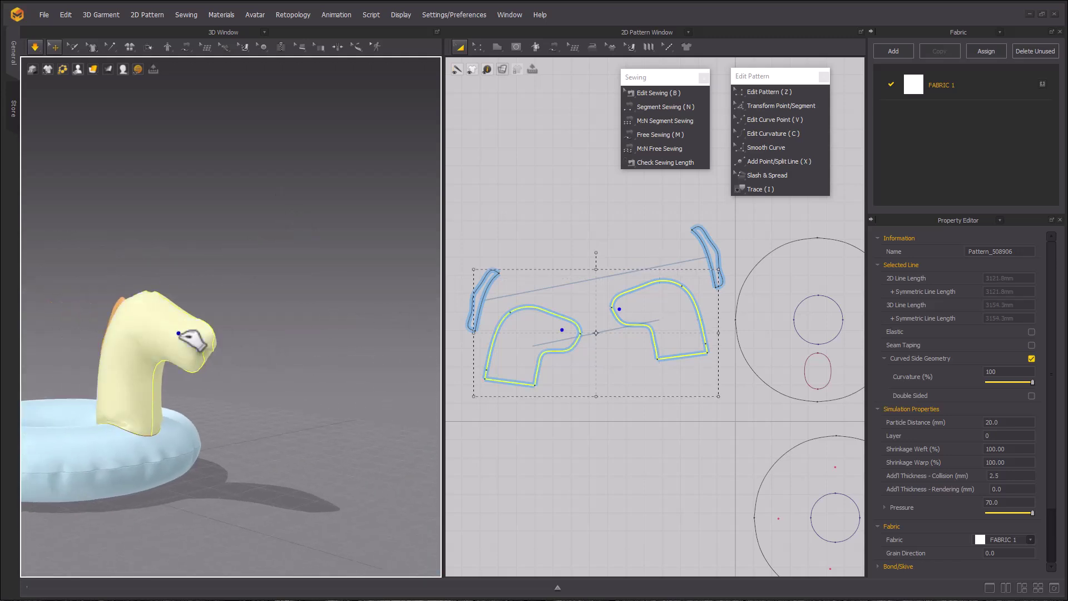
{"action": "left_click", "coordinate": [1010, 416]}
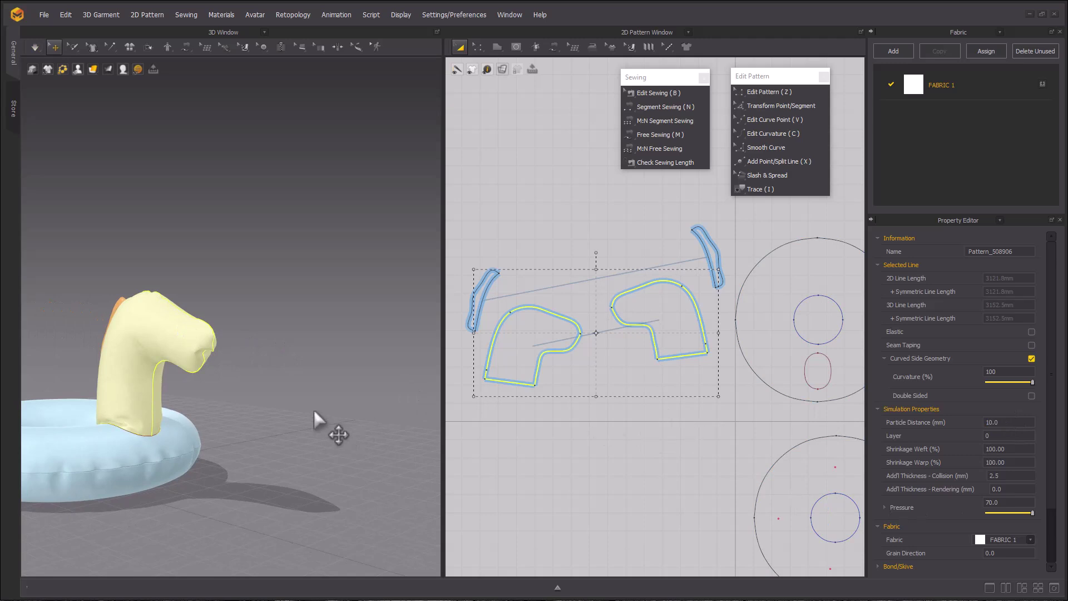
Step: Simulate the finer mesh and tug the head back upright so the neck and mane settle
{"action": "key", "text": "space"}
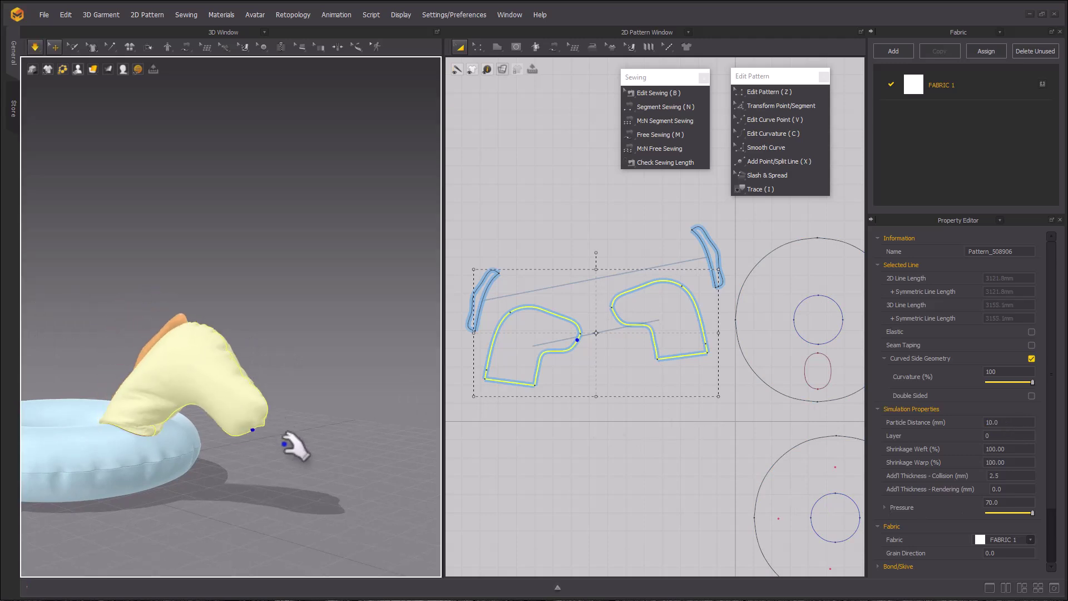
{"action": "right_click_drag", "start_coordinate": [291, 441], "coordinate": [305, 400]}
{"action": "left_click_drag", "start_coordinate": [216, 397], "coordinate": [311, 276]}
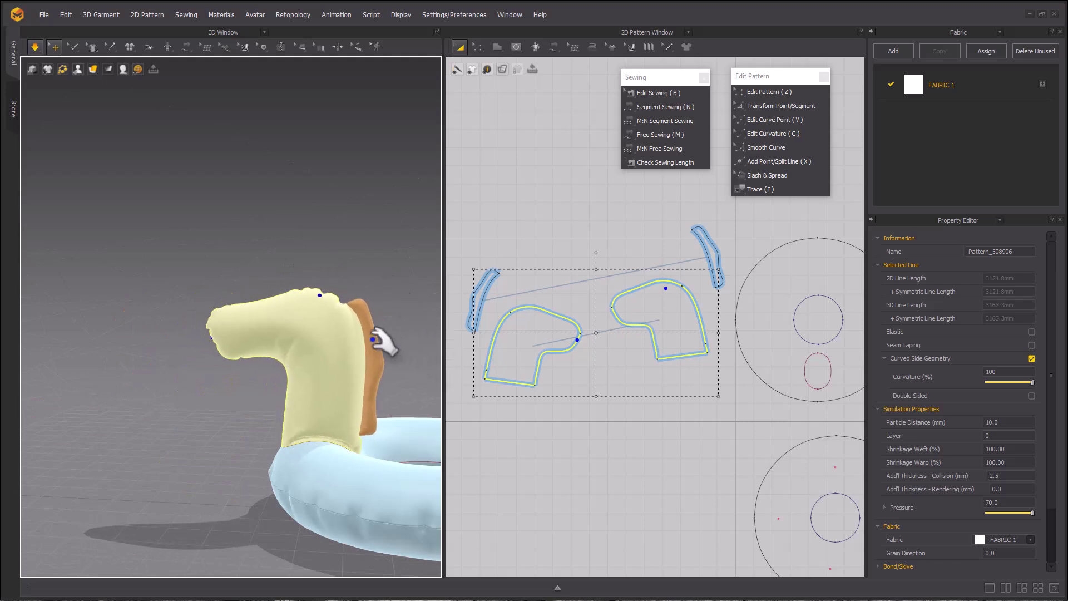
{"action": "right_click_drag", "start_coordinate": [234, 351], "coordinate": [259, 386]}
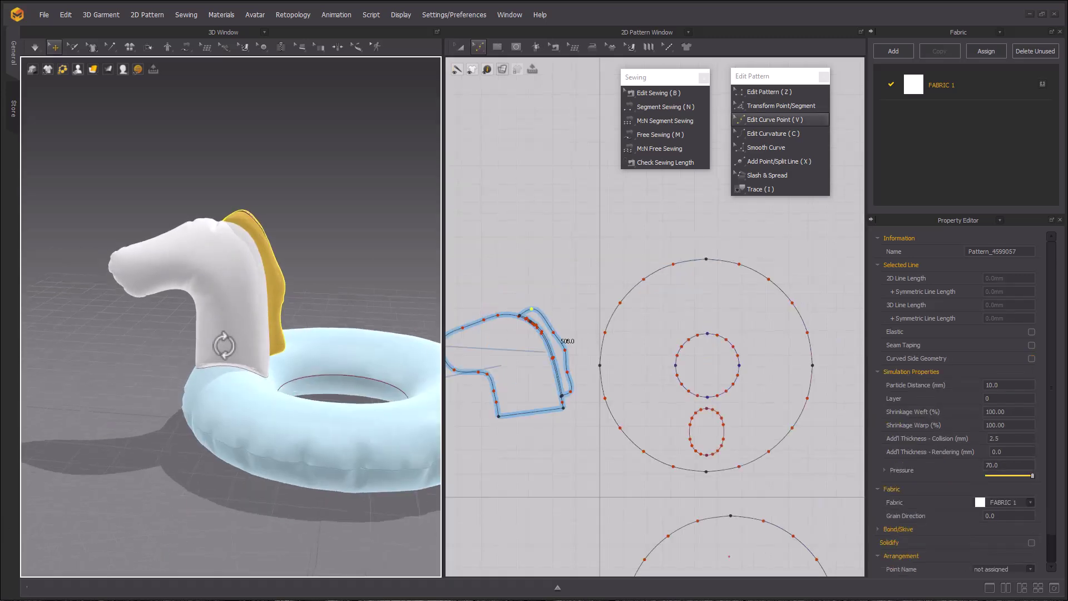
Step: Examine the inflated head and mane from both sides of the ring float
{"action": "right_click_drag", "start_coordinate": [222, 338], "coordinate": [222, 347]}
{"action": "right_click_drag", "start_coordinate": [258, 288], "coordinate": [332, 356]}
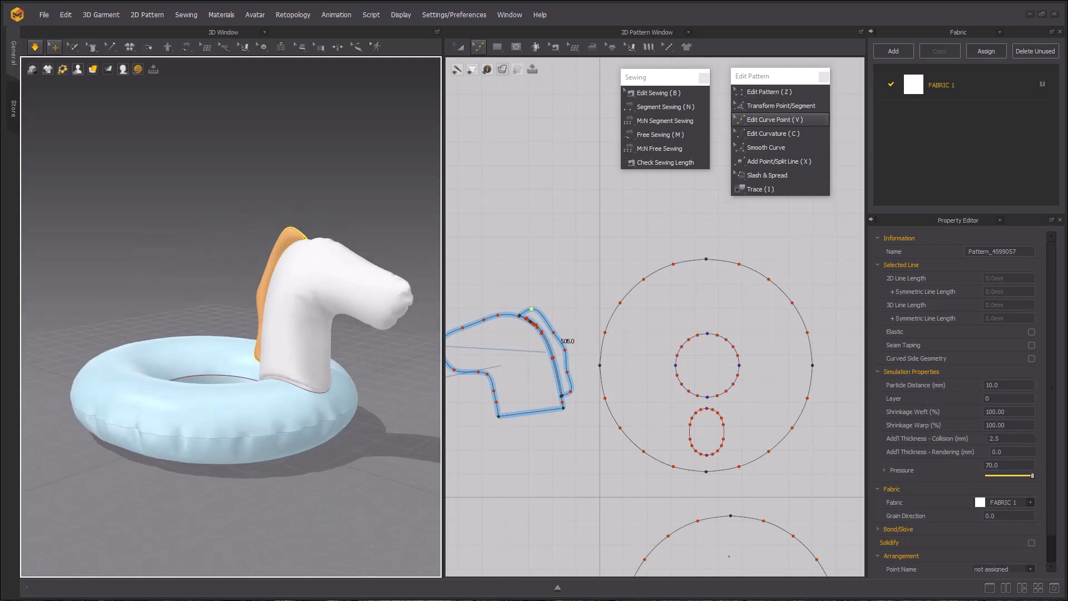
{"action": "mouse_move", "coordinate": [88, 322]}
{"action": "right_mouse_down"}
{"action": "mouse_move", "coordinate": [100, 310]}
{"action": "mouse_move", "coordinate": [91, 305]}
{"action": "right_mouse_up"}
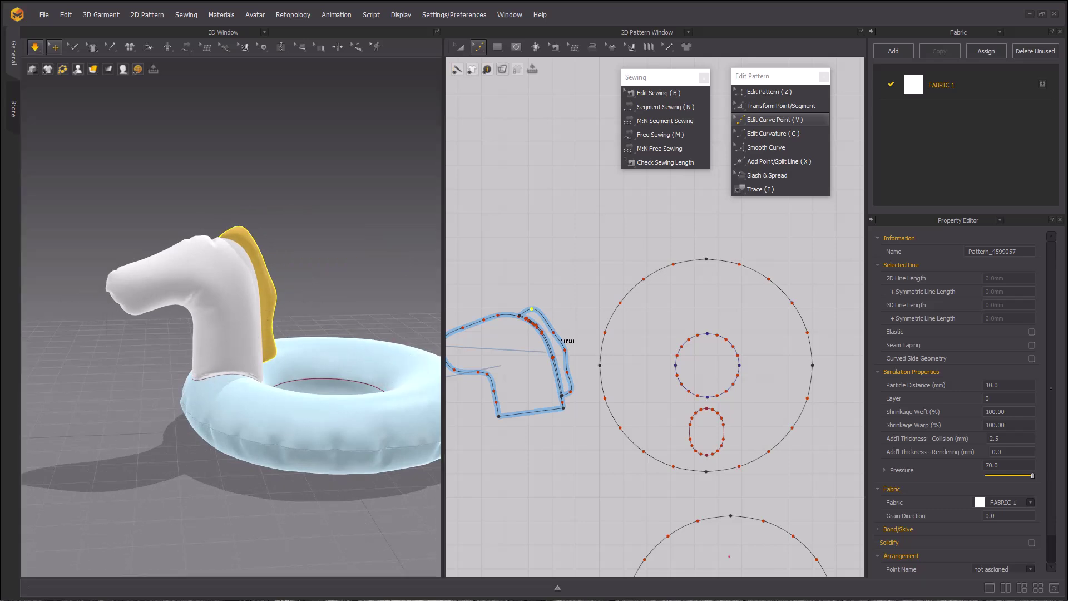
{"action": "right_click_drag", "start_coordinate": [177, 371], "coordinate": [219, 403]}
{"action": "scroll", "coordinate": [220, 404], "scroll_direction": "up", "scroll_amount": 5}
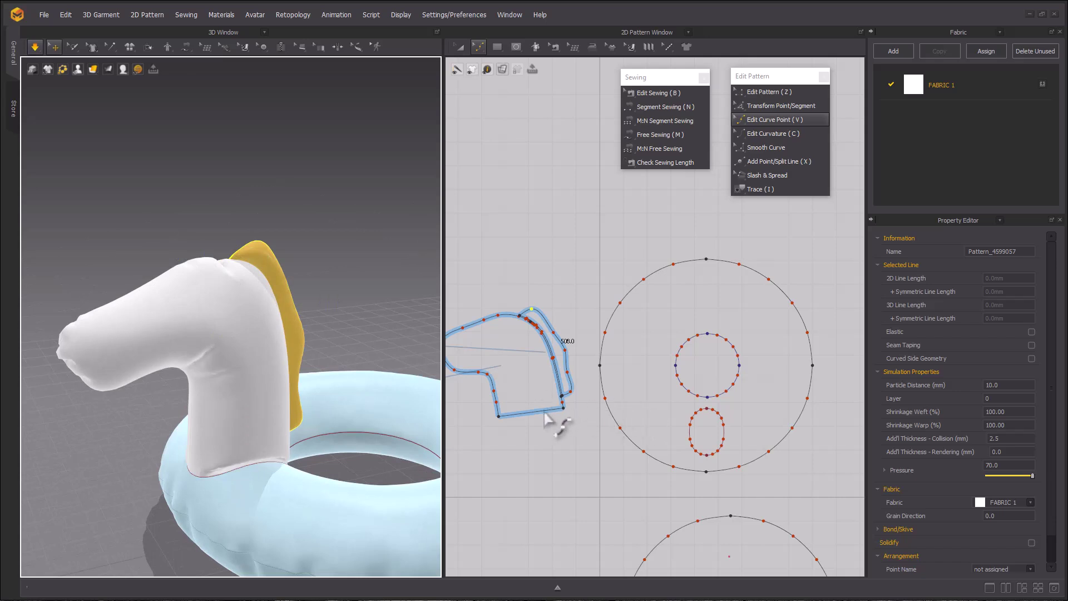
Step: Draw an internal circle about 98 mm in circumference inside the head pattern, just in front of the mane's upper end
{"action": "scroll", "coordinate": [601, 410], "scroll_direction": "down", "scroll_amount": 2}
{"action": "scroll", "coordinate": [634, 309], "scroll_direction": "up", "scroll_amount": 6}
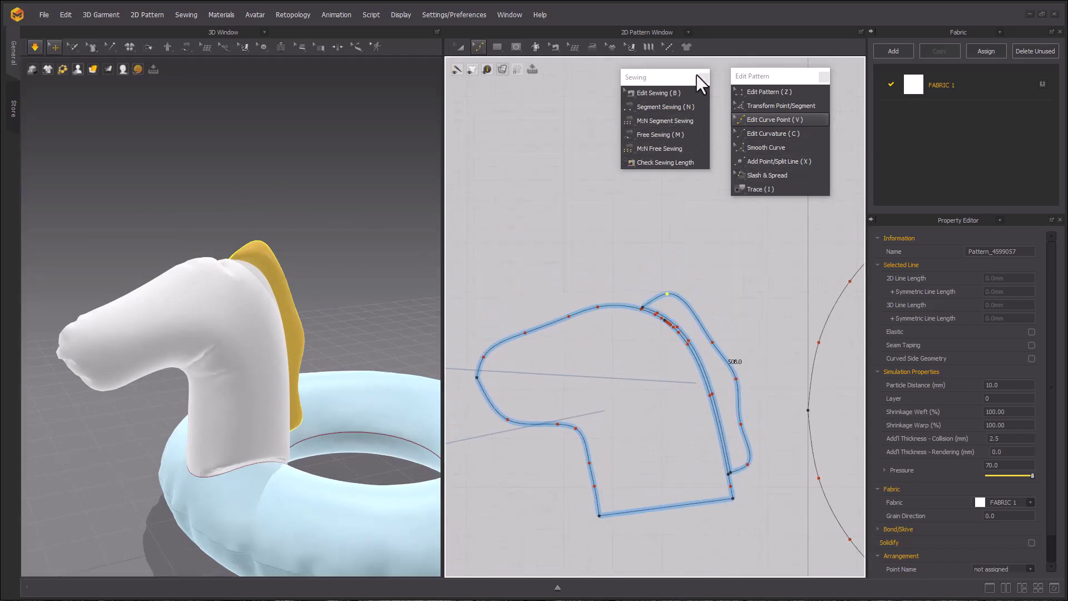
{"action": "left_click", "coordinate": [518, 46]}
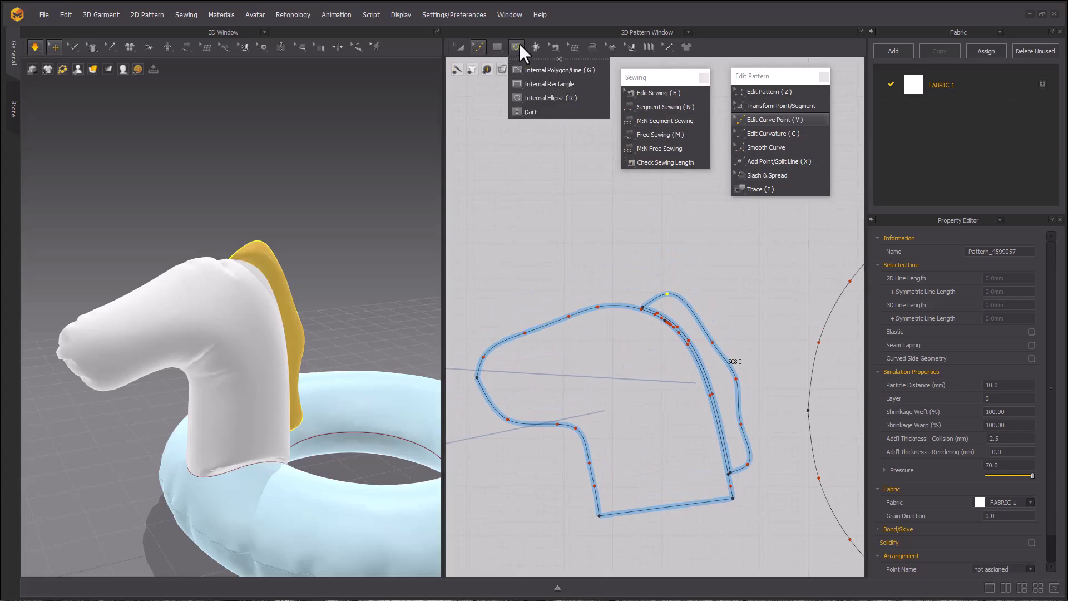
{"action": "left_click", "coordinate": [536, 97]}
{"action": "scroll", "coordinate": [636, 320], "scroll_direction": "up", "scroll_amount": 3}
{"action": "scroll", "coordinate": [637, 318], "scroll_direction": "up", "scroll_amount": 1}
{"action": "left_click_drag", "start_coordinate": [591, 305], "coordinate": [626, 345]}
Step: Move the internal circle slightly down and toward the neck, checking its placement on the 3D head
{"action": "right_click_drag", "start_coordinate": [280, 356], "coordinate": [272, 401]}
{"action": "key", "text": "a"}
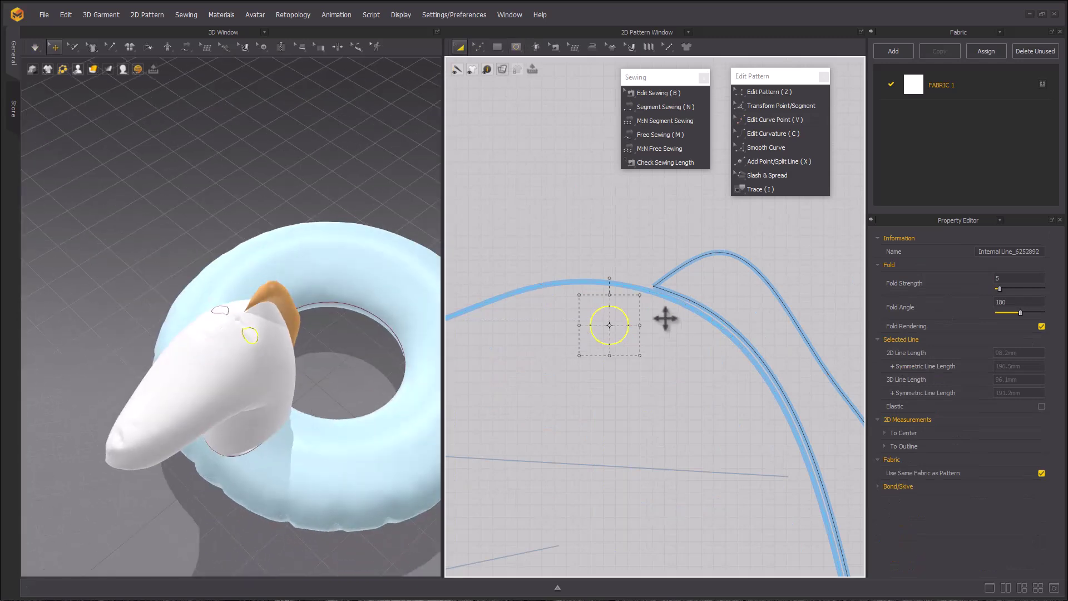
{"action": "left_click_drag", "start_coordinate": [627, 335], "coordinate": [635, 347]}
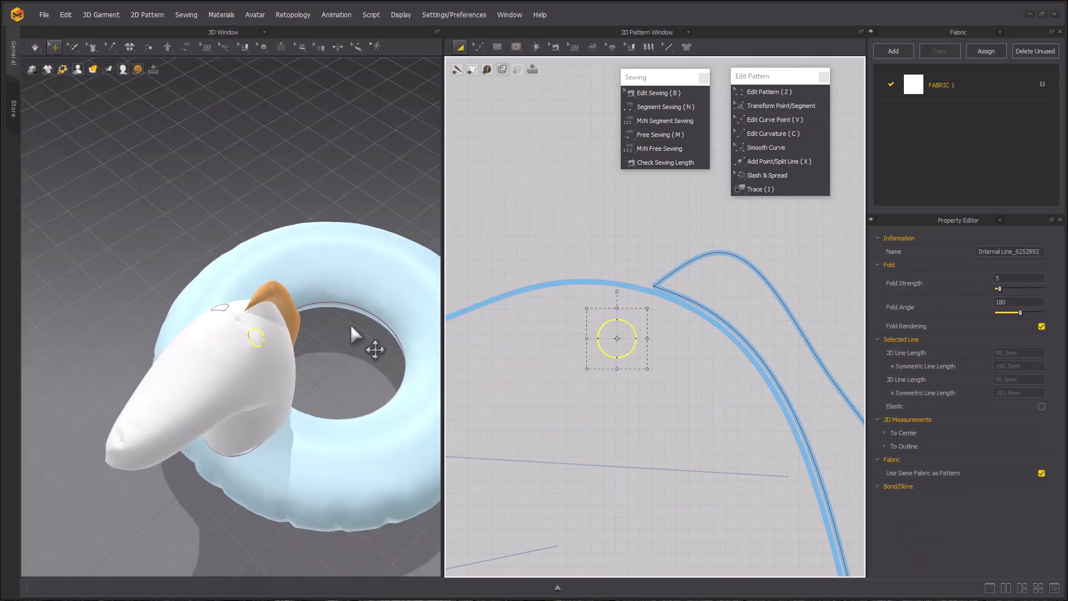
{"action": "left_click", "coordinate": [596, 266]}
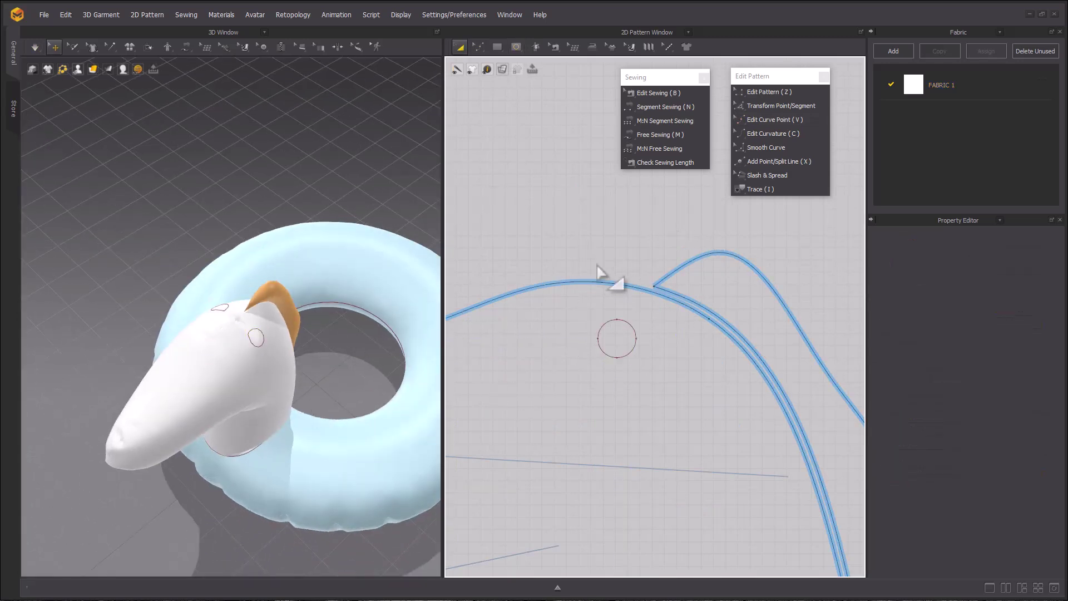
Step: Check the internal circle's total line length
{"action": "key", "text": "z"}
{"action": "left_click", "coordinate": [632, 331]}
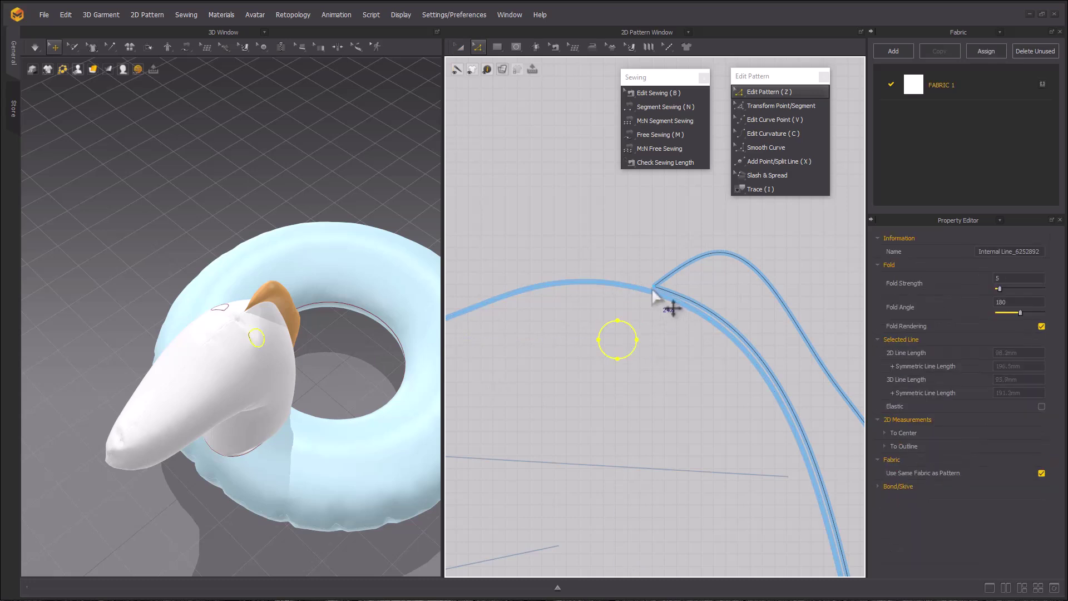
{"action": "left_click", "coordinate": [555, 237]}
Step: Draw a narrow triangular ear pattern above the head pattern, with long sides about 137 mm
{"action": "scroll", "coordinate": [557, 290], "scroll_direction": "down", "scroll_amount": 3}
{"action": "middle_click_drag", "start_coordinate": [557, 296], "coordinate": [629, 291]}
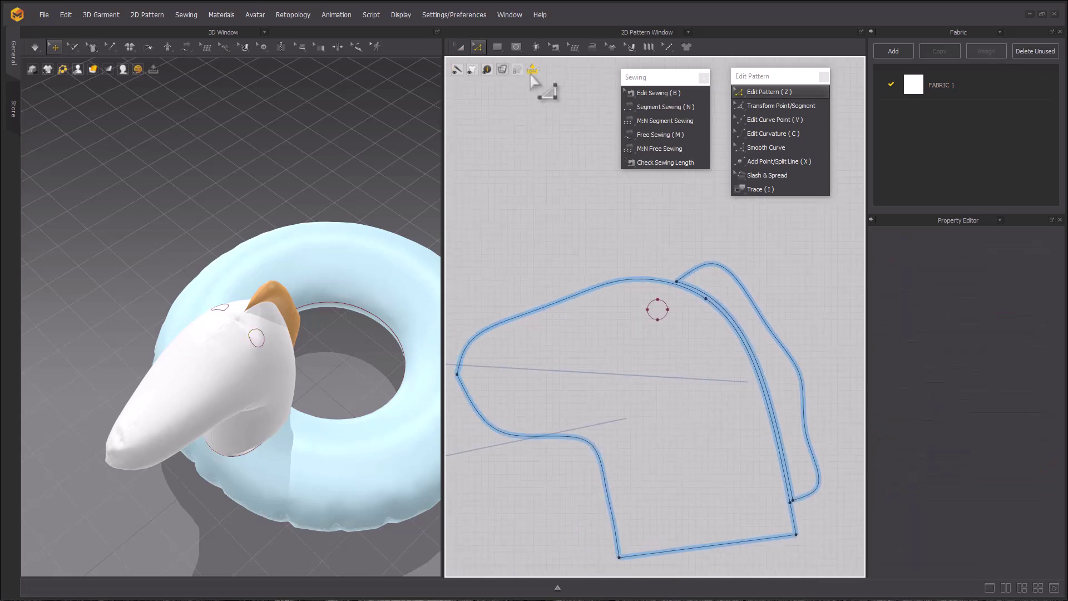
{"action": "left_click", "coordinate": [496, 51]}
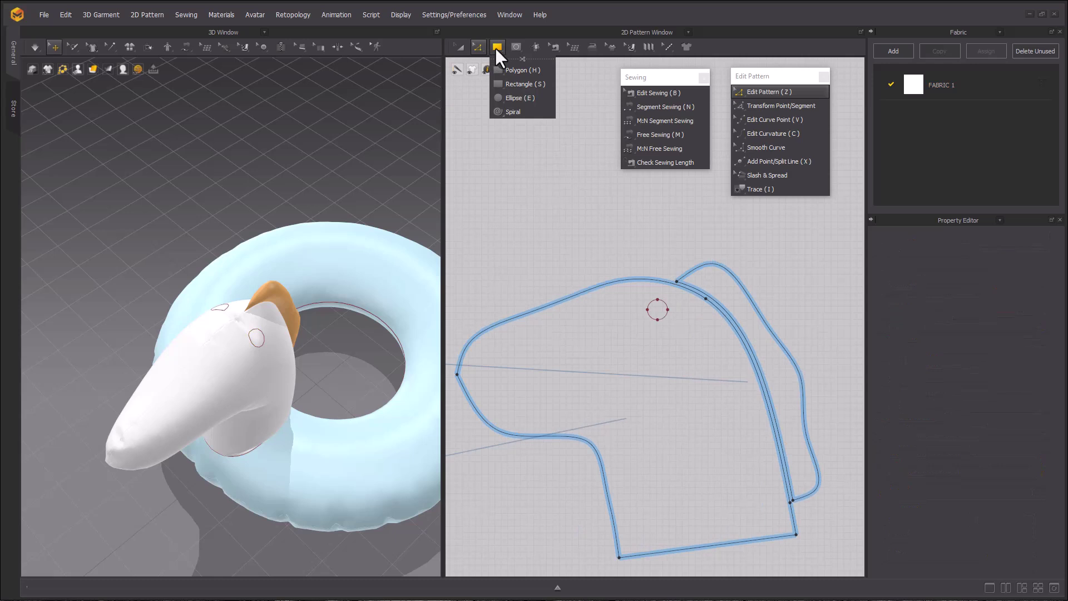
{"action": "left_click", "coordinate": [544, 175]}
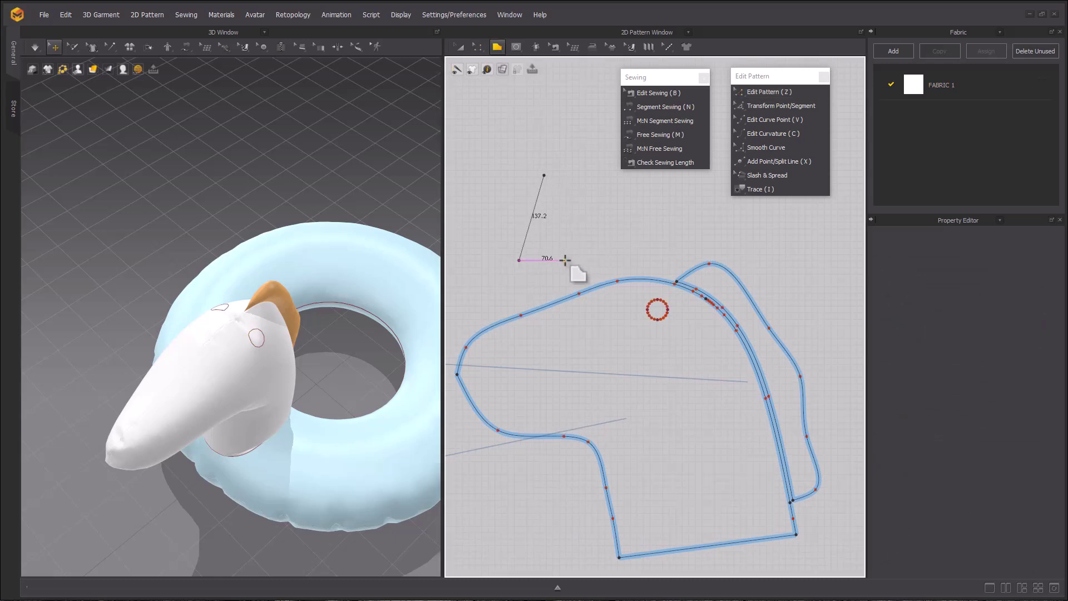
{"action": "left_click", "coordinate": [575, 260]}
{"action": "left_click", "coordinate": [544, 176]}
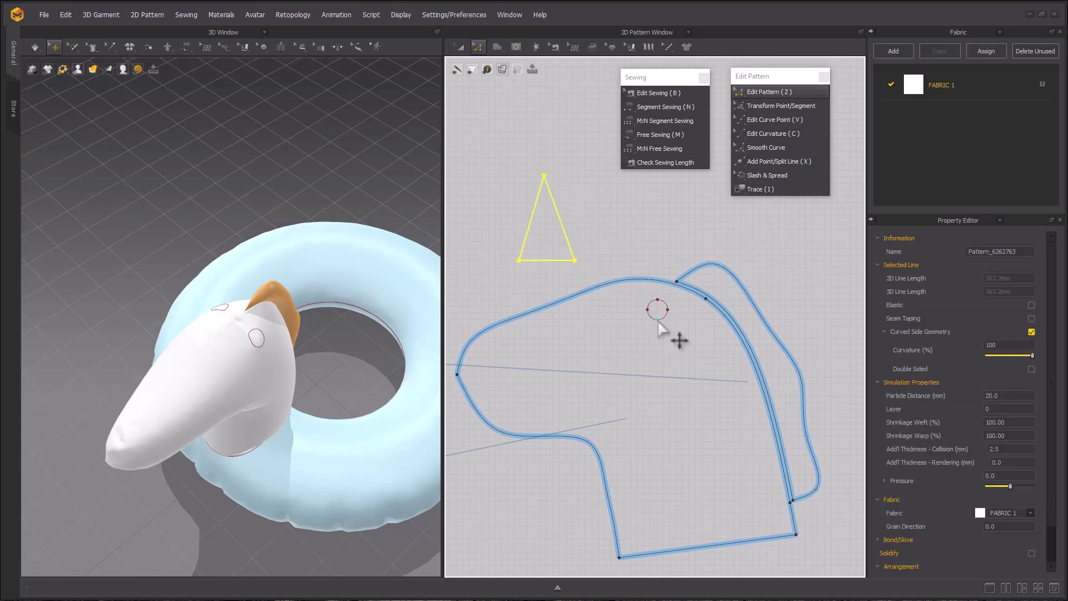
Step: Compare the internal circle's segment lengths with the base edge of the triangular ear pattern
{"action": "left_click", "coordinate": [652, 303]}
{"action": "scroll", "coordinate": [573, 245], "scroll_direction": "up", "scroll_amount": 3}
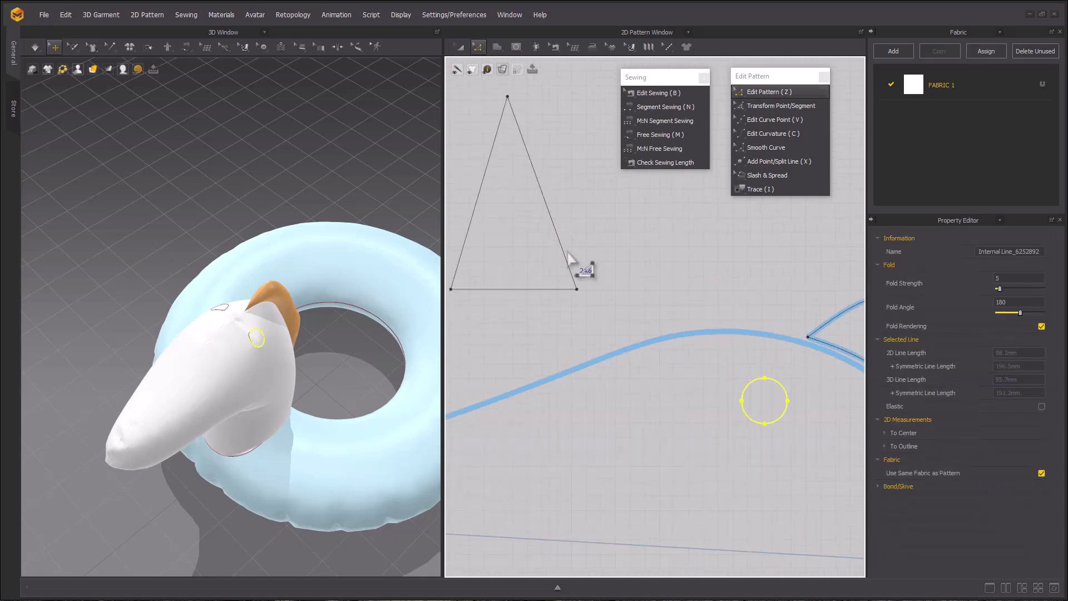
{"action": "left_click", "coordinate": [528, 288]}
{"action": "right_click", "coordinate": [524, 296]}
{"action": "left_click", "coordinate": [695, 320]}
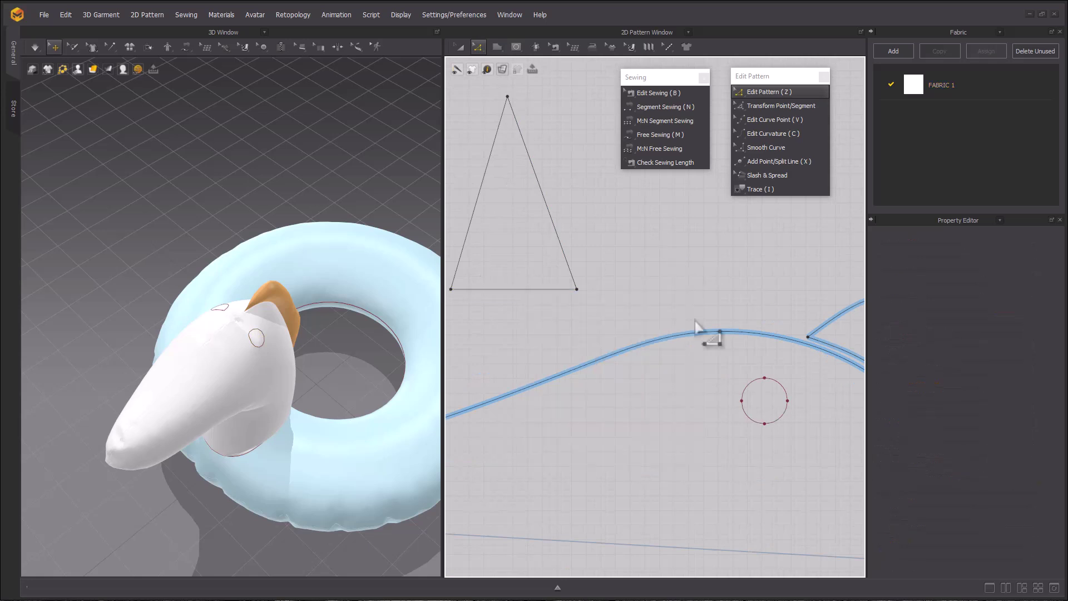
{"action": "left_click", "coordinate": [749, 388]}
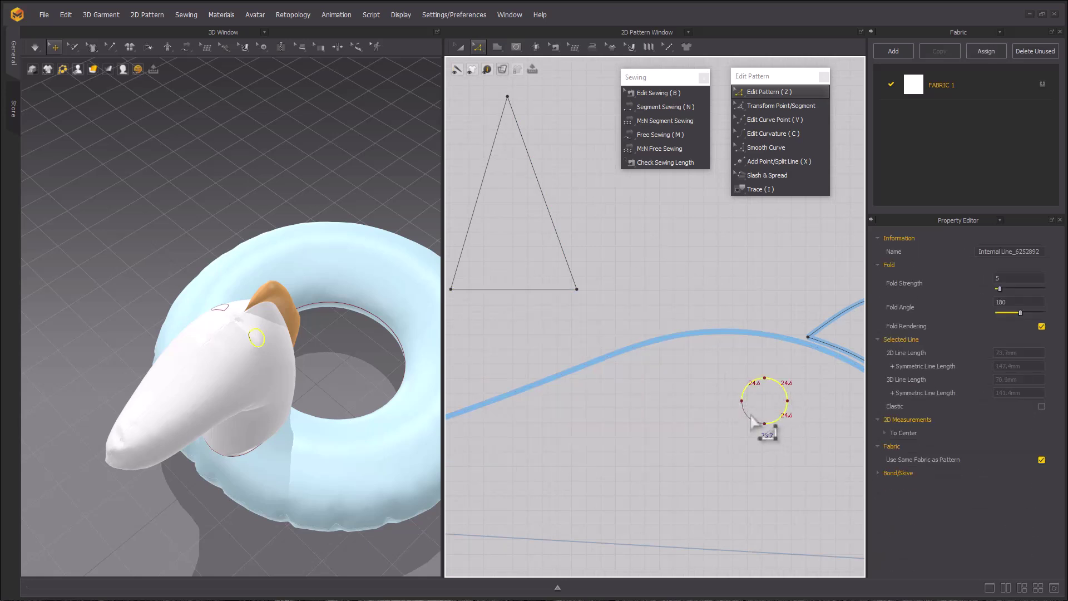
{"action": "left_click", "coordinate": [553, 303]}
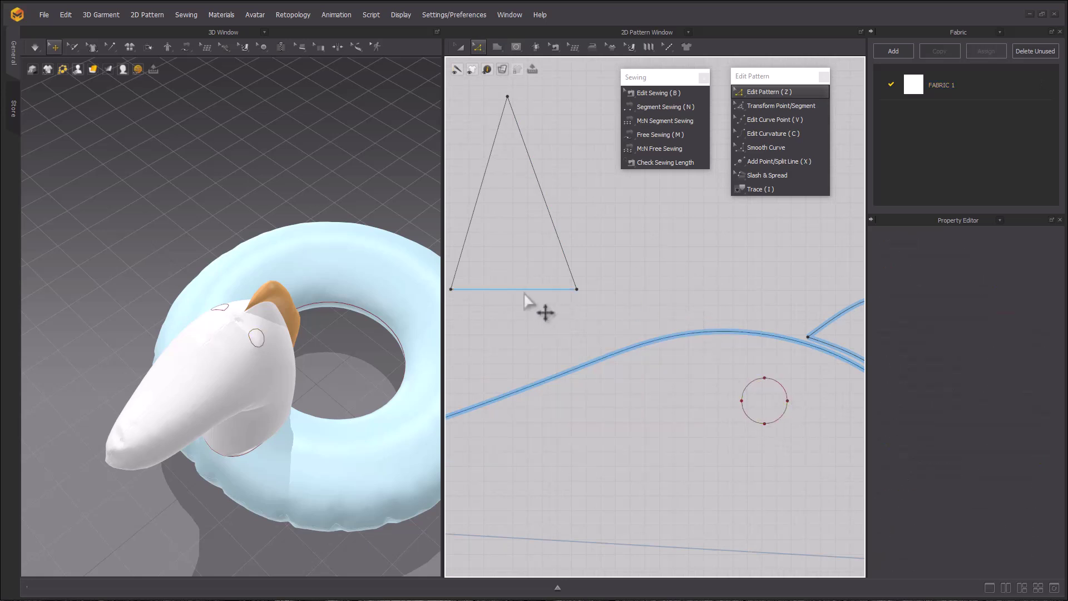
Step: Bow the ear triangle's base outward into a shallow curve about 91.5 mm long
{"action": "key", "text": "c"}
{"action": "left_click_drag", "start_coordinate": [519, 291], "coordinate": [516, 311]}
{"action": "key", "text": "z"}
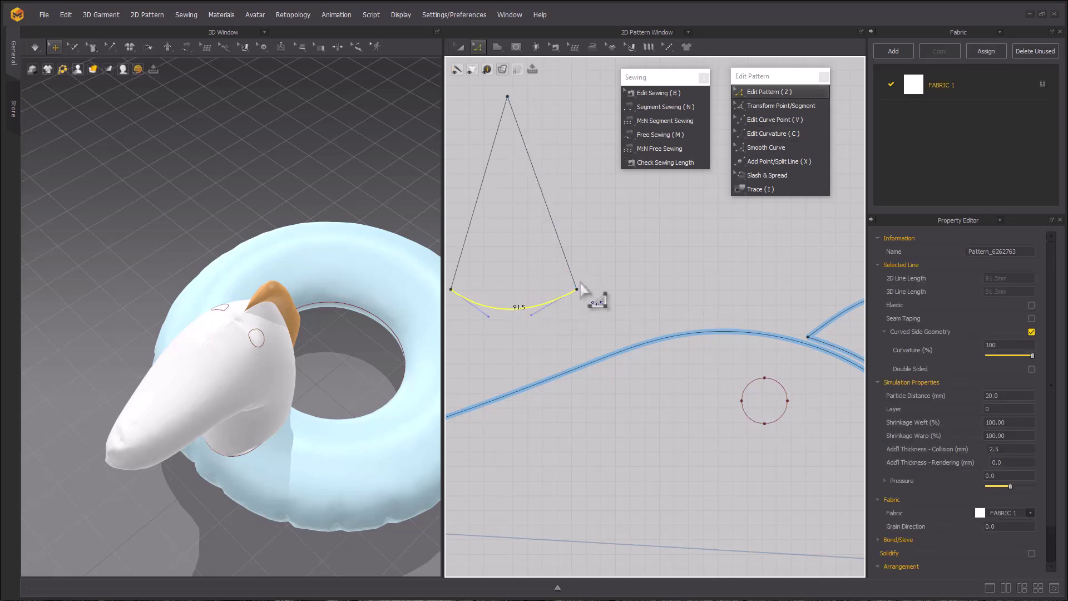
Step: Pull one base corner outward to widen the ear pattern, and add a curve point mid-base
{"action": "left_click_drag", "start_coordinate": [579, 289], "coordinate": [600, 290]}
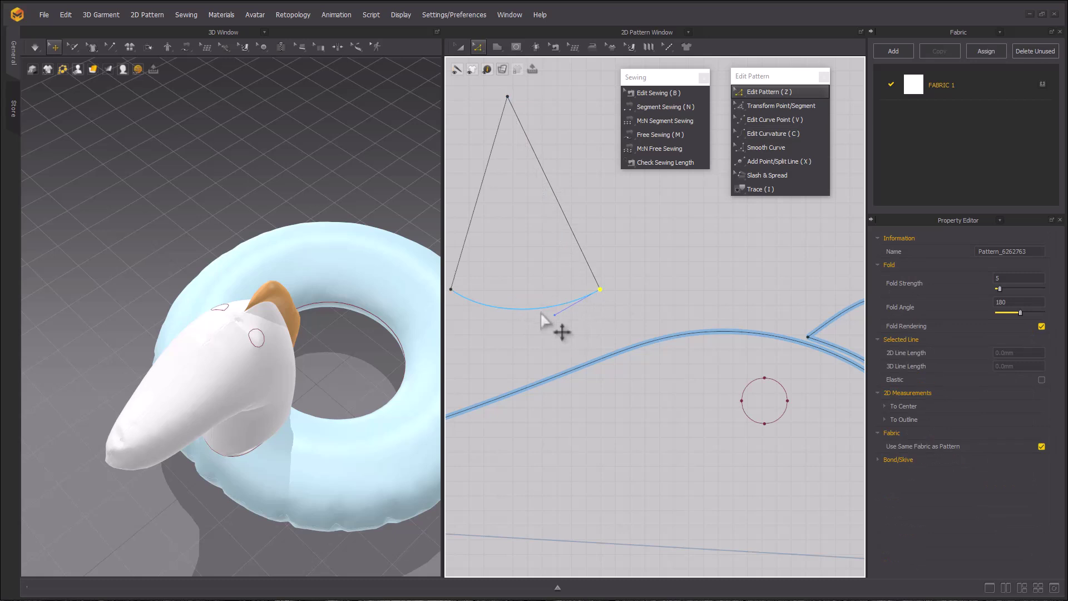
{"action": "key", "text": "v"}
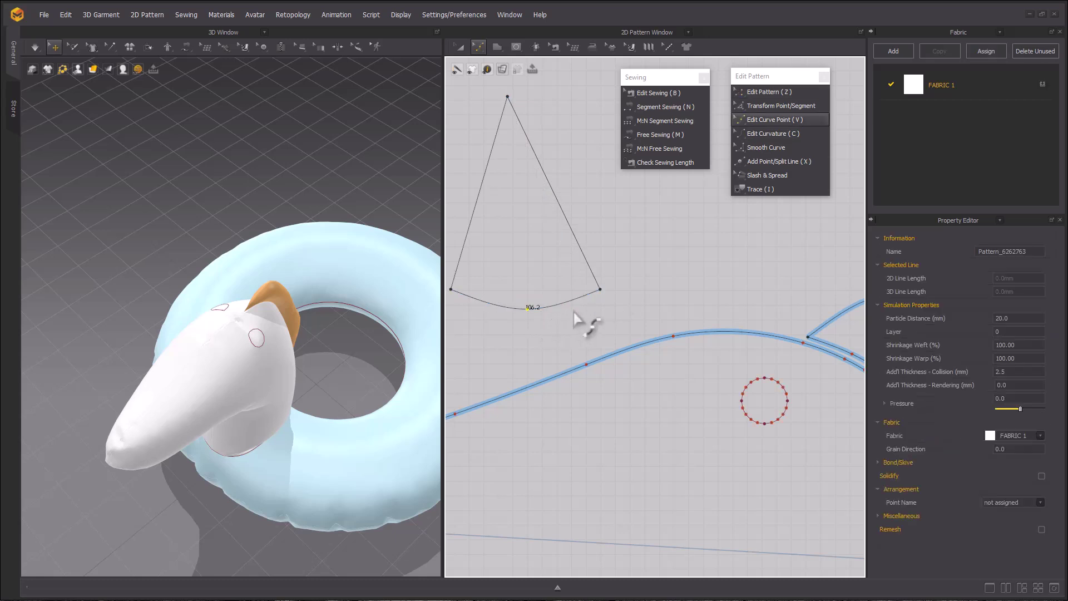
{"action": "key", "text": "z"}
Step: Change the ear's curved base length to 98.2 mm, applied in both directions
{"action": "left_click", "coordinate": [533, 308]}
{"action": "left_click", "coordinate": [533, 308]}
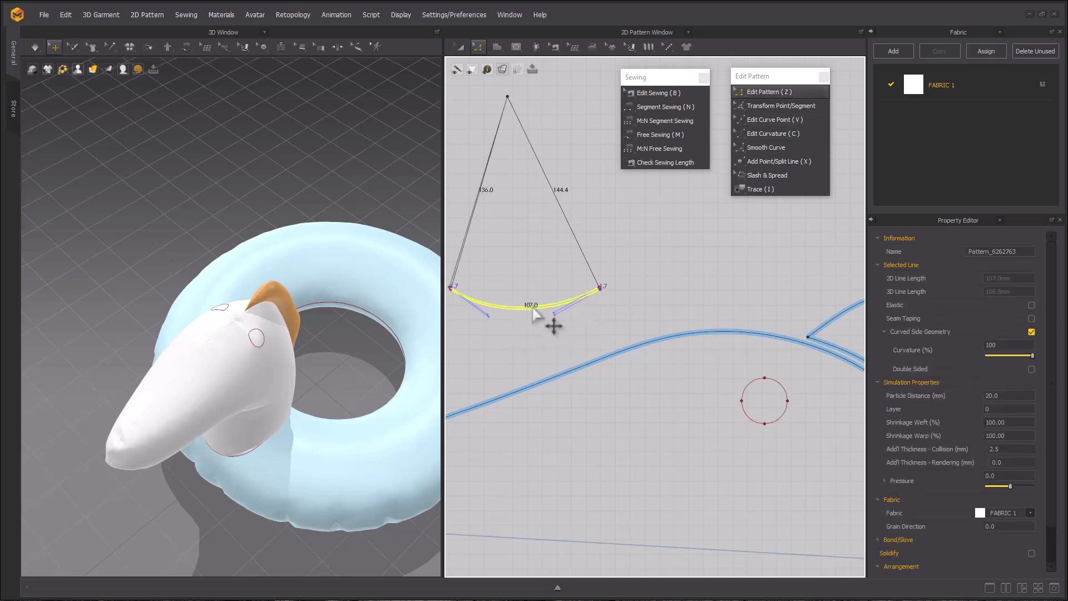
{"action": "right_click", "coordinate": [527, 312]}
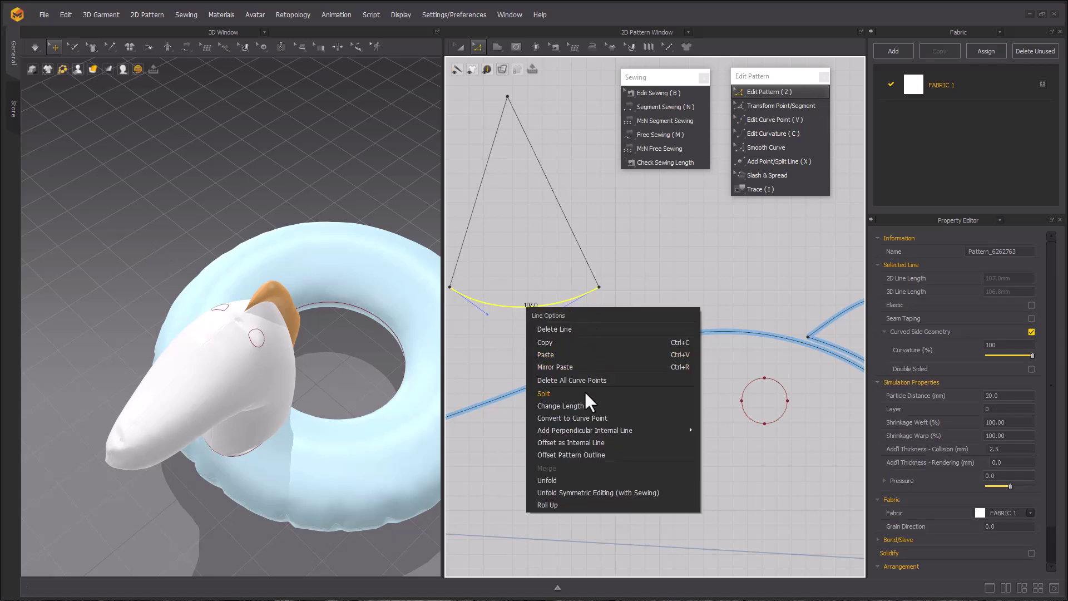
{"action": "left_click", "coordinate": [569, 401]}
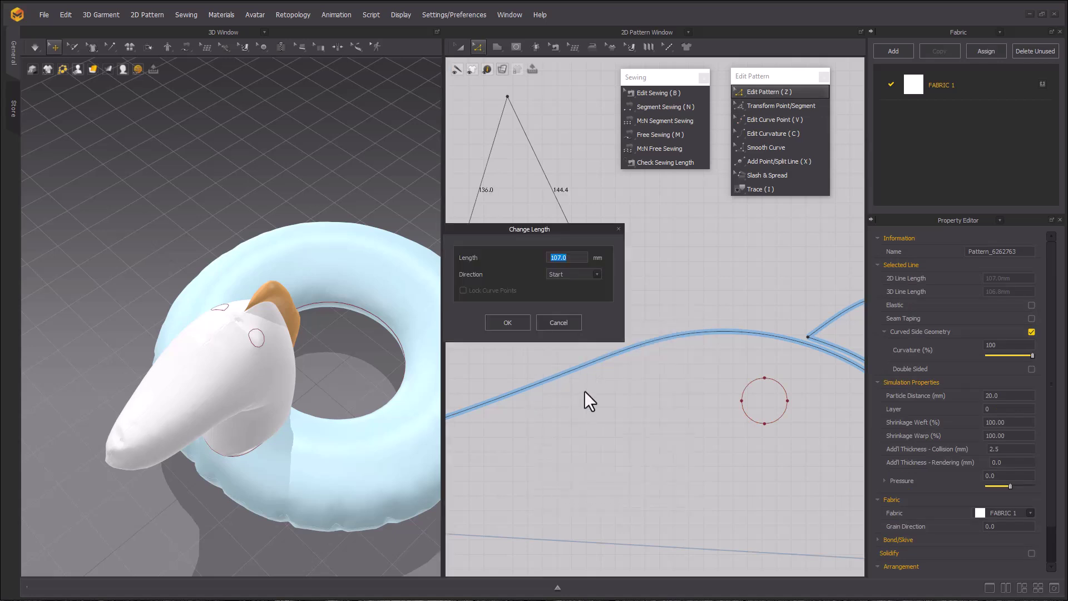
{"action": "type", "text": "98.2"}
{"action": "left_click", "coordinate": [596, 274]}
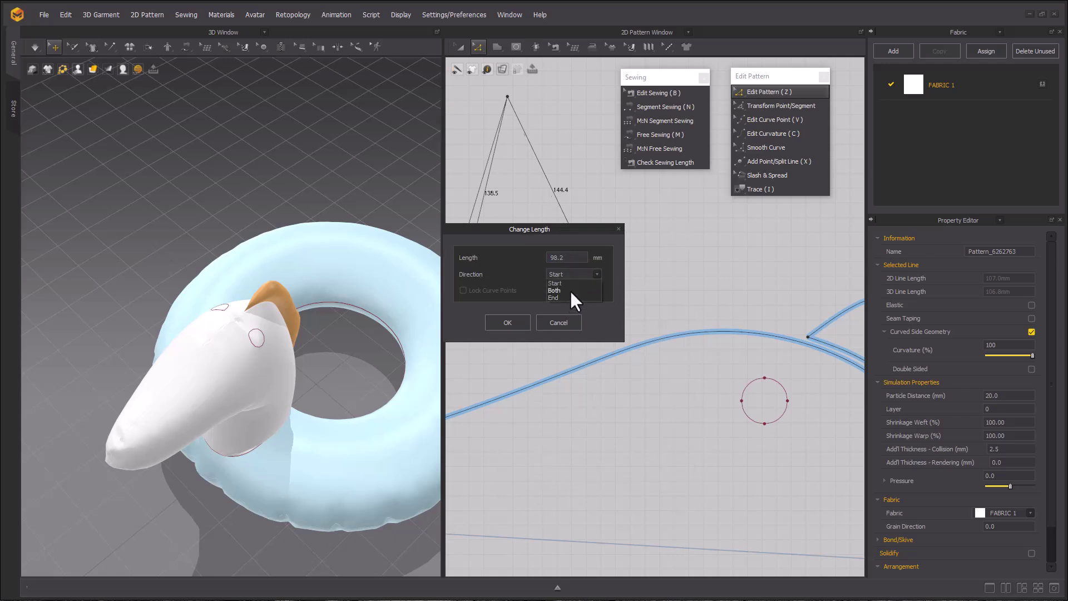
{"action": "left_click", "coordinate": [571, 296]}
{"action": "left_click_drag", "start_coordinate": [565, 228], "coordinate": [327, 207]}
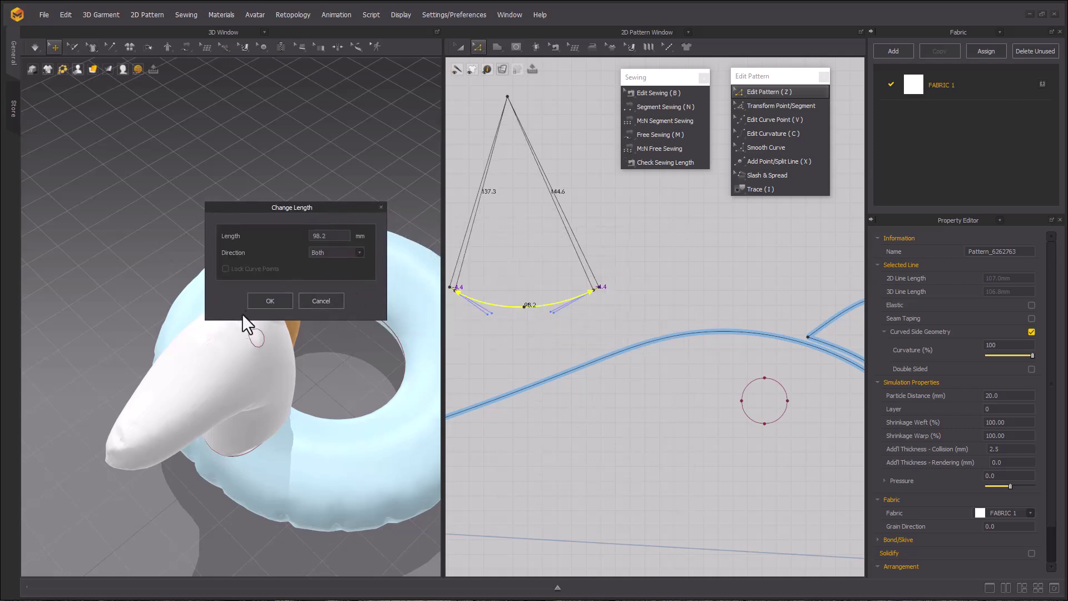
{"action": "left_click", "coordinate": [269, 301]}
Step: Shift the ear pattern's apex sideways to centre it over the curved base
{"action": "middle_click_drag", "start_coordinate": [560, 266], "coordinate": [580, 279]}
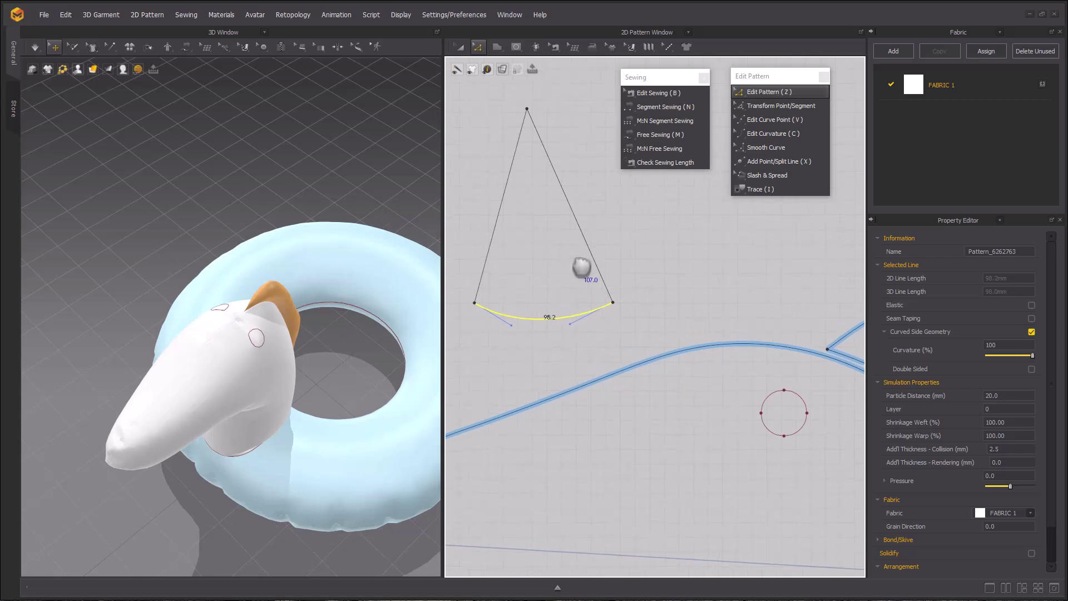
{"action": "left_click", "coordinate": [557, 332]}
{"action": "left_click_drag", "start_coordinate": [527, 108], "coordinate": [536, 109]}
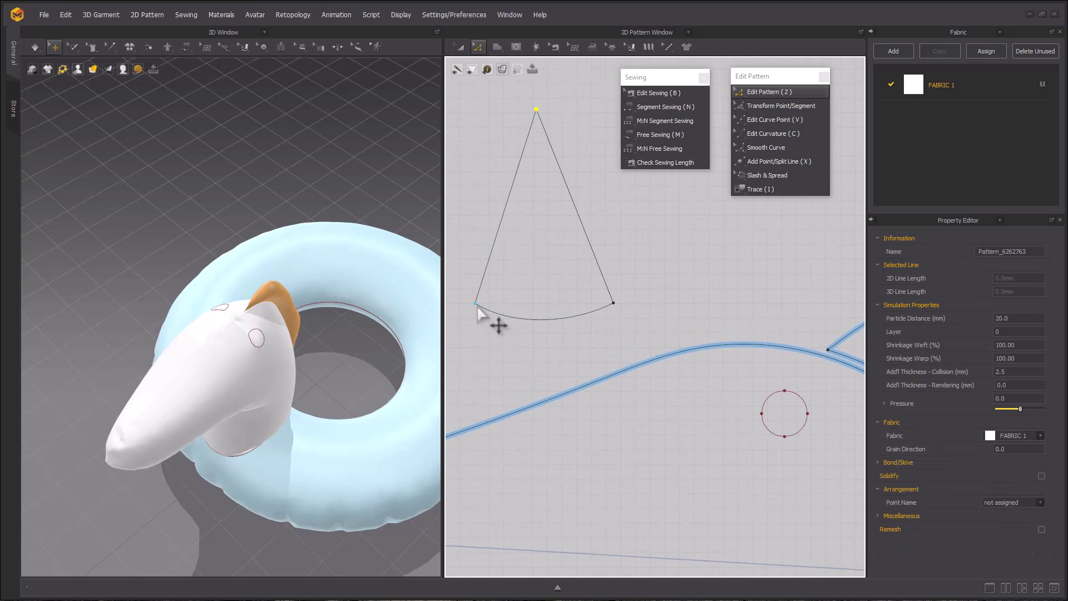
Step: Sew the ear pattern's two long sides together with Segment Sewing
{"action": "key", "text": "n"}
{"action": "left_click", "coordinate": [575, 206]}
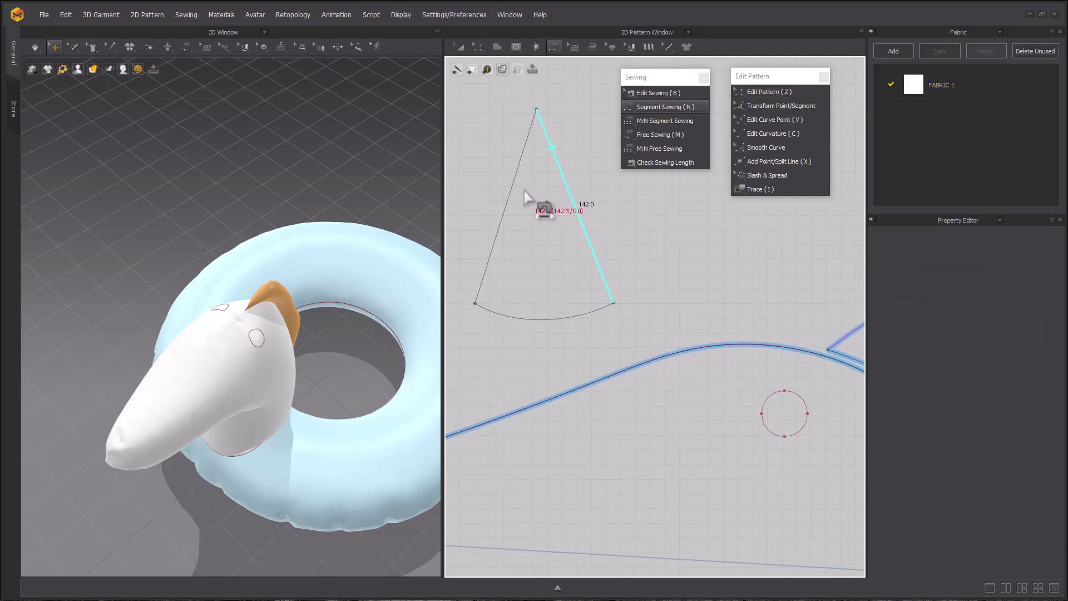
{"action": "left_click", "coordinate": [511, 197]}
Step: Sew the ear's full curved base around the head's internal circle with Free Sewing
{"action": "left_click", "coordinate": [530, 323]}
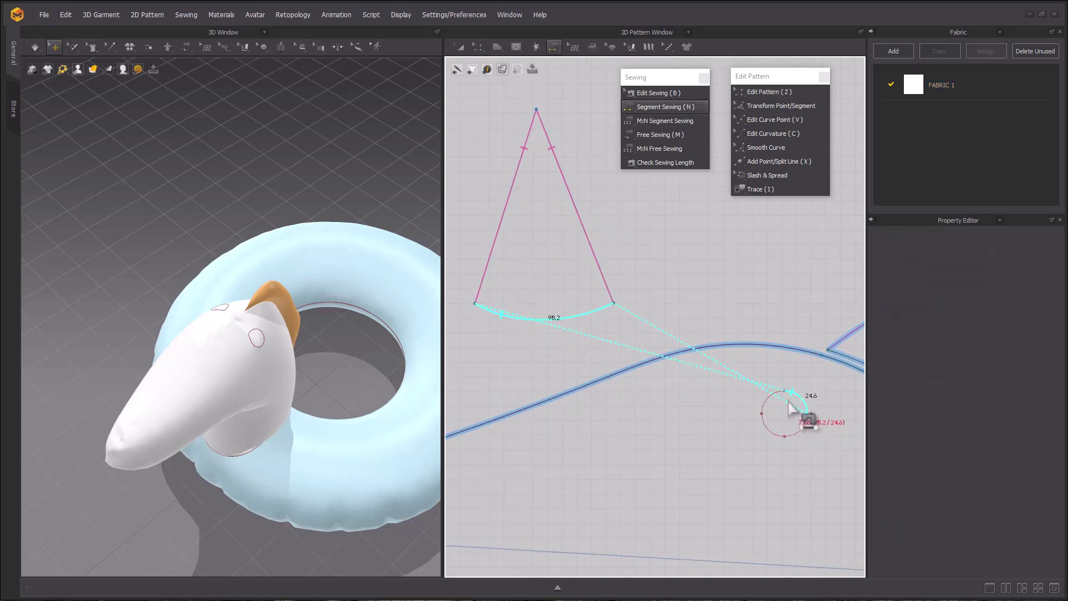
{"action": "key", "text": "m"}
{"action": "left_click", "coordinate": [476, 304]}
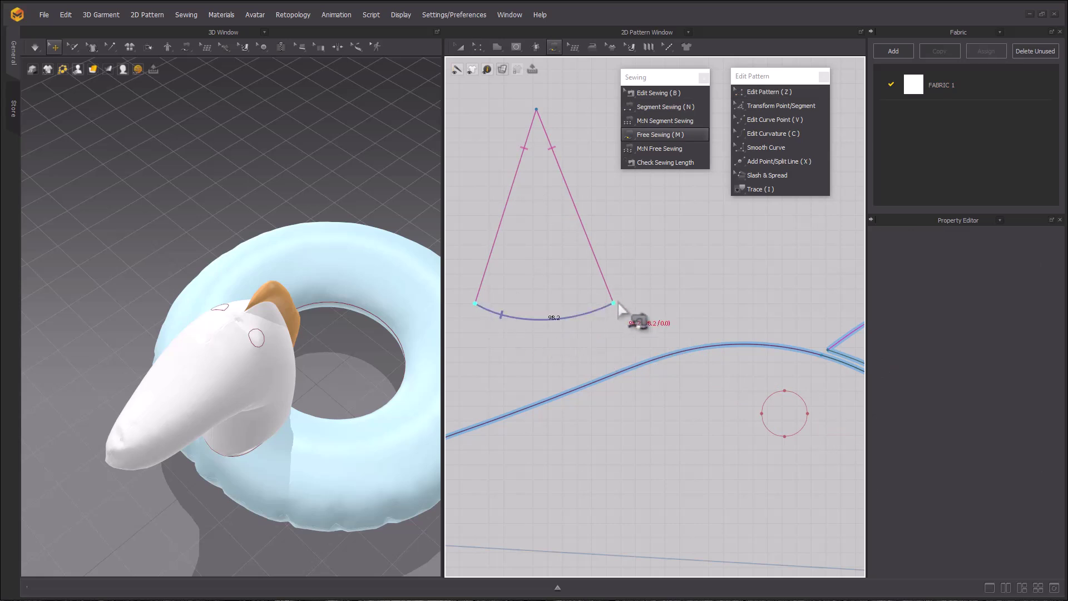
{"action": "left_click", "coordinate": [616, 304]}
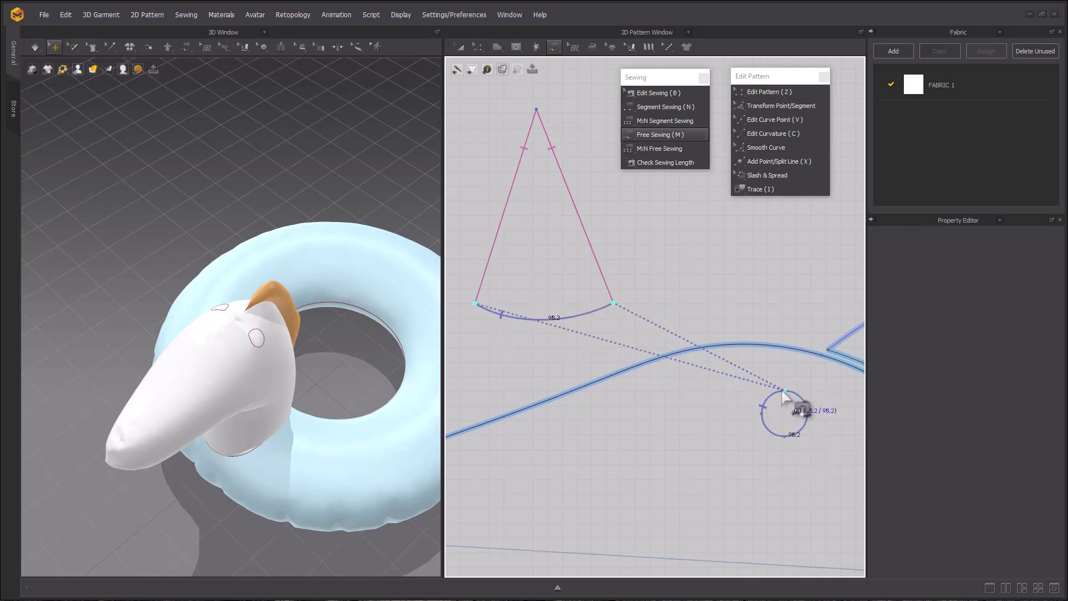
{"action": "left_click", "coordinate": [784, 391]}
Step: Set the ear pattern's pressure to 70 and simulate to pull the ear onto the head
{"action": "scroll", "coordinate": [295, 370], "scroll_direction": "down", "scroll_amount": 1}
{"action": "middle_click_drag", "start_coordinate": [292, 370], "coordinate": [71, 361]}
{"action": "scroll", "coordinate": [70, 360], "scroll_direction": "down", "scroll_amount": 2}
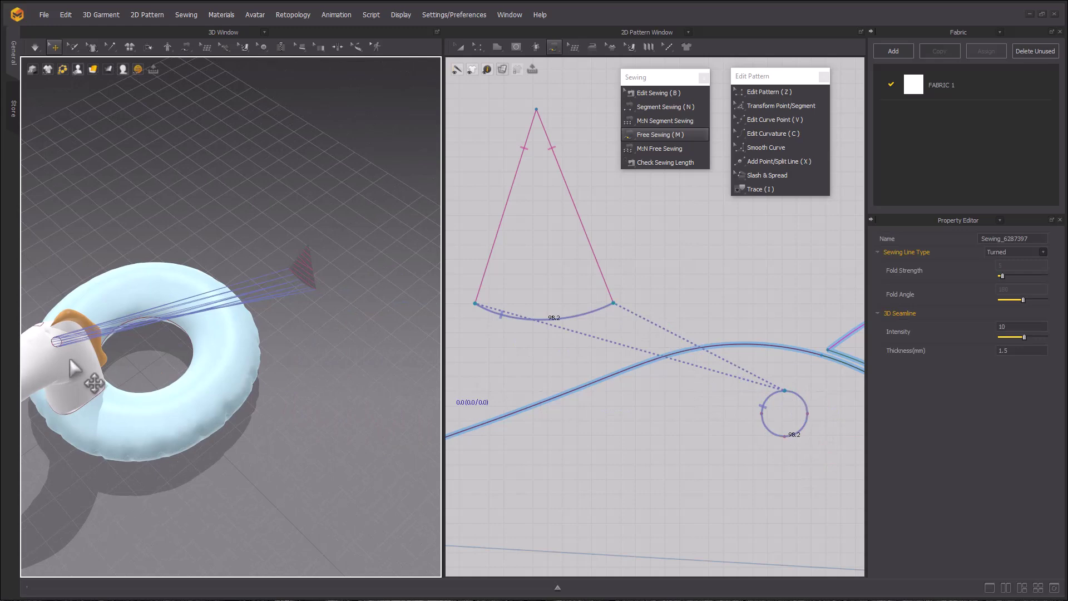
{"action": "key", "text": "z"}
{"action": "left_click", "coordinate": [558, 268]}
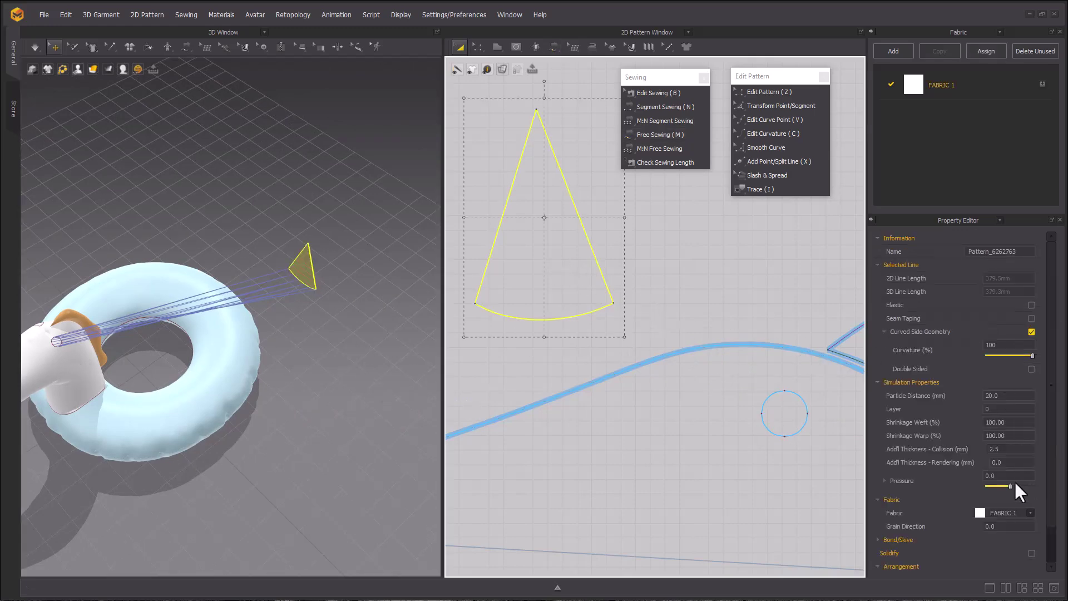
{"action": "left_click_drag", "start_coordinate": [1015, 485], "coordinate": [1034, 485]}
{"action": "key", "text": "space"}
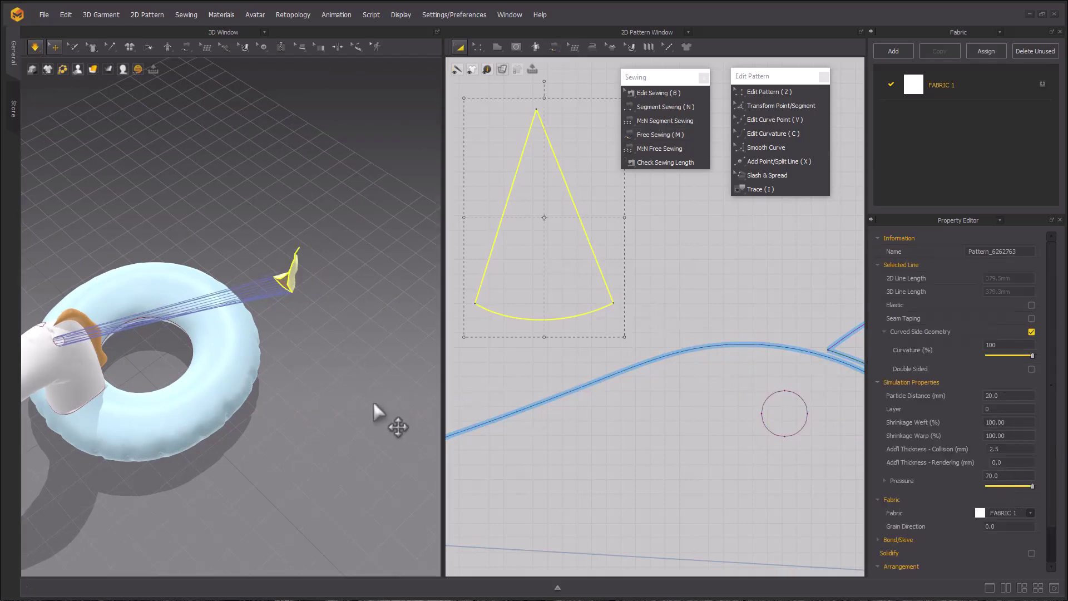
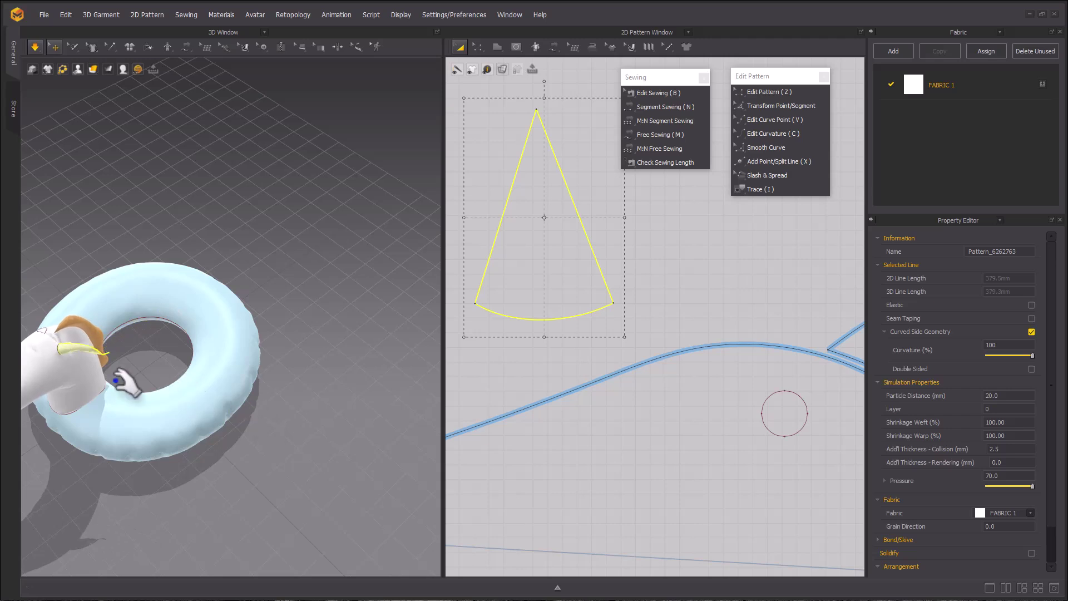
Step: Shorten the ear pattern by lowering its apex toward the curved base, then simulate the smaller ear
{"action": "right_click_drag", "start_coordinate": [110, 341], "coordinate": [153, 288]}
{"action": "left_click", "coordinate": [153, 288]}
{"action": "middle_click_drag", "start_coordinate": [119, 401], "coordinate": [235, 341]}
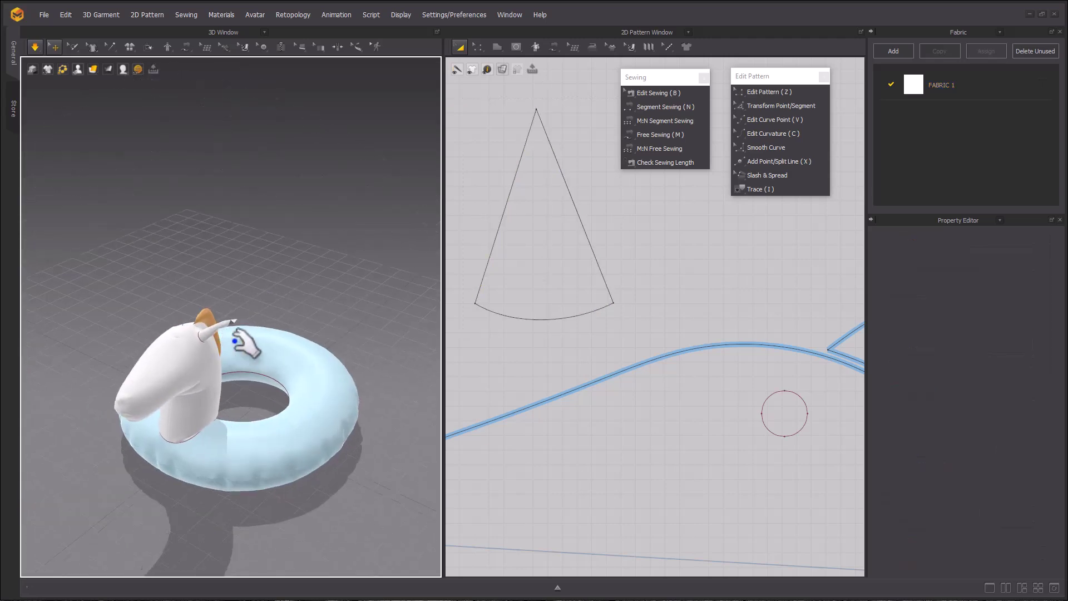
{"action": "right_click_drag", "start_coordinate": [245, 342], "coordinate": [285, 314]}
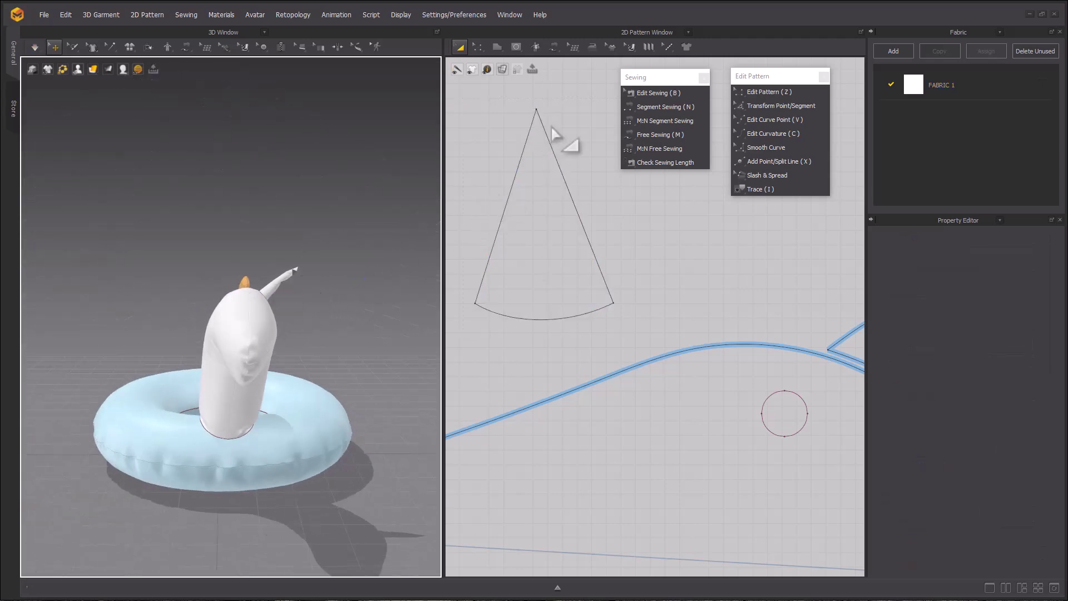
{"action": "key", "text": "z"}
{"action": "left_click_drag", "start_coordinate": [536, 109], "coordinate": [544, 191]}
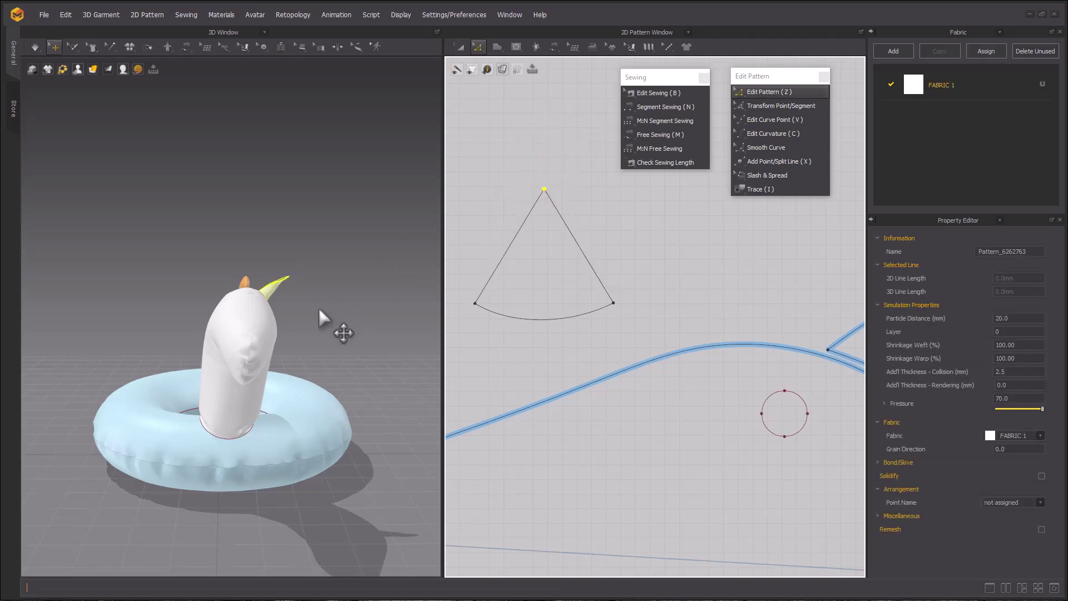
{"action": "right_click_drag", "start_coordinate": [233, 240], "coordinate": [186, 350]}
{"action": "right_click_drag", "start_coordinate": [186, 350], "coordinate": [100, 561]}
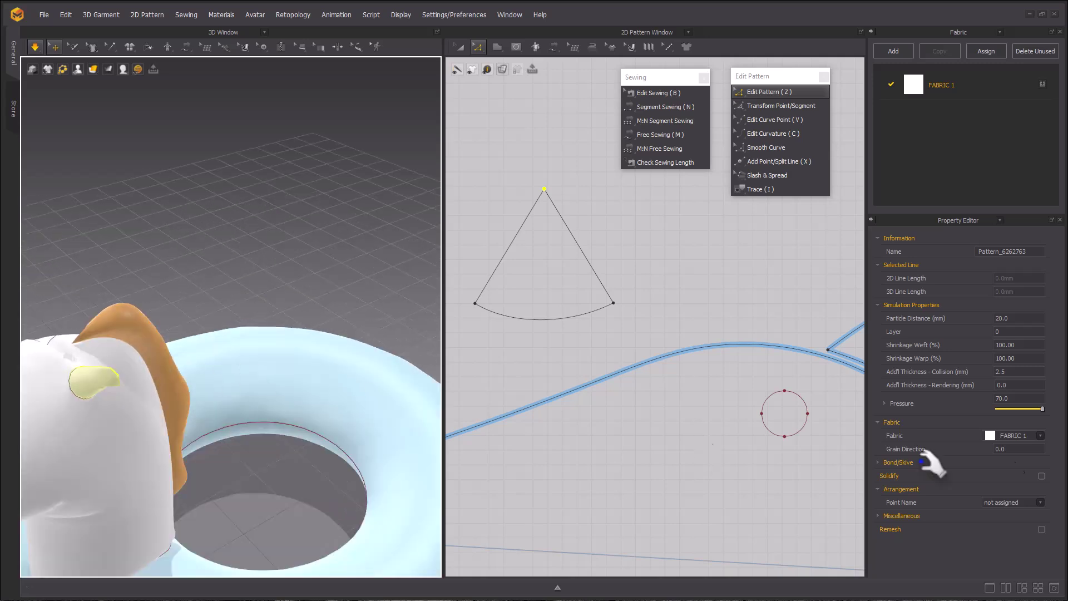
Step: Set the ear pattern's particle distance to 5 mm and simulate the refined ear
{"action": "left_click", "coordinate": [1033, 322]}
{"action": "type", "text": "5"}
{"action": "key", "text": "Return"}
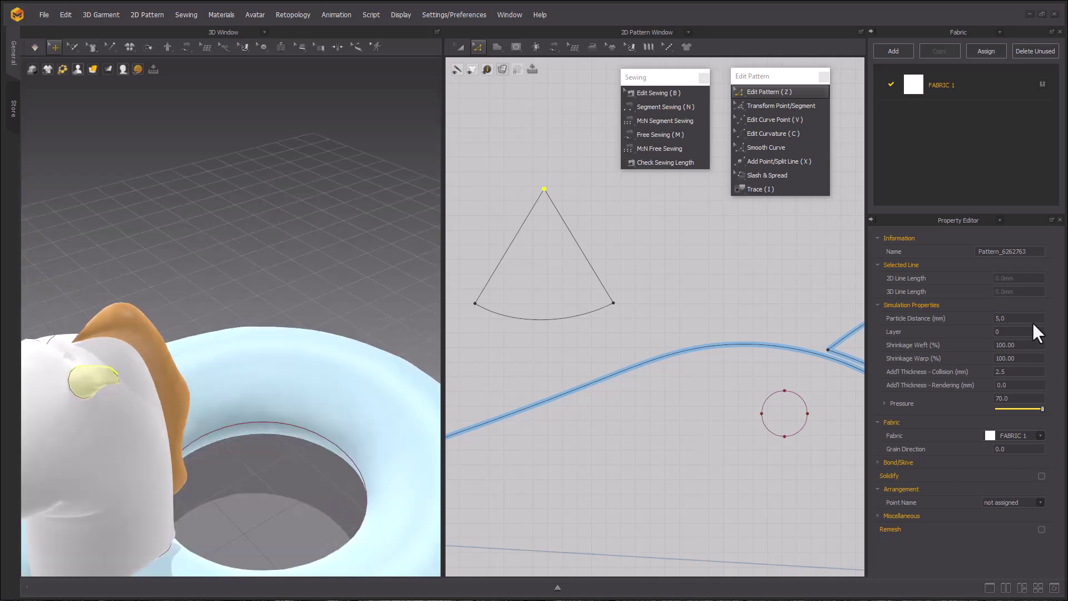
{"action": "right_click_drag", "start_coordinate": [374, 401], "coordinate": [365, 387]}
{"action": "key", "text": "space"}
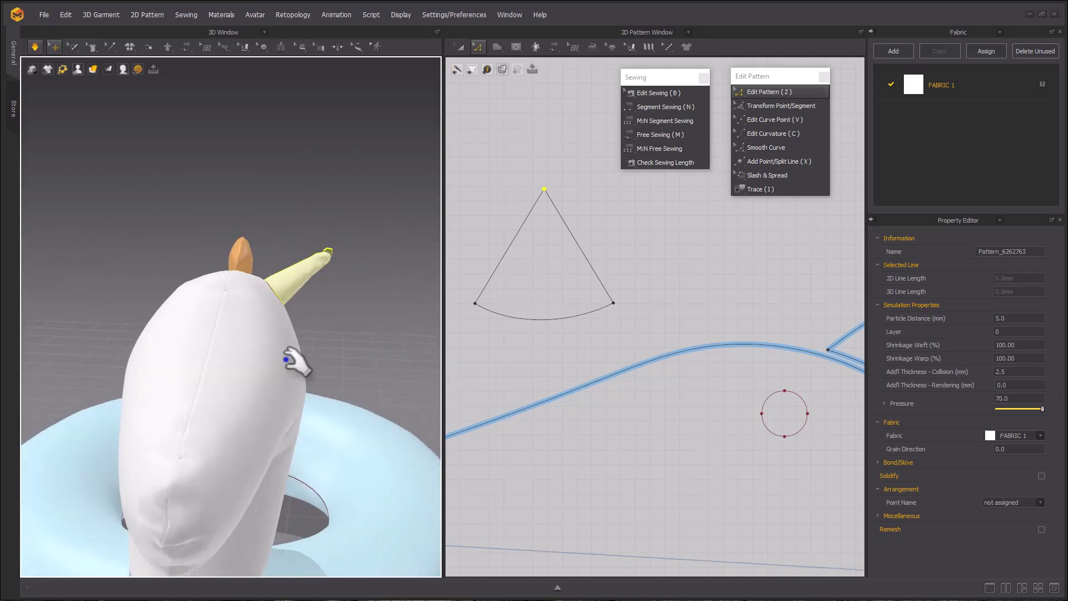
Step: Pull the ear's tip outward and tug the head during simulation to straighten the inflated ear, then stop simulating
{"action": "left_click_drag", "start_coordinate": [323, 256], "coordinate": [351, 246]}
{"action": "left_click_drag", "start_coordinate": [388, 216], "coordinate": [390, 233]}
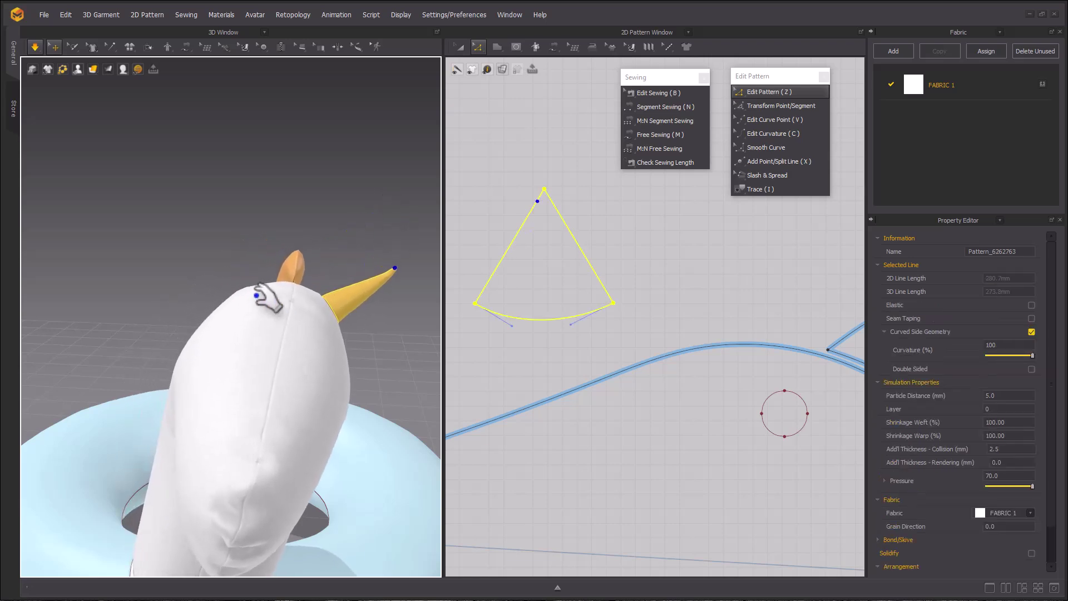
{"action": "left_click_drag", "start_coordinate": [264, 298], "coordinate": [159, 284]}
{"action": "key", "text": "space"}
Step: Place a mirrored, linked copy of the ear pattern with its sewing above the opposite head pattern
{"action": "scroll", "coordinate": [683, 284], "scroll_direction": "down", "scroll_amount": 4}
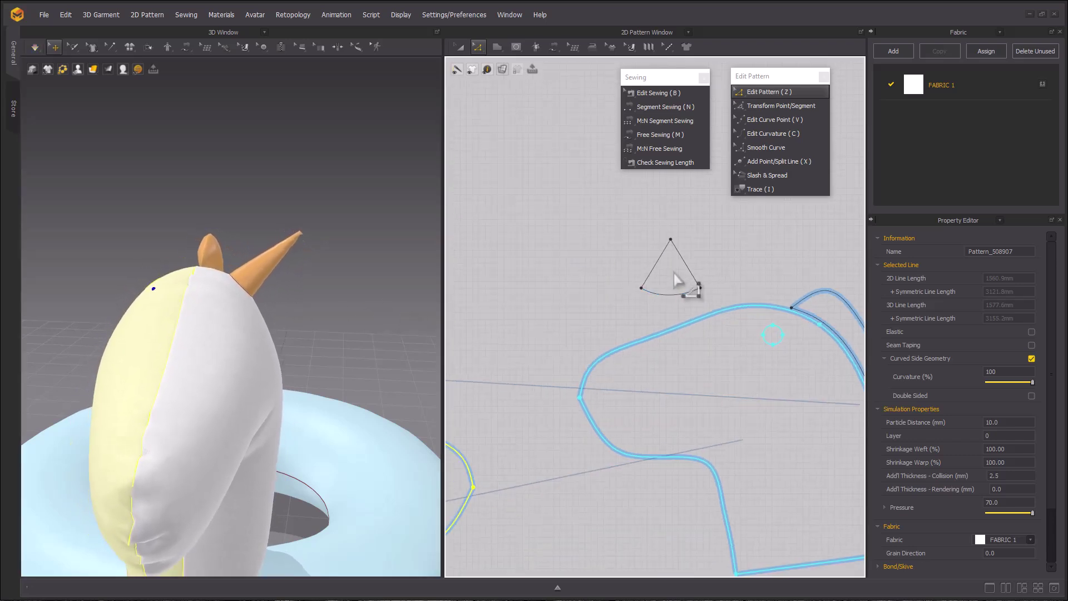
{"action": "key", "text": "a"}
{"action": "left_click", "coordinate": [677, 270]}
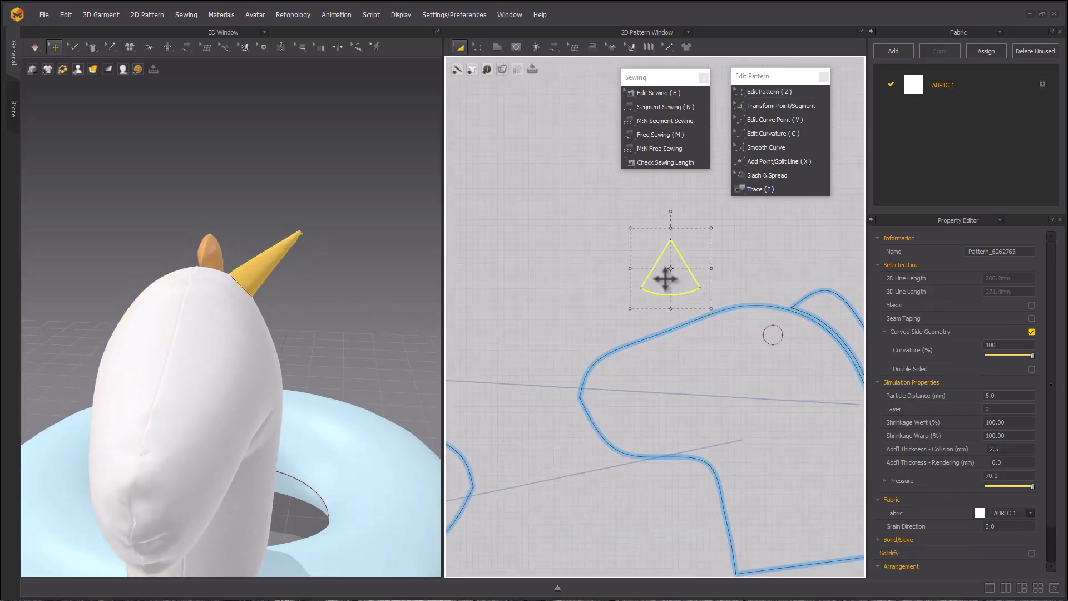
{"action": "key", "text": "ctrl+c"}
{"action": "key", "text": "ctrl+v"}
{"action": "scroll", "coordinate": [577, 291], "scroll_direction": "down", "scroll_amount": 3}
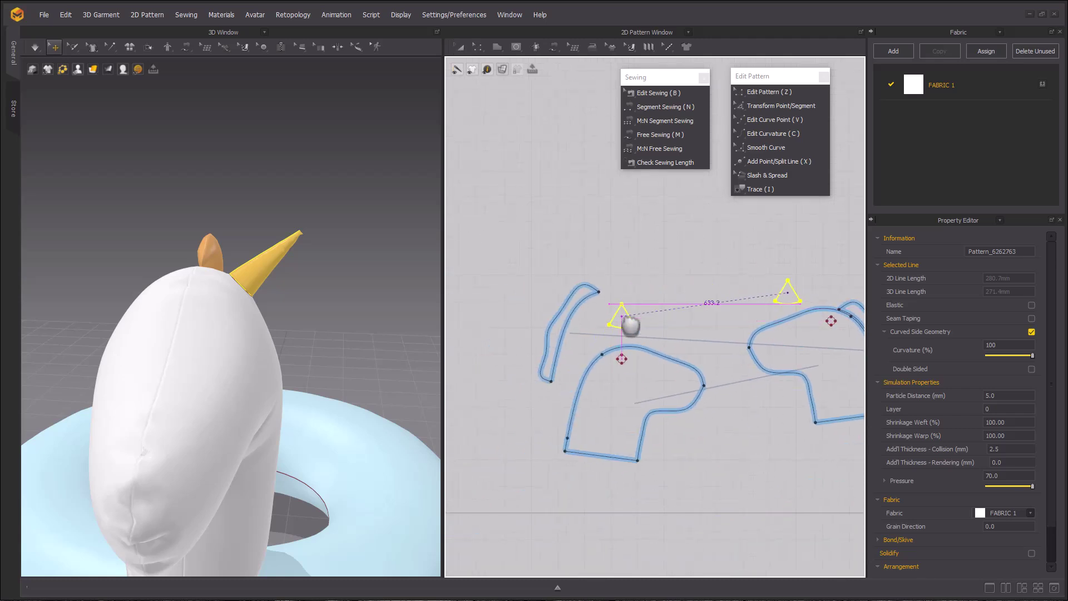
{"action": "left_click", "coordinate": [574, 307]}
Step: Move the linked mane pattern down beside the neck and simulate to pull the second ear onto the head
{"action": "left_click", "coordinate": [568, 353]}
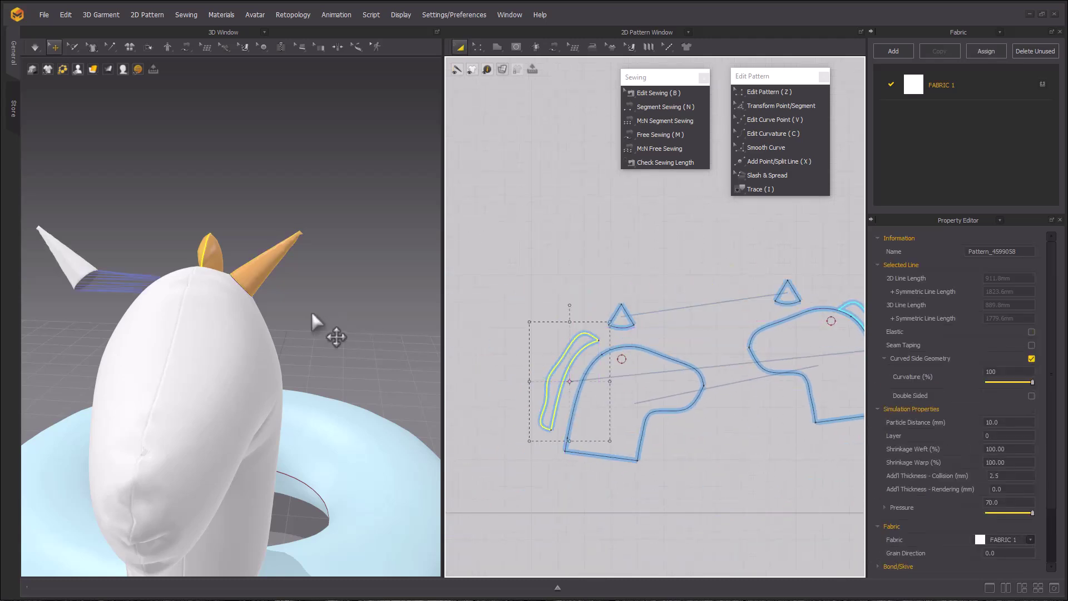
{"action": "right_click_drag", "start_coordinate": [155, 353], "coordinate": [167, 311]}
{"action": "key", "text": "space"}
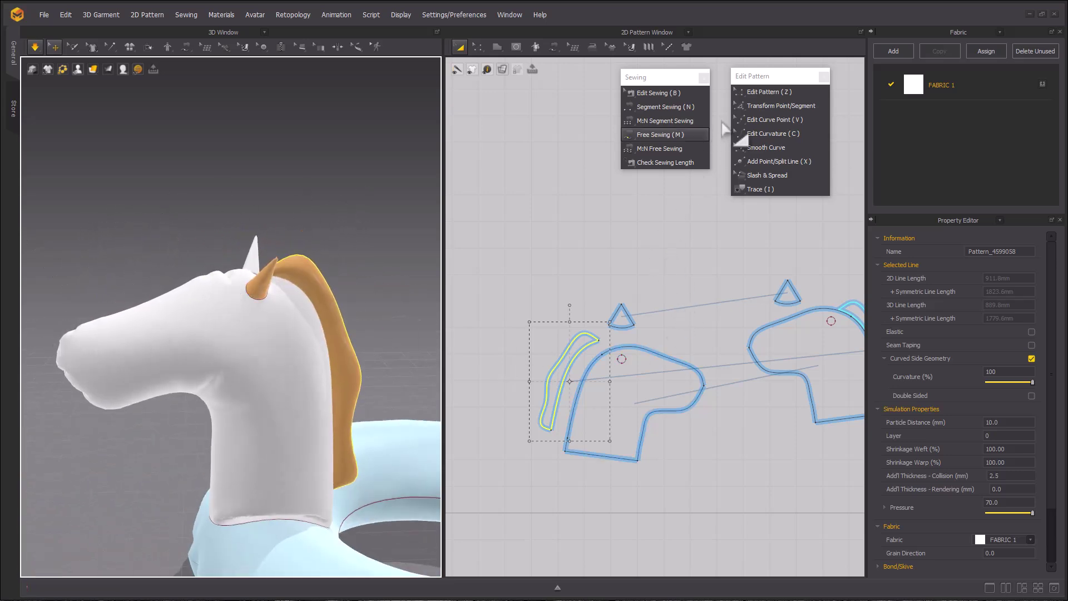
Step: Draw an internal circle about 181 mm in circumference on the forehead of the head pattern, just below its upper edge
{"action": "left_click", "coordinate": [518, 49]}
{"action": "left_click", "coordinate": [529, 98]}
{"action": "scroll", "coordinate": [649, 341], "scroll_direction": "up", "scroll_amount": 10}
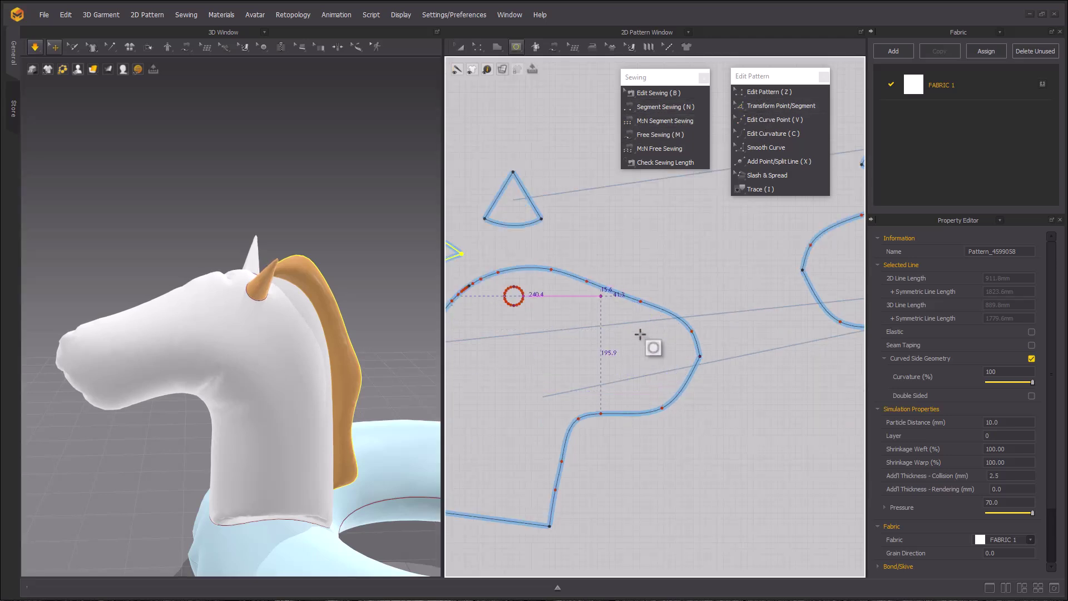
{"action": "left_click", "coordinate": [622, 271]}
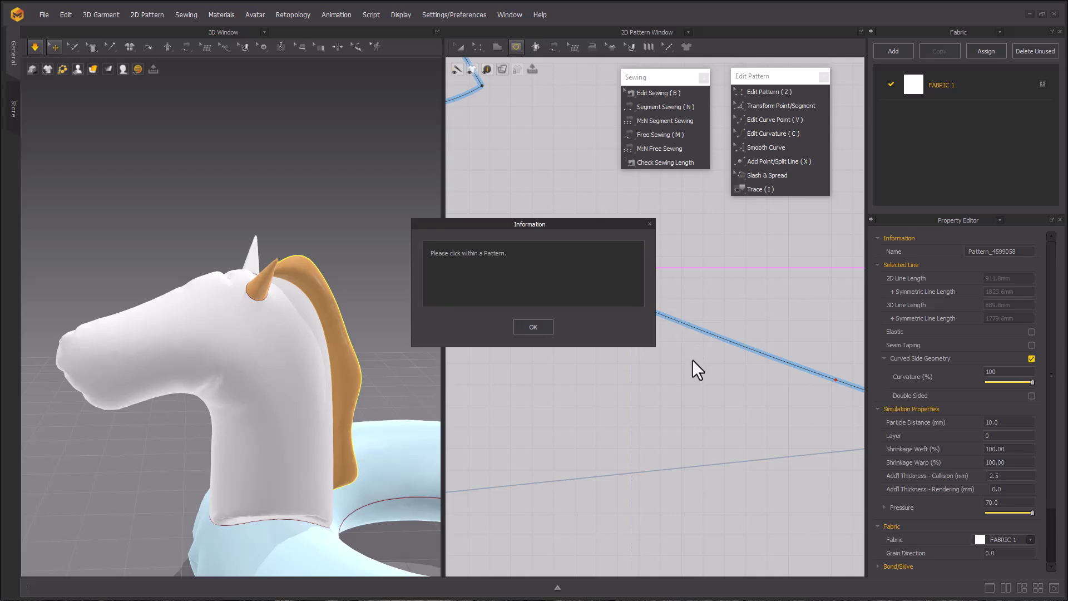
{"action": "left_click", "coordinate": [532, 329]}
{"action": "left_click_drag", "start_coordinate": [671, 412], "coordinate": [548, 300]}
Step: Move the forehead circle up so it straddles the head pattern's upper edge and lies centred on the seam
{"action": "key", "text": "a"}
{"action": "left_click", "coordinate": [706, 312]}
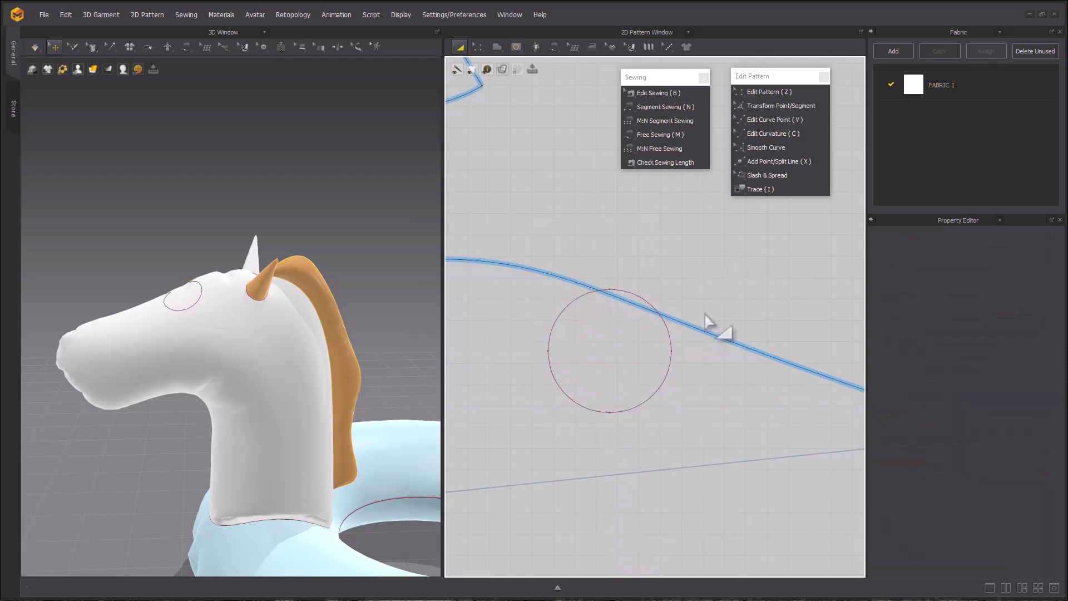
{"action": "left_click", "coordinate": [587, 415]}
{"action": "left_click_drag", "start_coordinate": [617, 412], "coordinate": [602, 367]}
{"action": "left_click", "coordinate": [541, 211]}
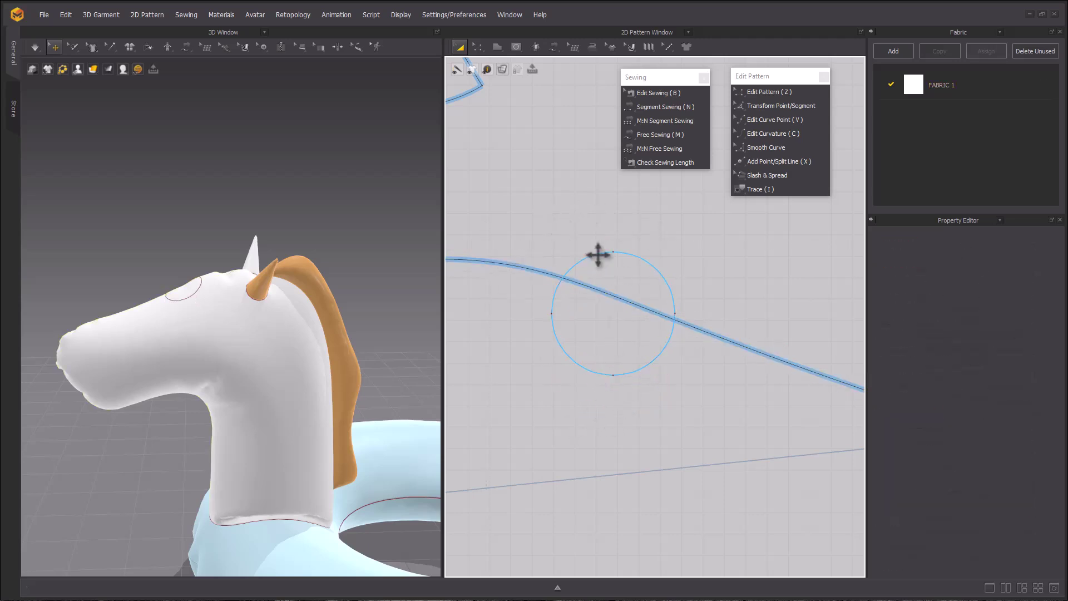
{"action": "left_click_drag", "start_coordinate": [598, 255], "coordinate": [638, 206]}
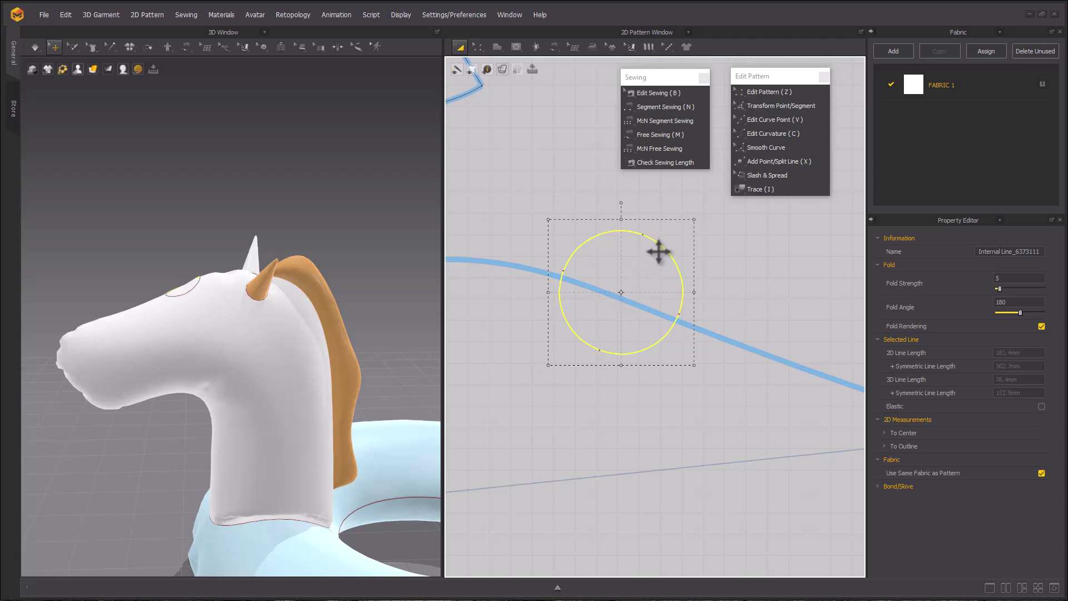
{"action": "left_click_drag", "start_coordinate": [659, 253], "coordinate": [673, 265]}
{"action": "right_click_drag", "start_coordinate": [219, 384], "coordinate": [312, 400]}
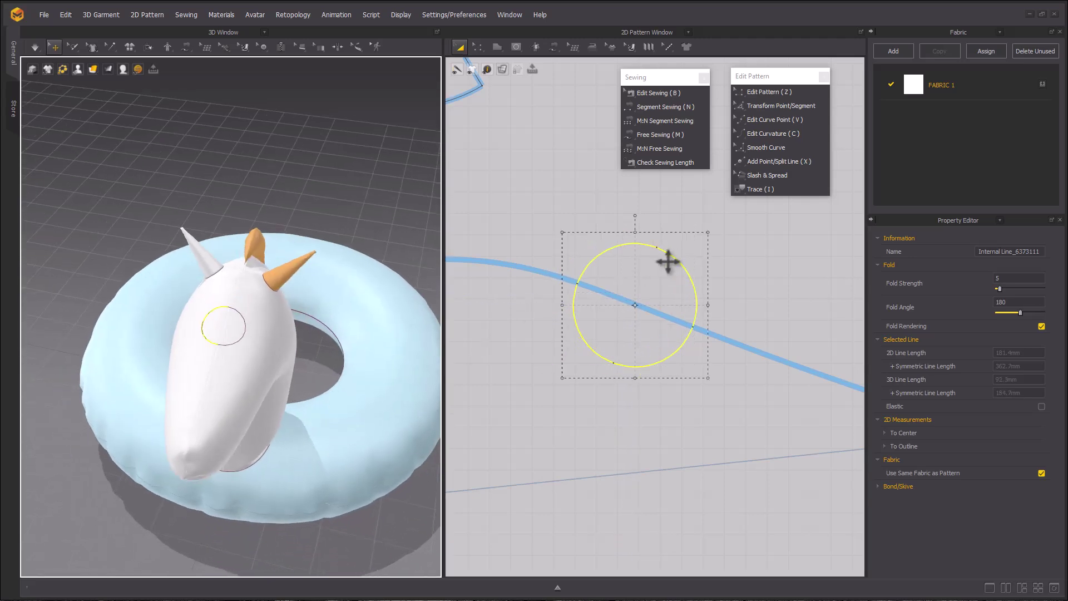
Step: Scale the forehead circle down to about 152 mm in circumference, centred on the head's edge, and read its arc lengths
{"action": "left_click_drag", "start_coordinate": [708, 232], "coordinate": [689, 252]}
{"action": "mouse_move", "coordinate": [640, 284]}
{"action": "left_mouse_down"}
{"action": "mouse_move", "coordinate": [639, 265]}
{"action": "mouse_move", "coordinate": [631, 287]}
{"action": "left_mouse_up"}
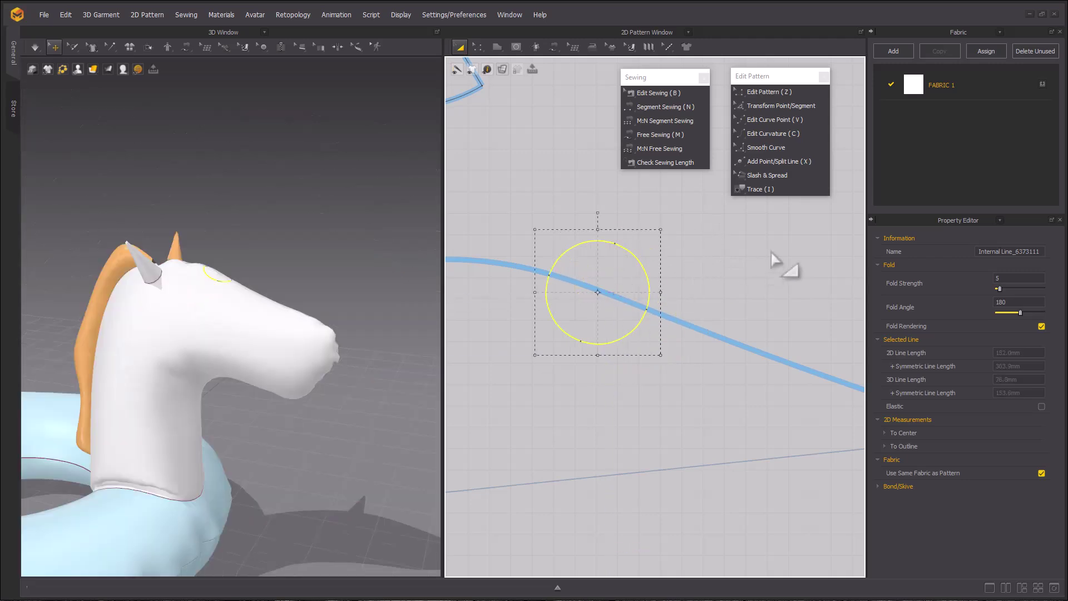
{"action": "key", "text": "z"}
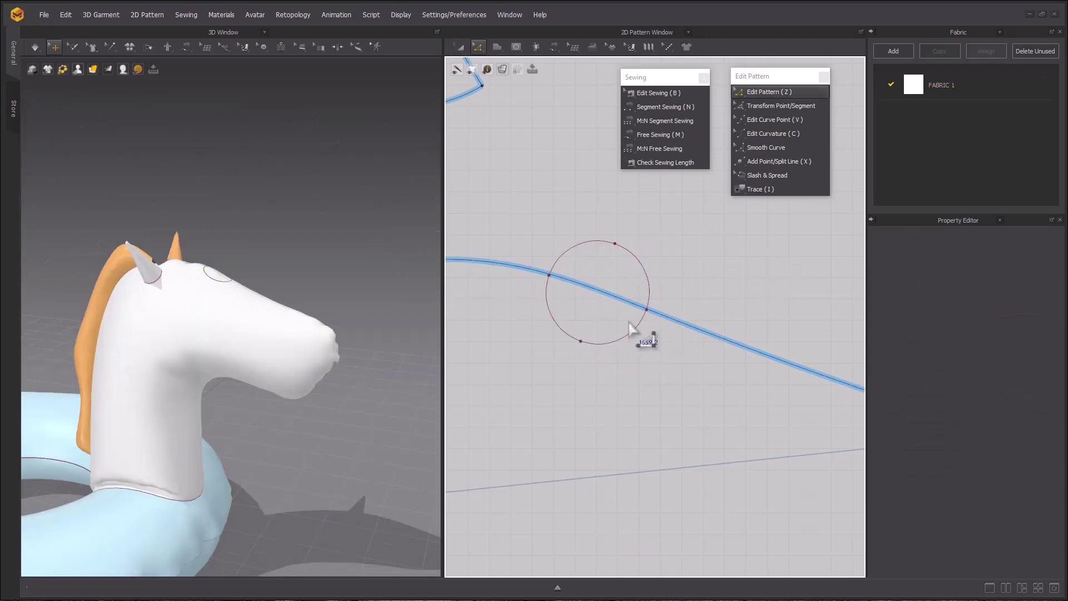
{"action": "left_click", "coordinate": [631, 333]}
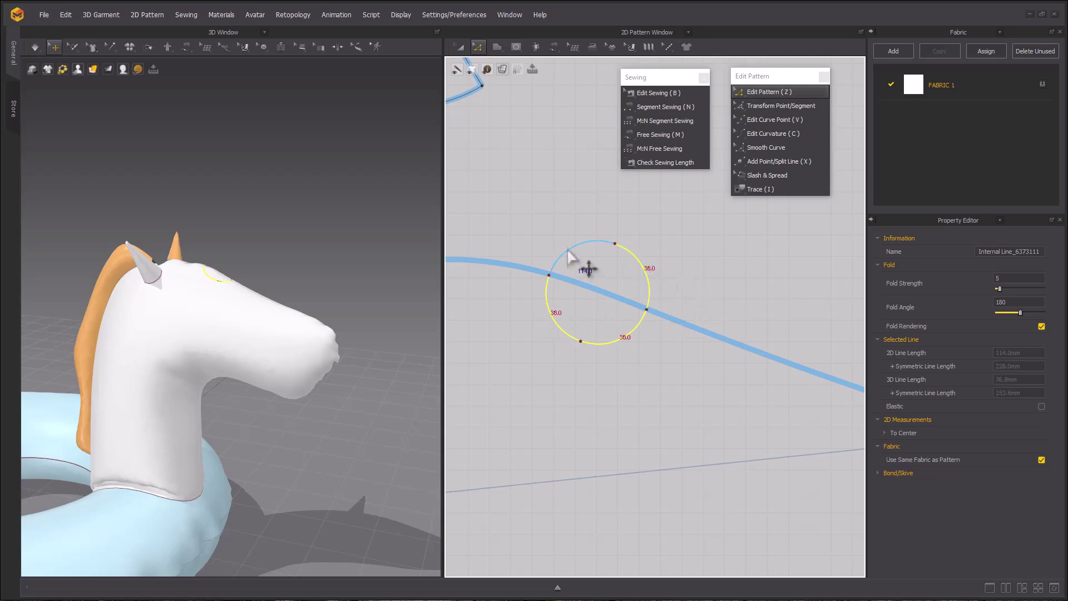
{"action": "middle_click_drag", "start_coordinate": [732, 224], "coordinate": [680, 298]}
{"action": "scroll", "coordinate": [679, 298], "scroll_direction": "down", "scroll_amount": 1}
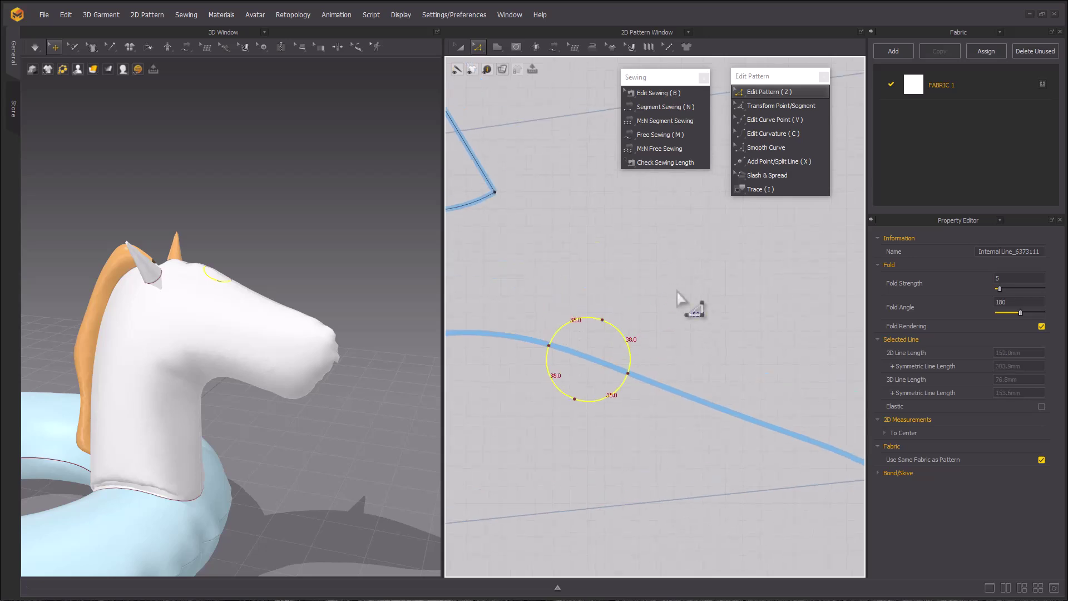
Step: Copy the ear pattern and place the duplicate beside it, above the head's forehead, for the horn
{"action": "scroll", "coordinate": [613, 226], "scroll_direction": "down", "scroll_amount": 4}
{"action": "middle_click_drag", "start_coordinate": [613, 226], "coordinate": [686, 232]}
{"action": "key", "text": "a"}
{"action": "left_click", "coordinate": [631, 208]}
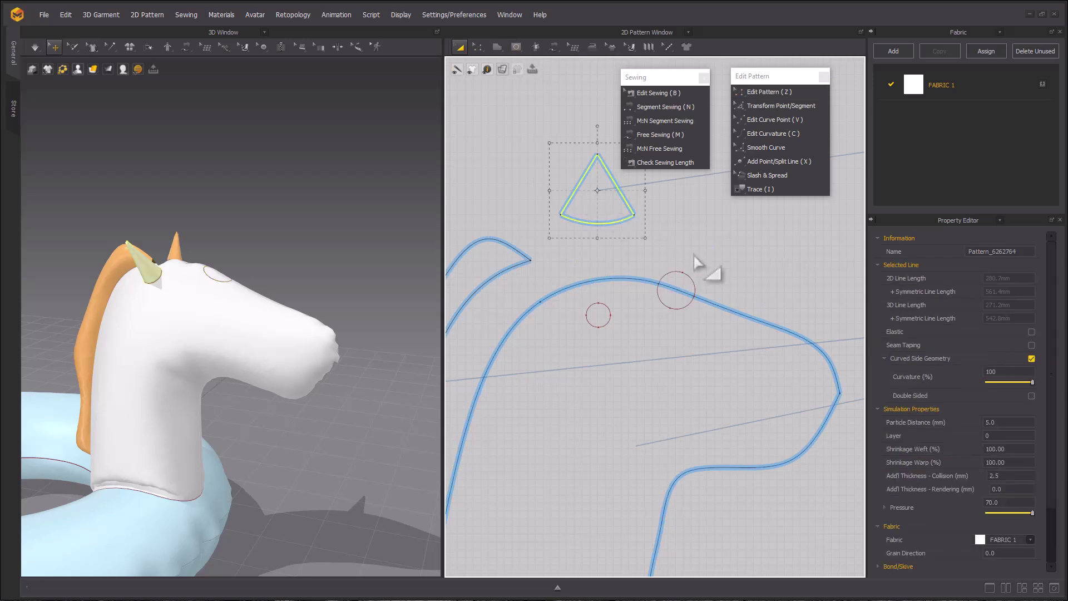
{"action": "key", "text": "ctrl+v"}
{"action": "scroll", "coordinate": [639, 274], "scroll_direction": "down", "scroll_amount": 2}
{"action": "left_click", "coordinate": [661, 234]}
{"action": "left_click", "coordinate": [705, 283]}
Step: Change the horn pattern's curved base length to 152 mm, extending both ends, and raise its apex to lengthen the horn
{"action": "key", "text": "z"}
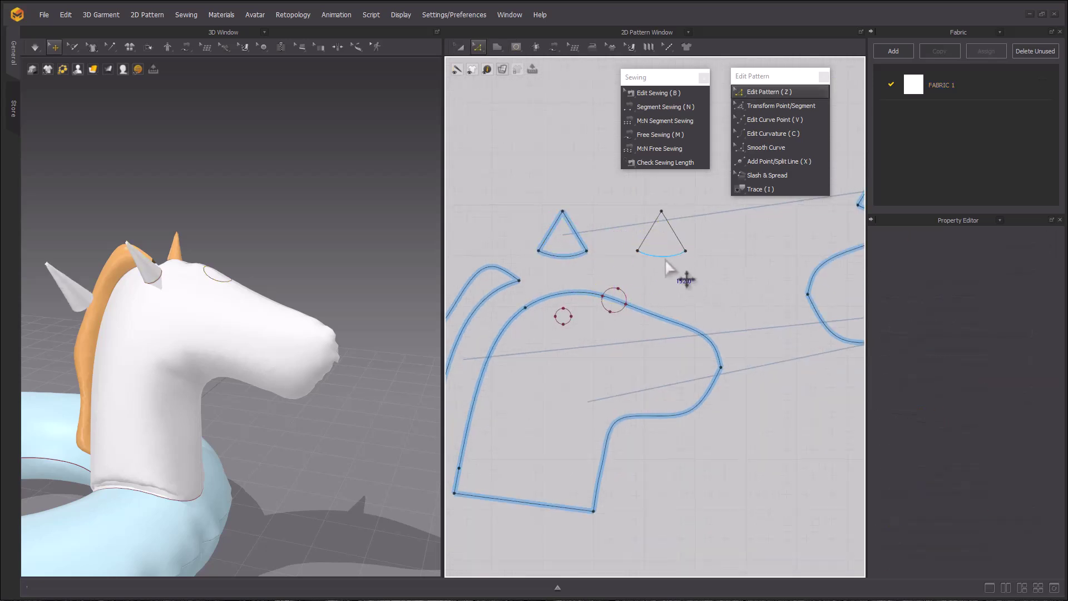
{"action": "right_click", "coordinate": [667, 261]}
{"action": "left_click", "coordinate": [750, 356]}
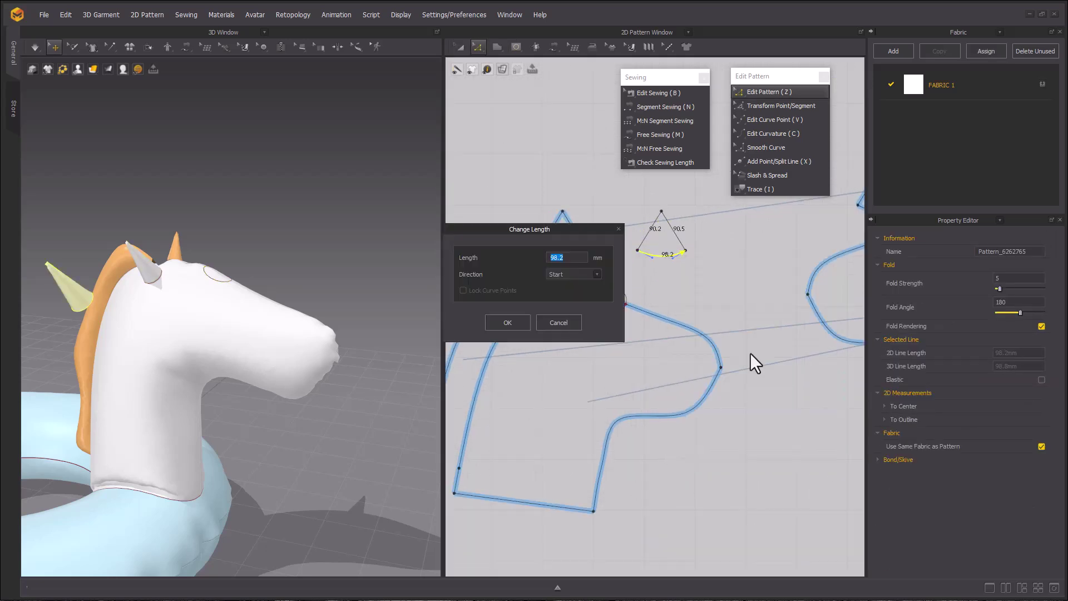
{"action": "type", "text": "152"}
{"action": "left_click", "coordinate": [576, 296]}
{"action": "left_click", "coordinate": [508, 323]}
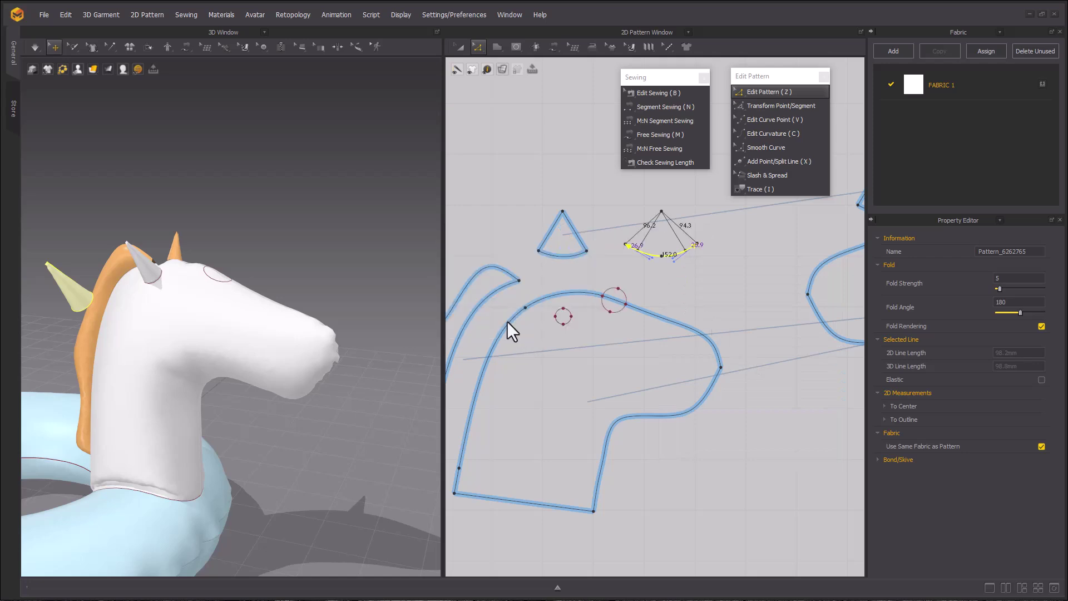
{"action": "left_click", "coordinate": [662, 211]}
{"action": "left_click_drag", "start_coordinate": [662, 189], "coordinate": [661, 188]}
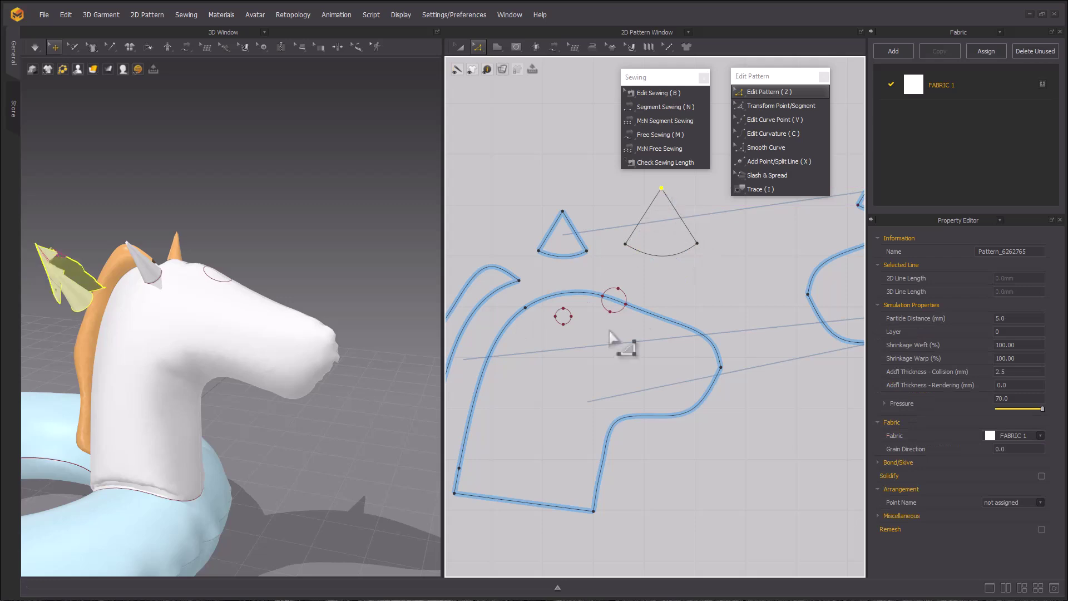
Step: Use Free Sewing to join the forehead circle's lower half on this head pattern to one half of the horn's curved base
{"action": "key", "text": "n"}
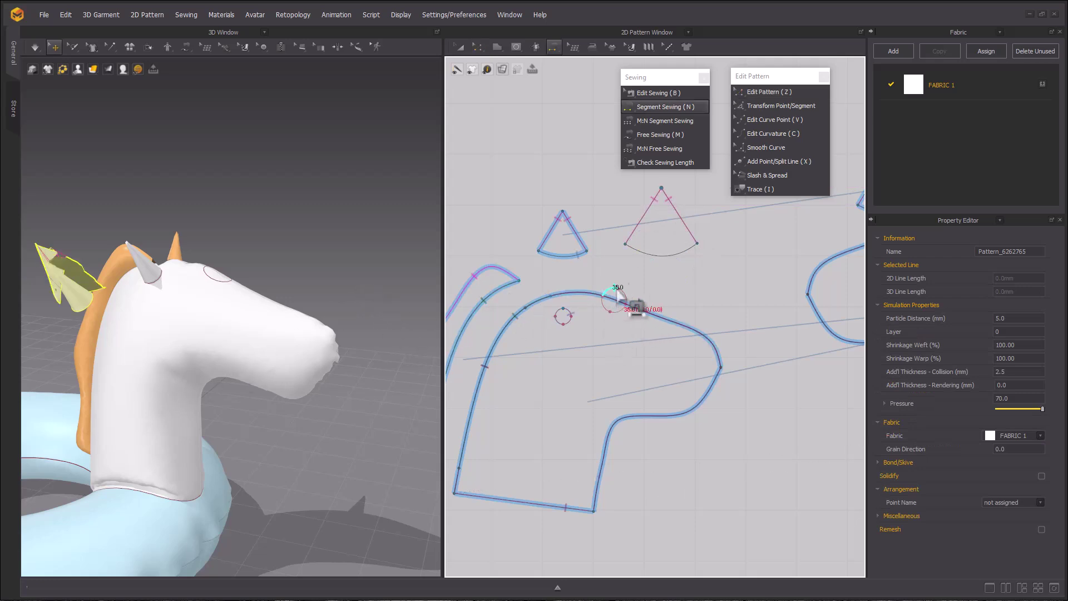
{"action": "key", "text": "m"}
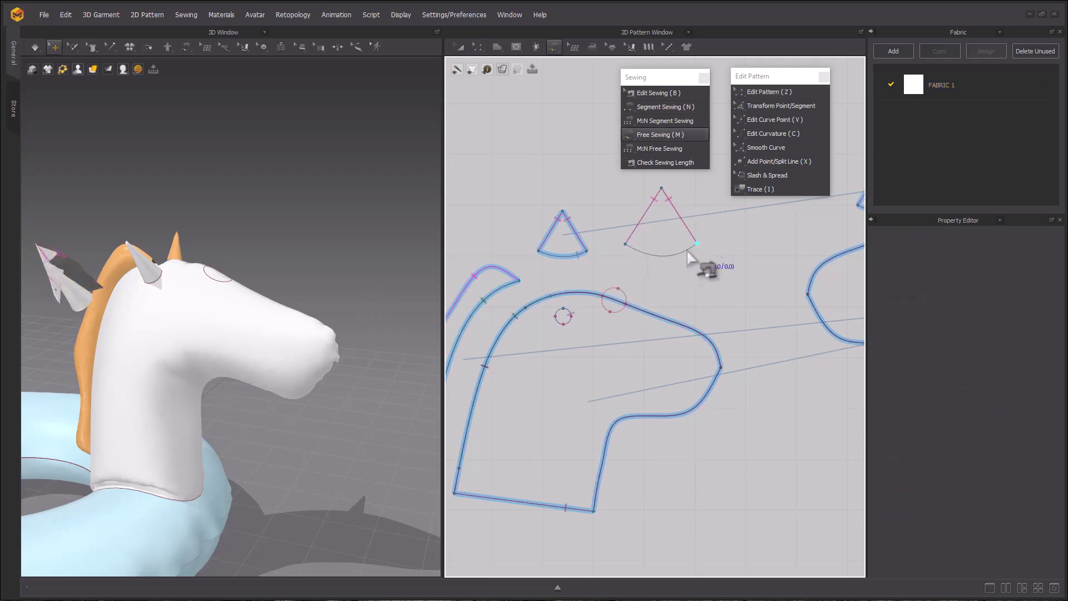
{"action": "scroll", "coordinate": [609, 304], "scroll_direction": "up", "scroll_amount": 3}
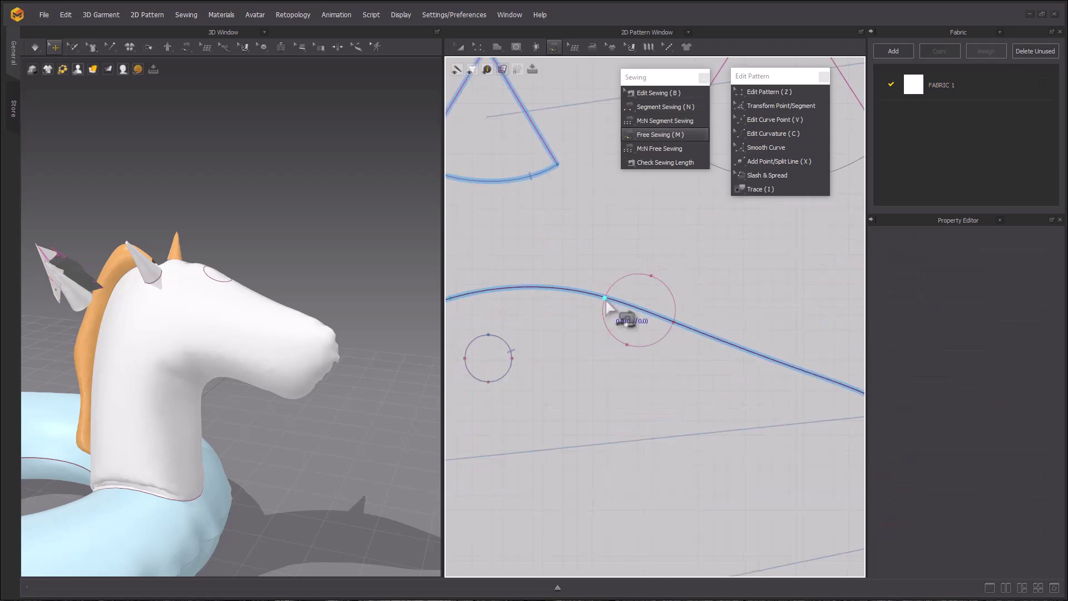
{"action": "left_click", "coordinate": [672, 322]}
{"action": "middle_click_drag", "start_coordinate": [725, 196], "coordinate": [642, 325]}
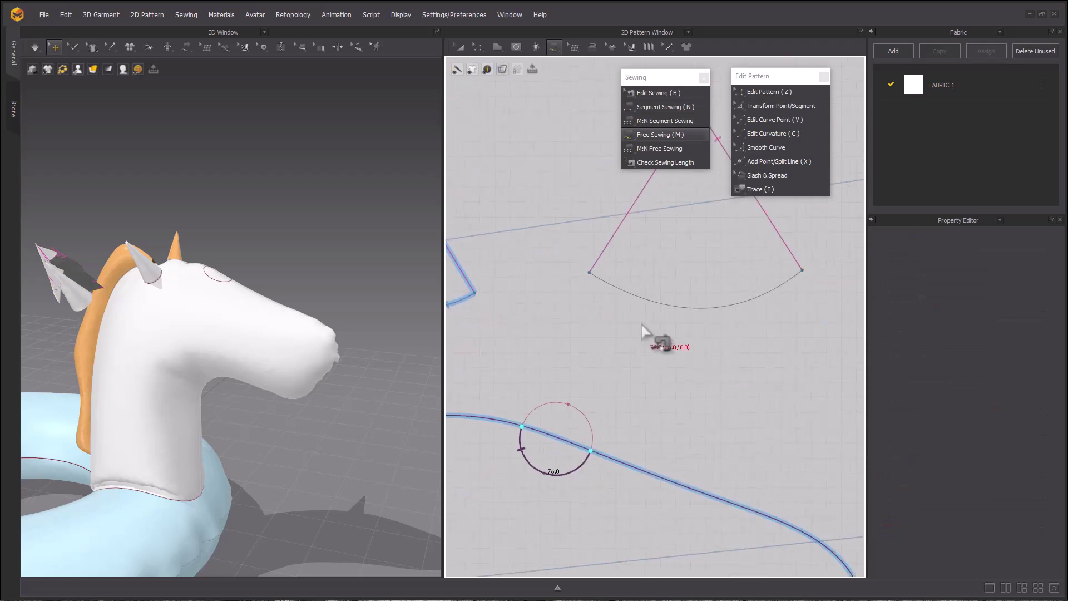
{"action": "left_click", "coordinate": [810, 275]}
{"action": "left_click", "coordinate": [696, 308]}
{"action": "scroll", "coordinate": [692, 392], "scroll_direction": "down", "scroll_amount": 4}
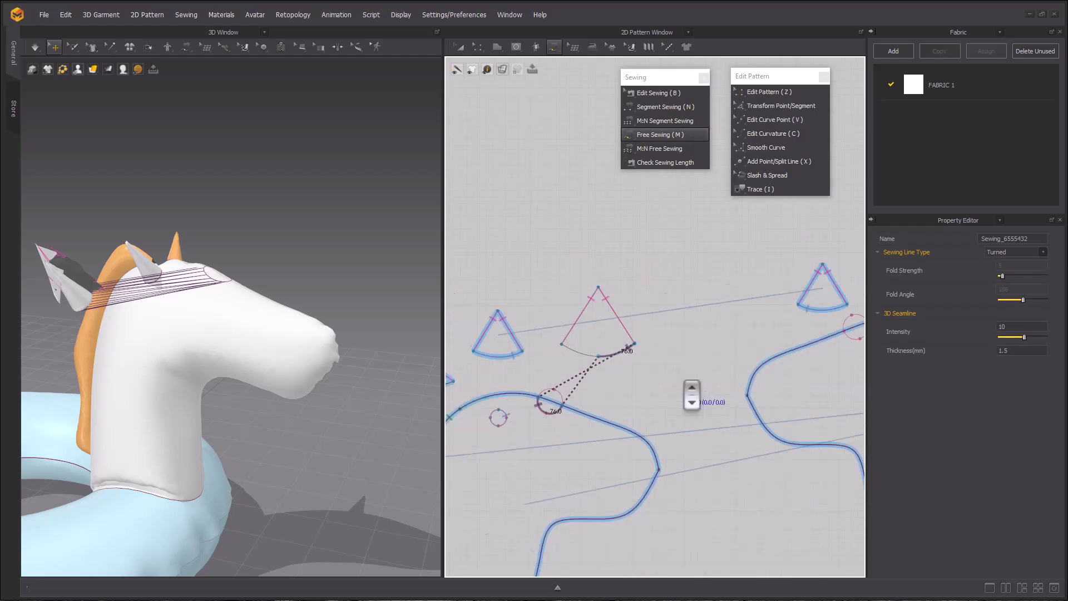
Step: Use Free Sewing to join the mirrored head pattern's forehead circle, lower half, to the other half of the horn's curved base
{"action": "right_click_drag", "start_coordinate": [196, 352], "coordinate": [120, 414]}
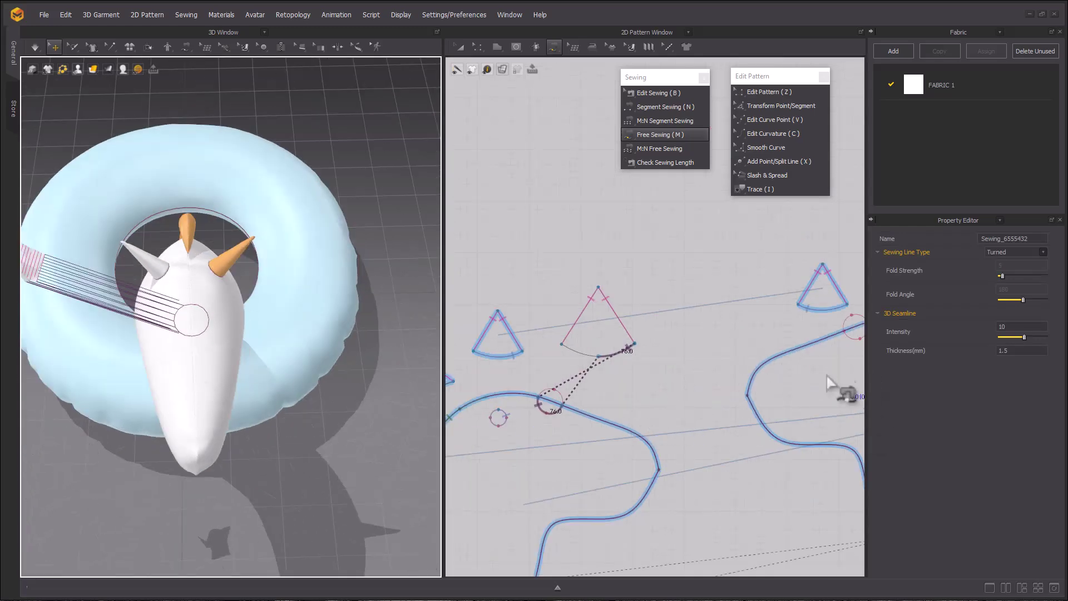
{"action": "scroll", "coordinate": [829, 375], "scroll_direction": "down", "scroll_amount": 4}
{"action": "middle_click_drag", "start_coordinate": [856, 356], "coordinate": [725, 358]}
{"action": "scroll", "coordinate": [724, 354], "scroll_direction": "up", "scroll_amount": 5}
{"action": "middle_click_drag", "start_coordinate": [658, 380], "coordinate": [678, 369]}
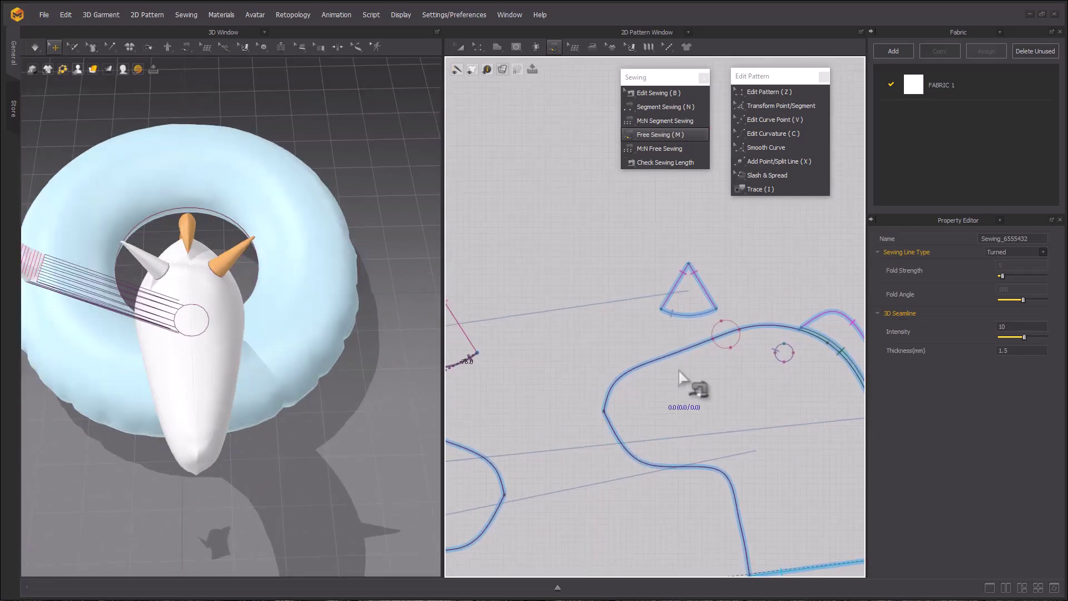
{"action": "left_click", "coordinate": [714, 341]}
{"action": "scroll", "coordinate": [579, 363], "scroll_direction": "down", "scroll_amount": 3}
{"action": "middle_click_drag", "start_coordinate": [580, 362], "coordinate": [687, 356]}
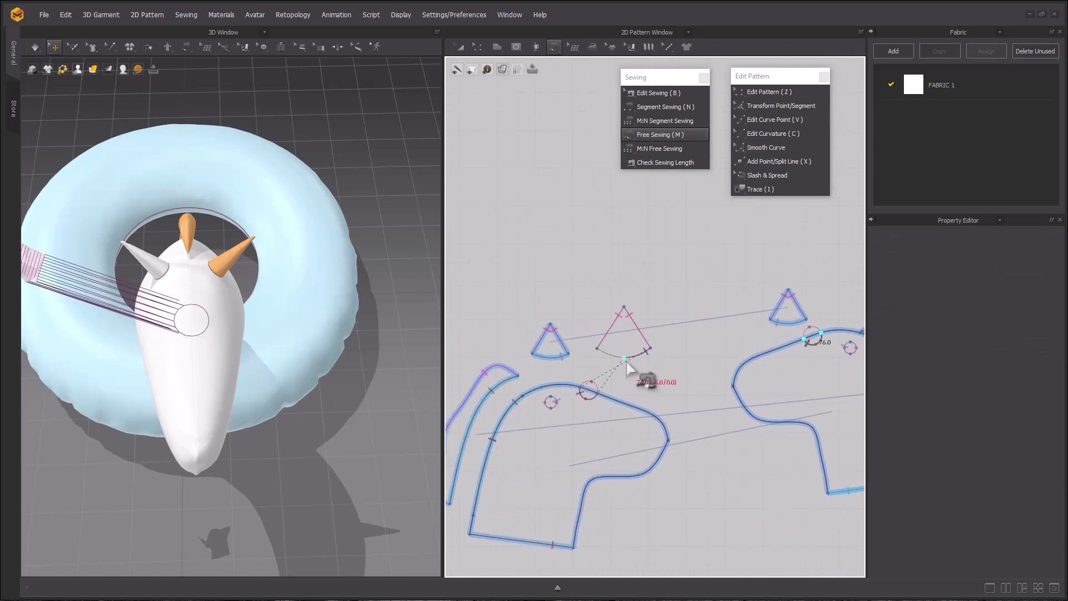
{"action": "scroll", "coordinate": [146, 406], "scroll_direction": "down", "scroll_amount": 2}
{"action": "middle_click_drag", "start_coordinate": [144, 406], "coordinate": [253, 394]}
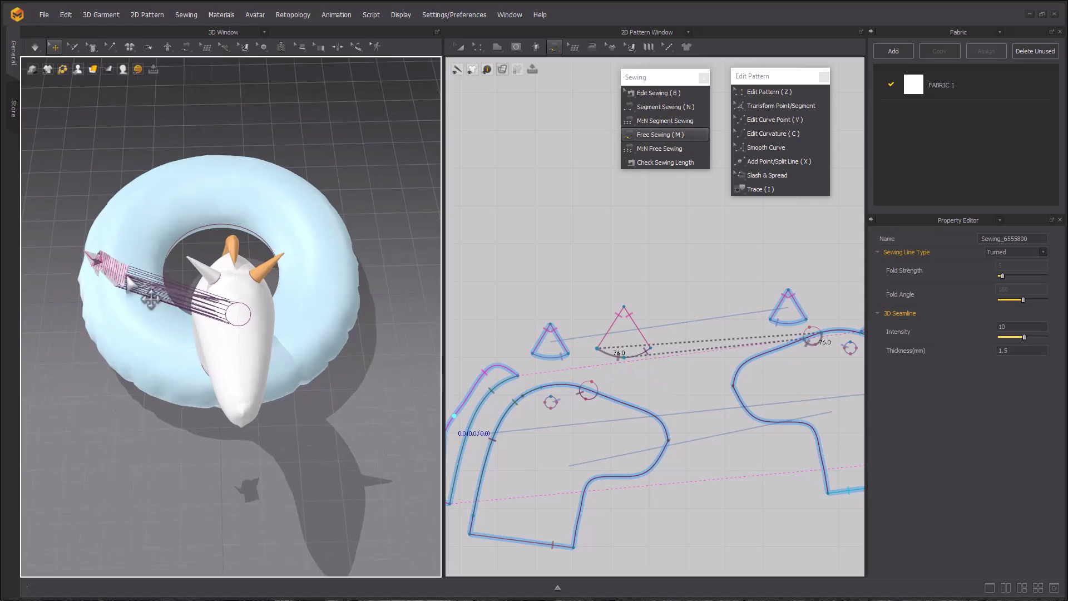
Step: Move the horn pattern in the 3D view so it sits just above the unicorn's forehead
{"action": "left_click_drag", "start_coordinate": [117, 279], "coordinate": [251, 308]}
{"action": "right_click_drag", "start_coordinate": [250, 309], "coordinate": [334, 272]}
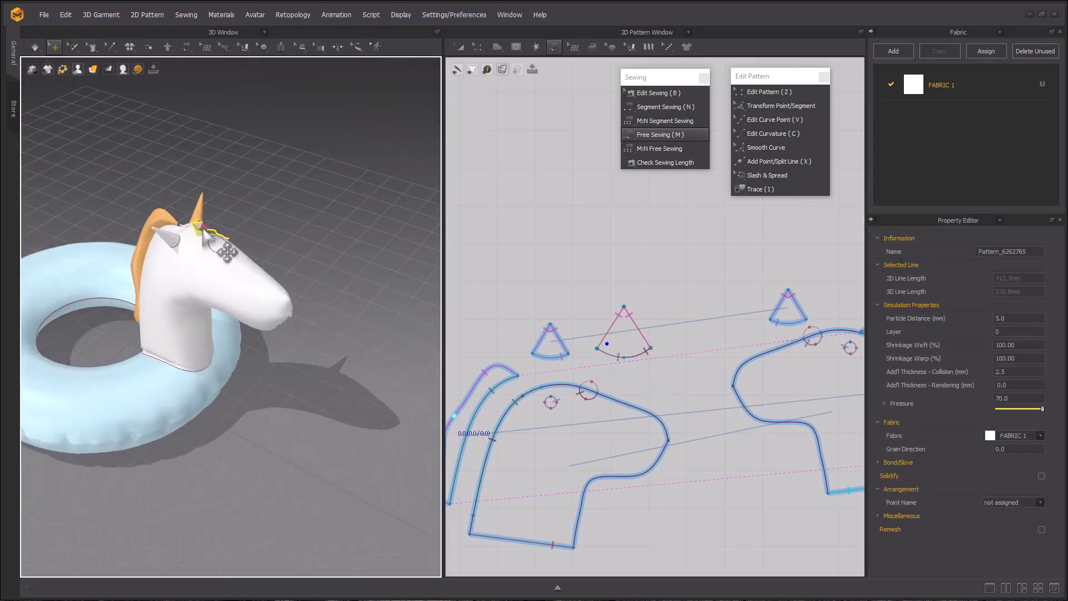
{"action": "left_click_drag", "start_coordinate": [202, 229], "coordinate": [224, 209]}
{"action": "right_click_drag", "start_coordinate": [248, 247], "coordinate": [195, 247]}
Step: Simulate the garment and pull the horn's tip upward until the cone stands upright on the forehead
{"action": "key", "text": "space"}
{"action": "left_click_drag", "start_coordinate": [239, 234], "coordinate": [288, 234]}
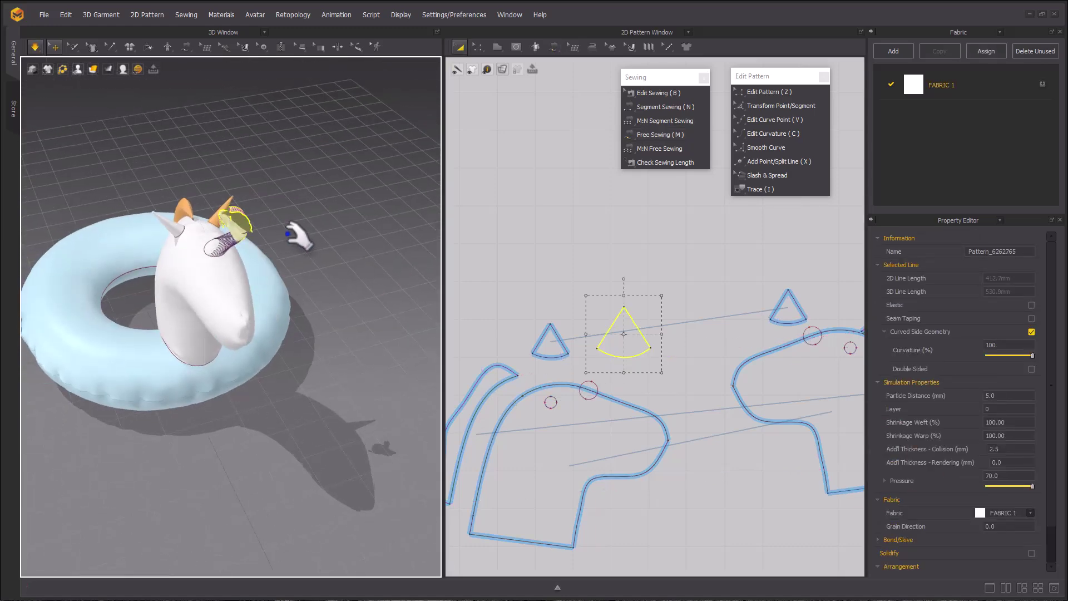
{"action": "right_click_drag", "start_coordinate": [247, 269], "coordinate": [231, 309]}
{"action": "scroll", "coordinate": [231, 310], "scroll_direction": "up", "scroll_amount": 5}
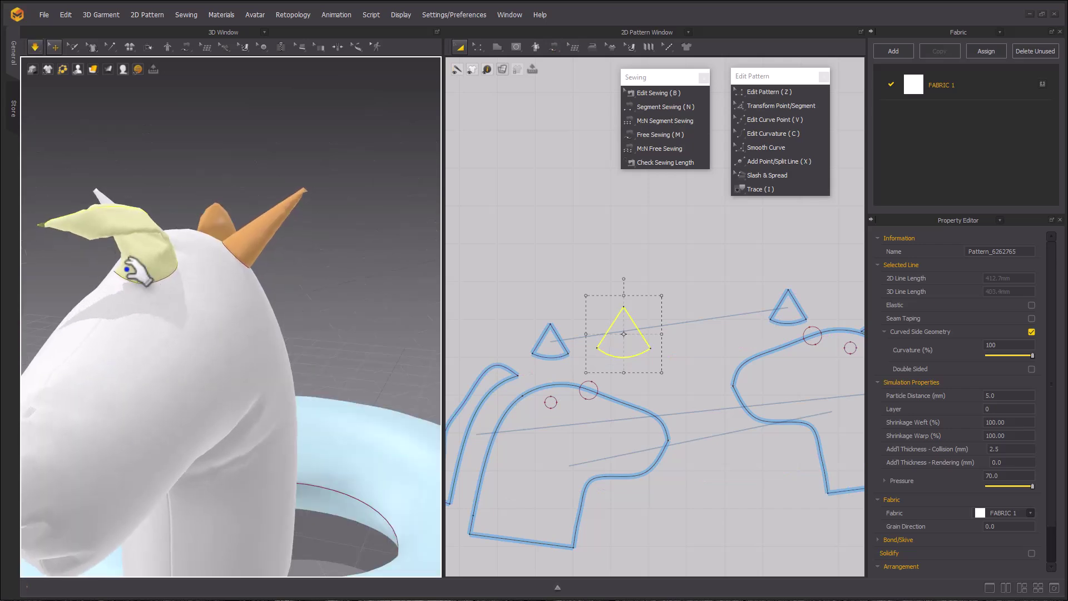
{"action": "left_click_drag", "start_coordinate": [93, 222], "coordinate": [84, 97]}
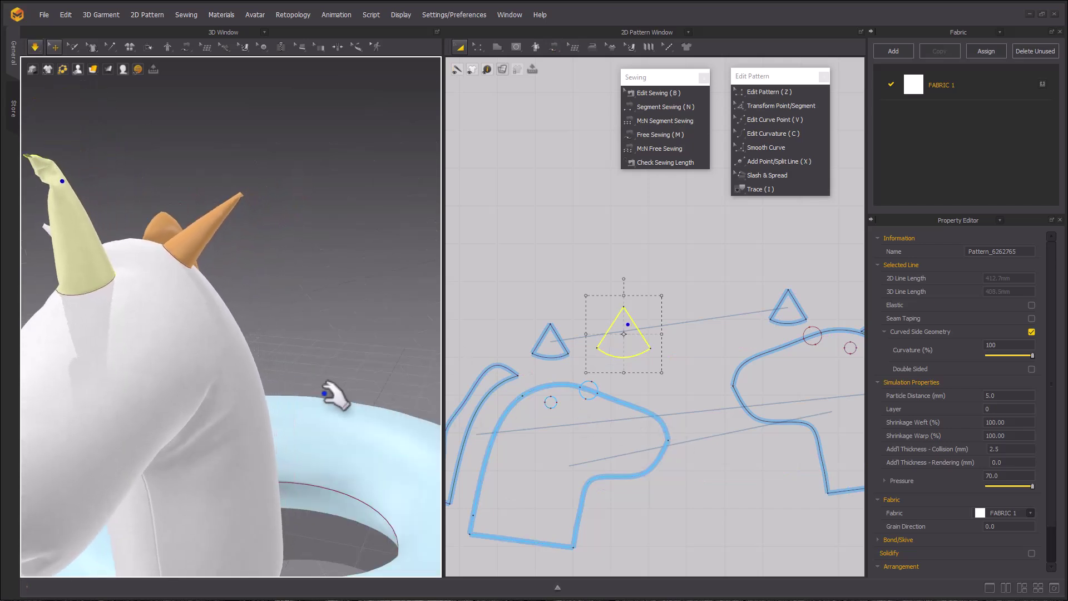
{"action": "right_click_drag", "start_coordinate": [336, 396], "coordinate": [281, 461]}
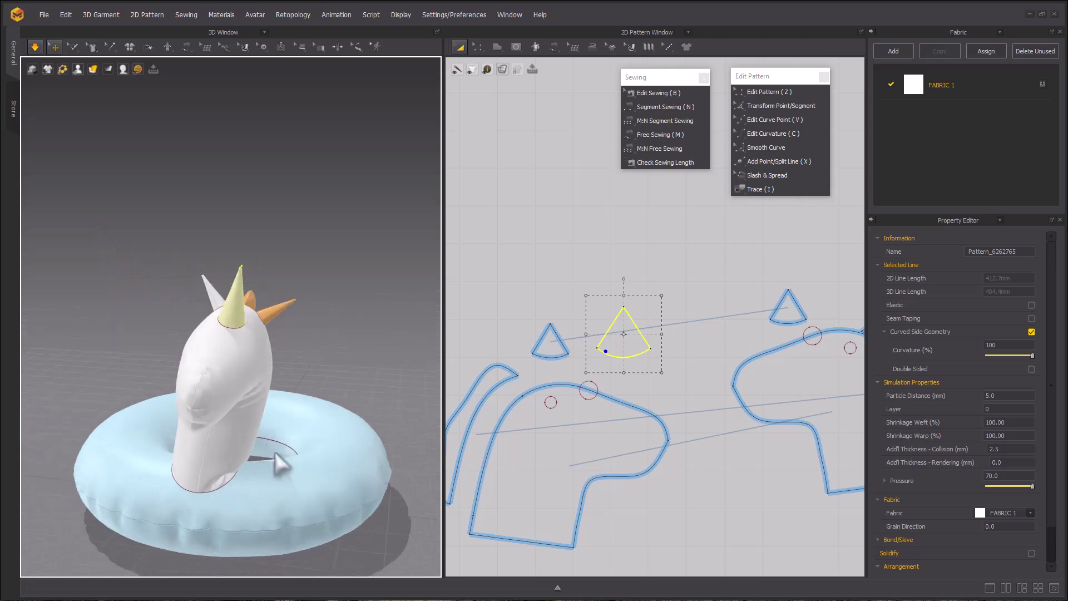
Step: Strengthen the head, horn and ear patterns, and unfreeze the ring's upper pattern
{"action": "key", "text": "ctrl+a"}
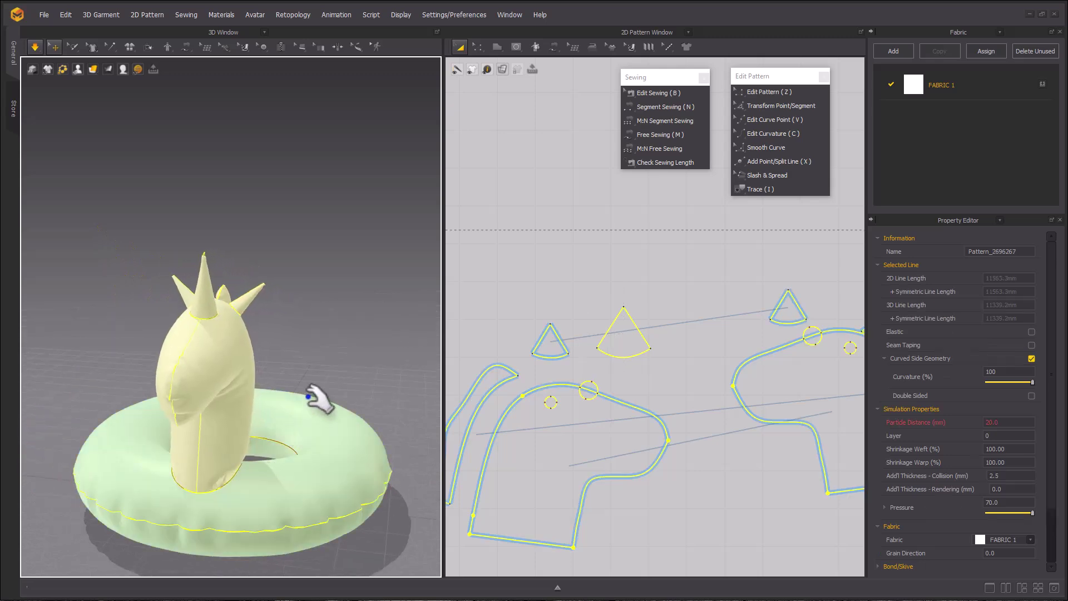
{"action": "key", "text": "ctrl+h"}
{"action": "left_click", "coordinate": [347, 438]}
{"action": "right_click_drag", "start_coordinate": [323, 450], "coordinate": [227, 456]}
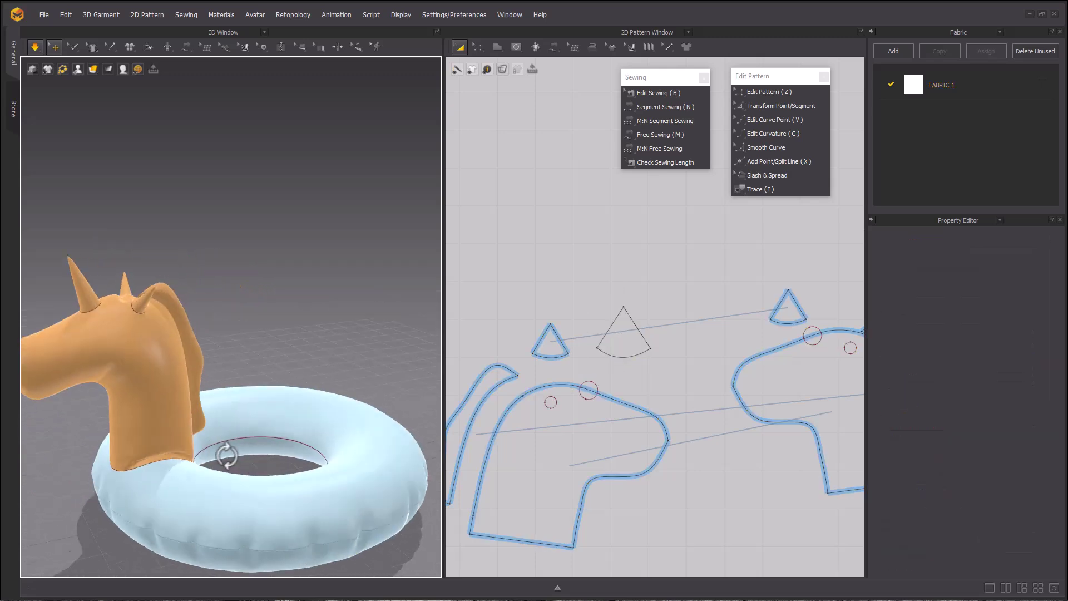
{"action": "left_click", "coordinate": [198, 506]}
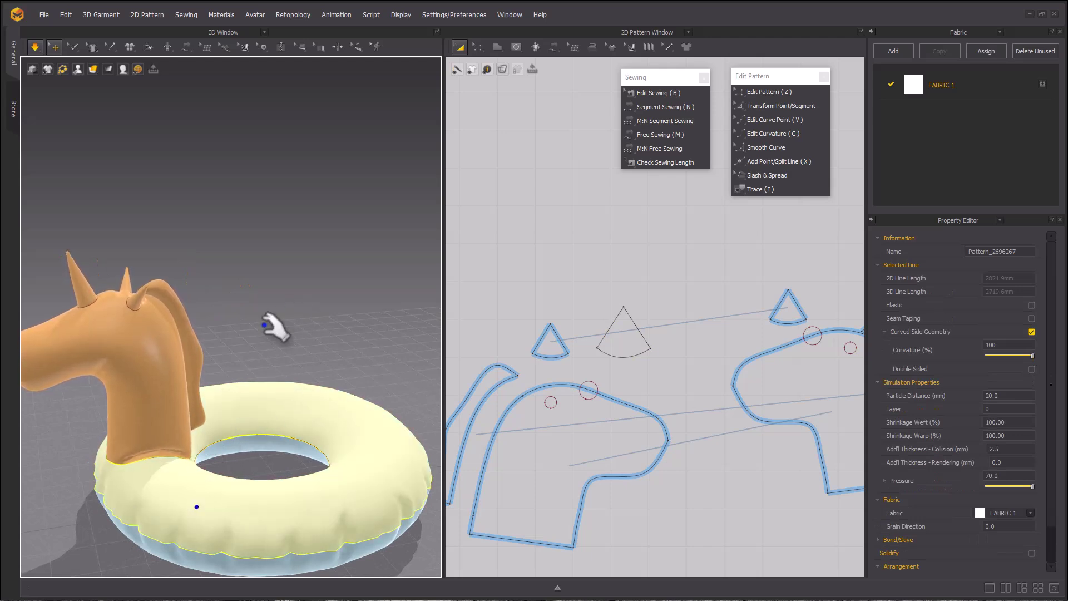
Step: Try to convert the ear circle and the forehead circle on the head pattern to holes together
{"action": "key", "text": "m"}
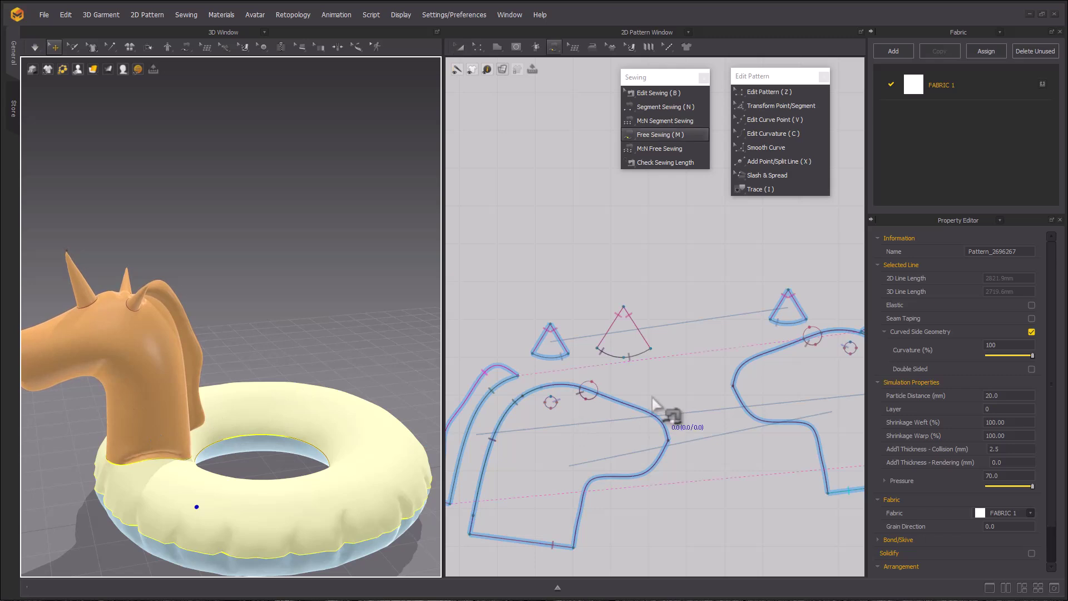
{"action": "key", "text": "a"}
{"action": "left_click", "coordinate": [552, 401]}
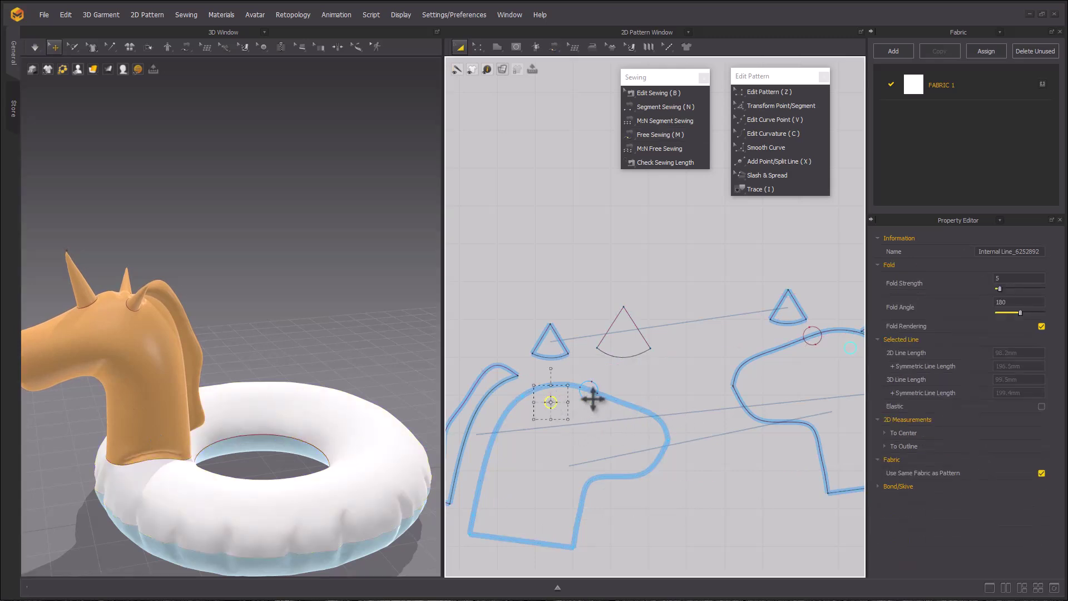
{"action": "right_click", "coordinate": [585, 393]}
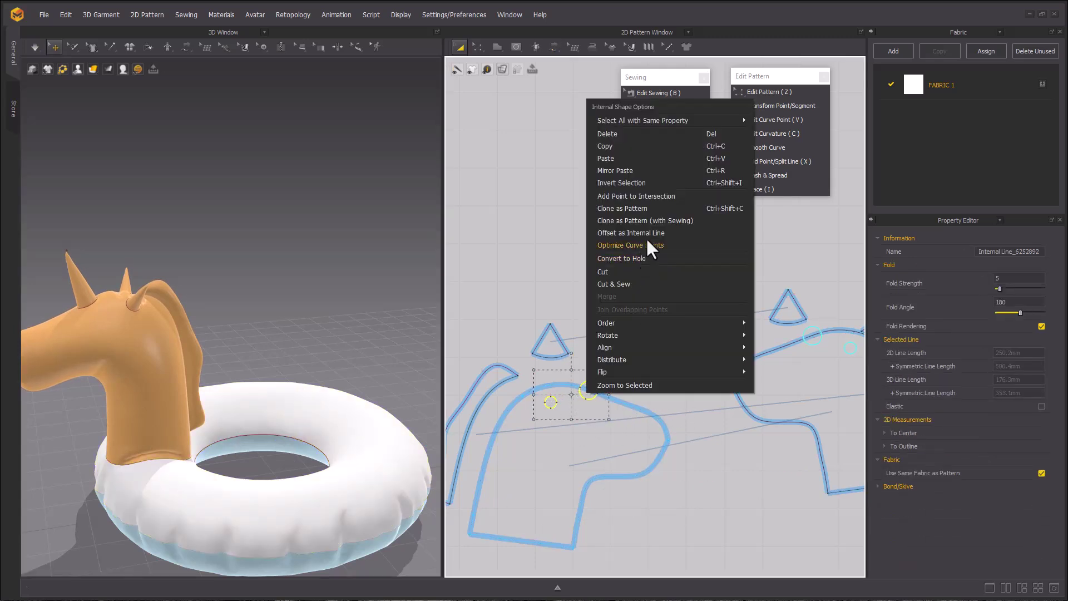
{"action": "left_click", "coordinate": [673, 258]}
{"action": "left_click", "coordinate": [543, 324]}
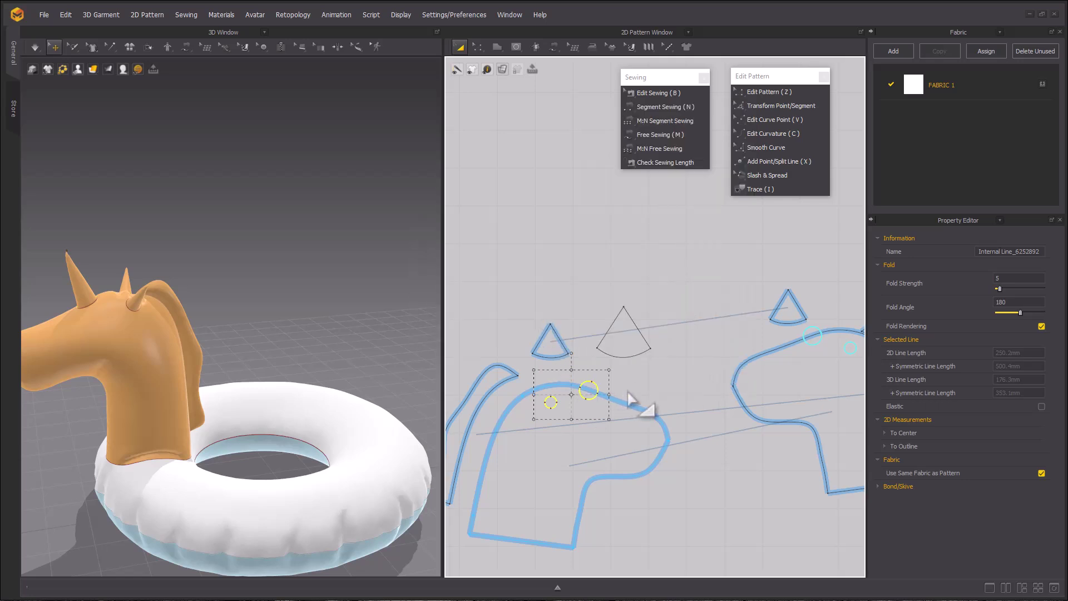
Step: Convert only the ear circle on the head pattern to a hole and start the simulation
{"action": "left_click", "coordinate": [648, 410]}
{"action": "left_click", "coordinate": [552, 401]}
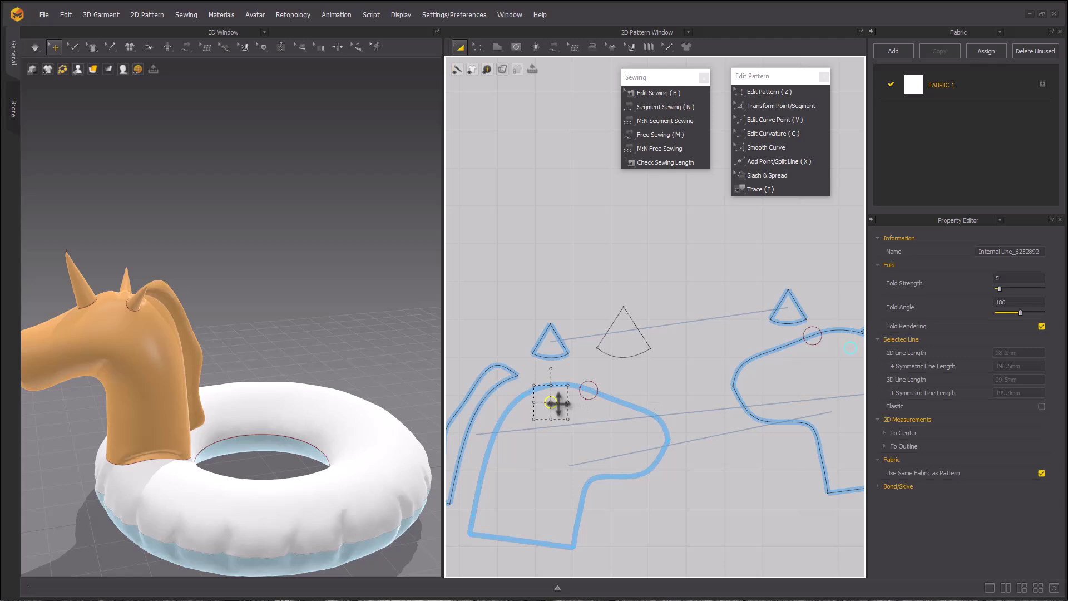
{"action": "right_click", "coordinate": [558, 403]}
{"action": "left_click", "coordinate": [617, 294]}
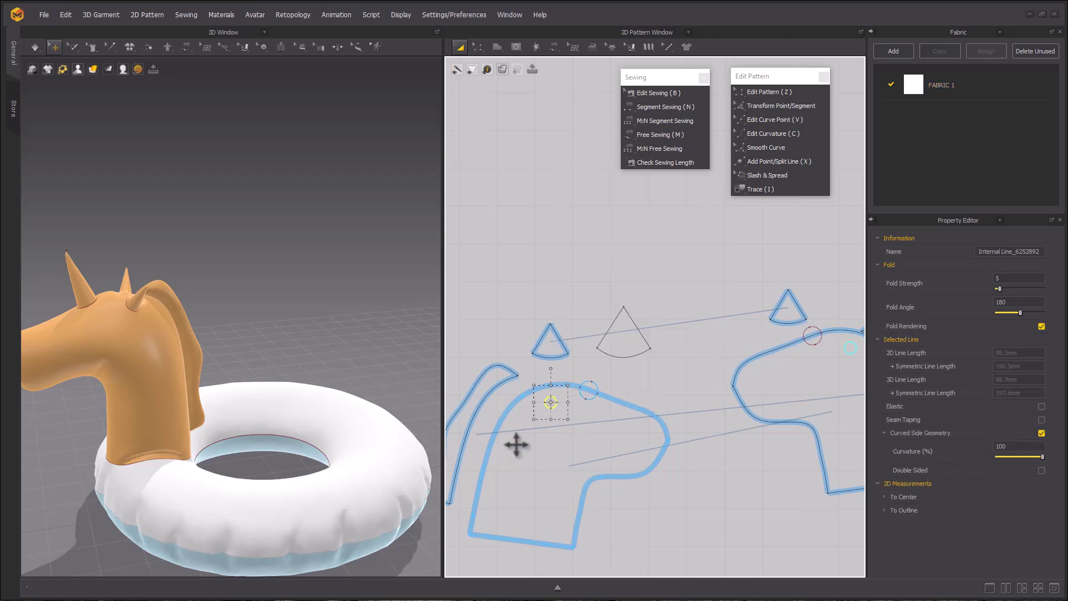
{"action": "mouse_move", "coordinate": [236, 423]}
{"action": "right_mouse_down"}
{"action": "mouse_move", "coordinate": [185, 437]}
{"action": "mouse_move", "coordinate": [233, 430]}
{"action": "right_mouse_up"}
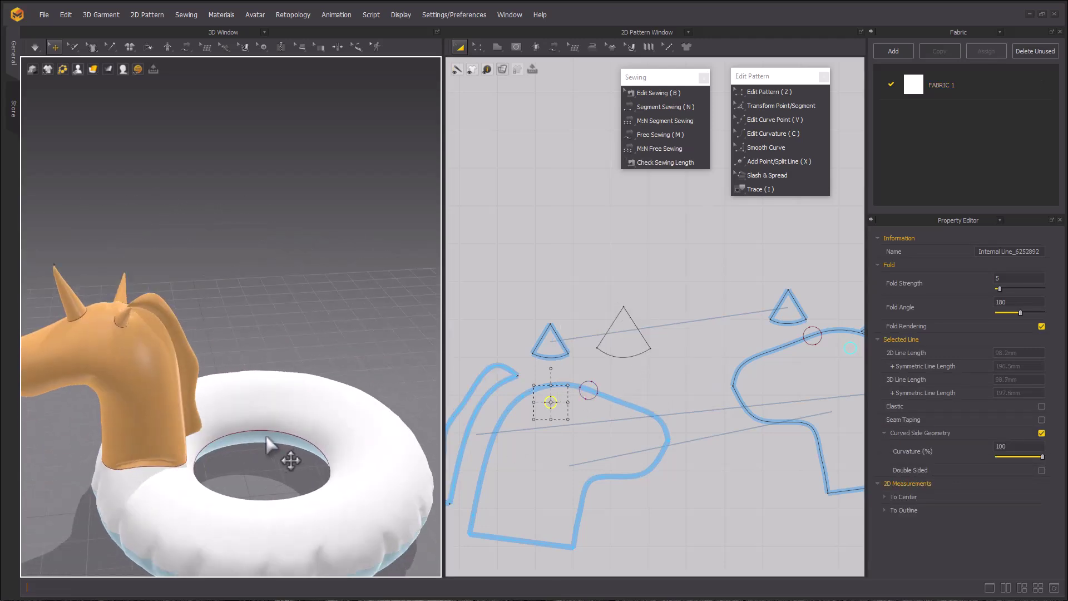
{"action": "key", "text": "space"}
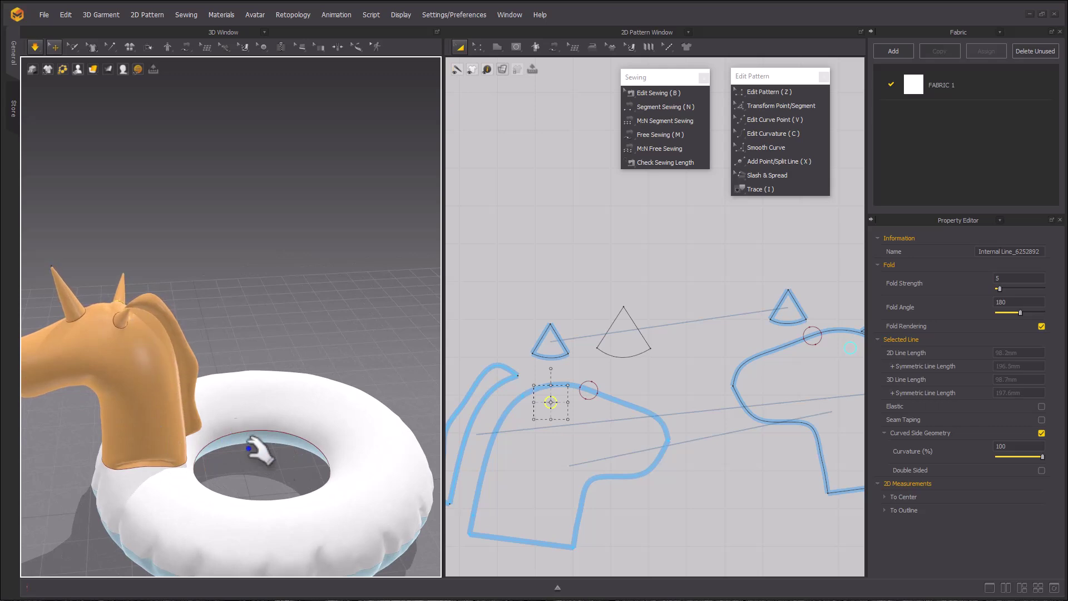
Step: Convert the oval neck opening on the ring's upper pattern to a hole
{"action": "scroll", "coordinate": [703, 490], "scroll_direction": "down", "scroll_amount": 5}
{"action": "middle_click_drag", "start_coordinate": [779, 367], "coordinate": [683, 315]}
{"action": "scroll", "coordinate": [683, 315], "scroll_direction": "up", "scroll_amount": 3}
{"action": "right_click", "coordinate": [670, 318]}
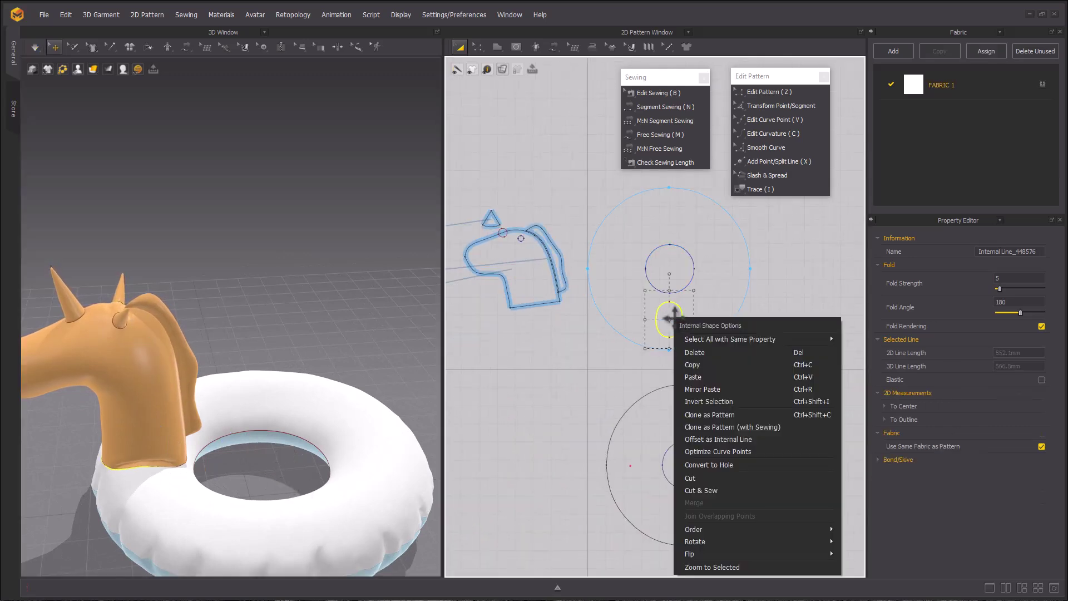
{"action": "left_click", "coordinate": [727, 477]}
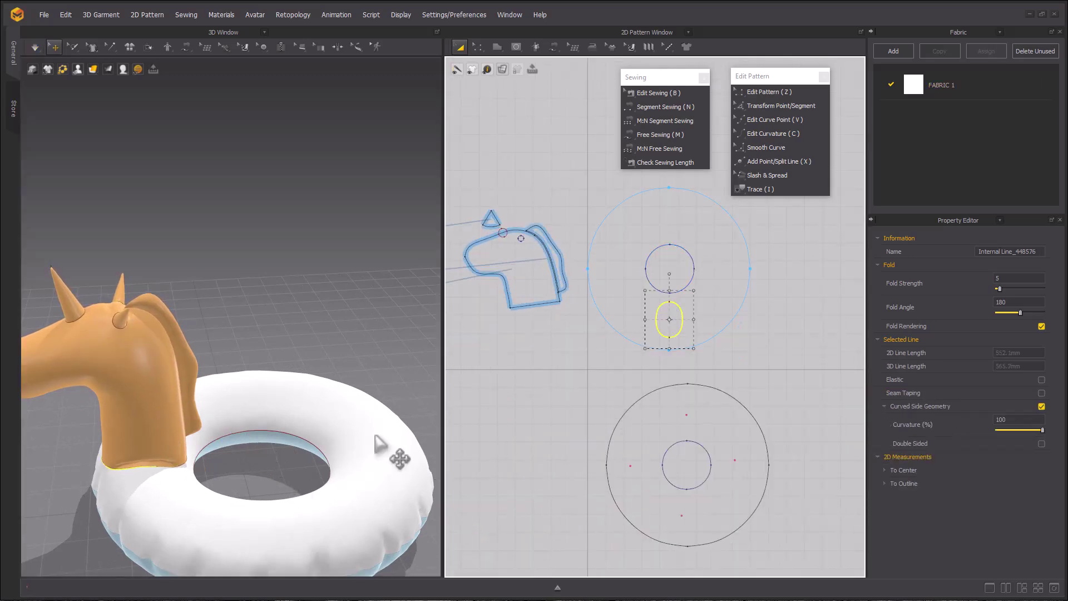
Step: Simulate the float, tug at the ring and neck to settle them, and stop the simulation
{"action": "right_click_drag", "start_coordinate": [117, 464], "coordinate": [240, 464]}
{"action": "key", "text": "space"}
{"action": "left_click_drag", "start_coordinate": [231, 490], "coordinate": [222, 494]}
{"action": "left_click_drag", "start_coordinate": [258, 440], "coordinate": [292, 462]}
{"action": "right_click_drag", "start_coordinate": [295, 462], "coordinate": [251, 377]}
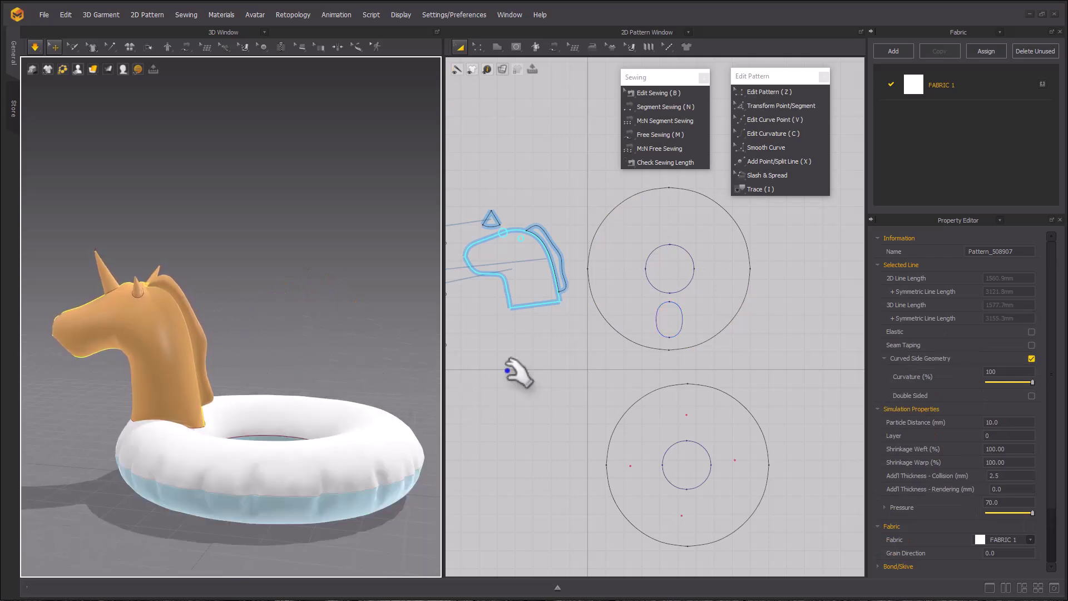
{"action": "key", "text": "space"}
Step: Copy the two head patterns and place the duplicates above the ring's upper pattern
{"action": "scroll", "coordinate": [380, 397], "scroll_direction": "down", "scroll_amount": 1}
{"action": "middle_click_drag", "start_coordinate": [379, 396], "coordinate": [333, 377]}
{"action": "left_click", "coordinate": [676, 317]}
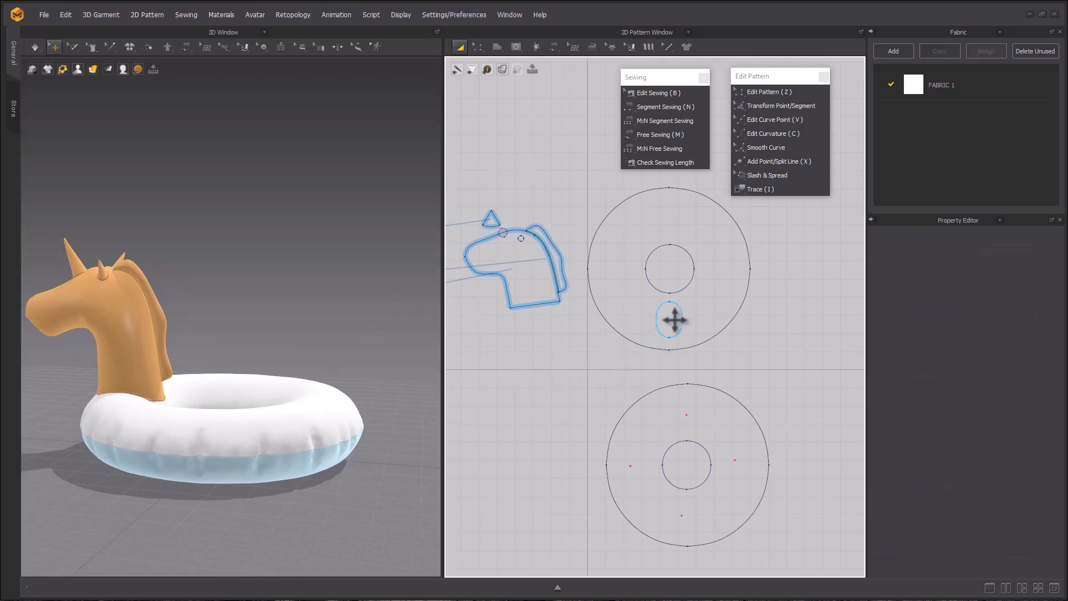
{"action": "left_click", "coordinate": [532, 287], "text": "shift"}
{"action": "middle_click_drag", "start_coordinate": [501, 388], "coordinate": [593, 438]}
{"action": "left_click", "coordinate": [529, 310], "text": "shift"}
{"action": "scroll", "coordinate": [662, 414], "scroll_direction": "down", "scroll_amount": 2}
{"action": "right_click_drag", "start_coordinate": [592, 437], "coordinate": [546, 449]}
{"action": "key", "text": "ctrl+c"}
{"action": "key", "text": "ctrl+v"}
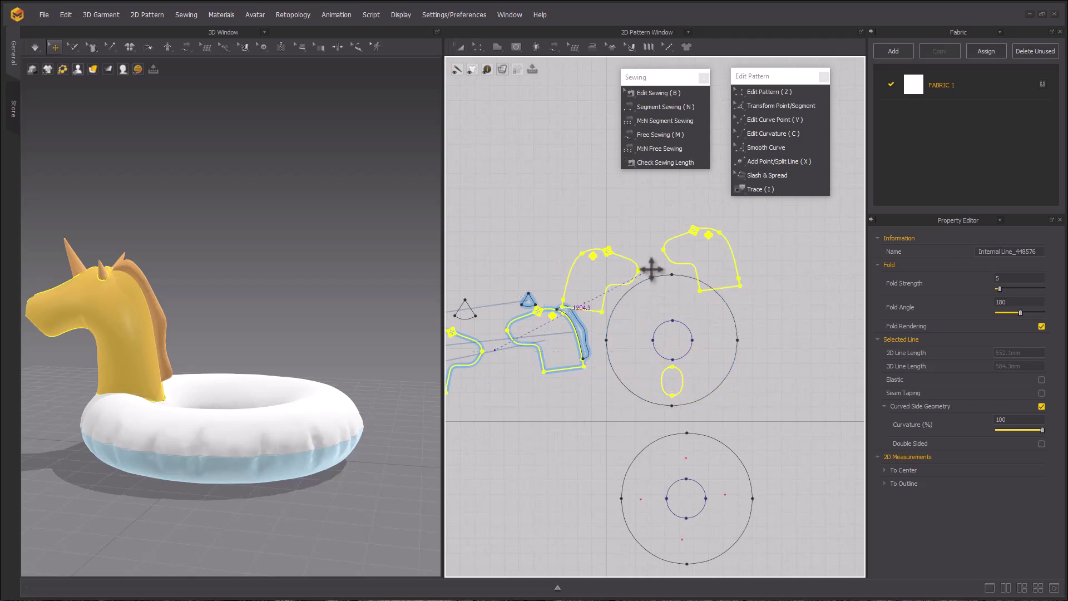
{"action": "left_click", "coordinate": [645, 239]}
Step: Copy the oval neck hole and place the duplicate on the opposite side of the ring's centre, vertically aligned with the original
{"action": "left_click", "coordinate": [678, 382]}
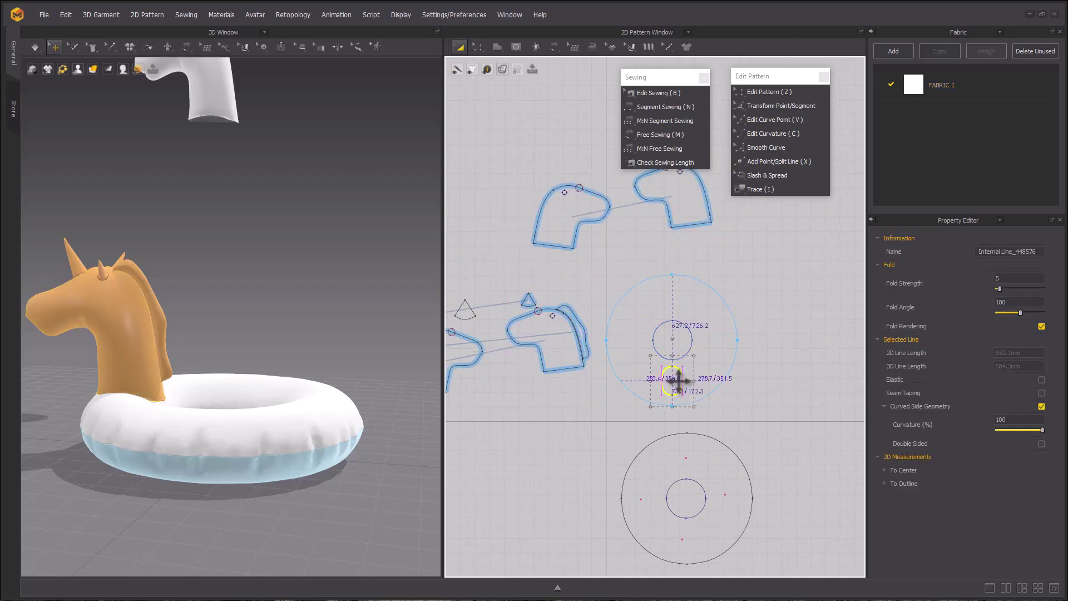
{"action": "key", "text": "ctrl+c"}
{"action": "key", "text": "ctrl+v"}
{"action": "scroll", "coordinate": [662, 314], "scroll_direction": "up", "scroll_amount": 6}
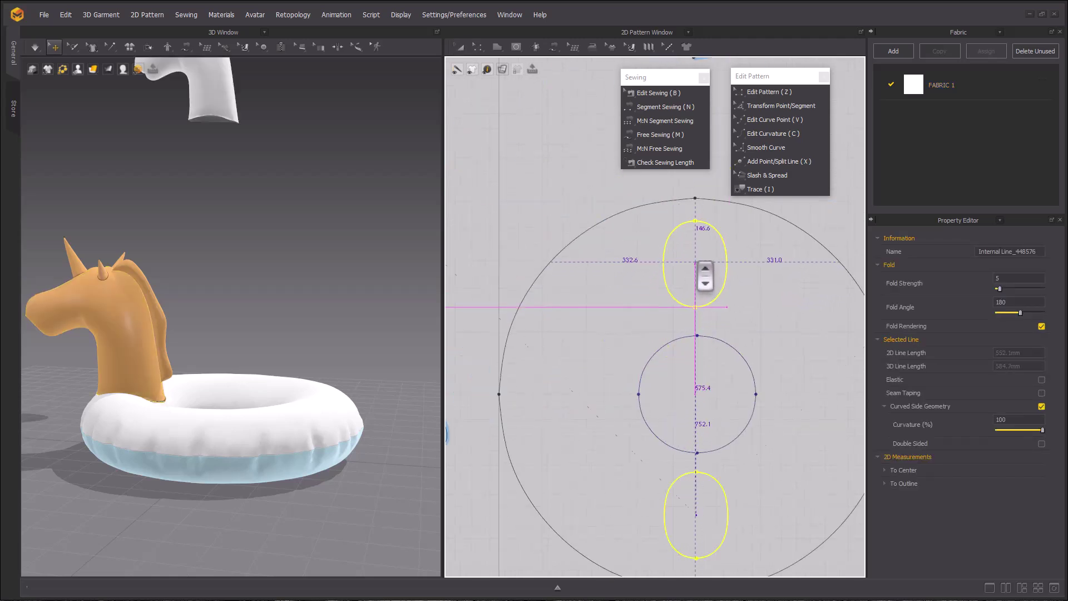
{"action": "left_click", "coordinate": [705, 273]}
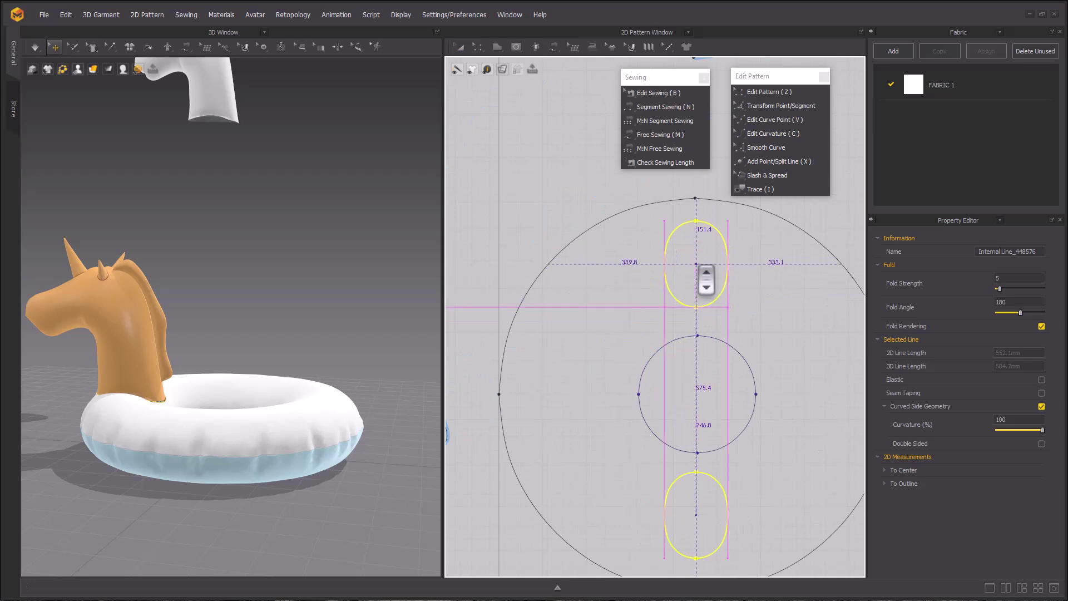
{"action": "scroll", "coordinate": [533, 285], "scroll_direction": "down", "scroll_amount": 2}
{"action": "scroll", "coordinate": [601, 238], "scroll_direction": "down", "scroll_amount": 3}
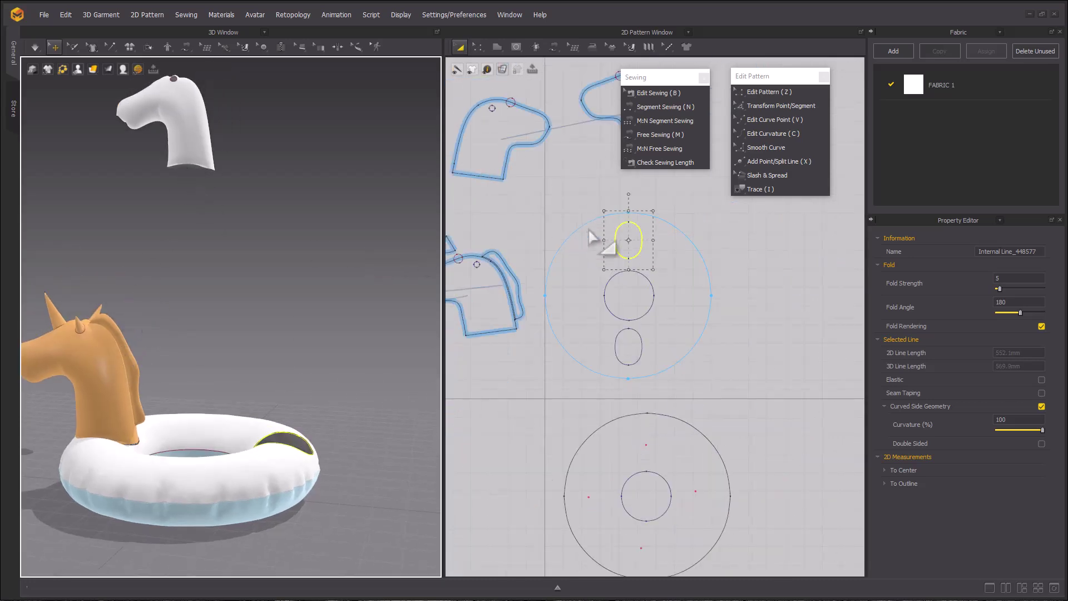
{"action": "scroll", "coordinate": [561, 291], "scroll_direction": "down", "scroll_amount": 1}
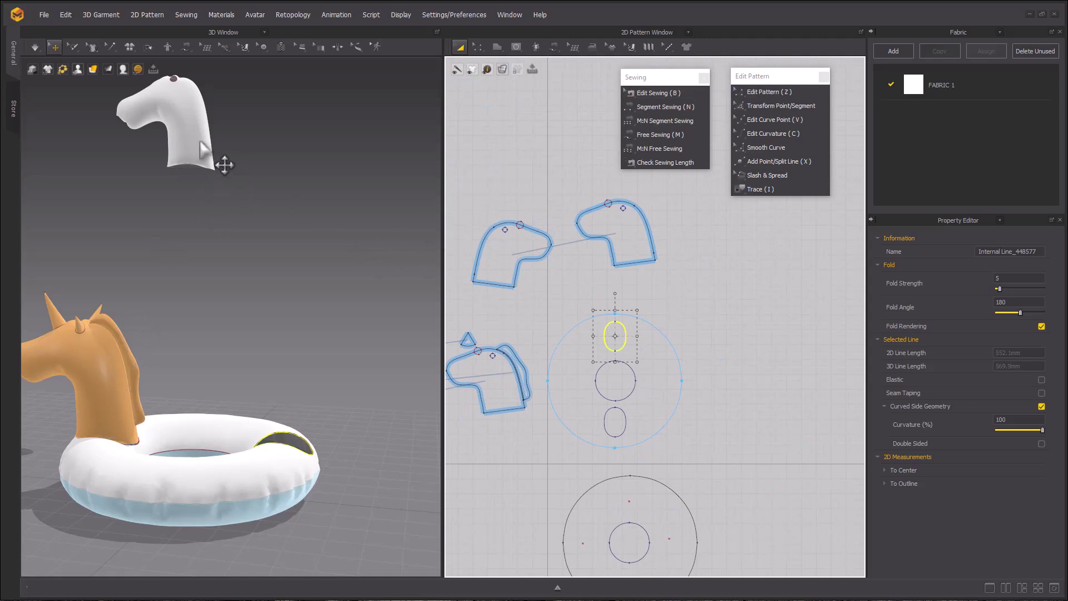
Step: Use Segment Sewing to join the bottom neck edges of both duplicated head patterns to the two halves of the new oval hole
{"action": "key", "text": "n"}
{"action": "left_click", "coordinate": [635, 263]}
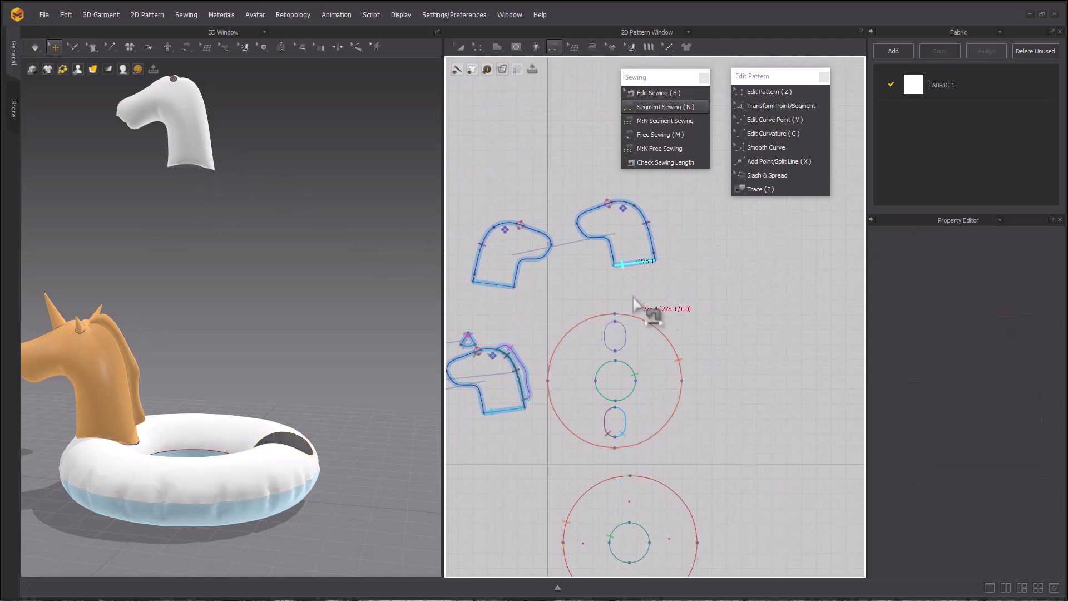
{"action": "left_click", "coordinate": [623, 336]}
{"action": "left_click", "coordinate": [537, 294]}
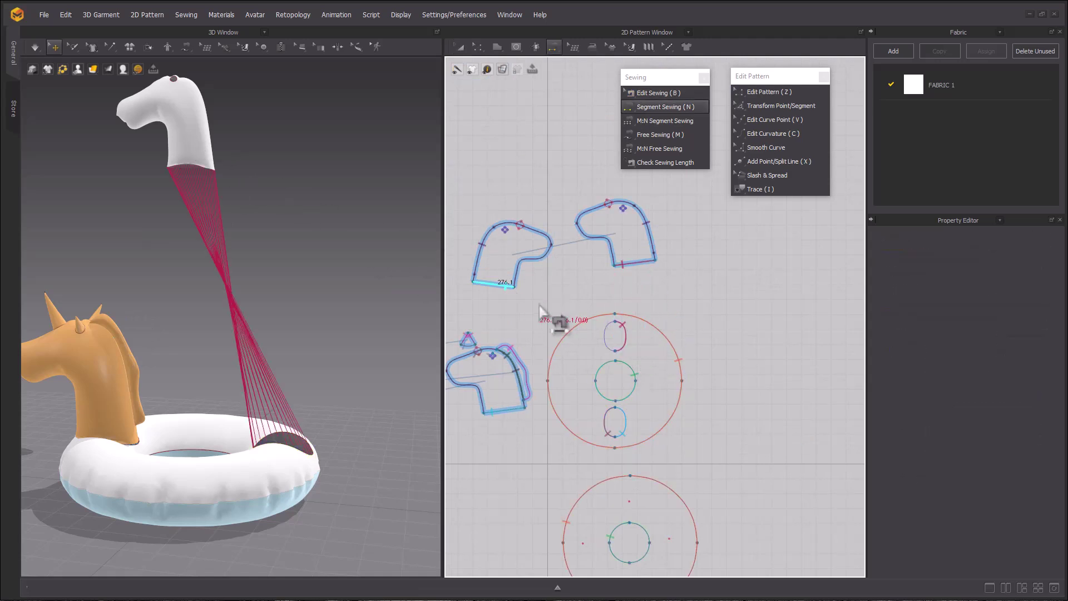
{"action": "left_click", "coordinate": [615, 339]}
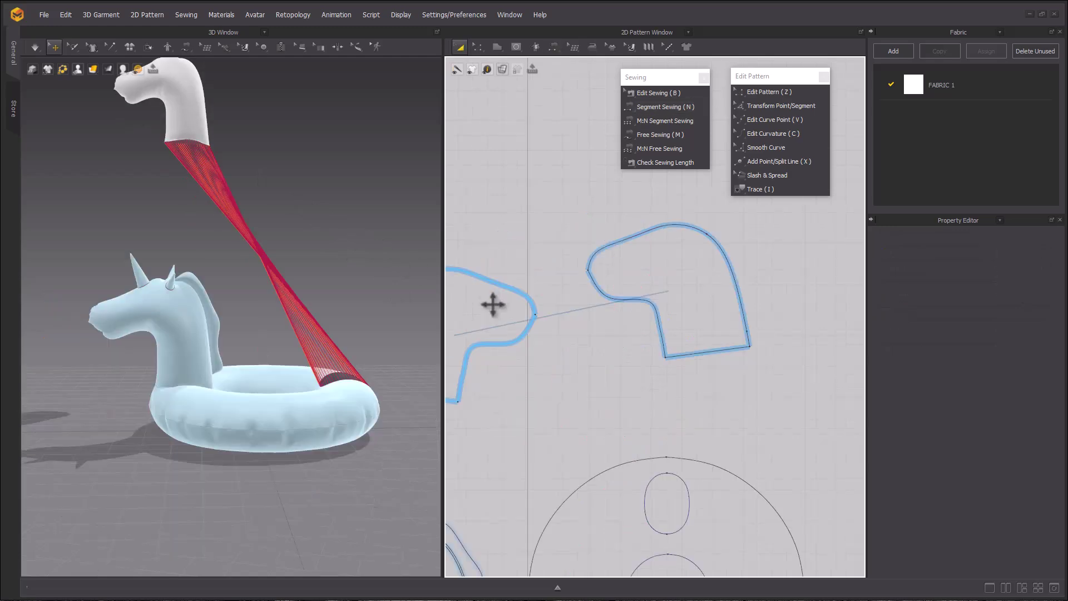
Step: Set the particle distance of the duplicated head patterns to 20 mm
{"action": "left_click", "coordinate": [668, 254]}
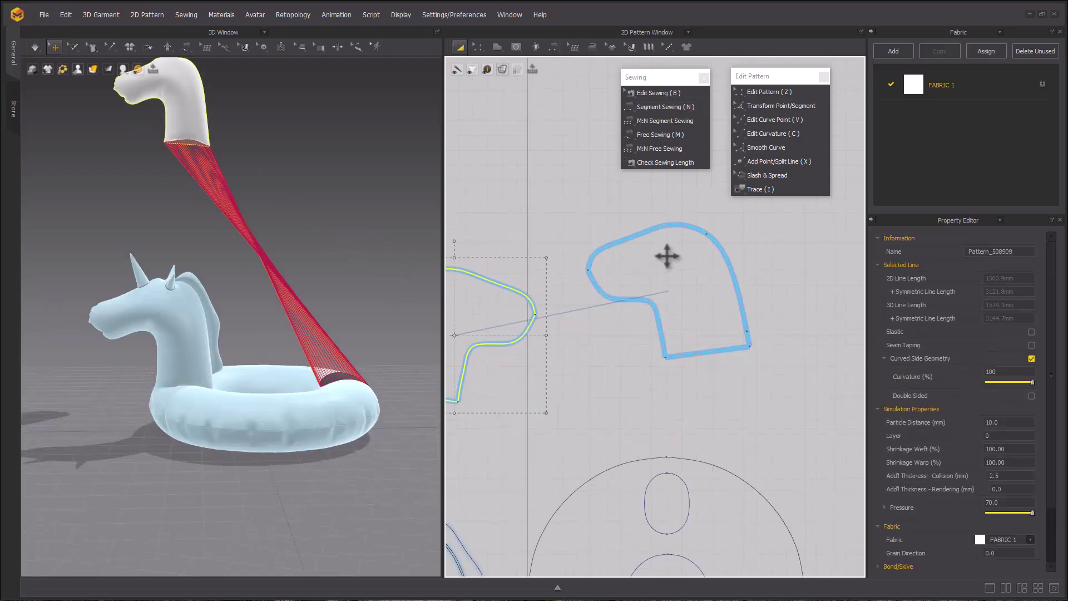
{"action": "double_click", "coordinate": [1031, 422]}
{"action": "type", "text": "20"}
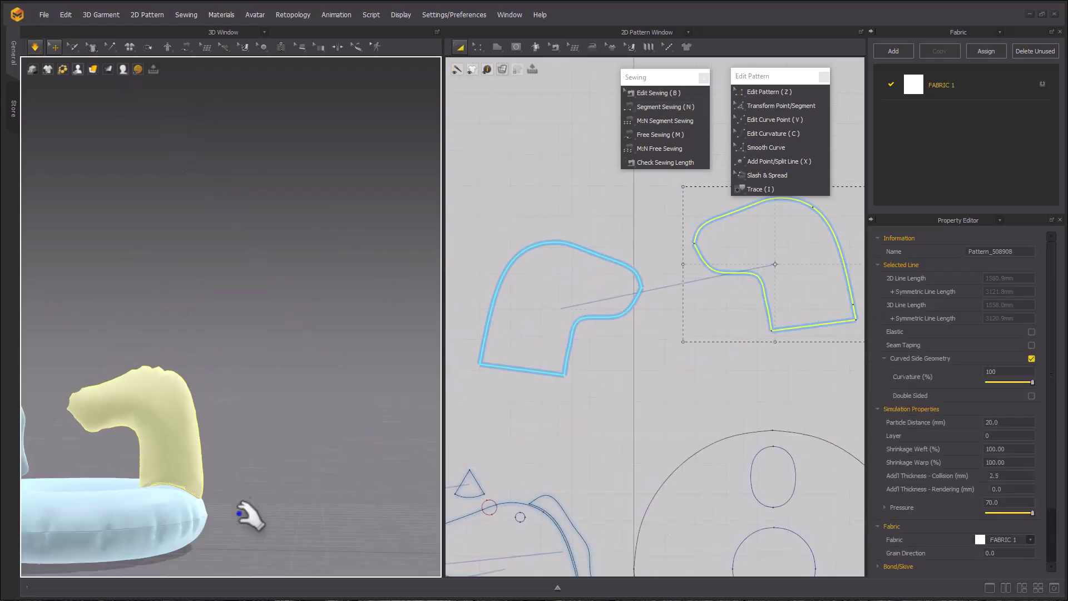
Step: Delete the nose-tip point of the duplicated head pattern and move the point above the base's back corner outward to form a tail tip
{"action": "left_click", "coordinate": [606, 433]}
{"action": "scroll", "coordinate": [602, 396], "scroll_direction": "down", "scroll_amount": 2}
{"action": "middle_click_drag", "start_coordinate": [602, 396], "coordinate": [603, 421]}
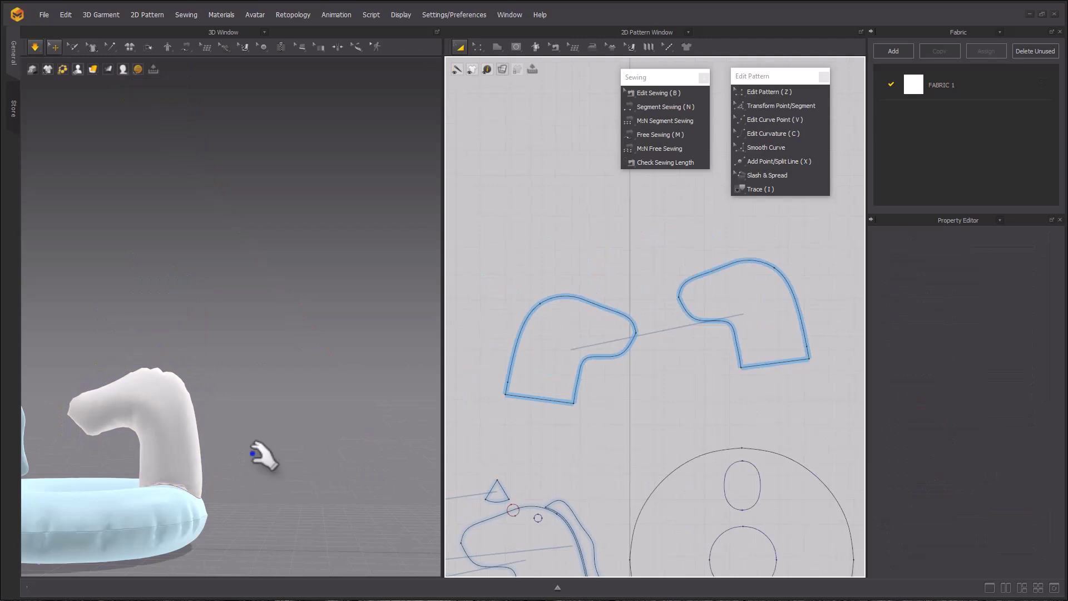
{"action": "right_click_drag", "start_coordinate": [252, 441], "coordinate": [268, 459]}
{"action": "key", "text": "b"}
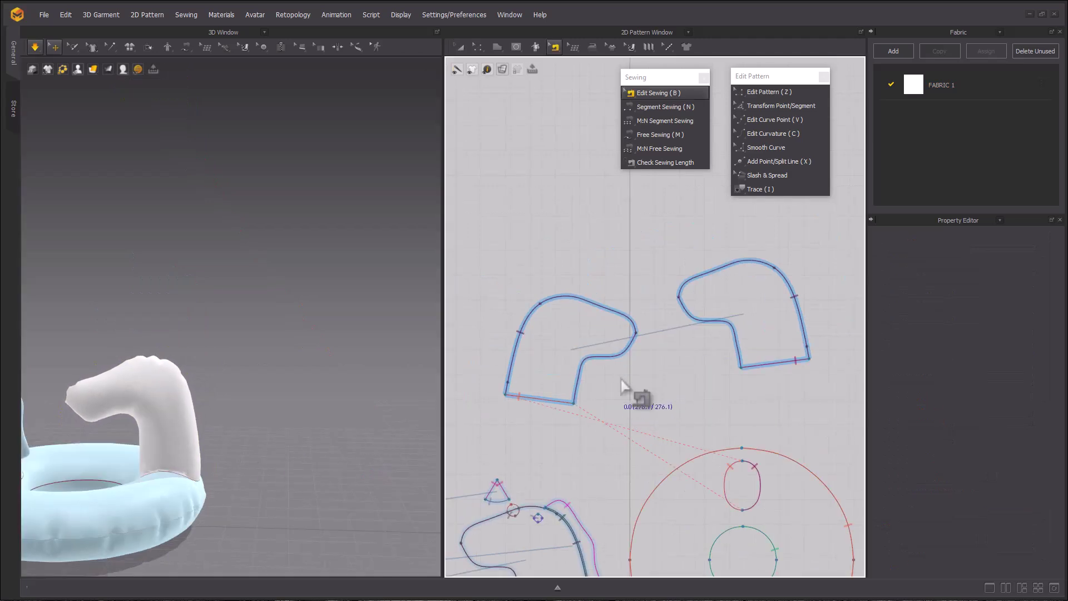
{"action": "key", "text": "z"}
{"action": "left_click", "coordinate": [637, 332]}
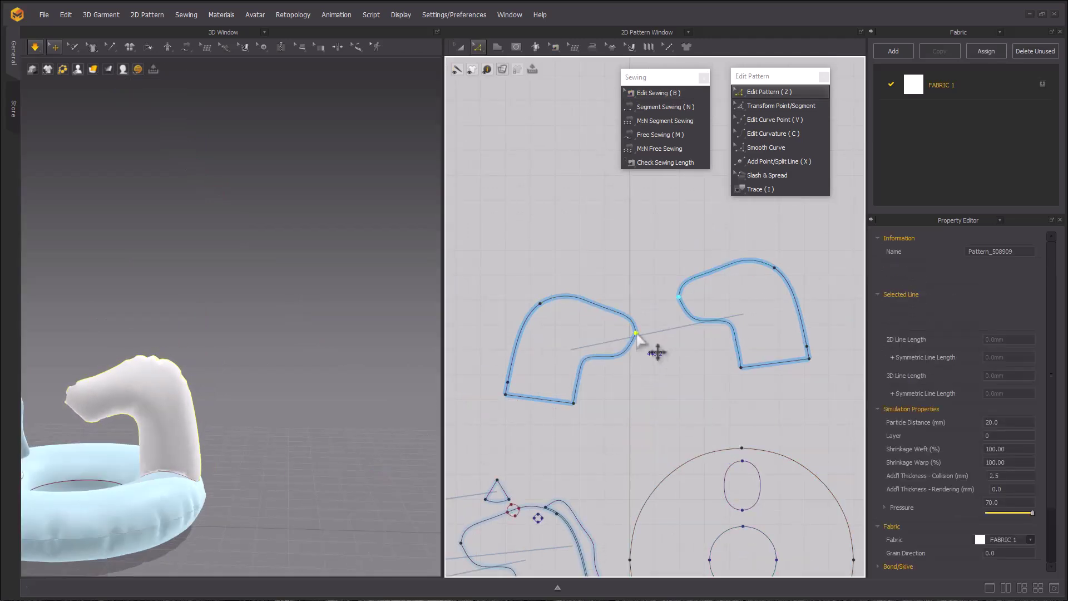
{"action": "key", "text": "Delete"}
{"action": "left_click_drag", "start_coordinate": [507, 384], "coordinate": [446, 362]}
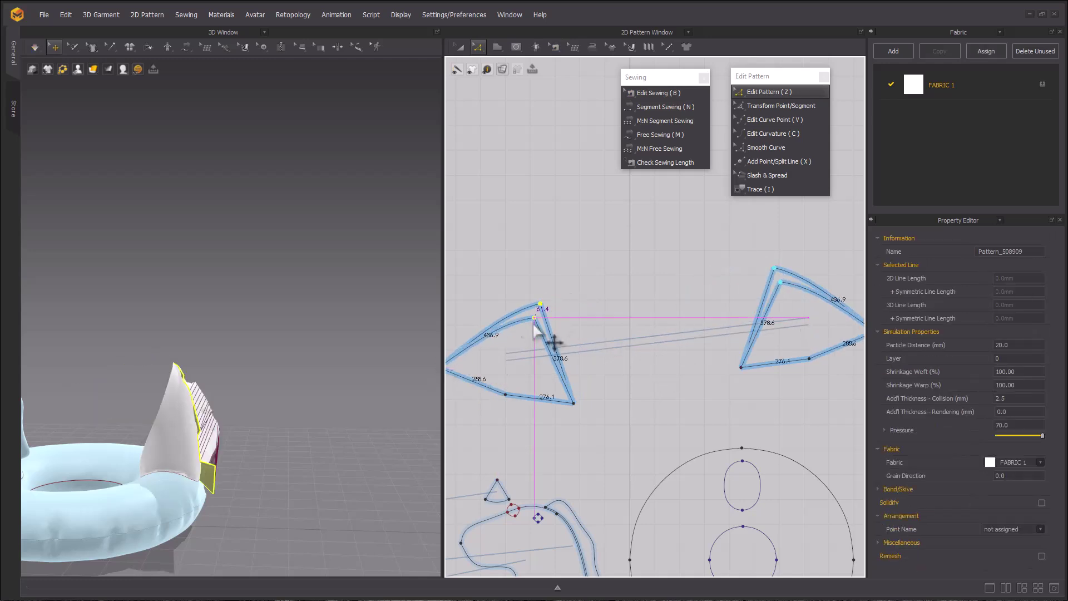
Step: Bend the tail pattern's lower edge between tip and base inward with Edit Curvature, and simulate while pulling the tail outward
{"action": "scroll", "coordinate": [590, 342], "scroll_direction": "up", "scroll_amount": 5}
{"action": "key", "text": "c"}
{"action": "left_click_drag", "start_coordinate": [566, 383], "coordinate": [531, 343]}
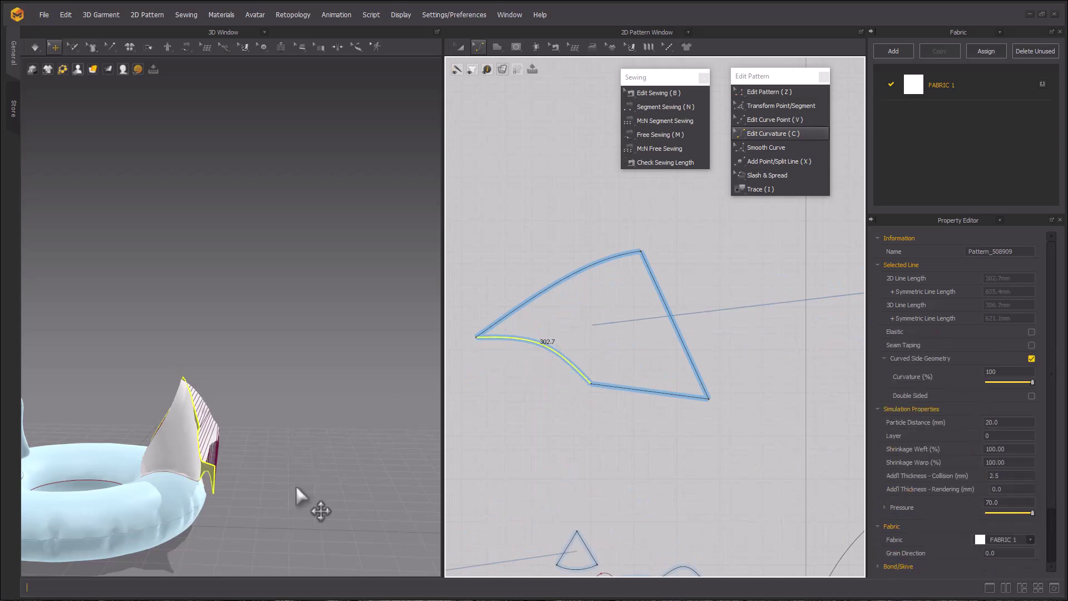
{"action": "key", "text": "space"}
{"action": "mouse_move", "coordinate": [236, 467]}
{"action": "left_mouse_down"}
{"action": "mouse_move", "coordinate": [277, 474]}
{"action": "mouse_move", "coordinate": [240, 483]}
{"action": "mouse_move", "coordinate": [235, 463]}
{"action": "left_mouse_up"}
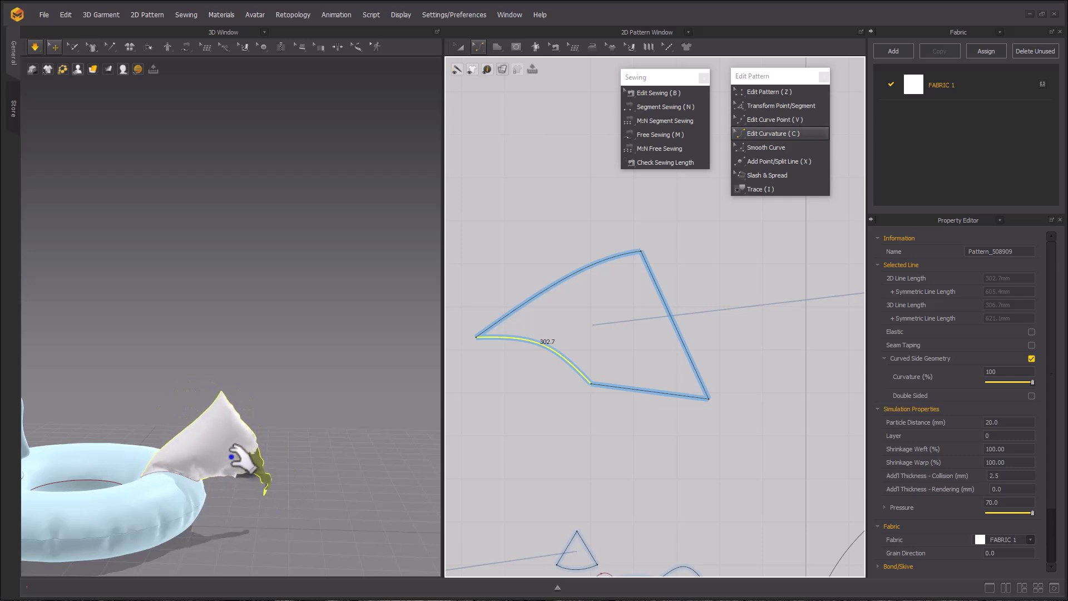
Step: Select all patterns, apply Strengthen and stop the simulation
{"action": "key", "text": "ctrl+a"}
{"action": "middle_click_drag", "start_coordinate": [268, 382], "coordinate": [313, 306]}
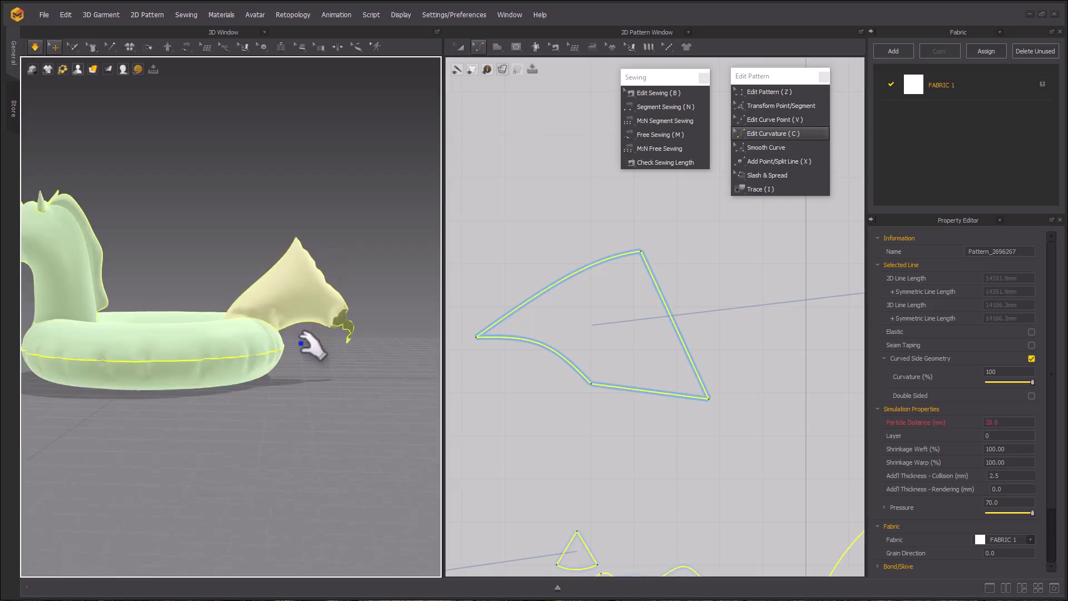
{"action": "key", "text": "ctrl+h"}
{"action": "right_click_drag", "start_coordinate": [340, 309], "coordinate": [199, 373]}
{"action": "key", "text": "space"}
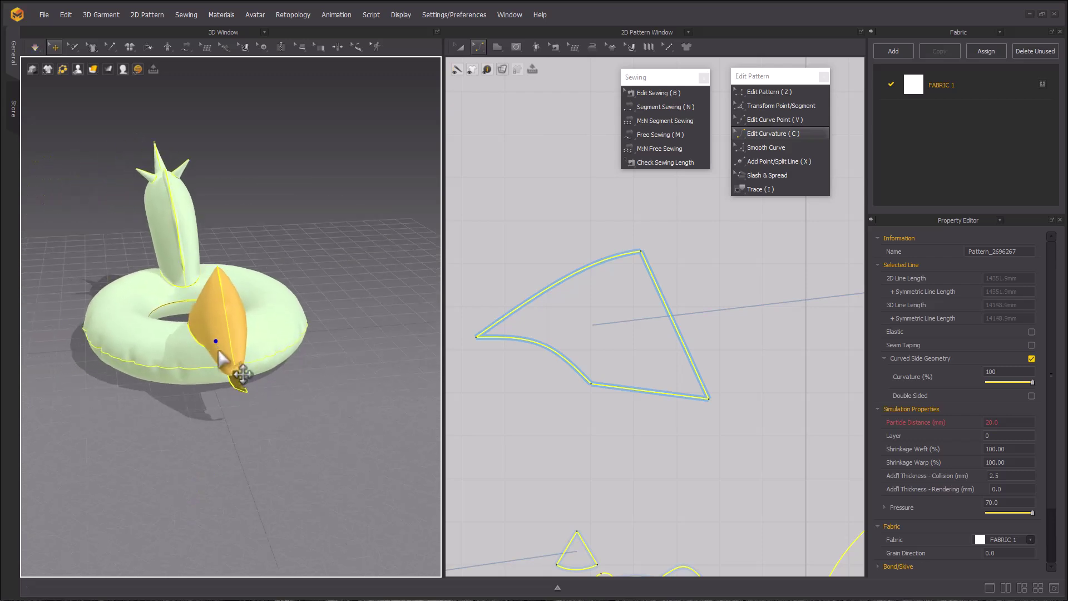
Step: Move one side of the tail sideways in 3D, simulate and pull the tail up to straighten its tip
{"action": "left_click", "coordinate": [188, 423]}
{"action": "left_click_drag", "start_coordinate": [212, 345], "coordinate": [168, 334]}
{"action": "key", "text": "space"}
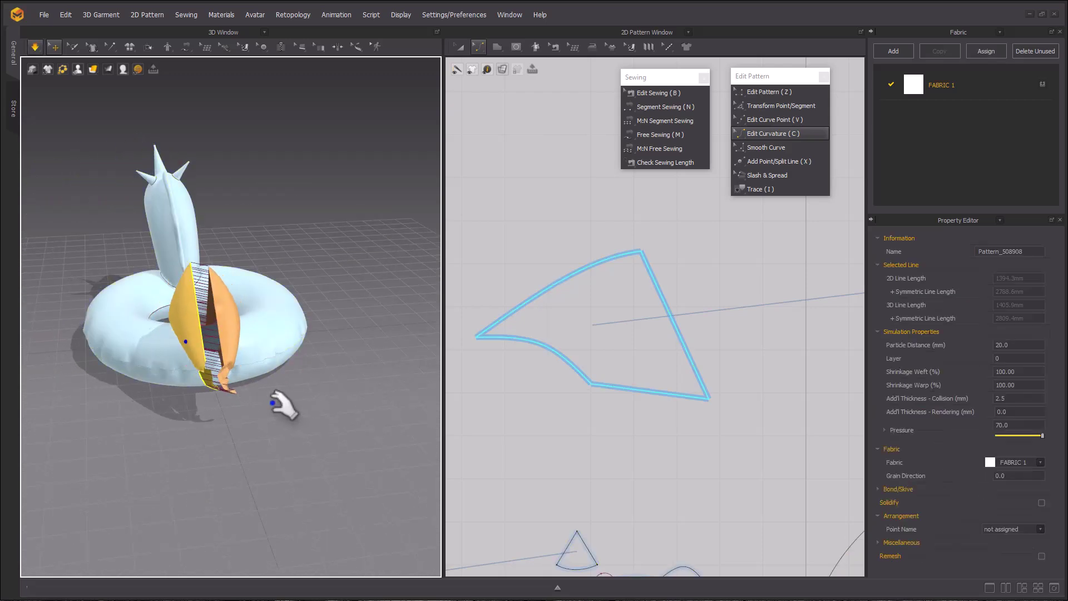
{"action": "right_click_drag", "start_coordinate": [255, 386], "coordinate": [305, 381]}
{"action": "left_click_drag", "start_coordinate": [211, 305], "coordinate": [195, 261]}
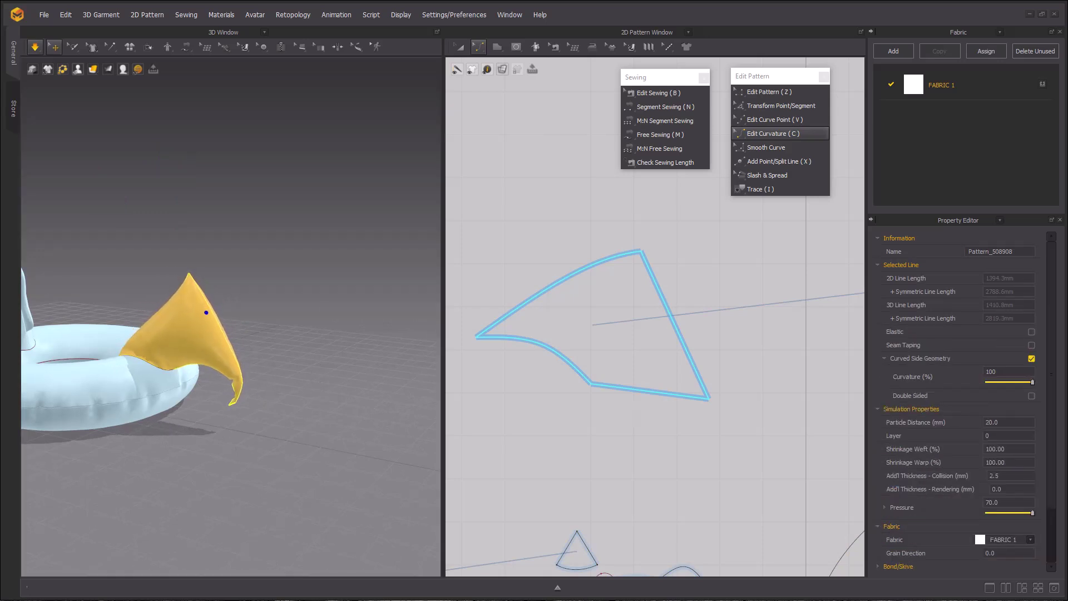
{"action": "right_click_drag", "start_coordinate": [173, 418], "coordinate": [215, 425]}
{"action": "middle_click_drag", "start_coordinate": [189, 401], "coordinate": [178, 442]}
{"action": "right_click_drag", "start_coordinate": [183, 454], "coordinate": [217, 437]}
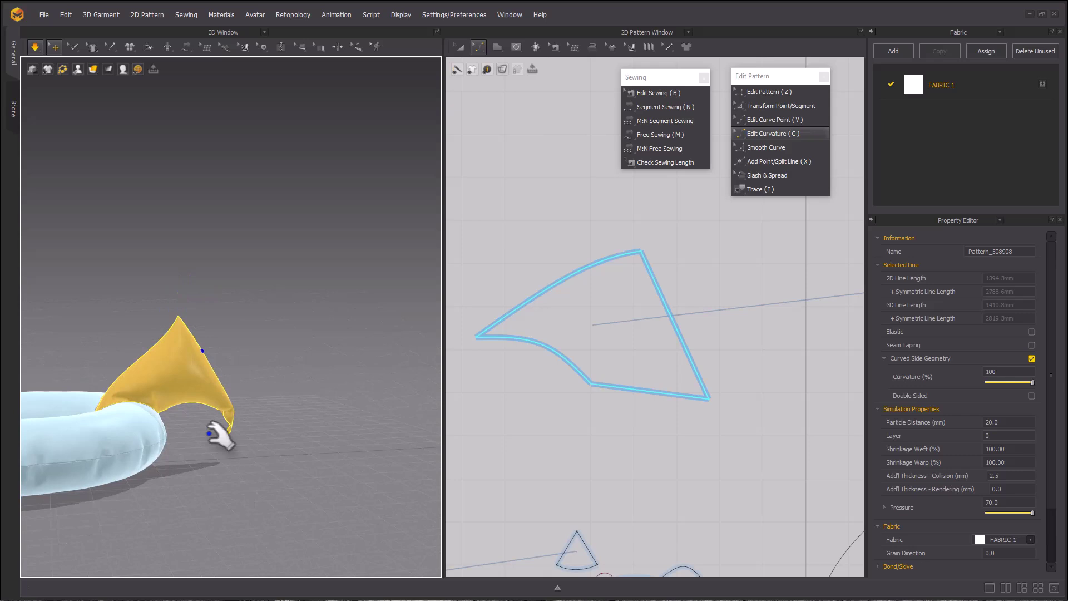
Step: Rotate the tail pattern so its short base edge aligns with the X-axis
{"action": "left_click", "coordinate": [546, 435]}
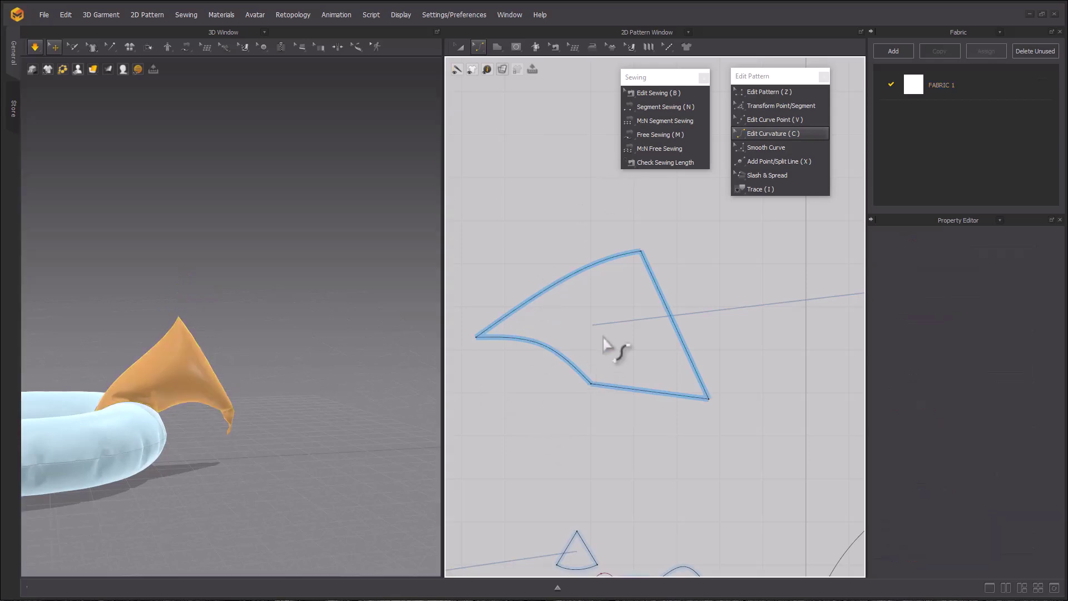
{"action": "key", "text": "z"}
{"action": "left_click", "coordinate": [615, 258]}
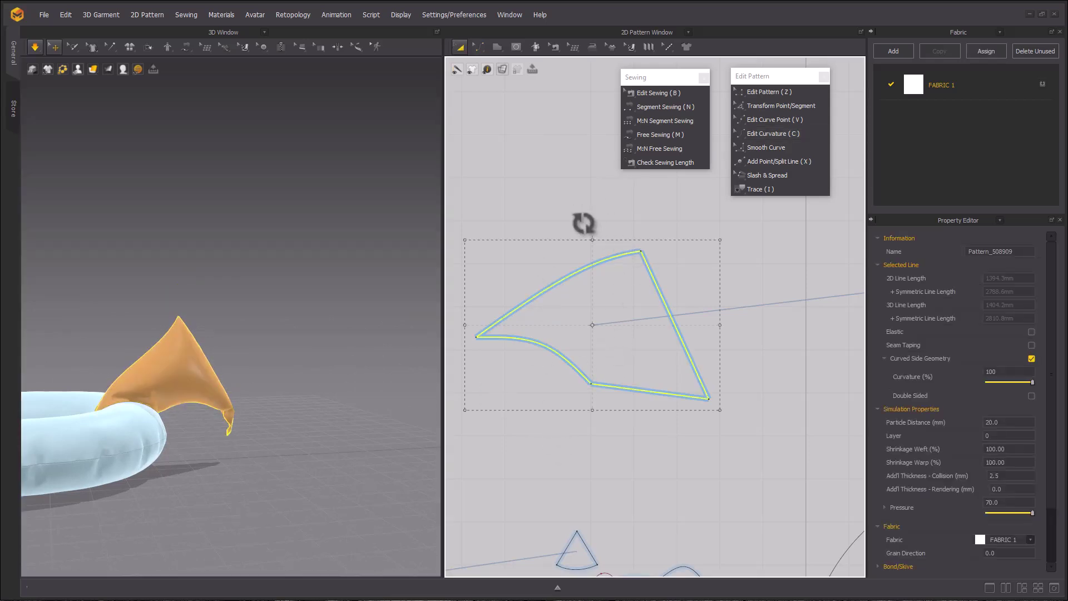
{"action": "mouse_move", "coordinate": [583, 223]}
{"action": "left_mouse_down"}
{"action": "mouse_move", "coordinate": [572, 229]}
{"action": "mouse_move", "coordinate": [581, 222]}
{"action": "left_mouse_up"}
{"action": "right_click", "coordinate": [608, 367]}
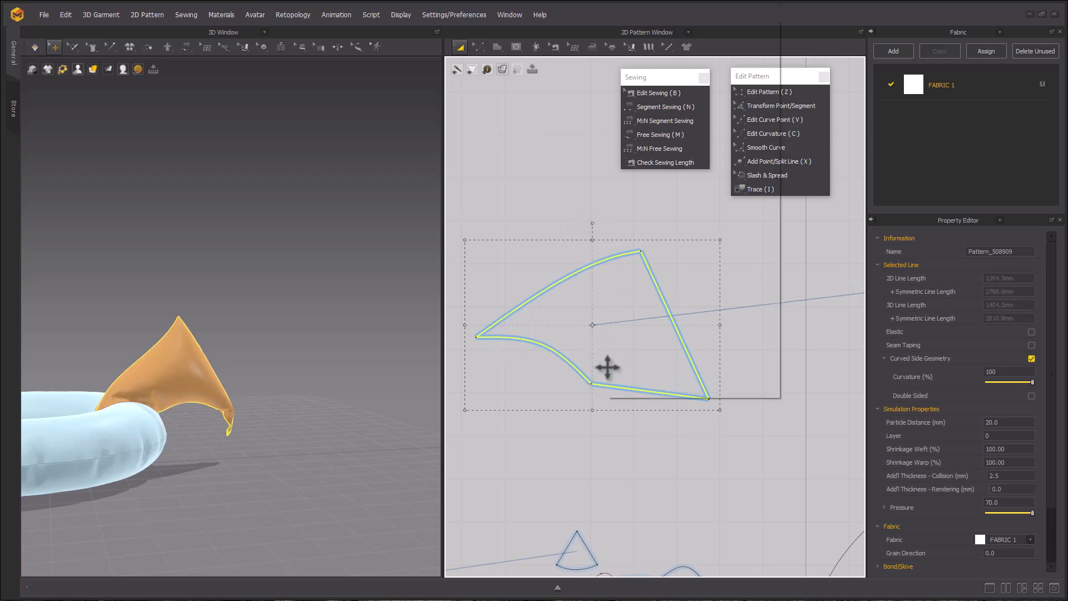
{"action": "right_click", "coordinate": [607, 367]}
{"action": "mouse_move", "coordinate": [656, 341]}
{"action": "left_click", "coordinate": [830, 385]}
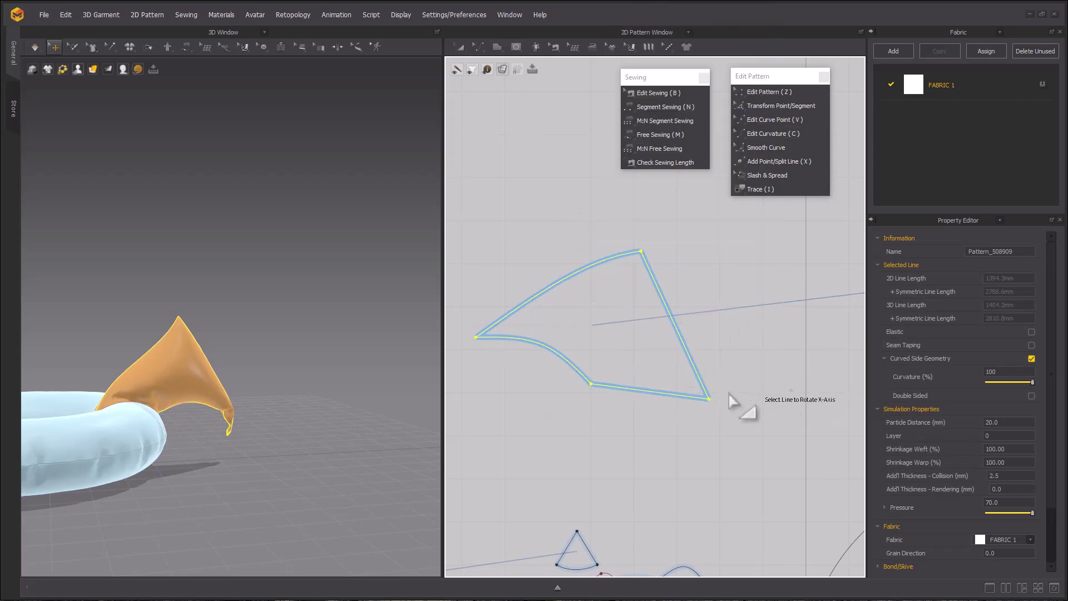
{"action": "left_click", "coordinate": [679, 395]}
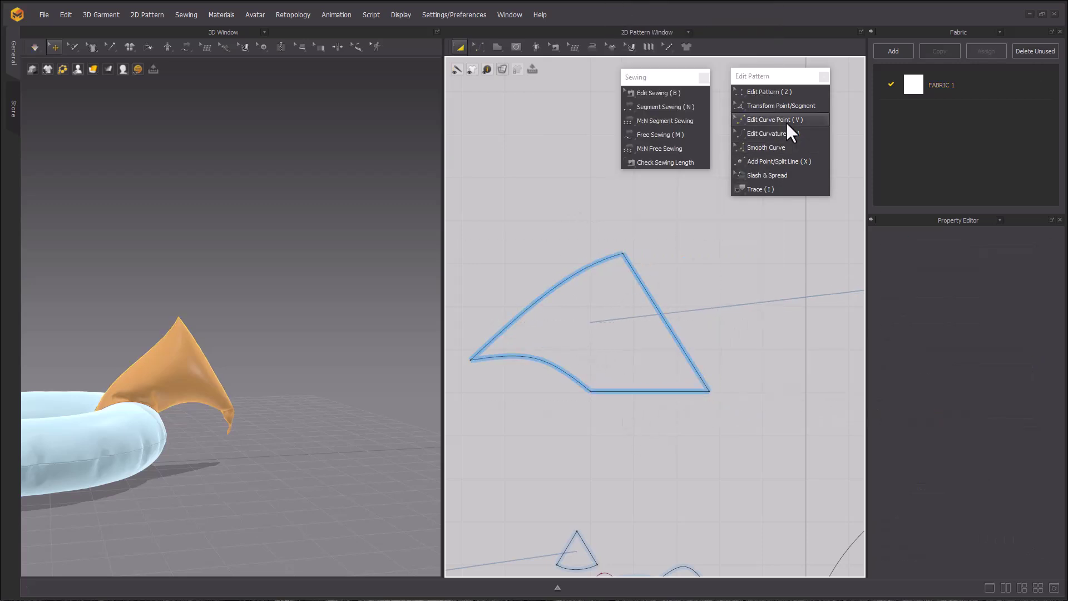
Step: Convert the tail pattern's top corner to a curve point and bend the outer edge into one rounded arch
{"action": "left_click", "coordinate": [769, 119]}
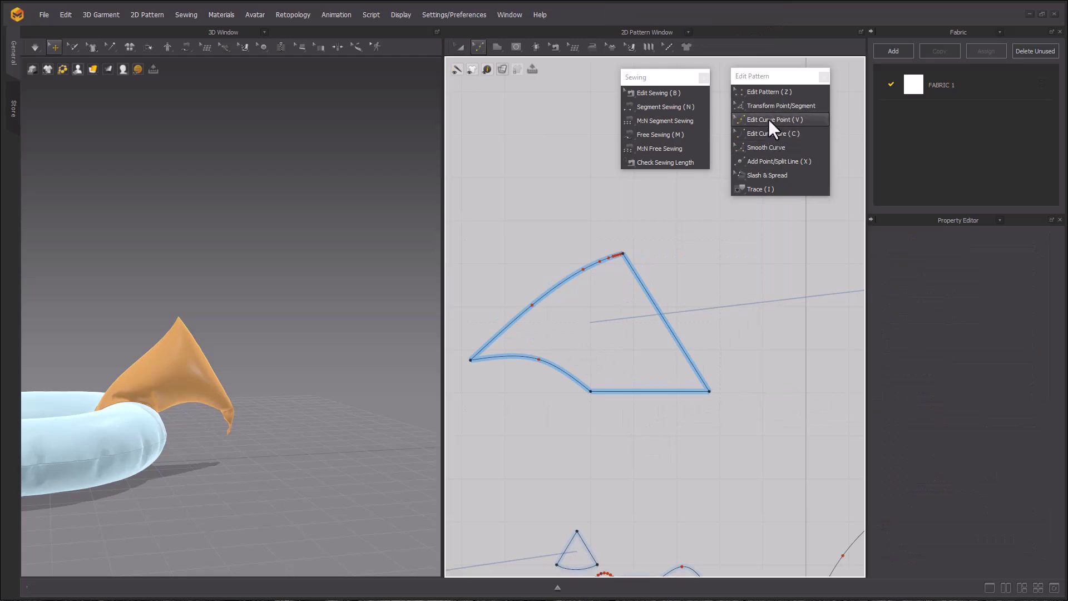
{"action": "right_click", "coordinate": [624, 256]}
{"action": "left_click", "coordinate": [686, 312]}
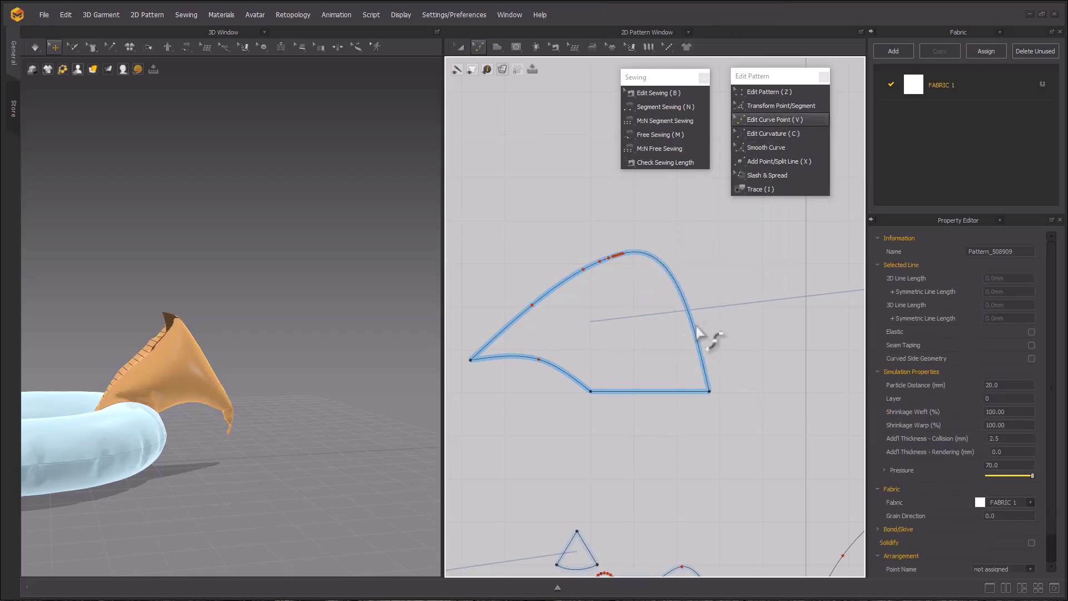
{"action": "left_click_drag", "start_coordinate": [551, 291], "coordinate": [538, 309]}
{"action": "key", "text": "c"}
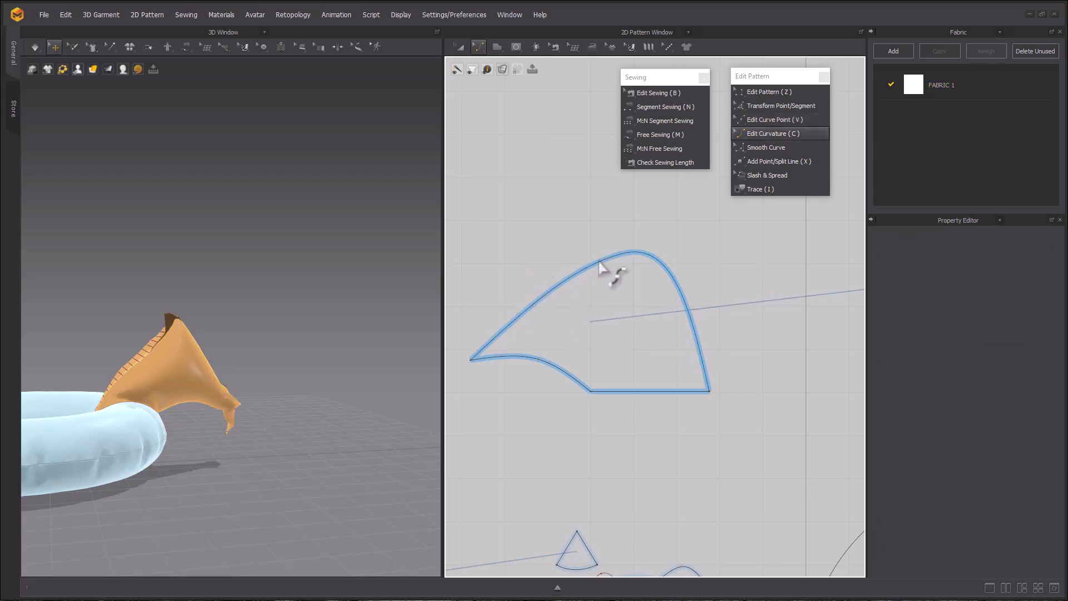
{"action": "left_click_drag", "start_coordinate": [600, 261], "coordinate": [544, 367]}
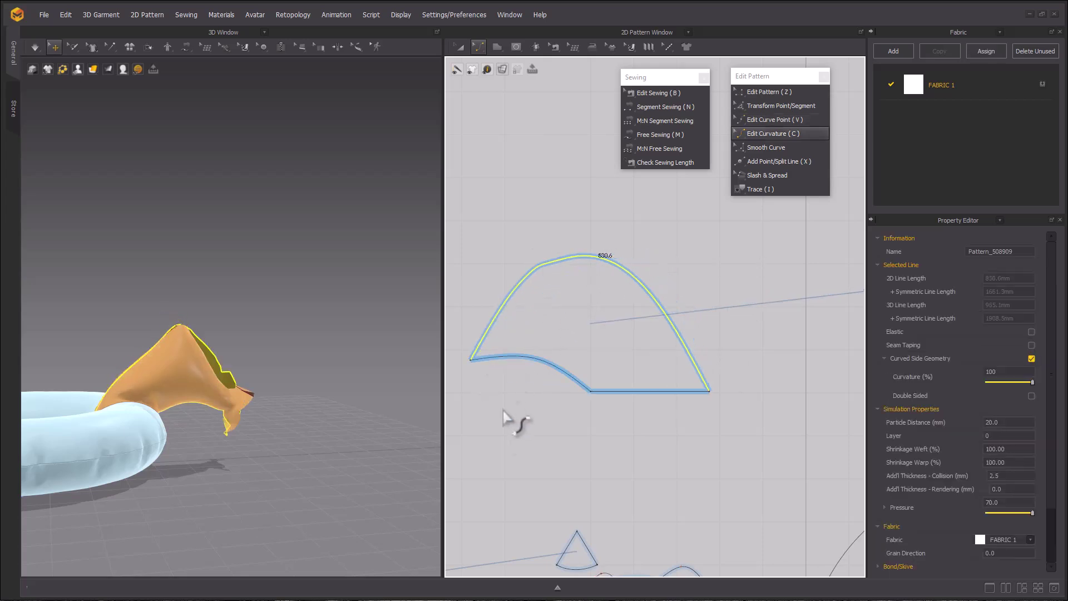
Step: Move the tail pattern's tip about 88 mm toward the base, make its lower edge shallower, and simulate while pulling the tail
{"action": "key", "text": "z"}
{"action": "left_click", "coordinate": [470, 365]}
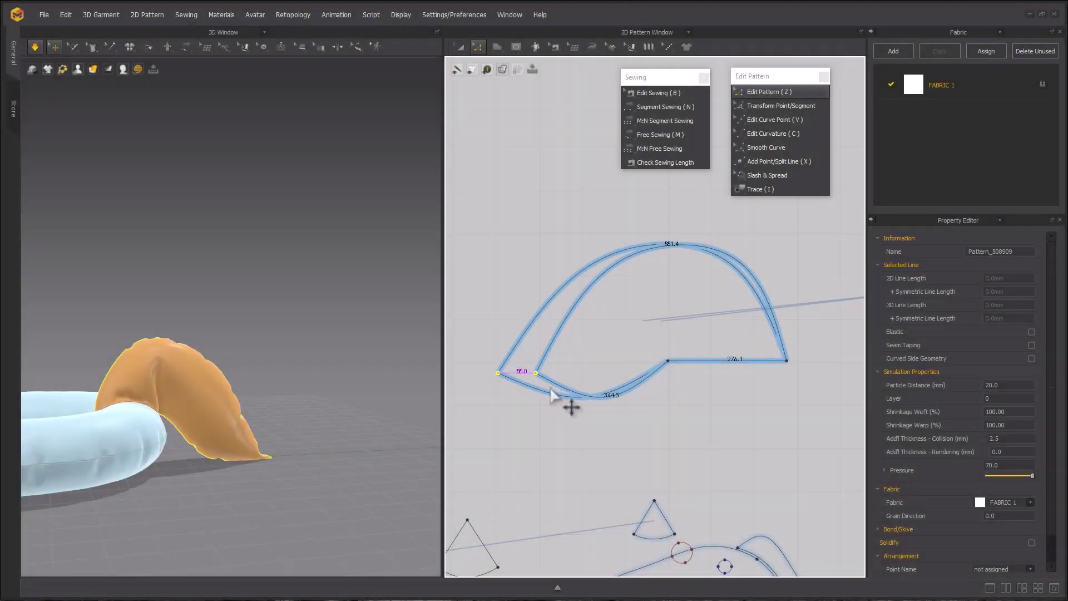
{"action": "left_click_drag", "start_coordinate": [552, 394], "coordinate": [615, 383]}
{"action": "key", "text": "v"}
{"action": "key", "text": "space"}
{"action": "left_click_drag", "start_coordinate": [243, 453], "coordinate": [311, 409]}
{"action": "right_click_drag", "start_coordinate": [311, 409], "coordinate": [178, 413]}
{"action": "key", "text": "space"}
Step: Reshape the tail's outer edge with Edit Curve Point and shape the base edge into a gentle S-curve
{"action": "left_click_drag", "start_coordinate": [640, 252], "coordinate": [630, 259]}
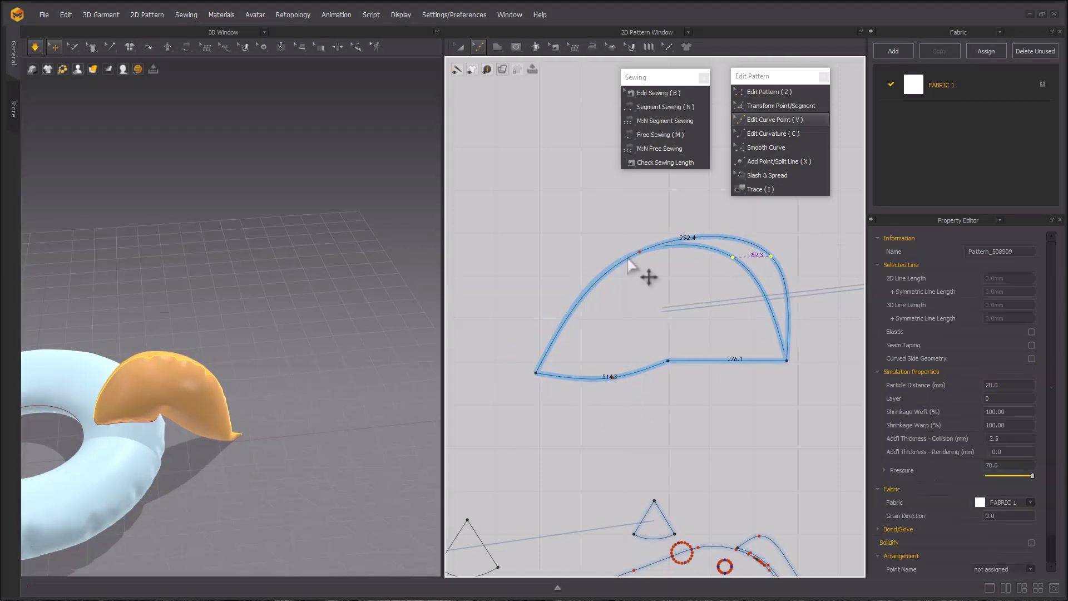
{"action": "scroll", "coordinate": [755, 394], "scroll_direction": "up", "scroll_amount": 5}
{"action": "key", "text": "c"}
{"action": "left_click_drag", "start_coordinate": [668, 319], "coordinate": [666, 334]}
{"action": "key", "text": "ctrl+z"}
{"action": "key", "text": "v"}
{"action": "left_click_drag", "start_coordinate": [768, 318], "coordinate": [768, 330]}
{"action": "left_click_drag", "start_coordinate": [666, 319], "coordinate": [615, 304]}
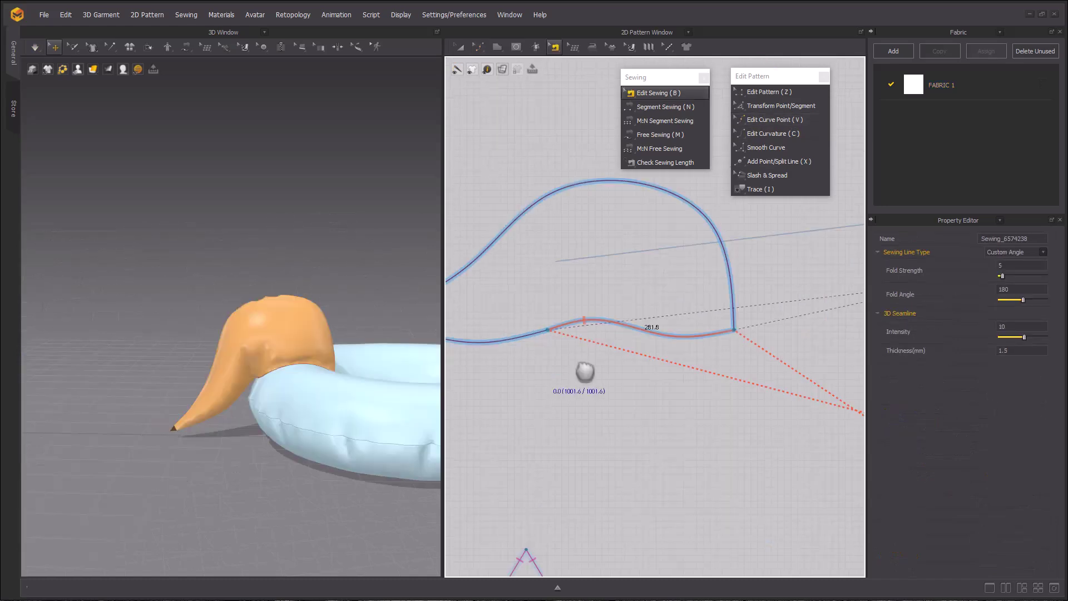
Step: Simulate the reshaped tail while pulling it in 3D, and remove its Strengthen setting
{"action": "scroll", "coordinate": [573, 382], "scroll_direction": "down", "scroll_amount": 2}
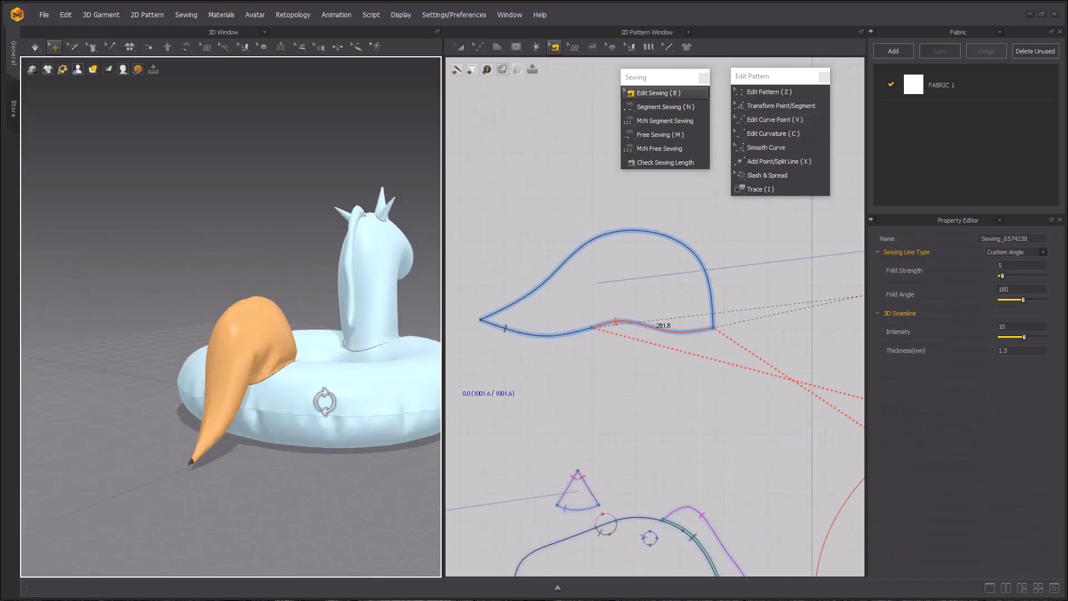
{"action": "scroll", "coordinate": [410, 410], "scroll_direction": "up", "scroll_amount": 5}
{"action": "right_click_drag", "start_coordinate": [410, 410], "coordinate": [257, 396]}
{"action": "left_click", "coordinate": [306, 346]}
{"action": "right_click_drag", "start_coordinate": [359, 340], "coordinate": [340, 339]}
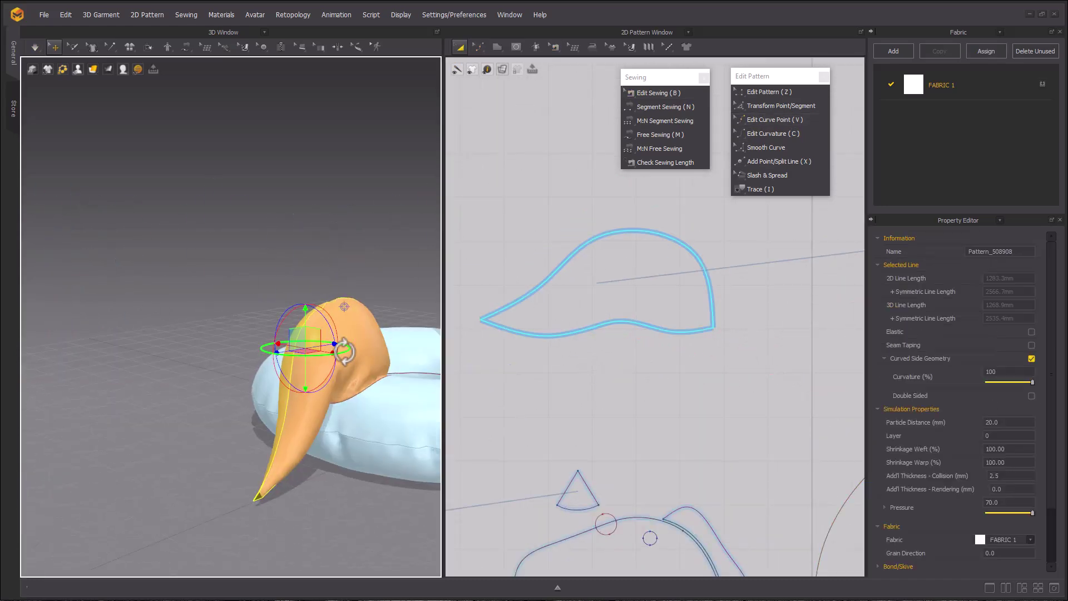
{"action": "key", "text": "space"}
{"action": "left_click_drag", "start_coordinate": [365, 352], "coordinate": [357, 362]}
{"action": "left_click", "coordinate": [219, 369]}
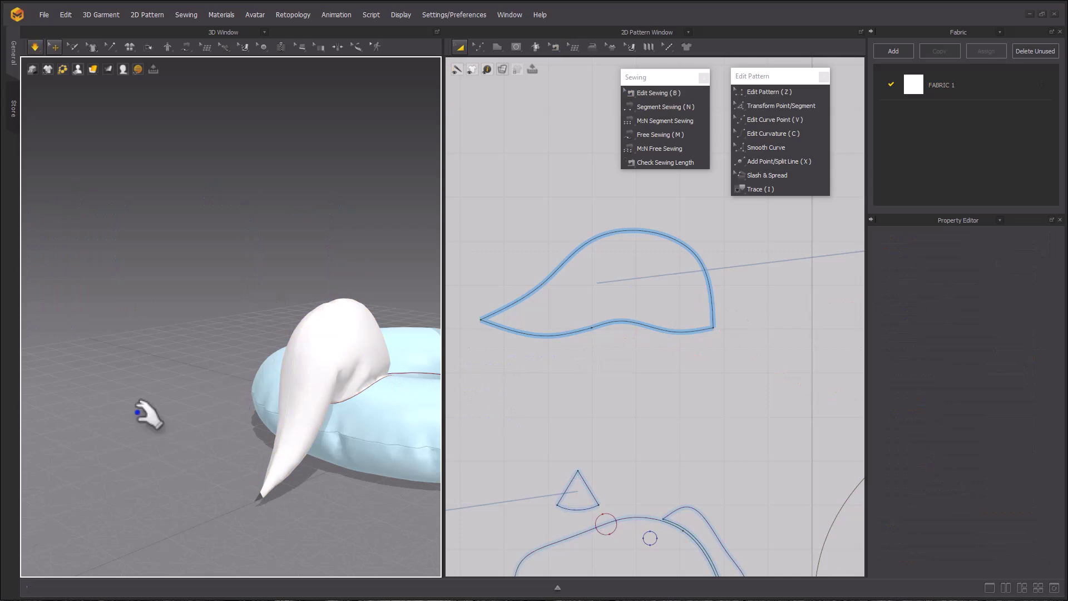
{"action": "right_click_drag", "start_coordinate": [240, 412], "coordinate": [391, 346]}
{"action": "left_click", "coordinate": [380, 343]}
{"action": "left_click", "coordinate": [543, 404]}
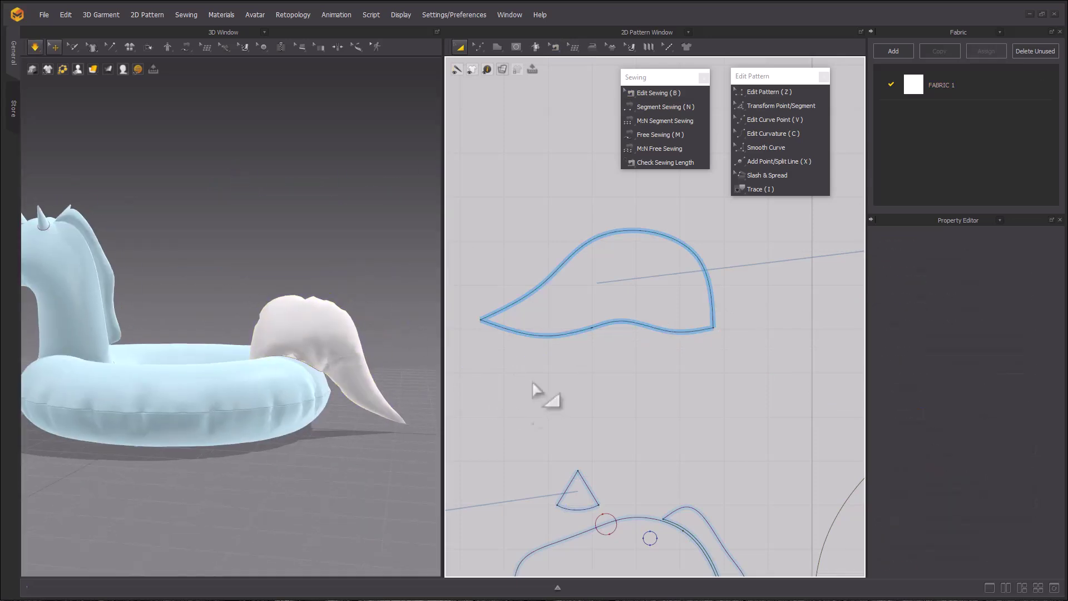
Step: Shorten the tail pattern's tip, refine the outer edge's curve near the tip, and simulate while pulling the tail
{"action": "scroll", "coordinate": [521, 406], "scroll_direction": "up", "scroll_amount": 2}
{"action": "key", "text": "v"}
{"action": "left_click_drag", "start_coordinate": [524, 266], "coordinate": [520, 263]}
{"action": "middle_click_drag", "start_coordinate": [556, 377], "coordinate": [617, 374]}
{"action": "left_click_drag", "start_coordinate": [504, 318], "coordinate": [532, 313]}
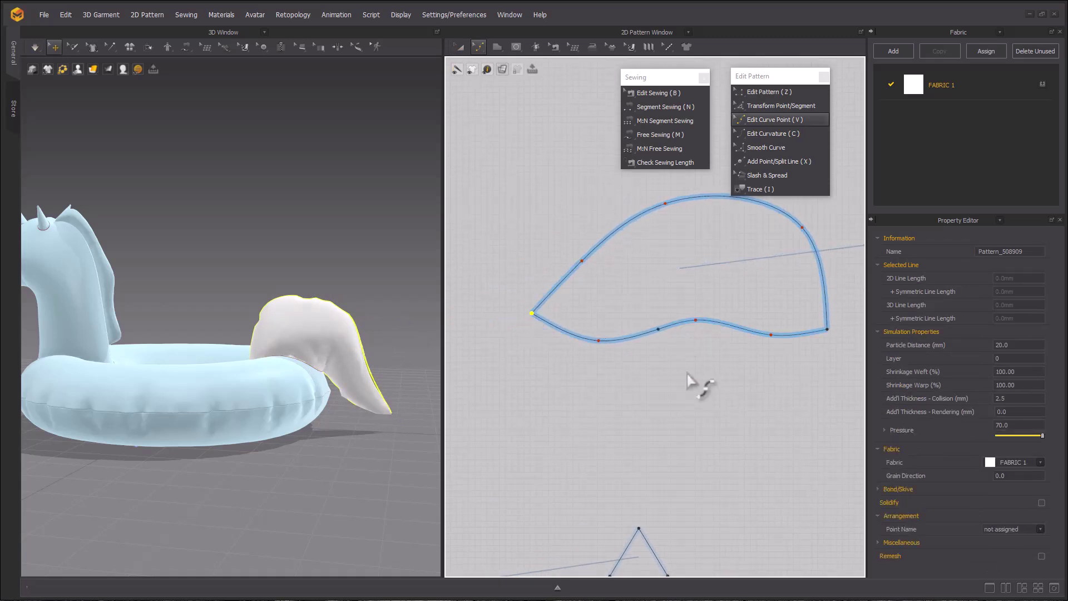
{"action": "left_click_drag", "start_coordinate": [586, 269], "coordinate": [593, 279]}
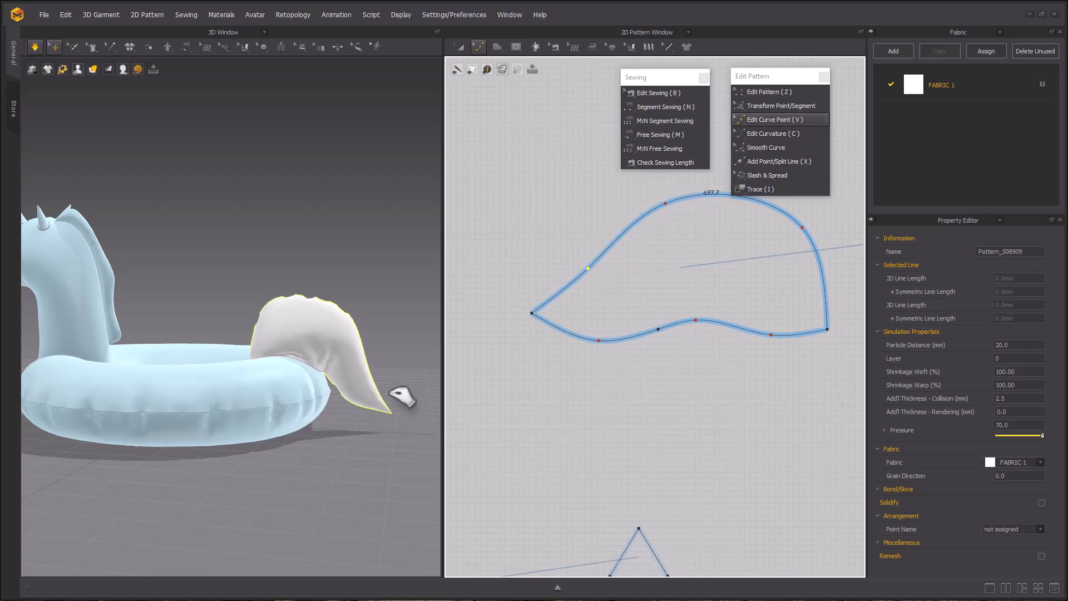
{"action": "left_click_drag", "start_coordinate": [387, 398], "coordinate": [433, 389]}
{"action": "left_click_drag", "start_coordinate": [304, 319], "coordinate": [311, 314]}
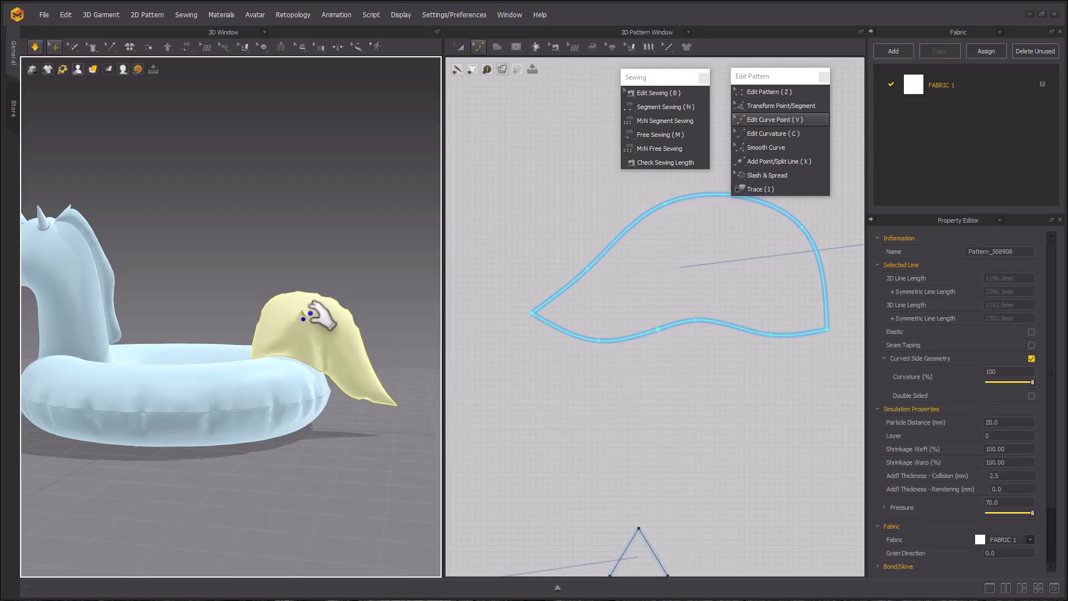
Step: Move the outer edge's curve point nearest the tail's base inward and simulate the shape
{"action": "left_click", "coordinate": [708, 276]}
{"action": "left_click_drag", "start_coordinate": [802, 228], "coordinate": [792, 248]}
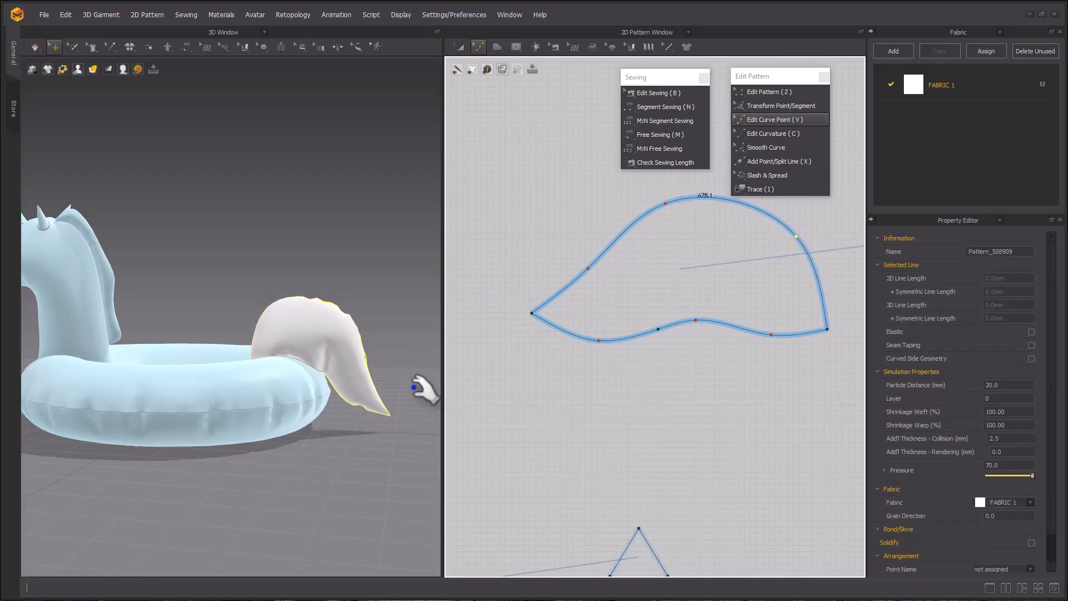
{"action": "key", "text": "space"}
{"action": "right_click_drag", "start_coordinate": [270, 429], "coordinate": [291, 408]}
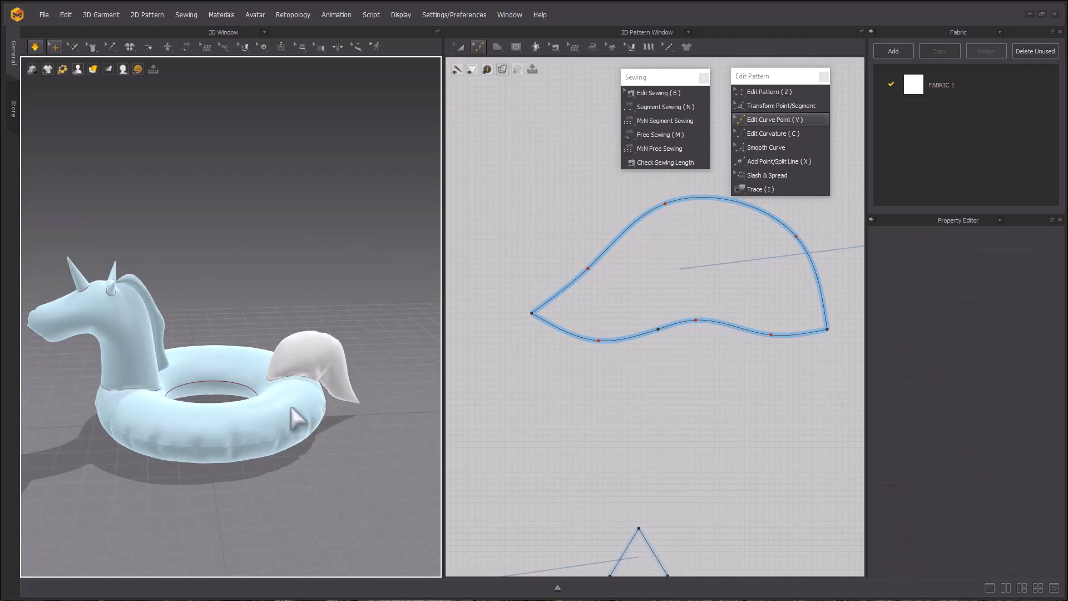
{"action": "middle_click_drag", "start_coordinate": [291, 408], "coordinate": [328, 391]}
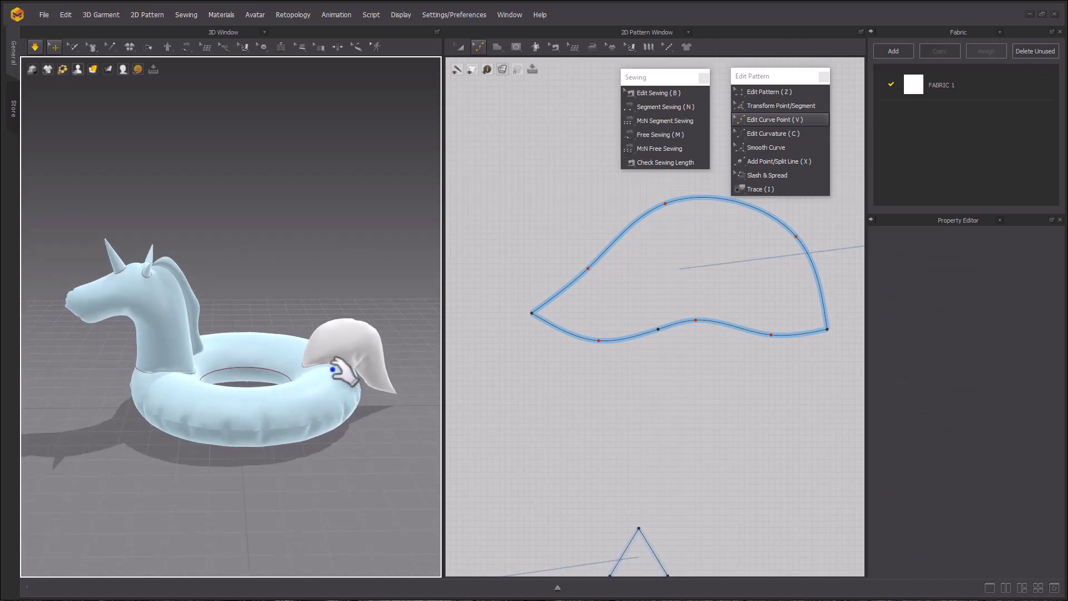
{"action": "right_click_drag", "start_coordinate": [332, 370], "coordinate": [327, 371]}
Step: Select all patterns and unfreeze them so the whole float simulates together
{"action": "key", "text": "ctrl+a"}
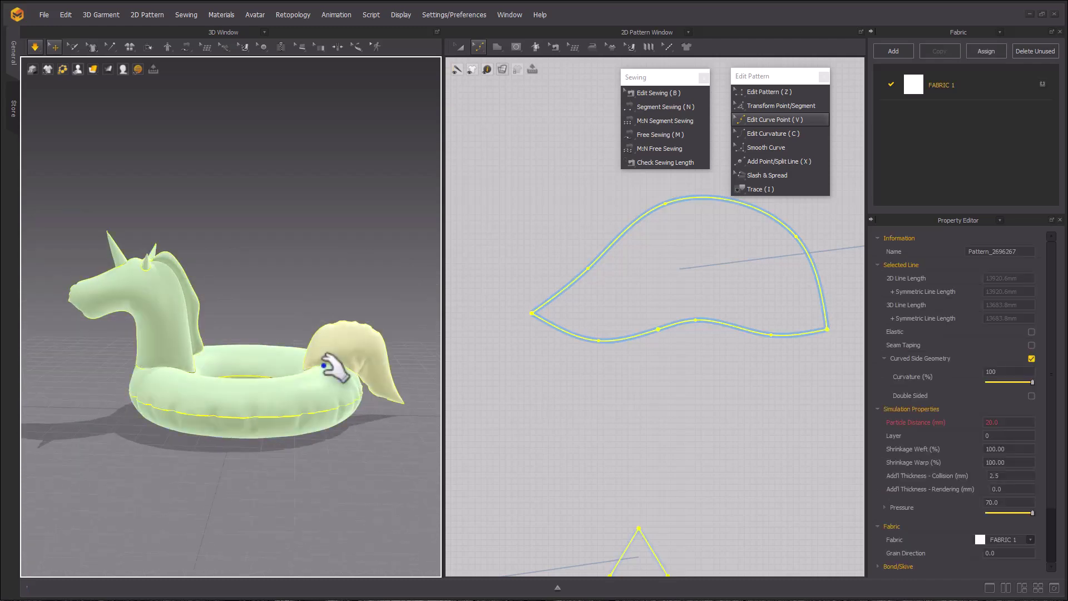
{"action": "key", "text": "ctrl+k"}
{"action": "right_click_drag", "start_coordinate": [311, 307], "coordinate": [293, 329]}
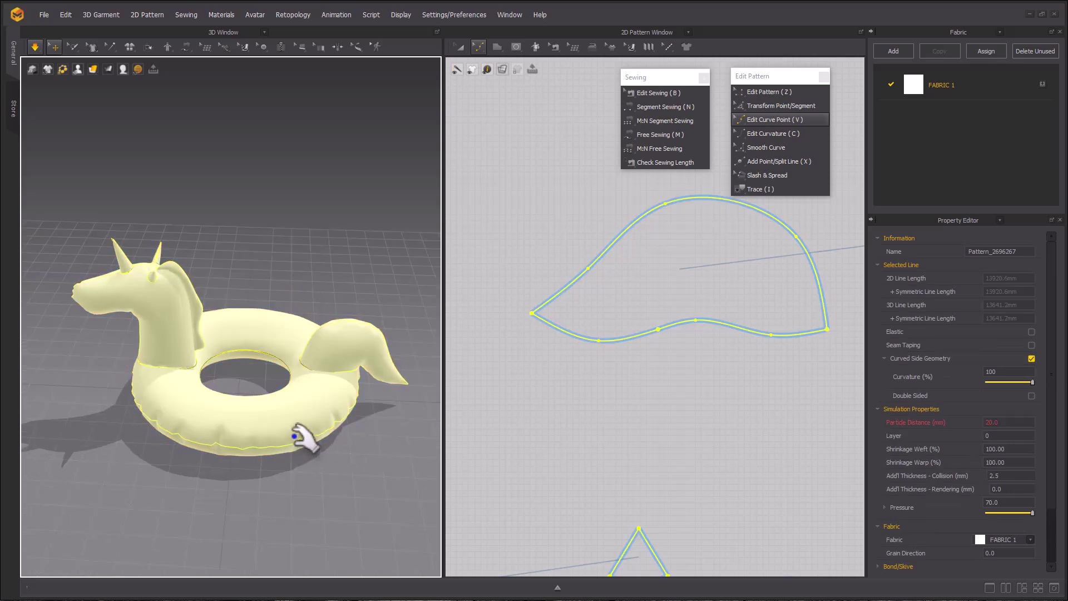
Step: Set the particle distance of all patterns to 10 mm and run the Normal simulation
{"action": "left_click", "coordinate": [993, 422]}
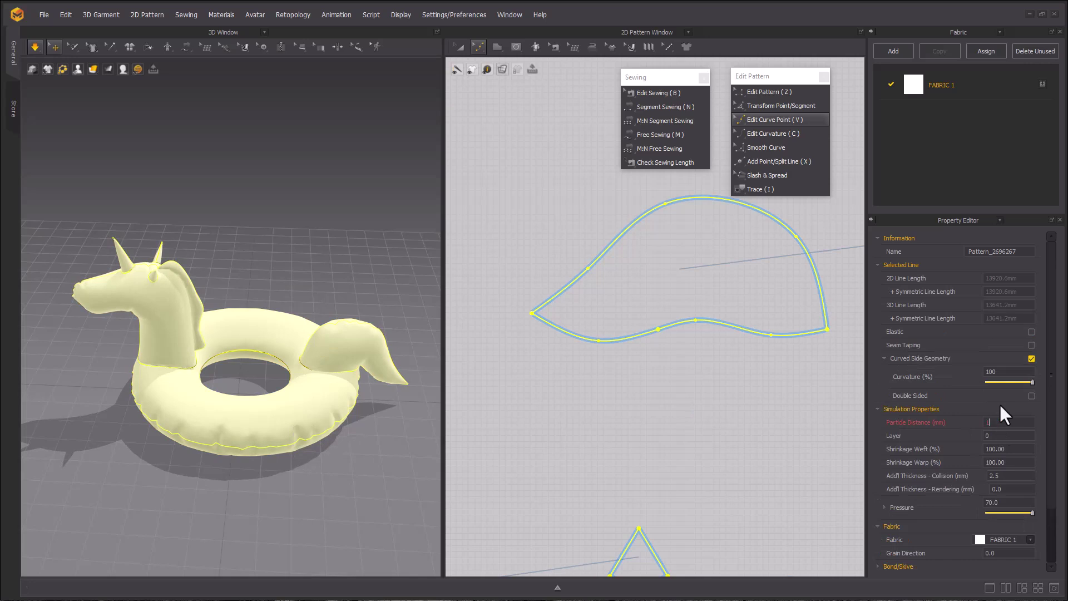
{"action": "type", "text": "10"}
{"action": "key", "text": "Return"}
{"action": "left_click", "coordinate": [219, 237]}
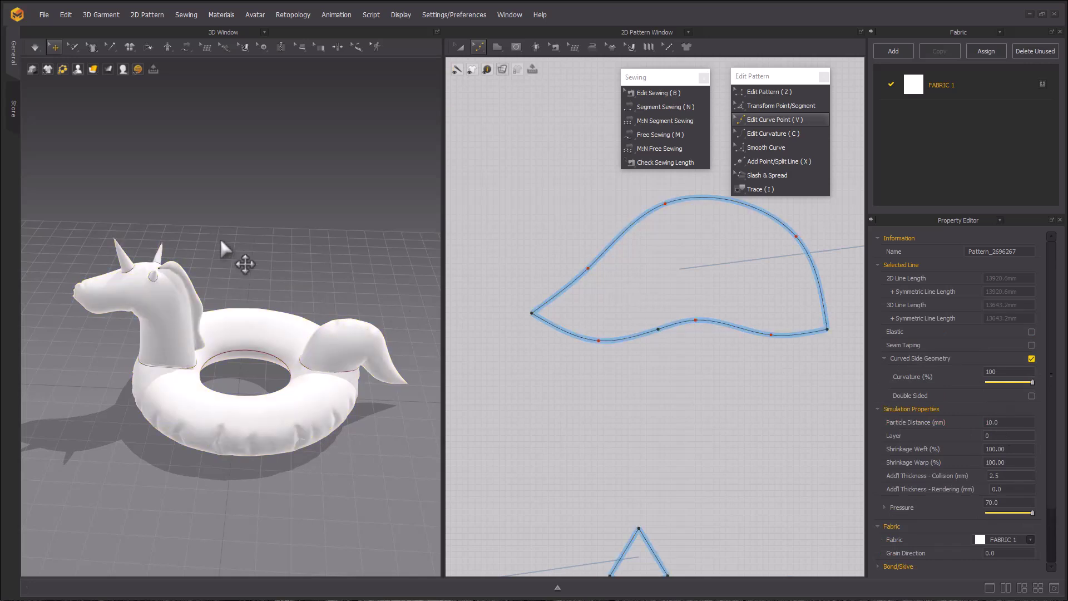
{"action": "left_click", "coordinate": [34, 47]}
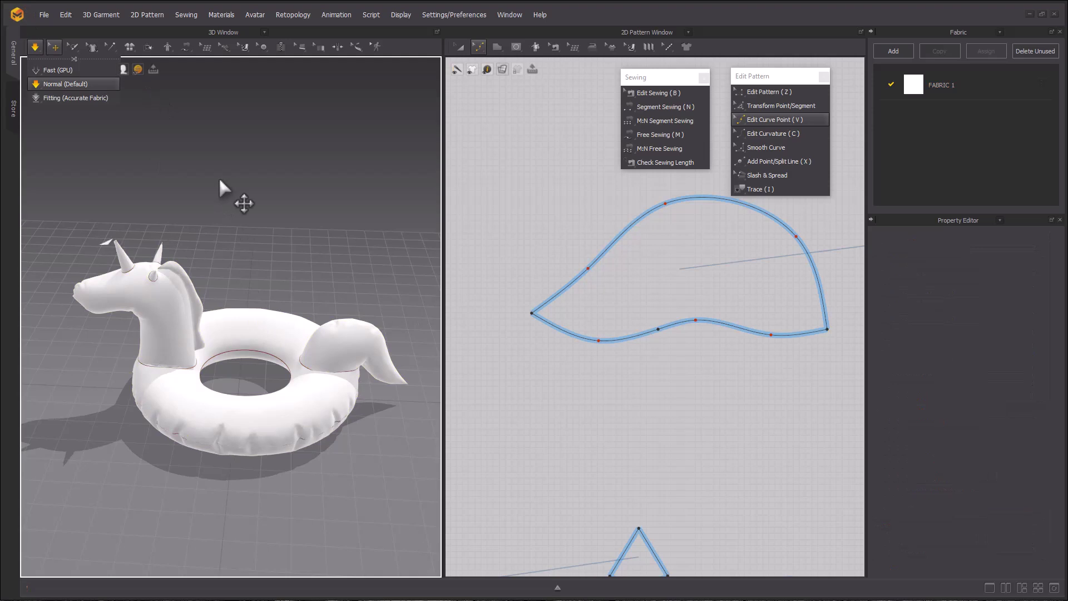